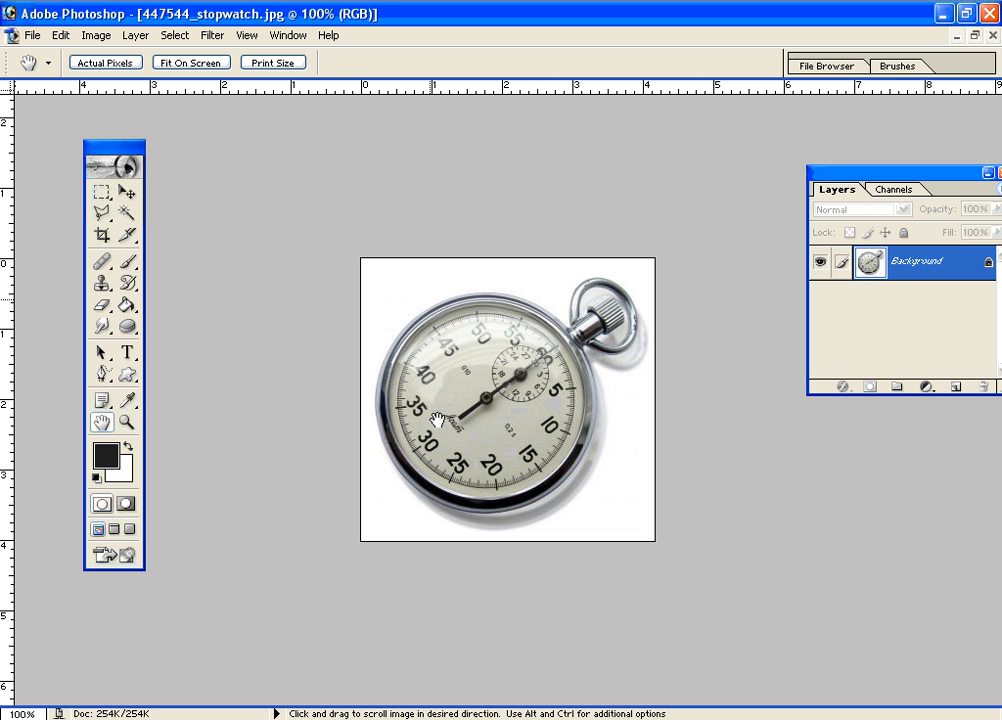
# Step: Marquee-select a tall rectangle across the middle of the stopwatch and clear the selection
pyautogui.click(103, 193)
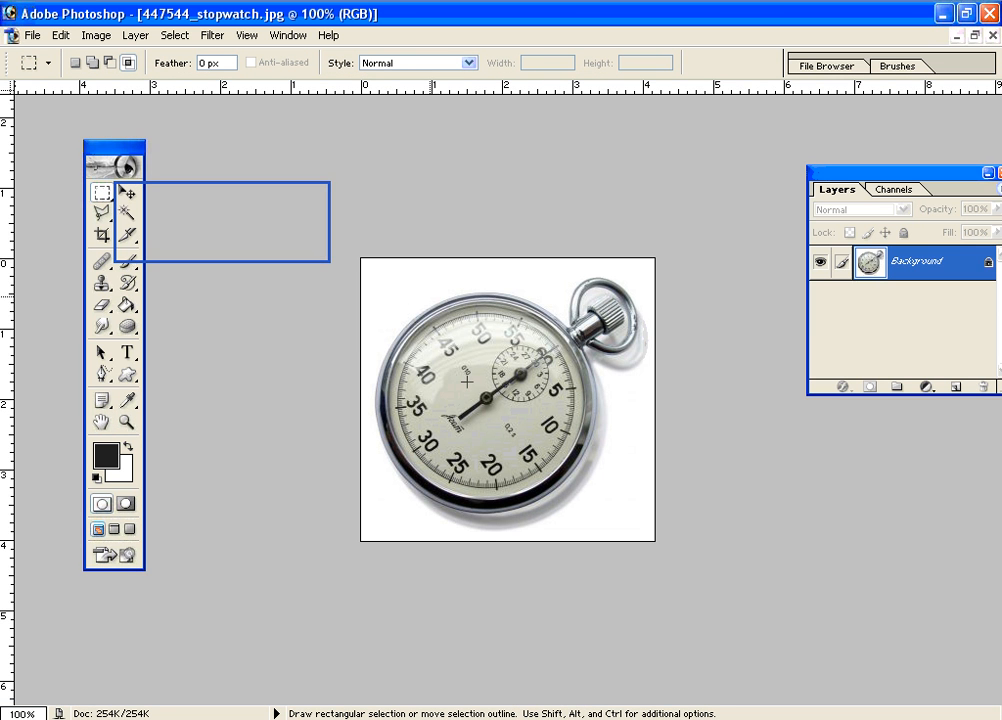
pyautogui.moveTo(430, 297); pyautogui.dragTo(540, 505)
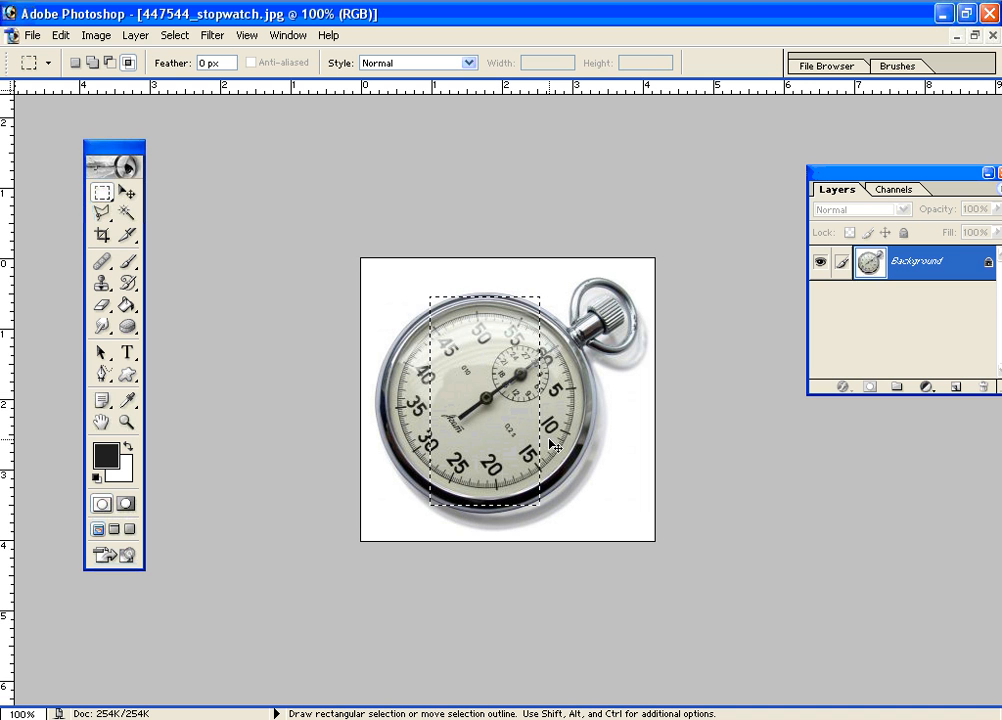
pyautogui.hotkey('ctrl', 'd')
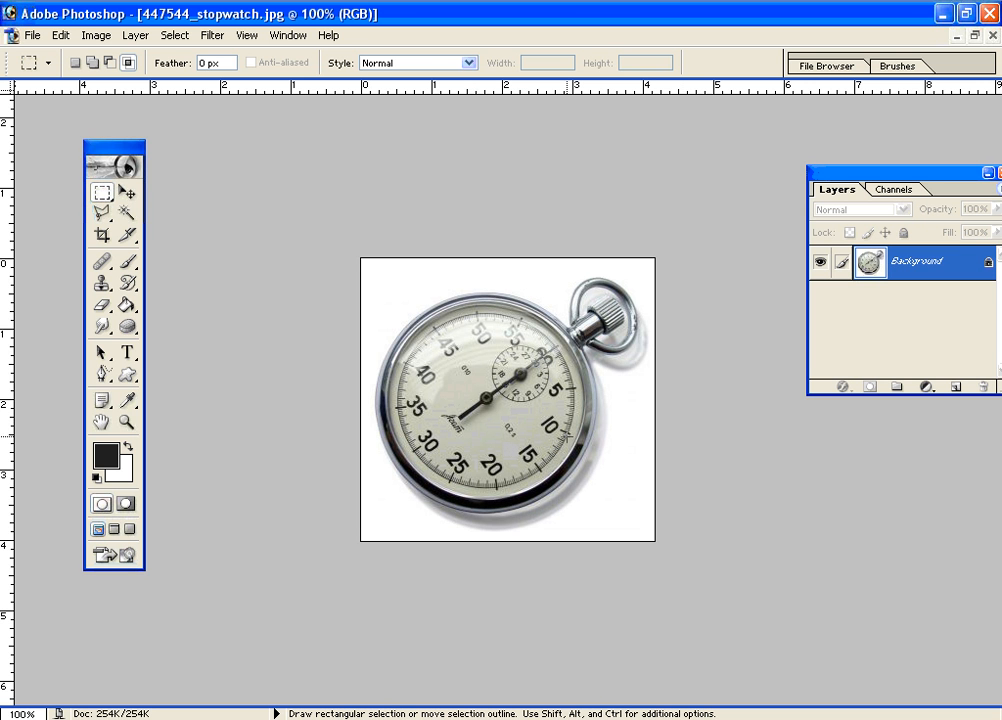
pyautogui.click(214, 36)
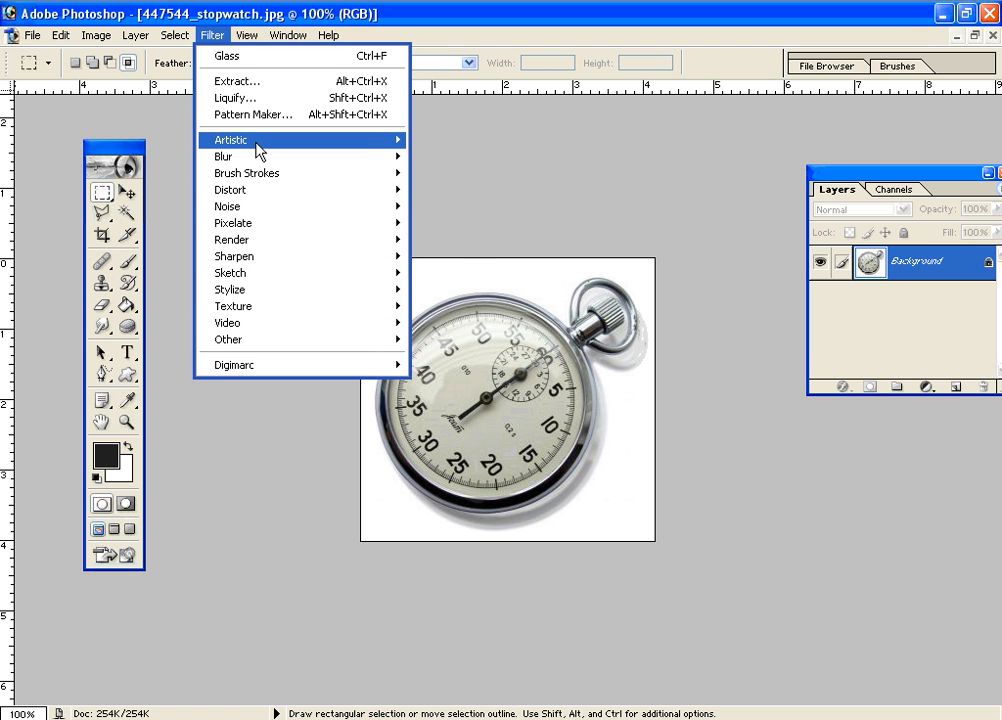
pyautogui.moveTo(259, 150)
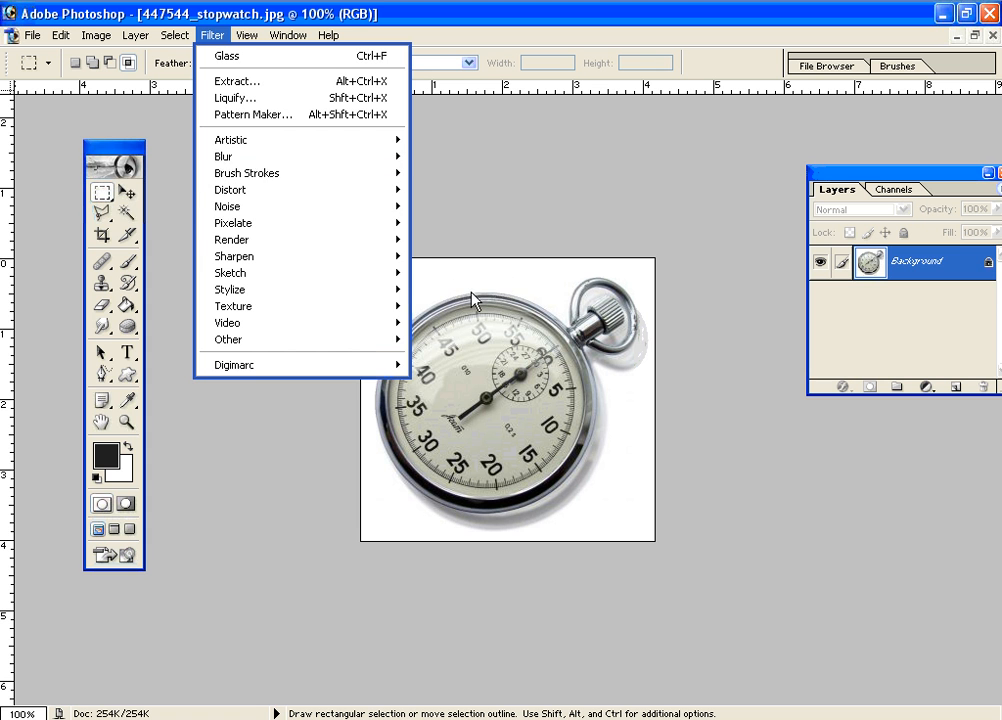
pyautogui.moveTo(307, 203)
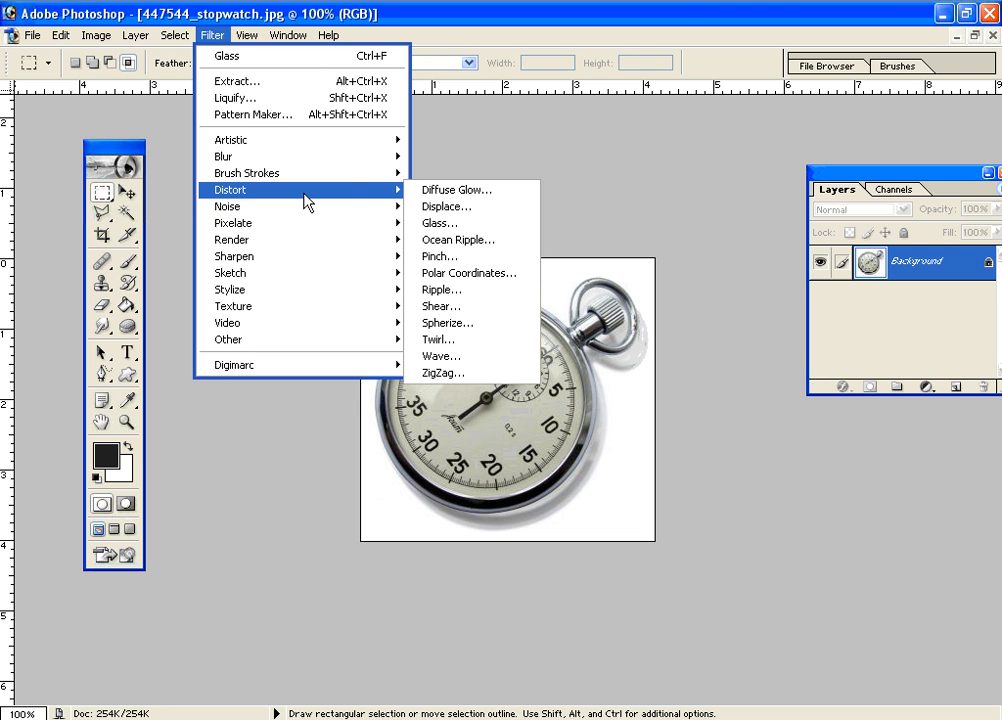
pyautogui.click(463, 138)
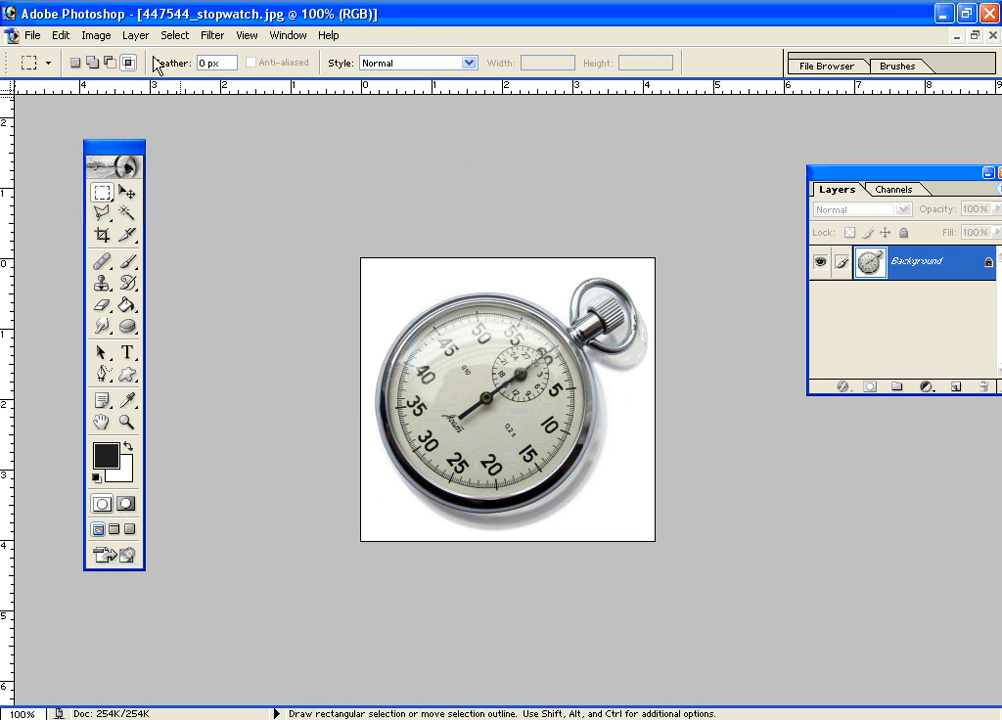
# Step: Start the Glass distort filter on the whole stopwatch image, trying Distortion 5 and settling on 2
pyautogui.click(218, 38)
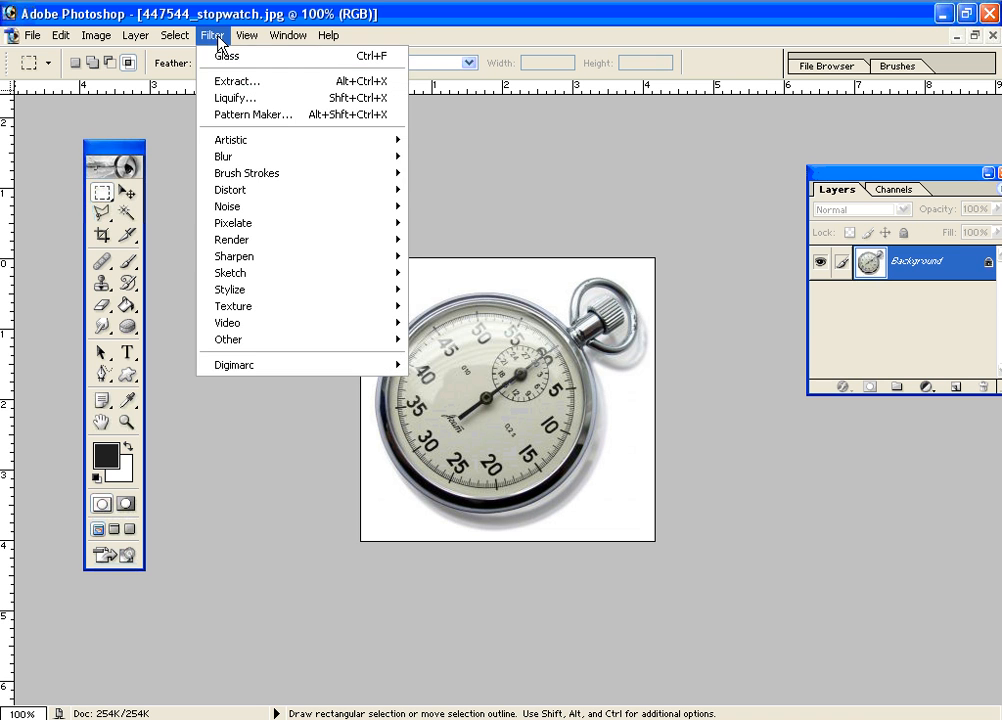
pyautogui.moveTo(228, 199)
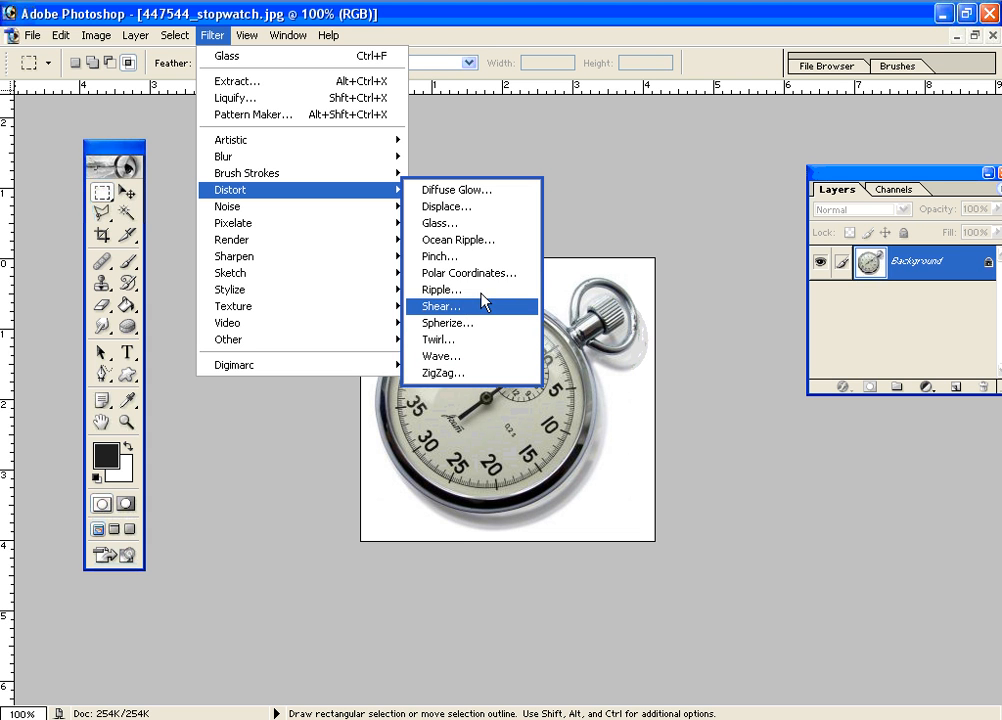
pyautogui.click(442, 225)
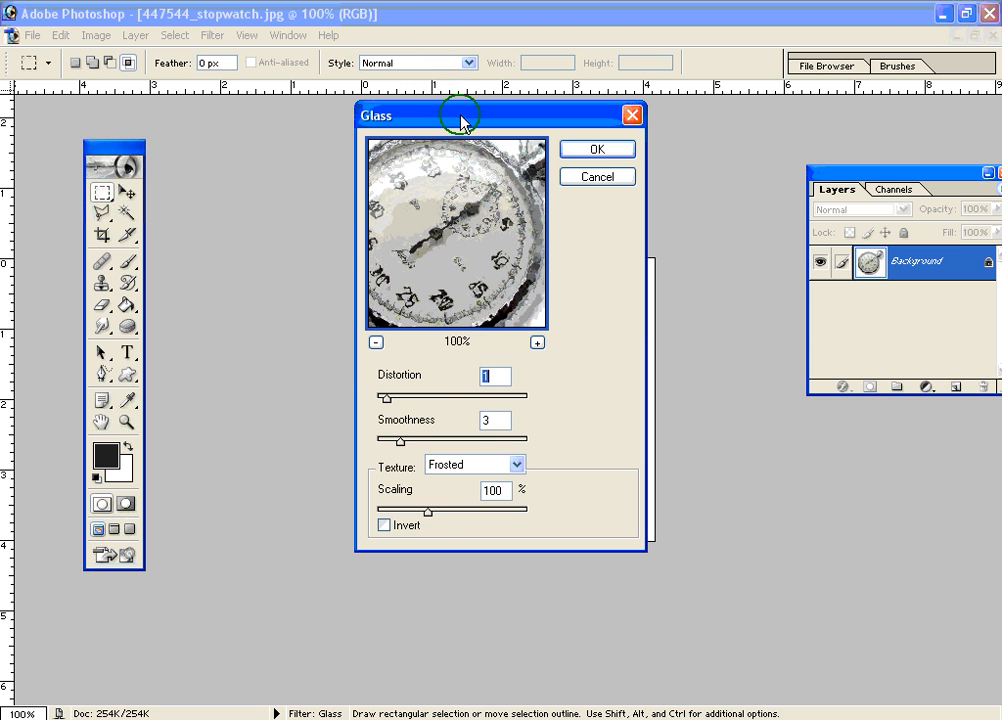
pyautogui.moveTo(461, 122); pyautogui.dragTo(619, 150)
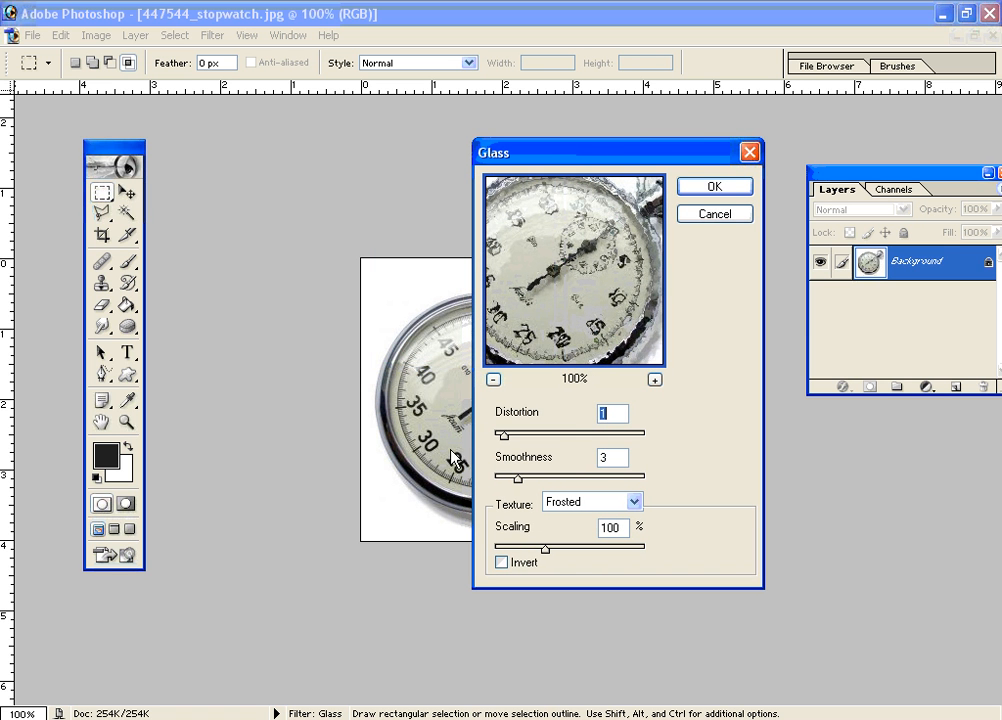
pyautogui.moveTo(629, 160); pyautogui.dragTo(725, 265)
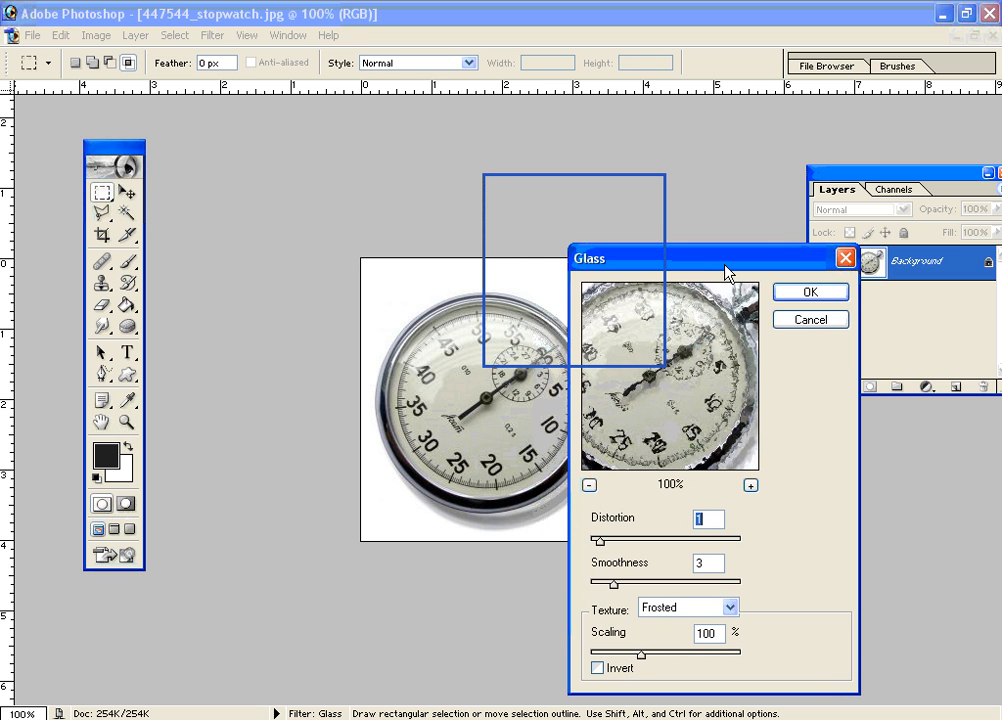
pyautogui.click(793, 455)
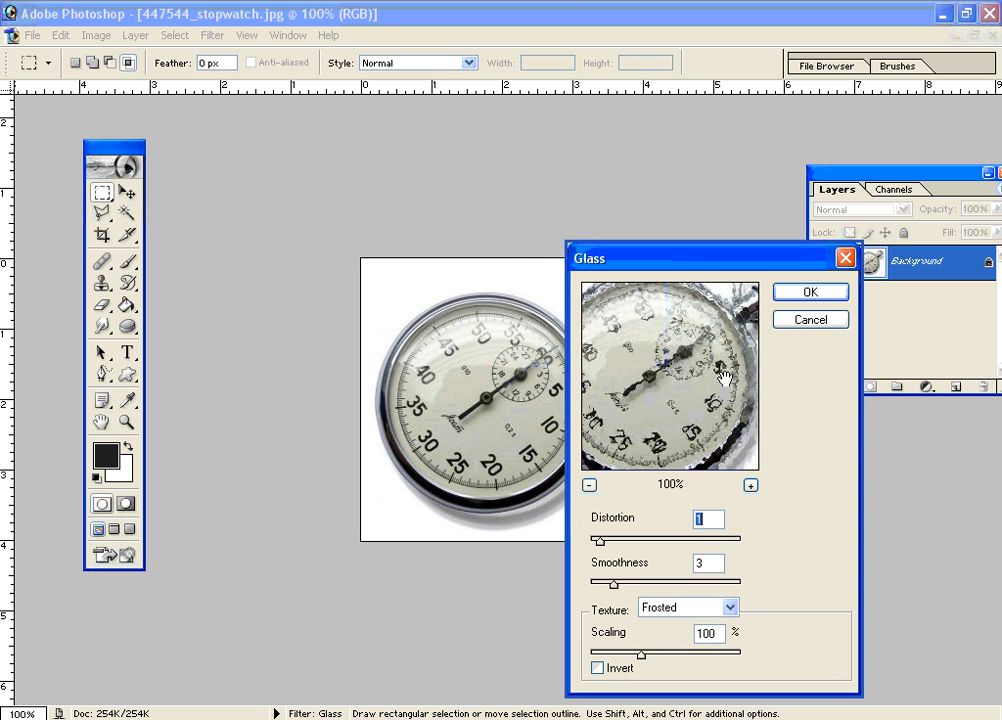
pyautogui.click(619, 553)
pyautogui.moveTo(600, 541); pyautogui.dragTo(632, 550)
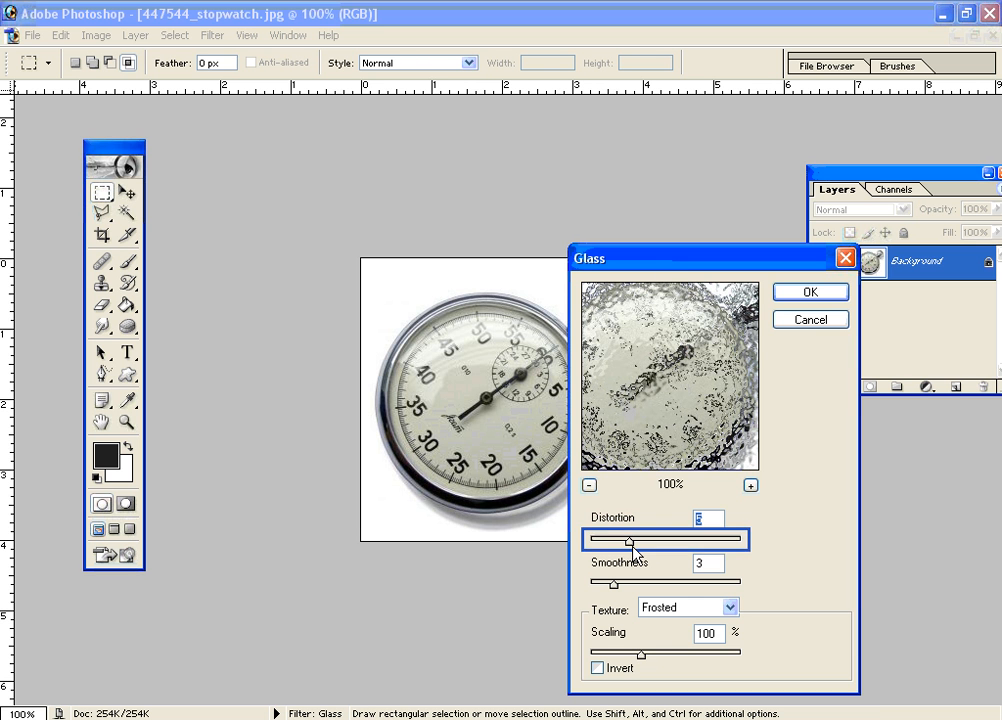
pyautogui.moveTo(633, 541); pyautogui.dragTo(607, 540)
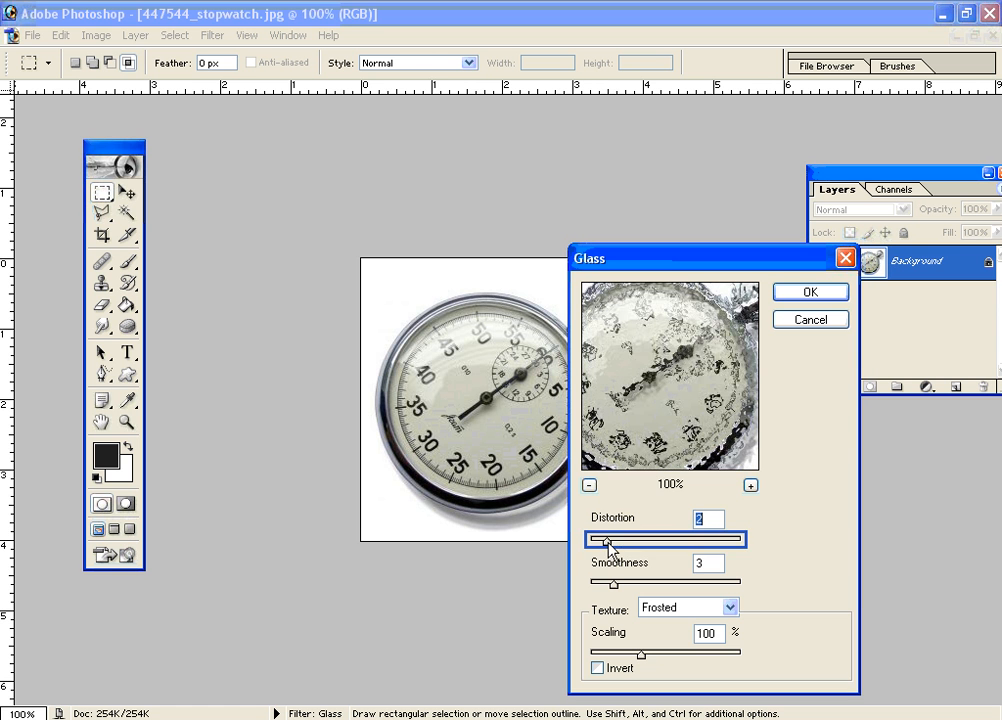
# Step: Apply the Glass filter with Smoothness 3 after trying 8 and 2, and undo it on the whole image
pyautogui.click(613, 587)
pyautogui.moveTo(613, 587); pyautogui.dragTo(665, 588)
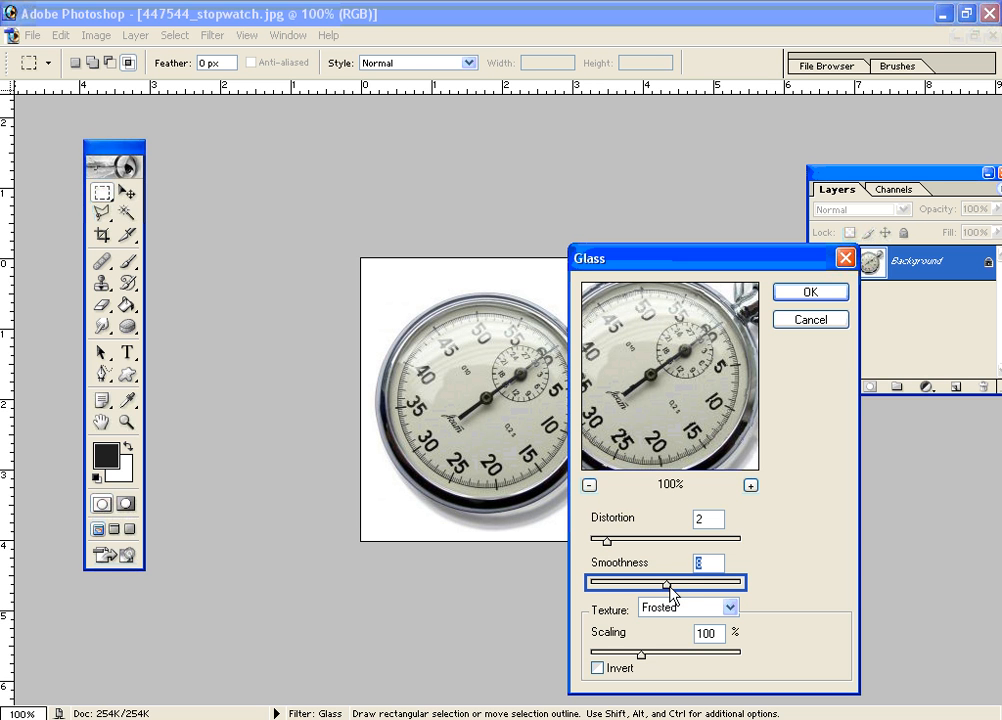
pyautogui.moveTo(667, 588); pyautogui.dragTo(605, 592)
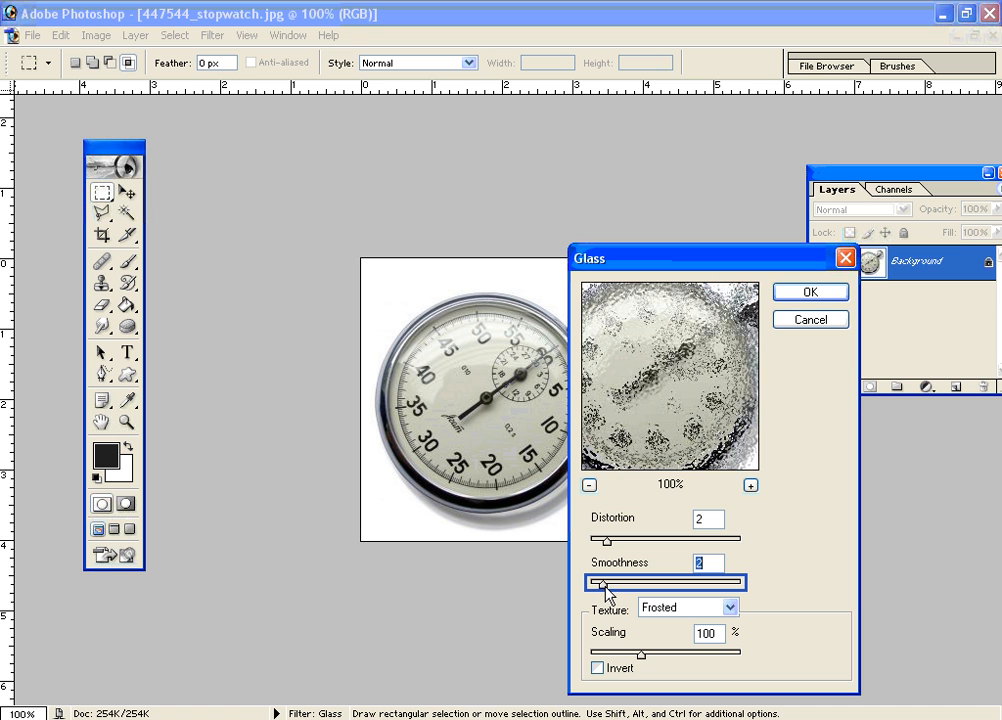
pyautogui.moveTo(605, 582); pyautogui.dragTo(614, 580)
pyautogui.click(607, 542)
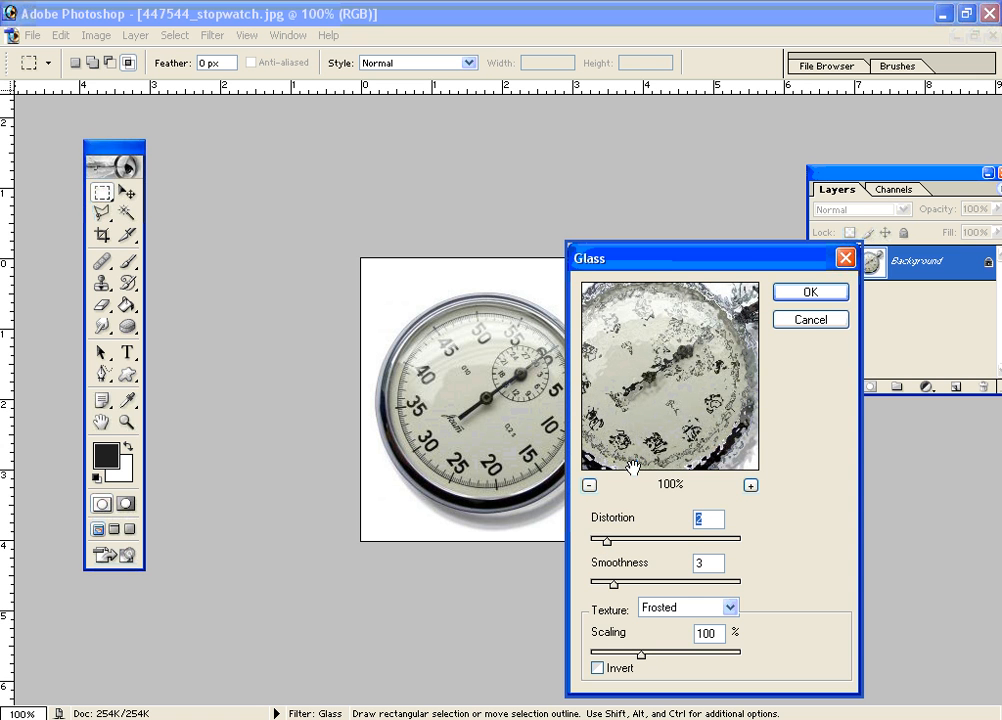
pyautogui.click(669, 452)
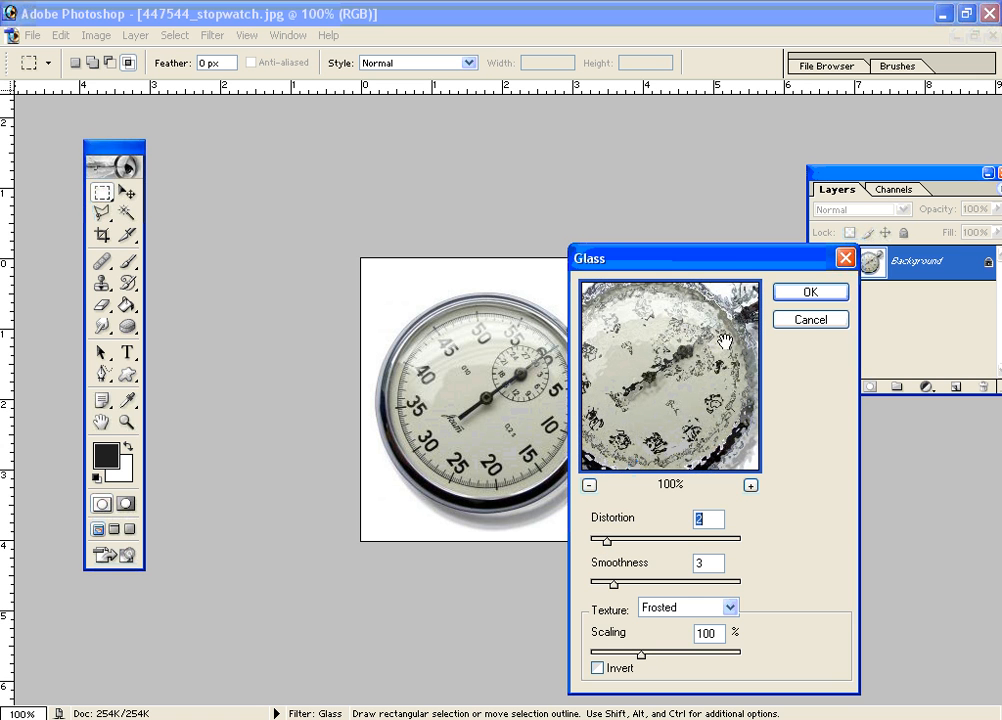
pyautogui.click(795, 293)
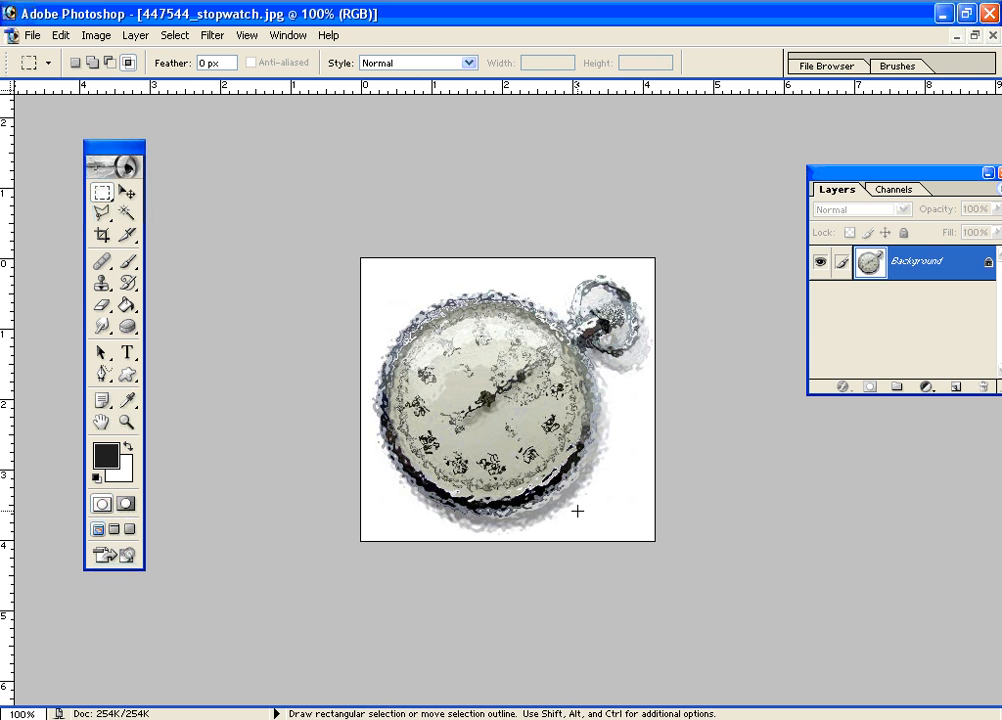
pyautogui.hotkey('ctrl', 'z')
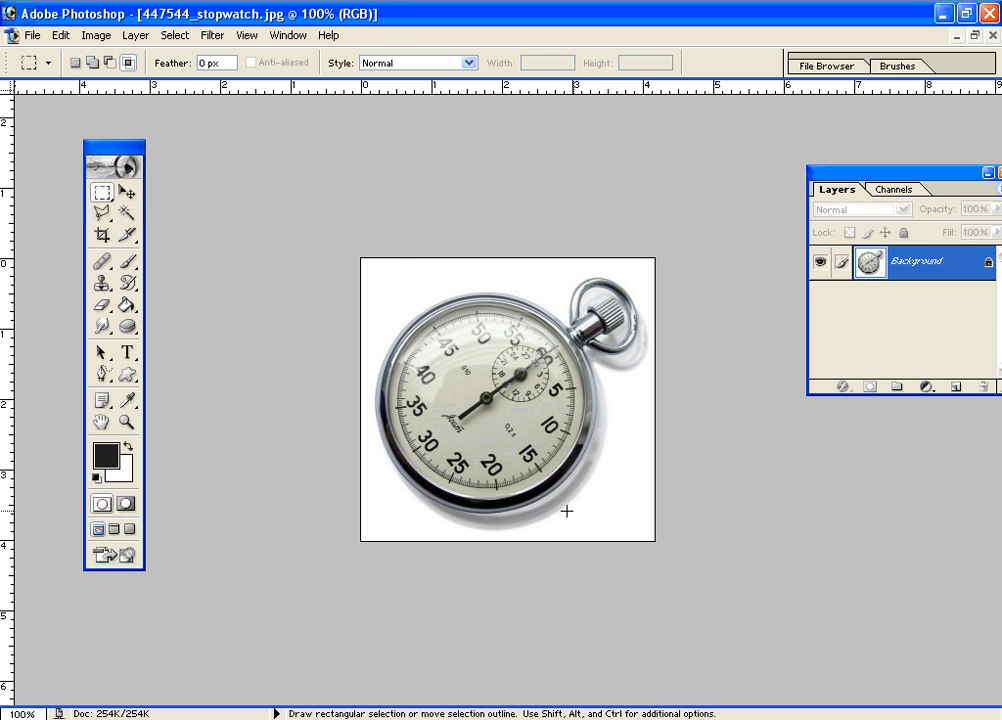
# Step: Apply the Chalk & Charcoal sketch filter to the whole image with Charcoal Area 2 and Chalk Area 16, and undo it
pyautogui.click(212, 40)
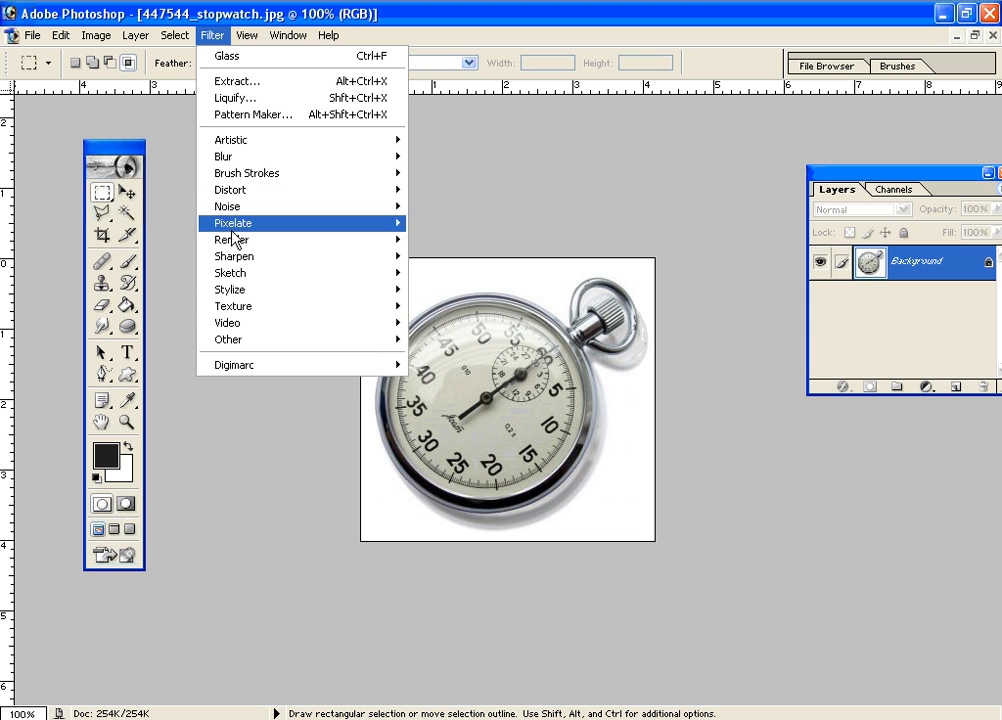
pyautogui.moveTo(239, 243)
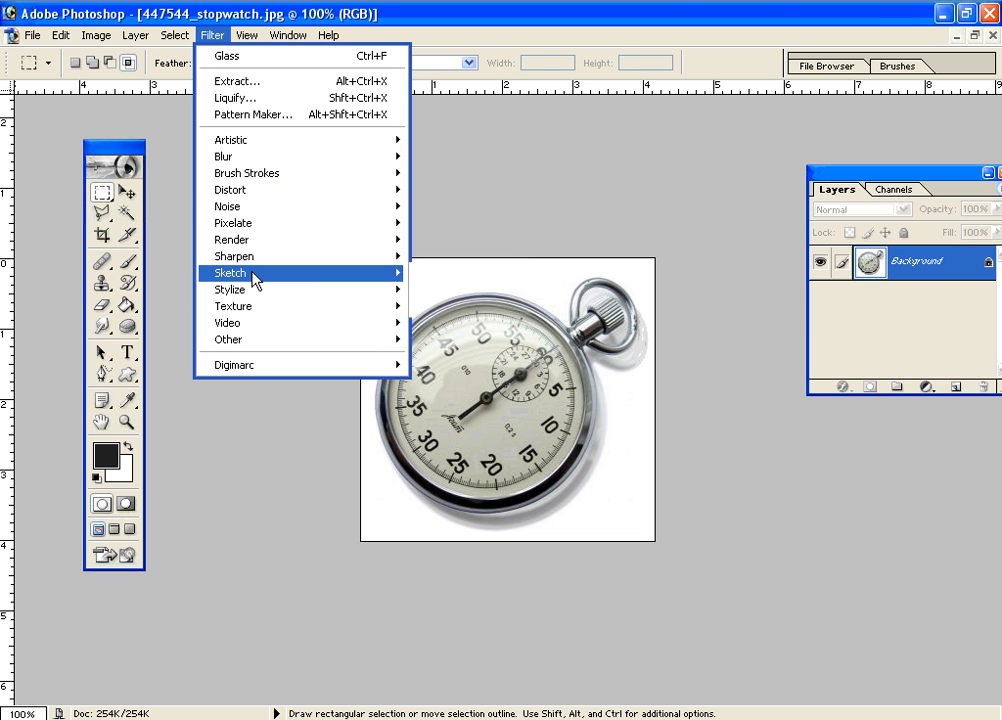
pyautogui.moveTo(253, 274)
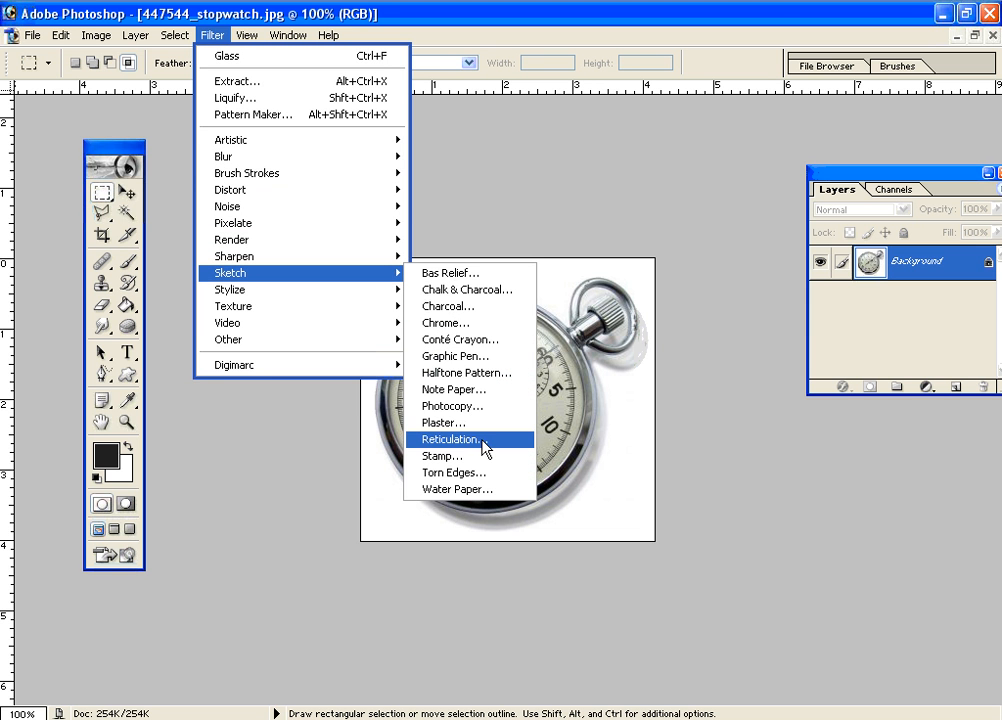
pyautogui.click(443, 290)
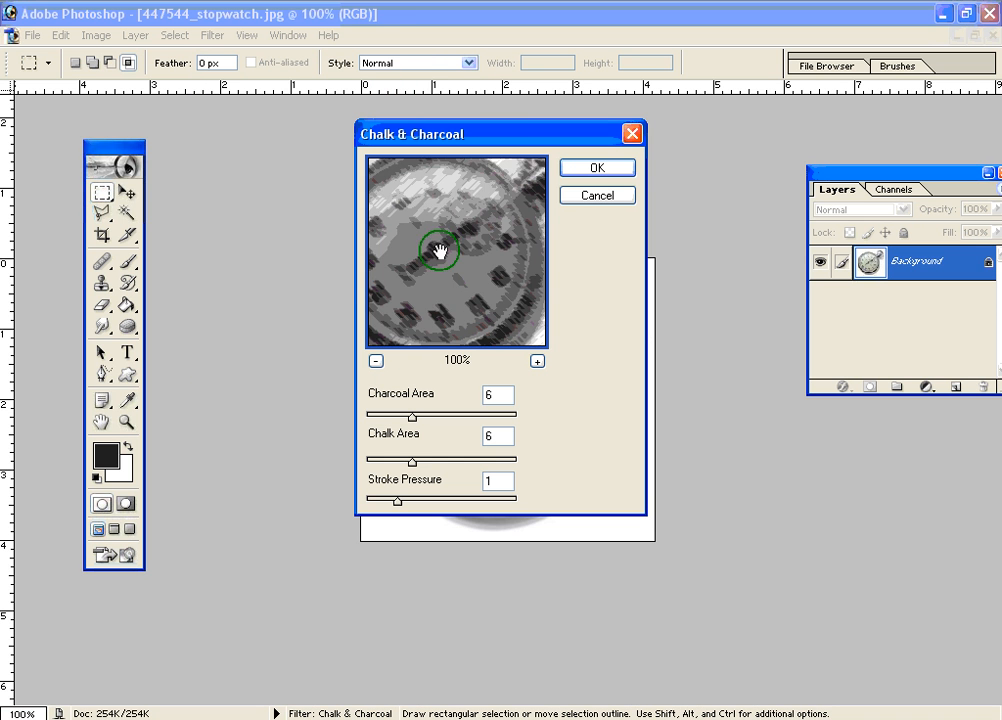
pyautogui.moveTo(441, 246)
pyautogui.mouseDown()
pyautogui.moveTo(476, 292)
pyautogui.moveTo(445, 291)
pyautogui.moveTo(454, 262)
pyautogui.mouseUp()
pyautogui.click(413, 418)
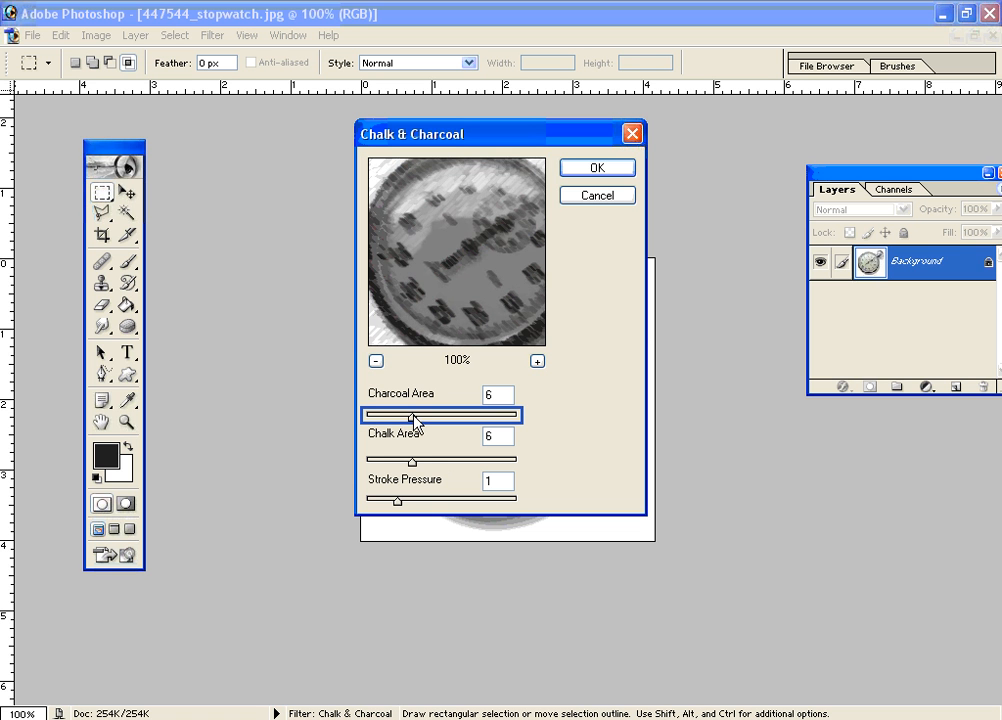
pyautogui.moveTo(413, 418); pyautogui.dragTo(383, 418)
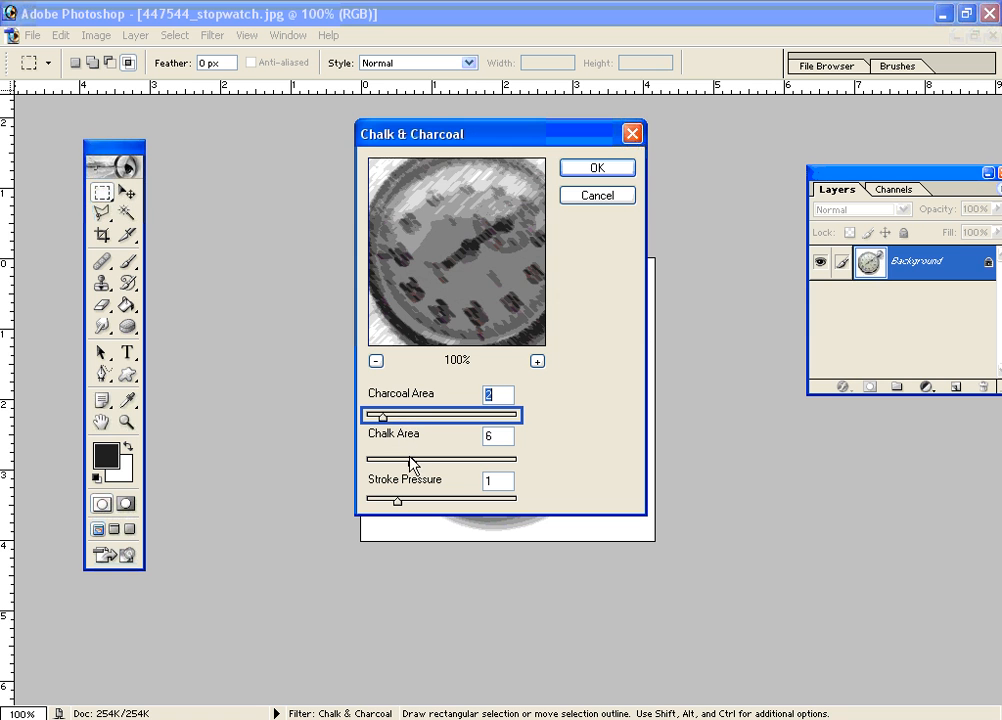
pyautogui.moveTo(411, 461); pyautogui.dragTo(486, 462)
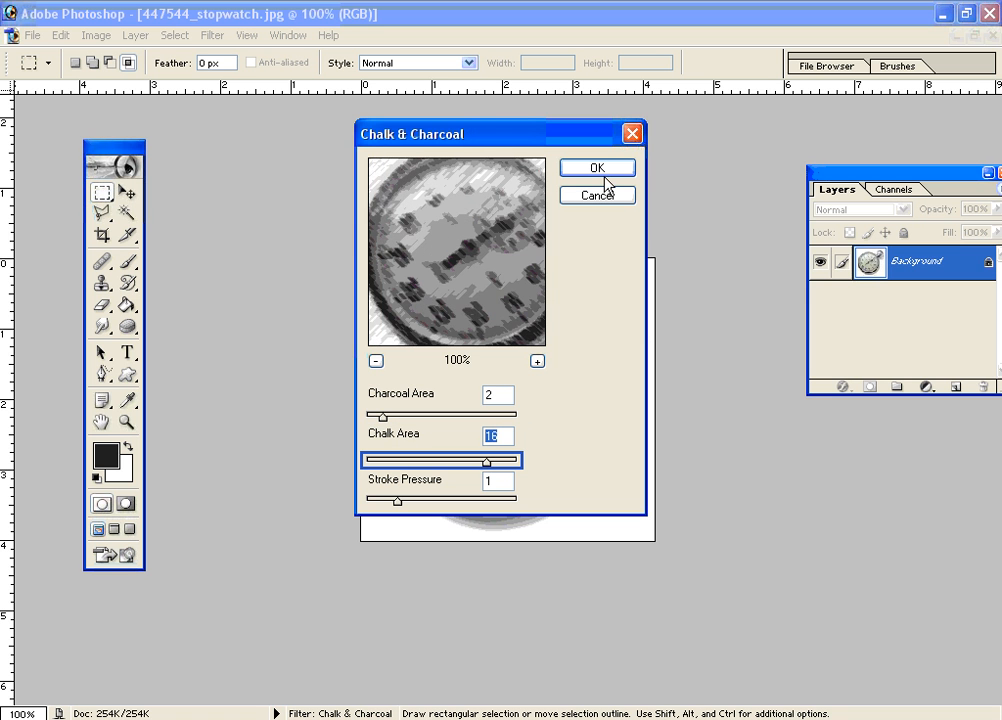
pyautogui.click(598, 168)
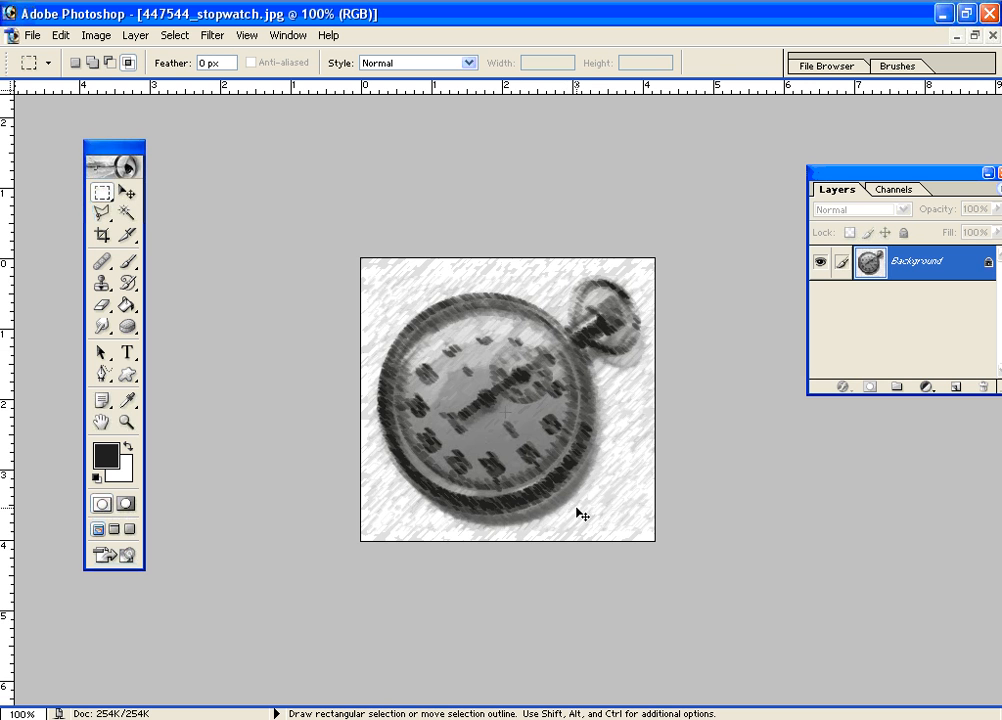
pyautogui.hotkey('ctrl', 'z')
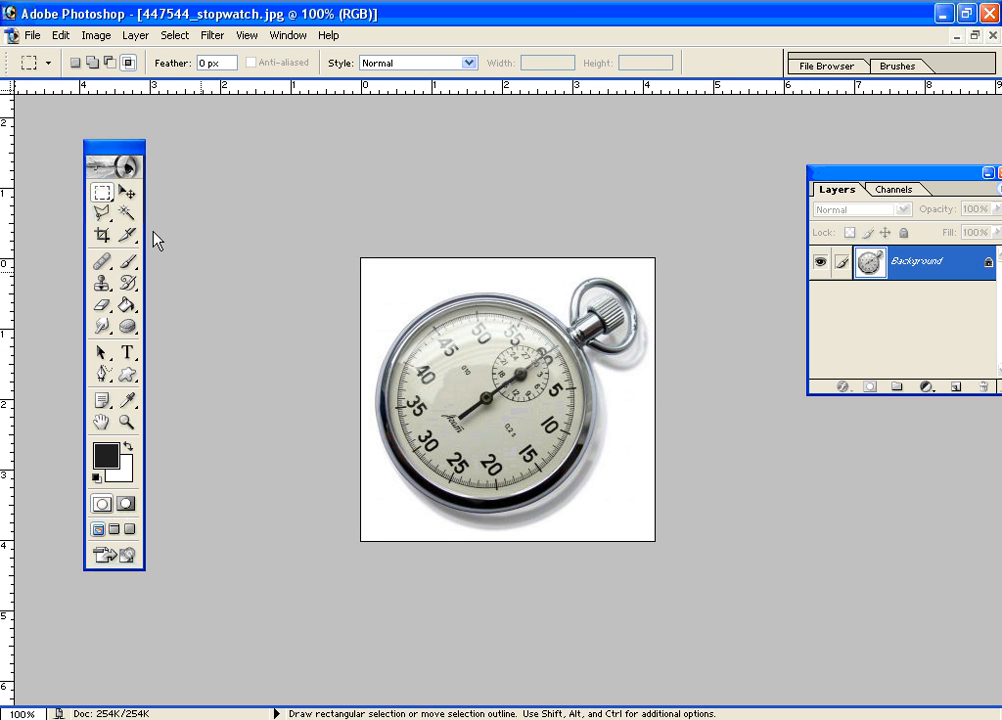
# Step: Marquee-select a tall rectangle down the middle of the stopwatch and apply the Glass filter to it with Distortion 4
pyautogui.moveTo(446, 279); pyautogui.dragTo(549, 524)
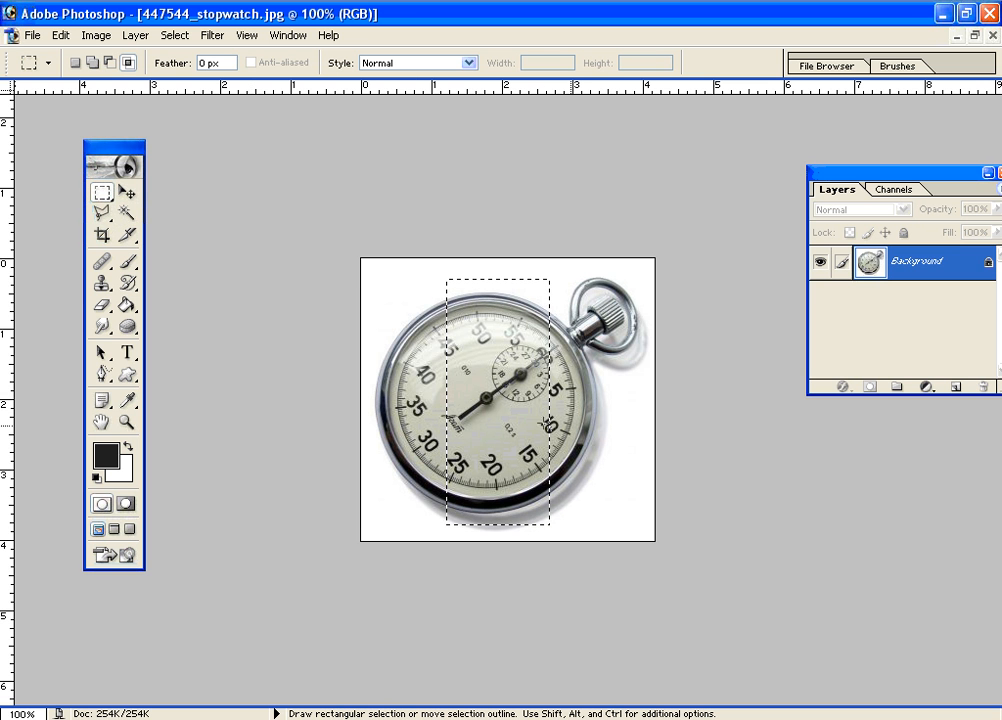
pyautogui.click(212, 36)
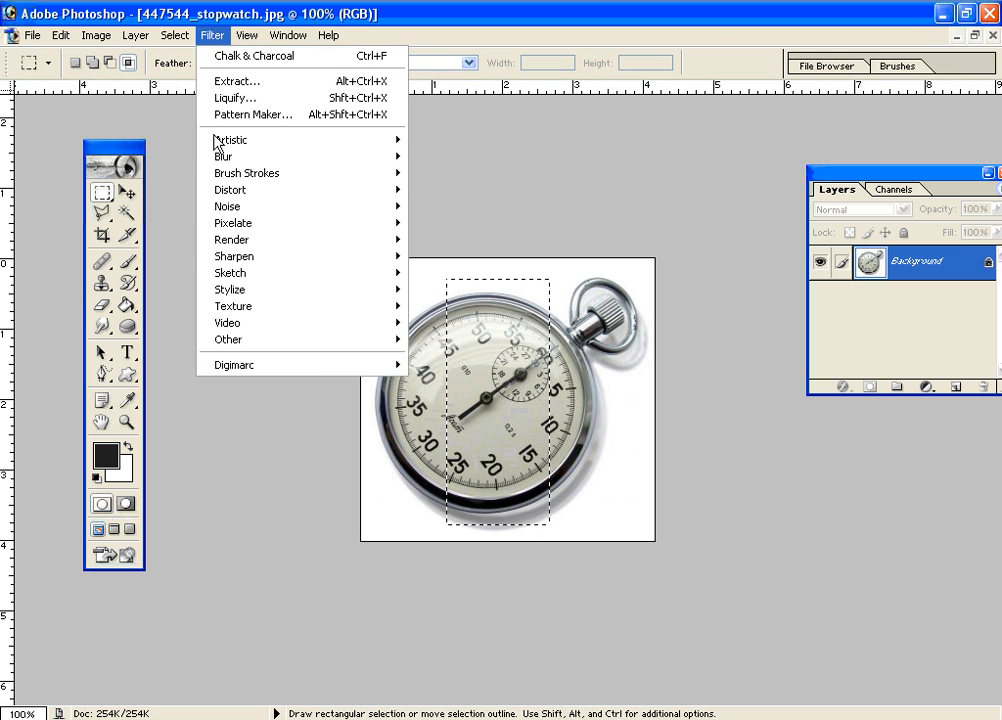
pyautogui.moveTo(290, 190)
pyautogui.click(460, 224)
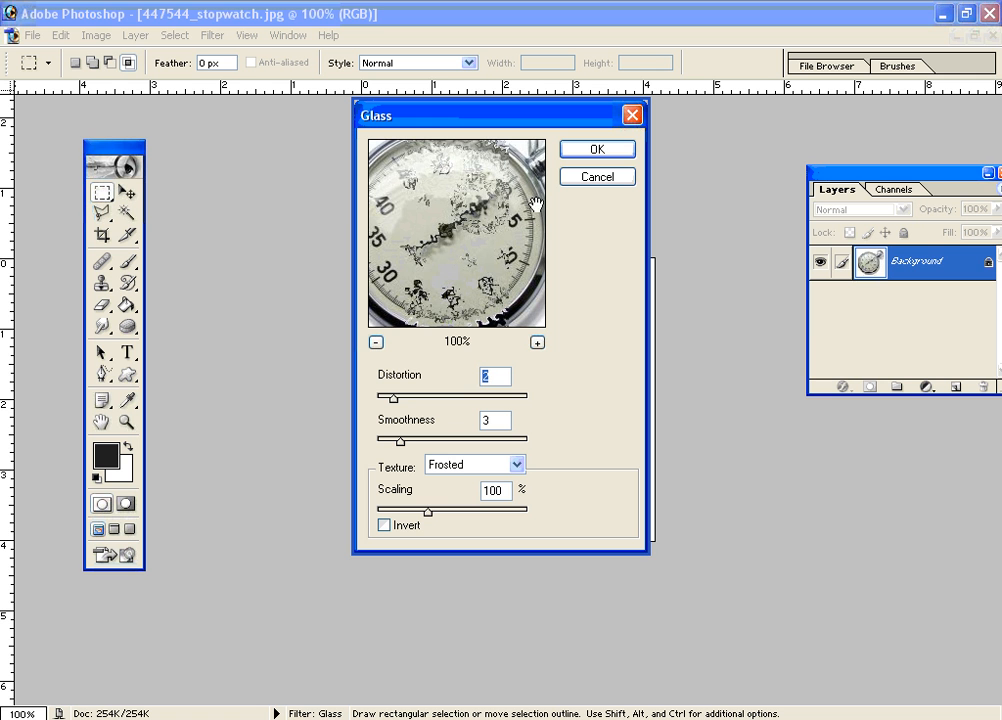
pyautogui.click(393, 402)
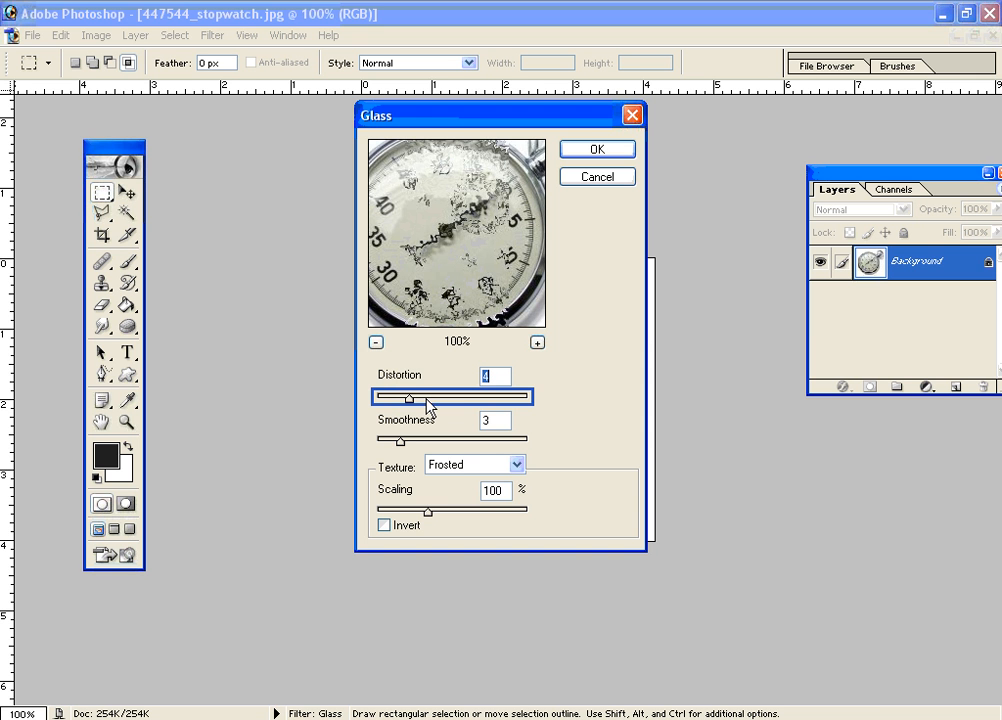
pyautogui.click(578, 152)
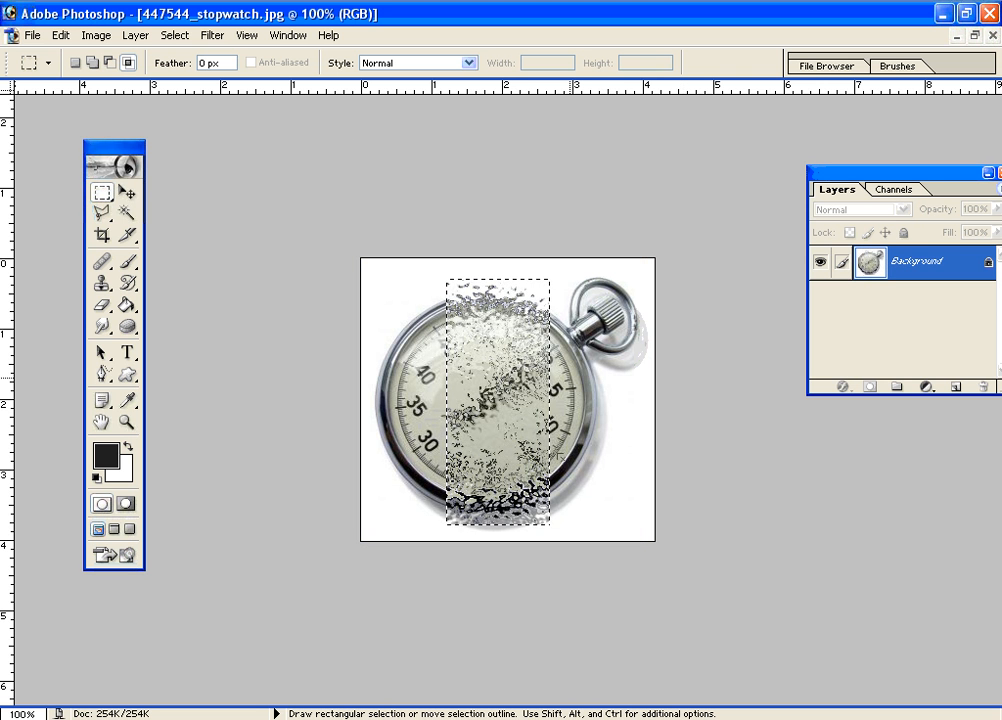
# Step: Undo the Glass filter applied to the selected rectangle, and remove the selection from the stopwatch image
pyautogui.hotkey('ctrl', 'd')
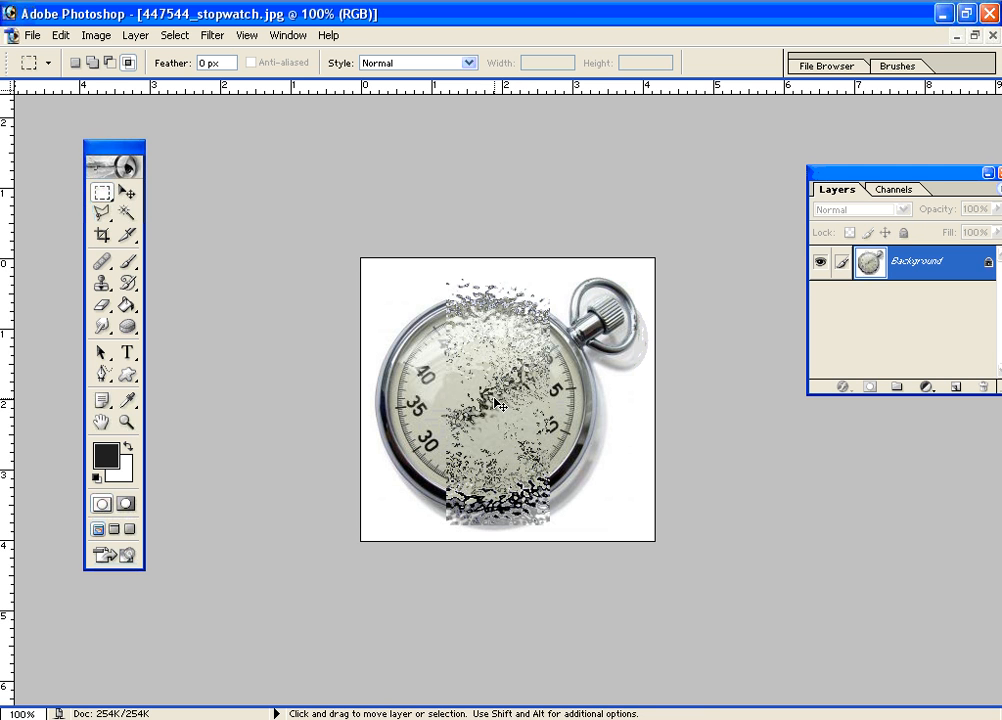
pyautogui.hotkey('ctrl', 'shift', 'd')
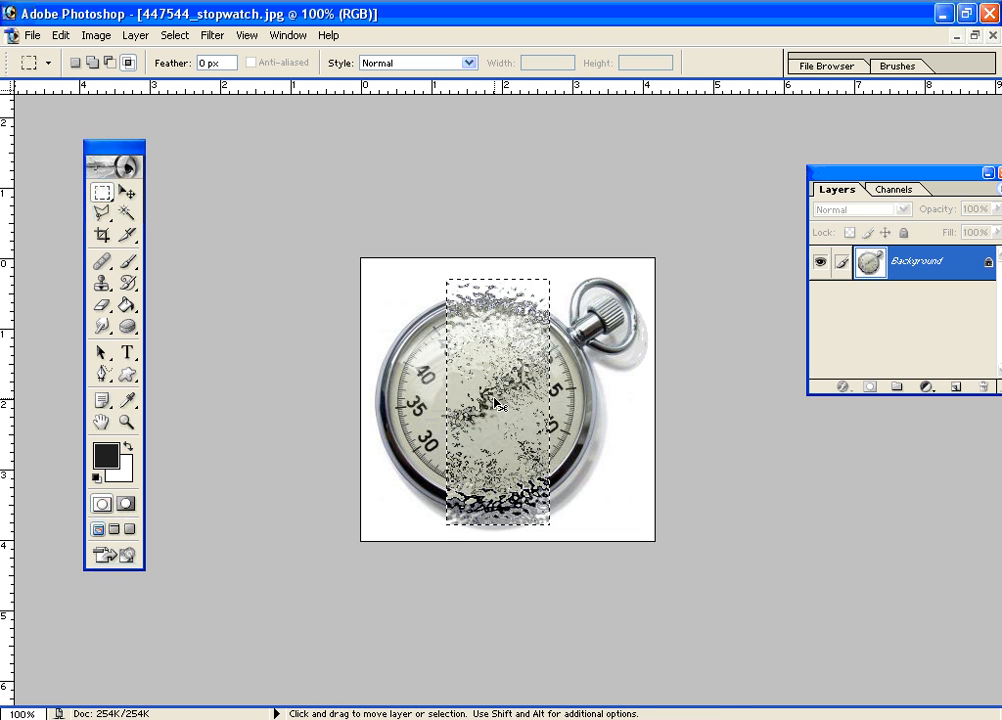
pyautogui.hotkey('ctrl', 'z')
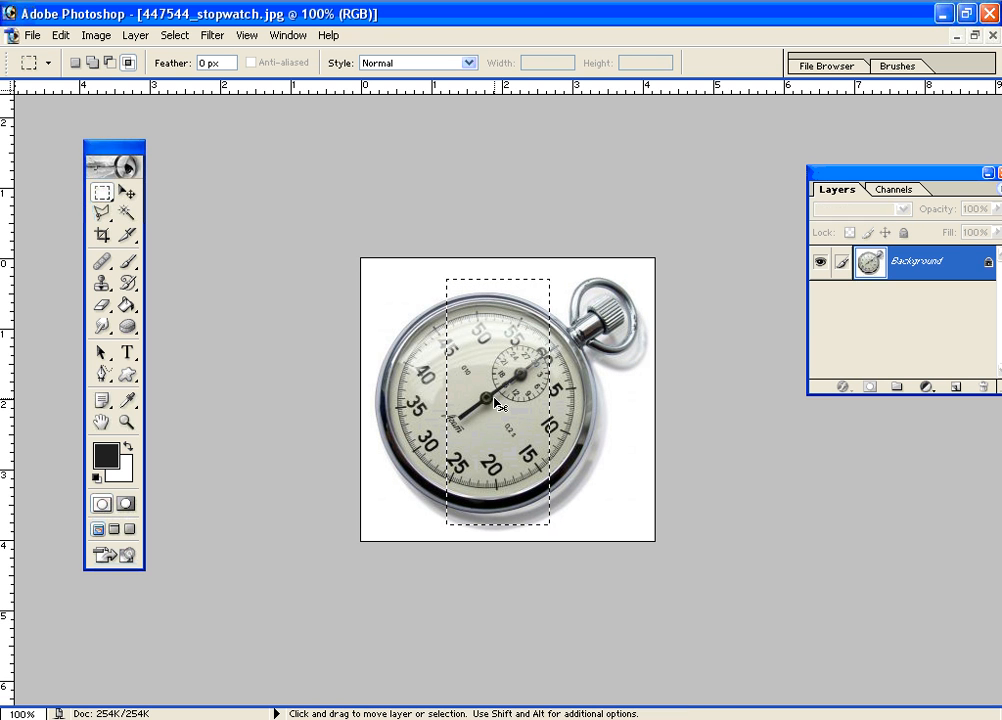
pyautogui.hotkey('ctrl', 'd')
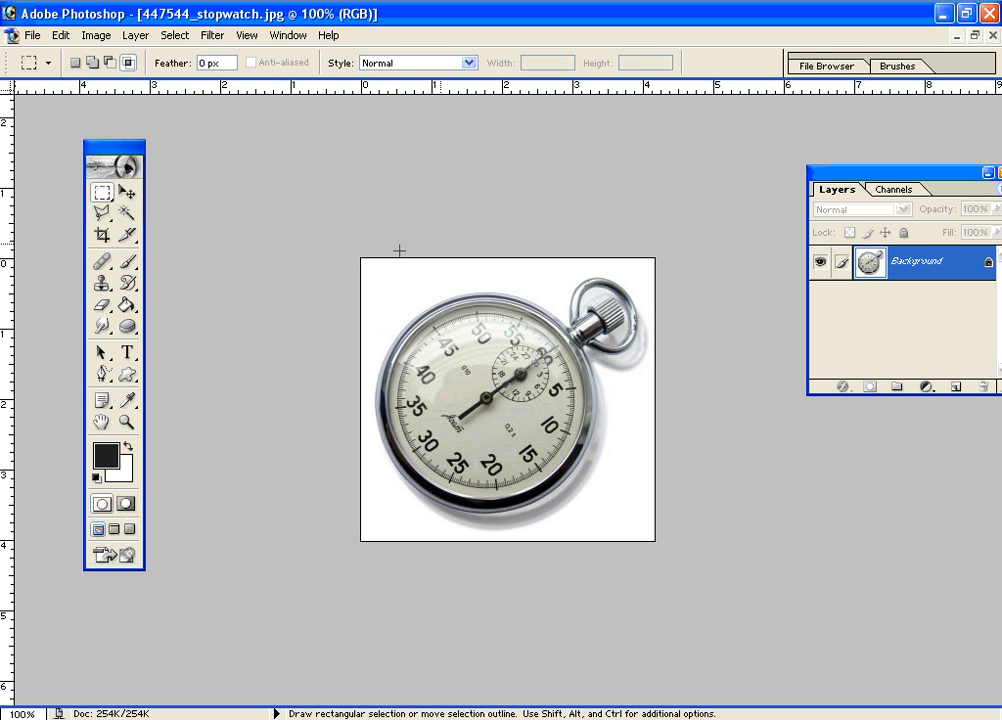
pyautogui.click(212, 36)
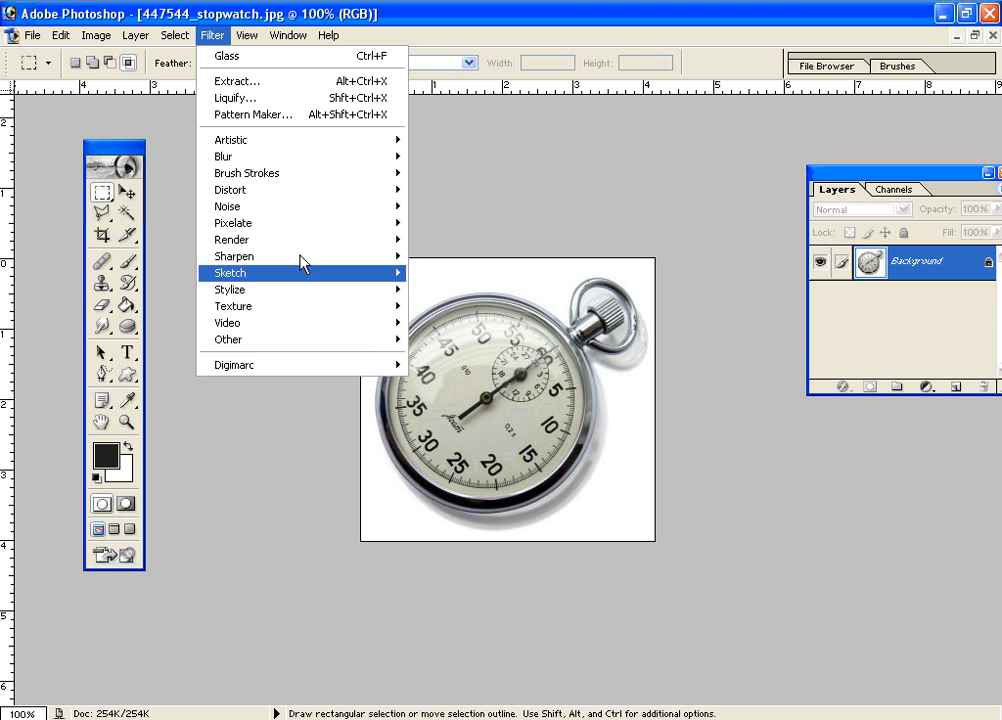
pyautogui.click(474, 74)
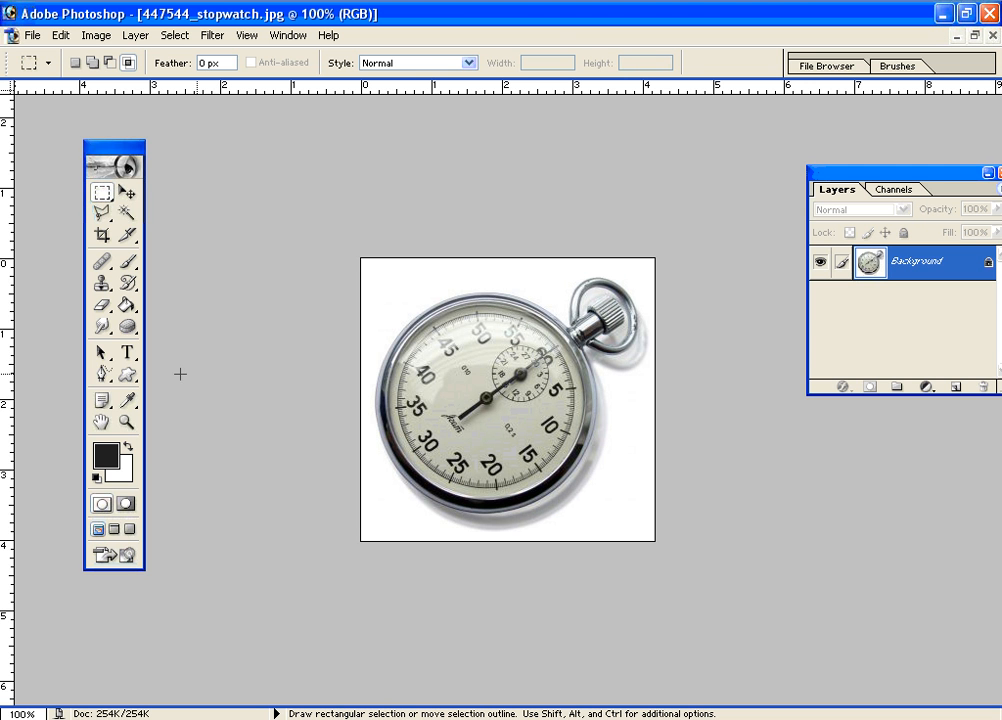
# Step: Add a new layer above the Background and set the foreground colour to pink EF4B70 for the Custom Shape tool
pyautogui.moveTo(901, 176); pyautogui.dragTo(852, 175)
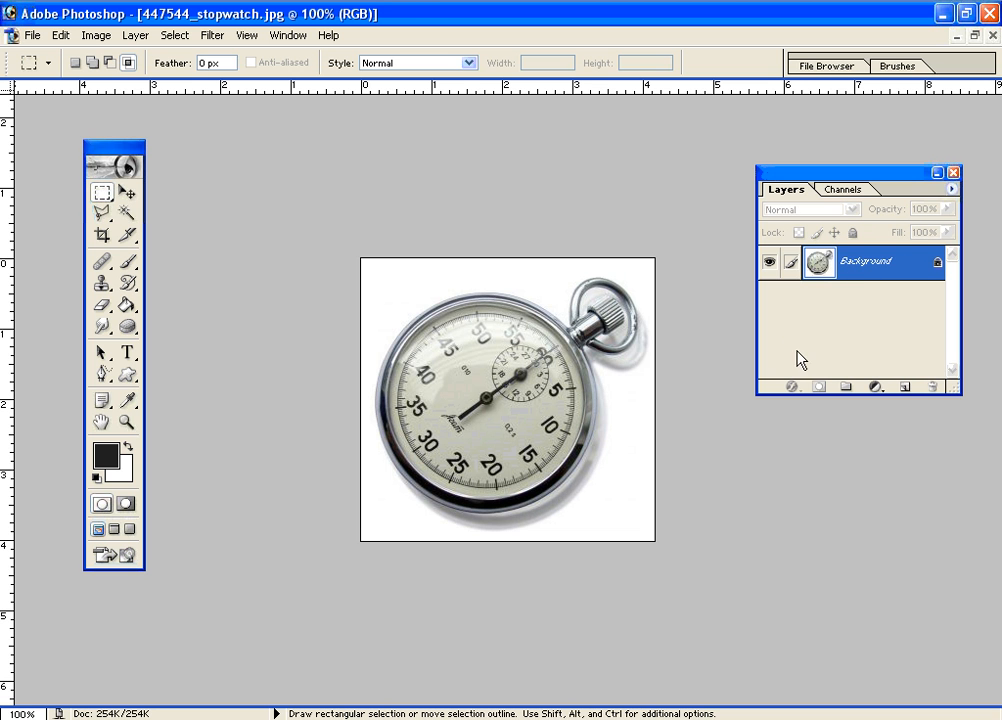
pyautogui.click(905, 387)
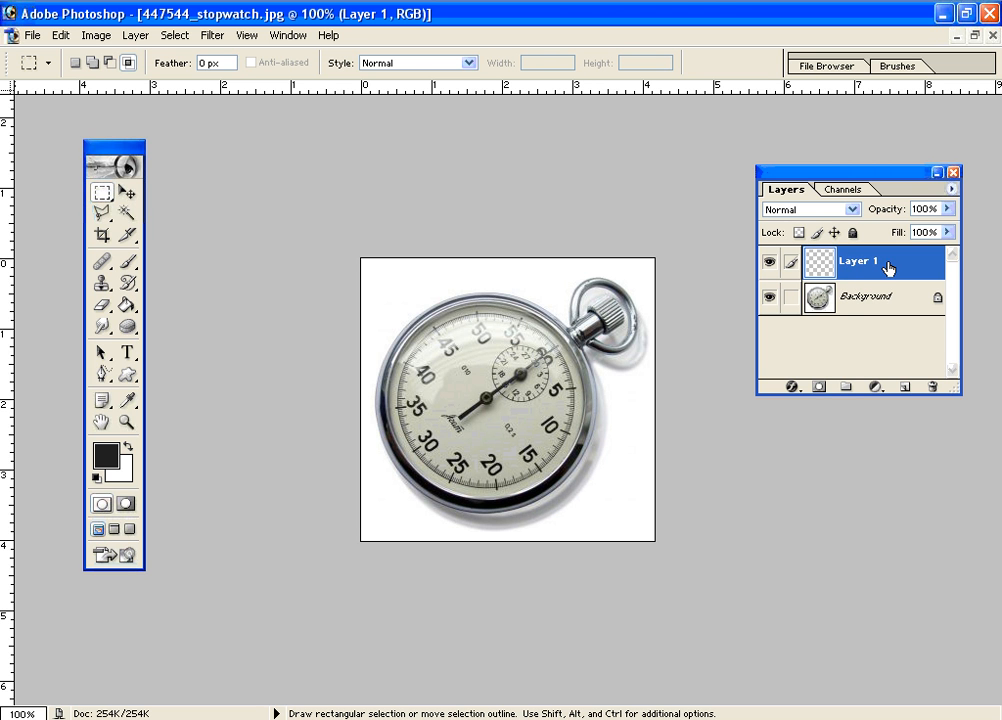
pyautogui.click(127, 376)
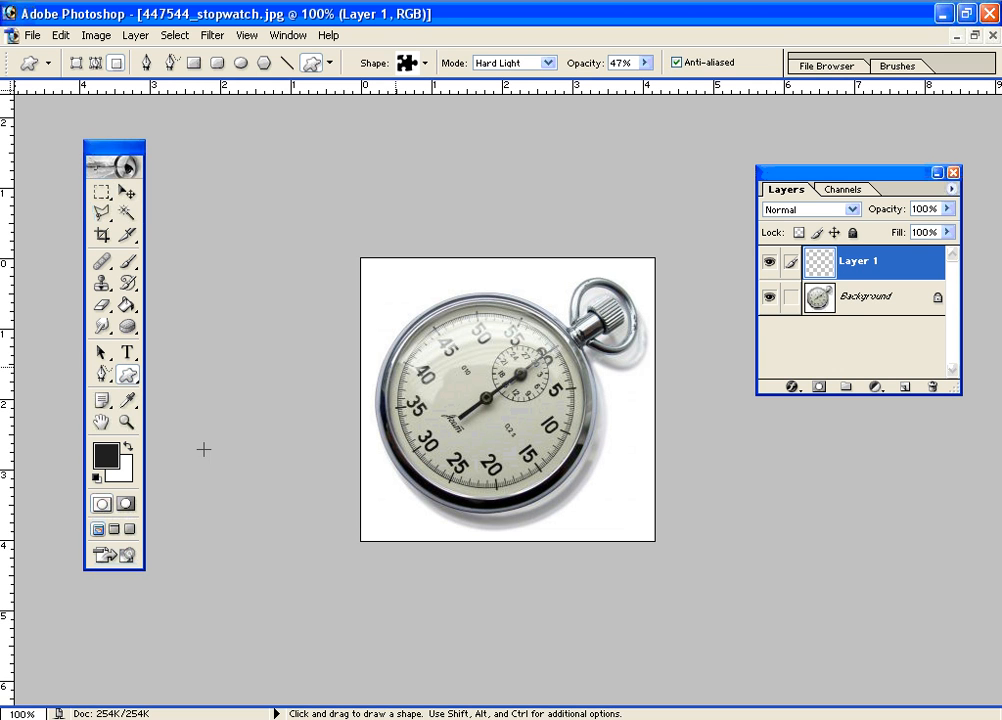
pyautogui.click(105, 456)
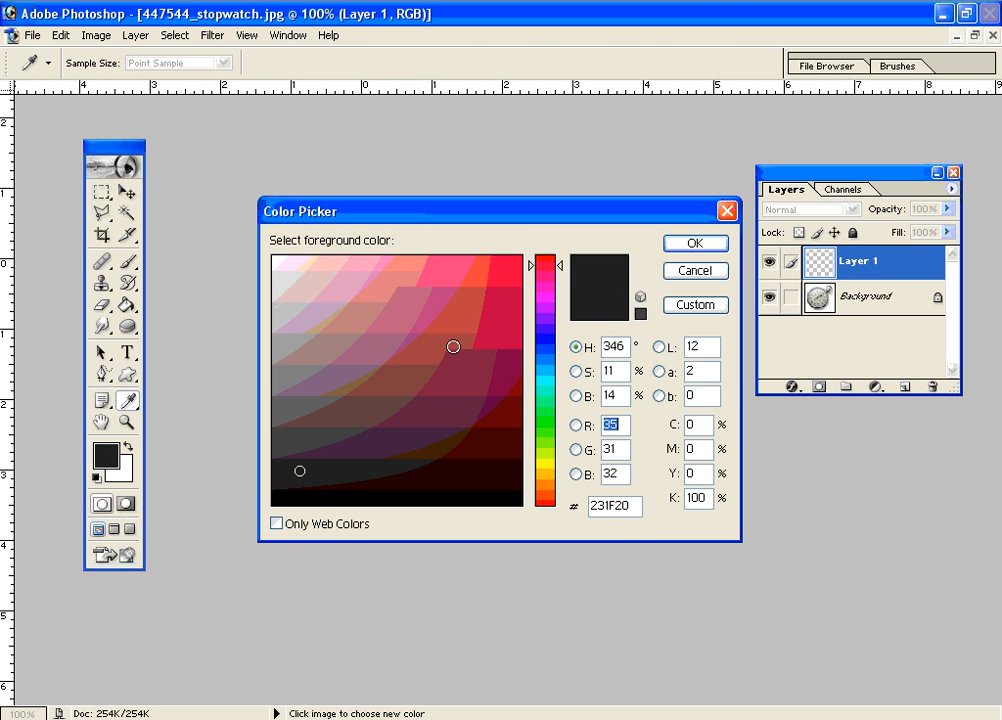
pyautogui.moveTo(426, 291)
pyautogui.mouseDown()
pyautogui.moveTo(432, 278)
pyautogui.moveTo(485, 303)
pyautogui.moveTo(445, 270)
pyautogui.mouseUp()
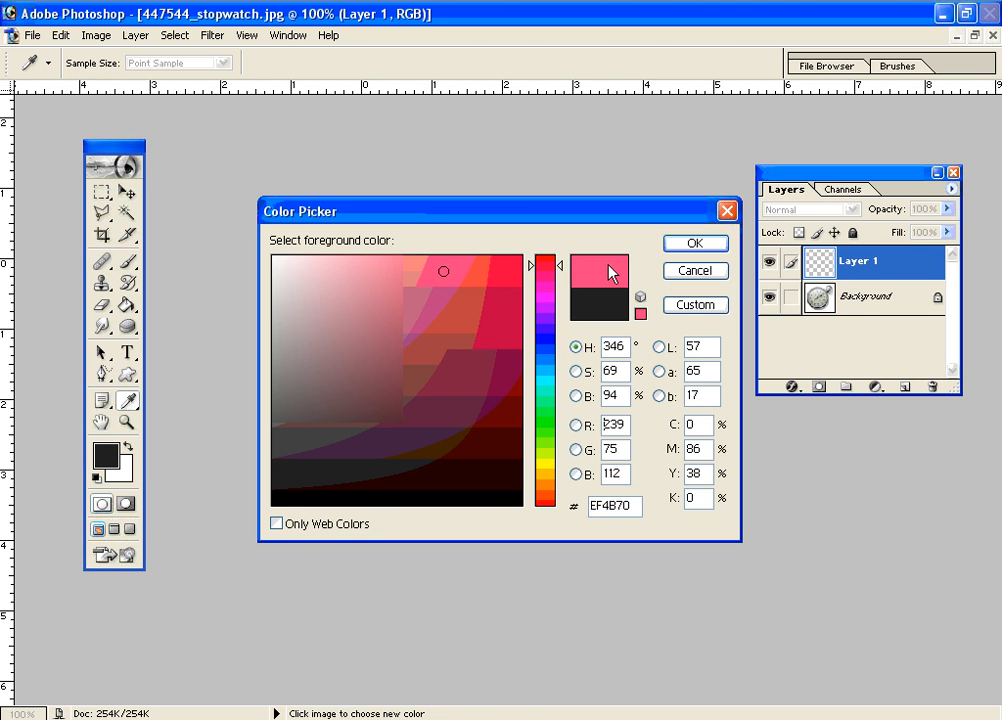
pyautogui.click(695, 245)
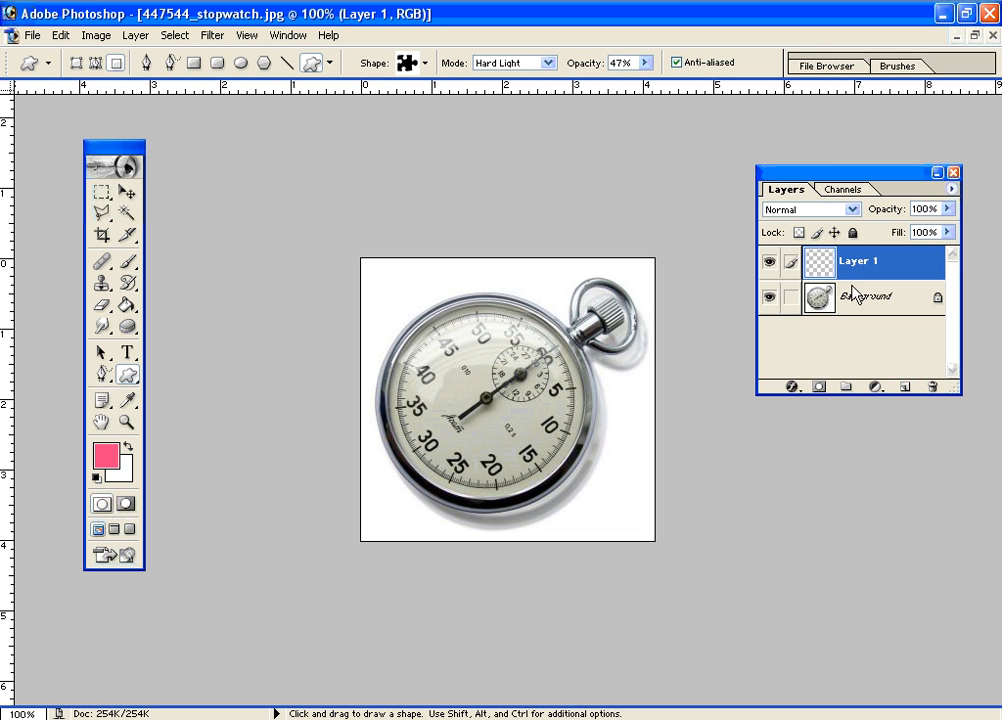
# Step: Set the custom shape's opacity to 100% and draw a pink puzzle piece over the middle of the dial on the new layer
pyautogui.moveTo(457, 352); pyautogui.dragTo(587, 457)
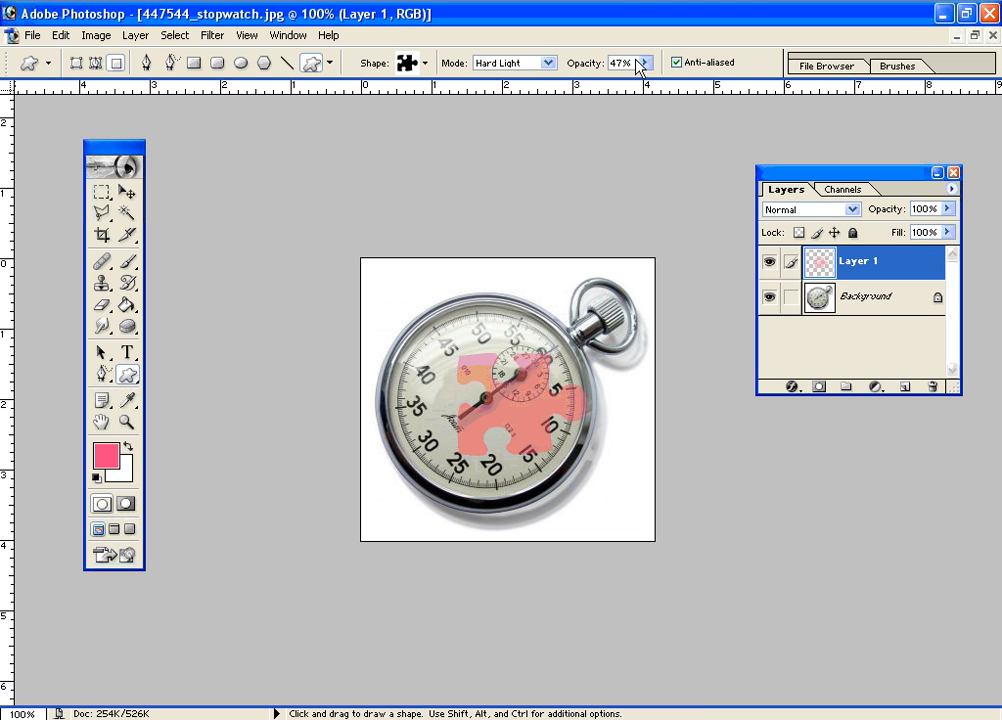
pyautogui.hotkey('ctrl', 'z')
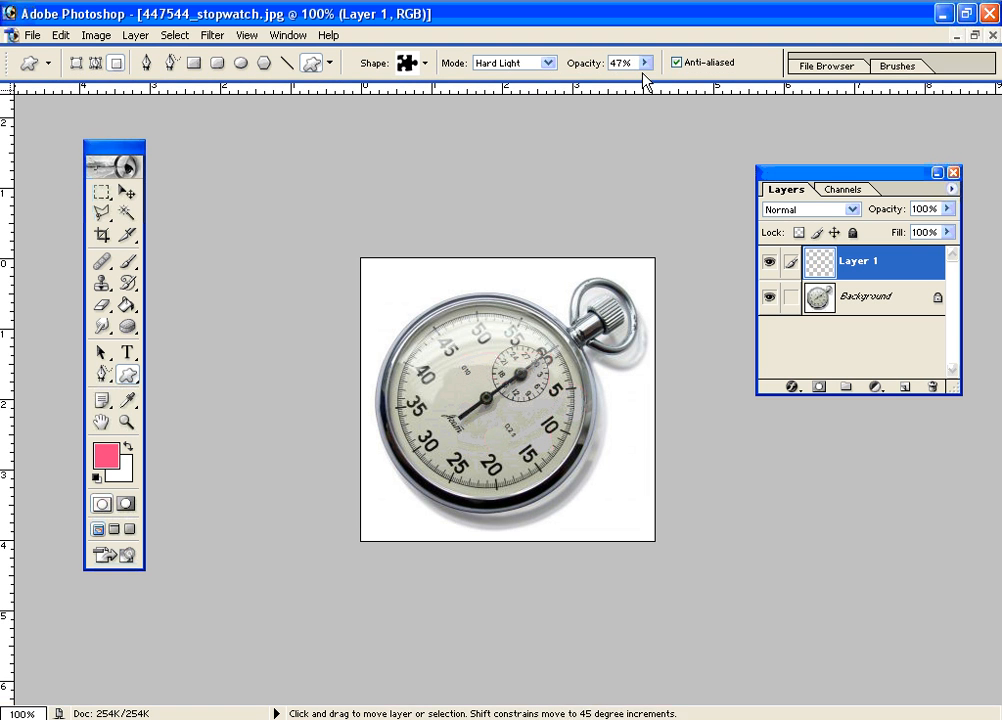
pyautogui.click(646, 63)
pyautogui.click(707, 82)
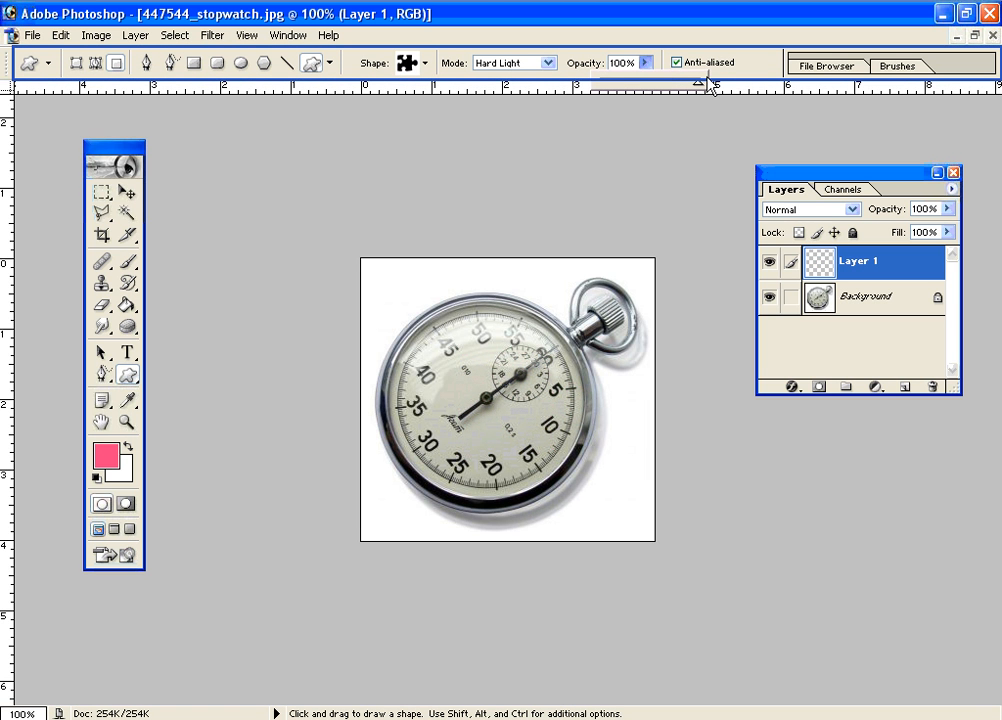
pyautogui.press('Return')
pyautogui.moveTo(447, 341); pyautogui.dragTo(583, 444)
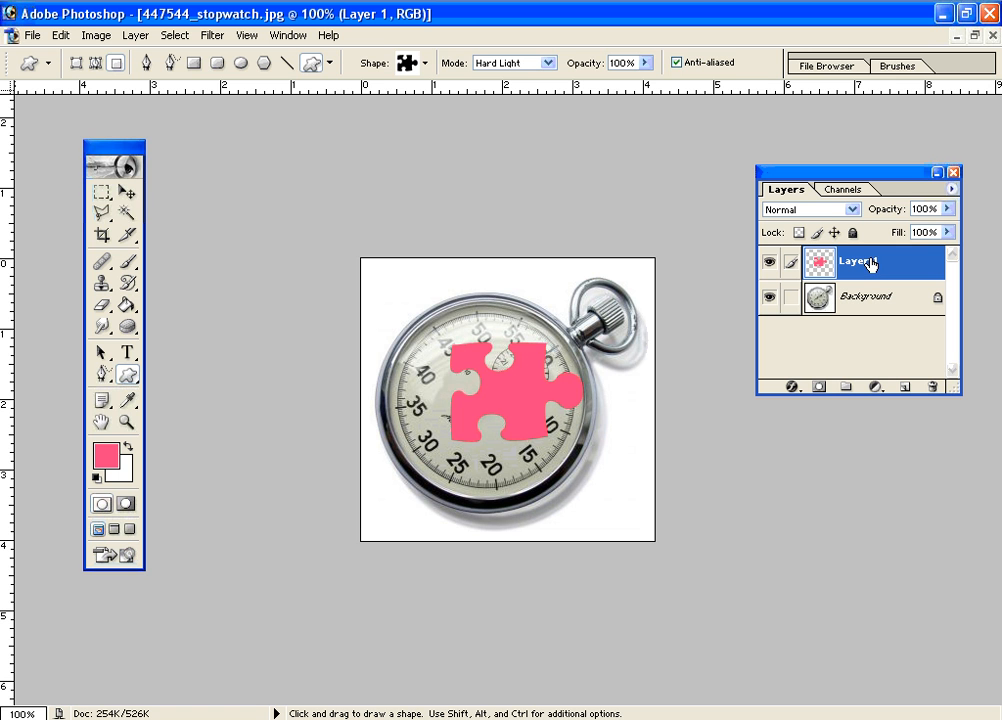
# Step: Move the puzzle piece around over the stopwatch independently of the photo, and delete its layer
pyautogui.click(125, 191)
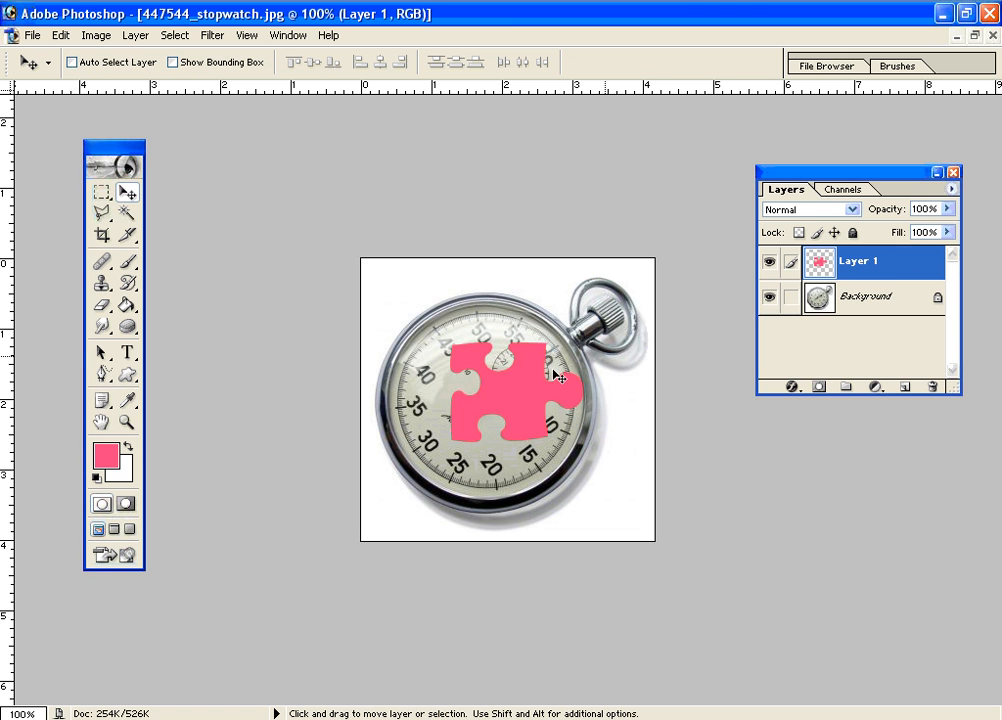
pyautogui.moveTo(510, 391); pyautogui.dragTo(612, 361)
pyautogui.moveTo(567, 398); pyautogui.dragTo(502, 445)
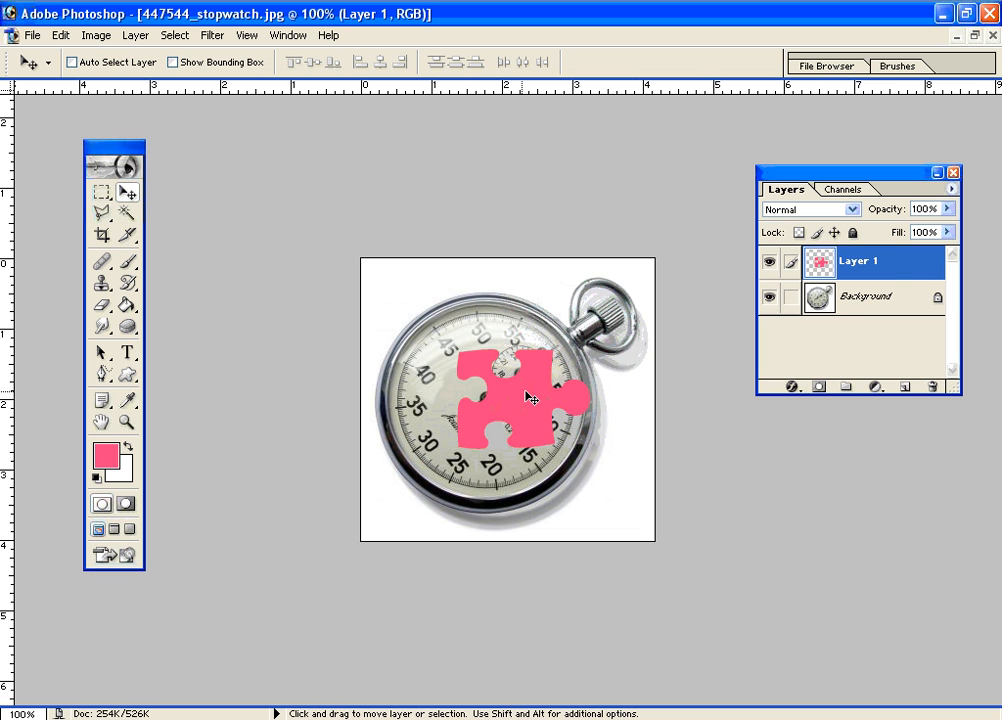
pyautogui.moveTo(530, 398); pyautogui.dragTo(523, 393)
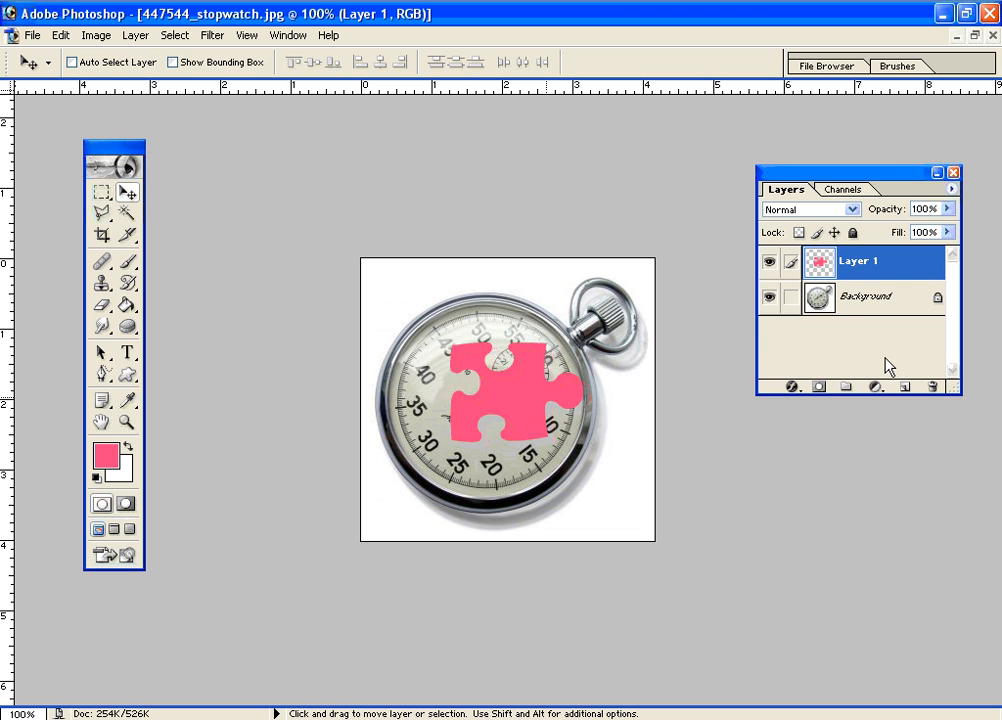
pyautogui.moveTo(927, 283); pyautogui.dragTo(936, 387)
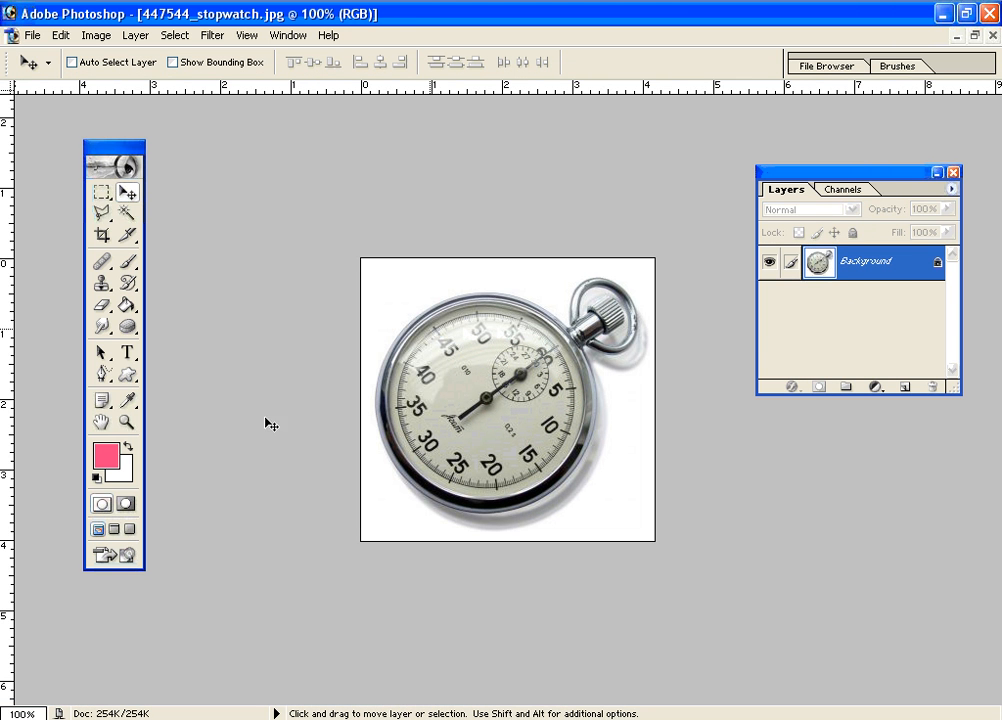
# Step: Try drawing a Hard Light puzzle piece over the dial directly on the Background layer, and undo it
pyautogui.click(127, 375)
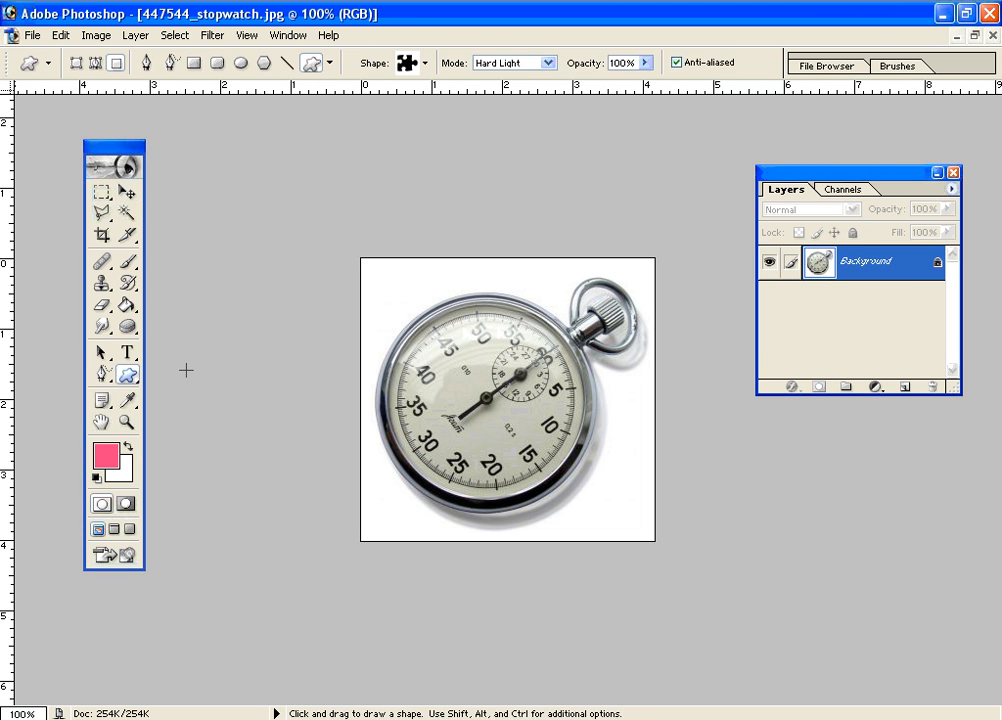
pyautogui.moveTo(413, 322); pyautogui.dragTo(601, 440)
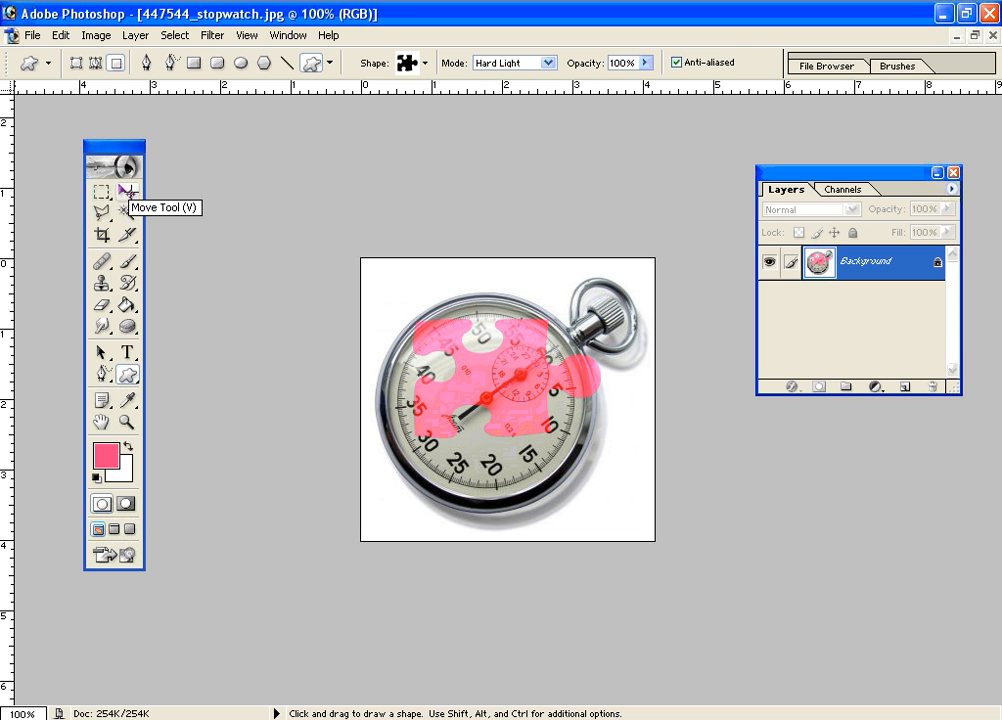
pyautogui.press('ctrl')
pyautogui.hotkey('ctrl', 'z')
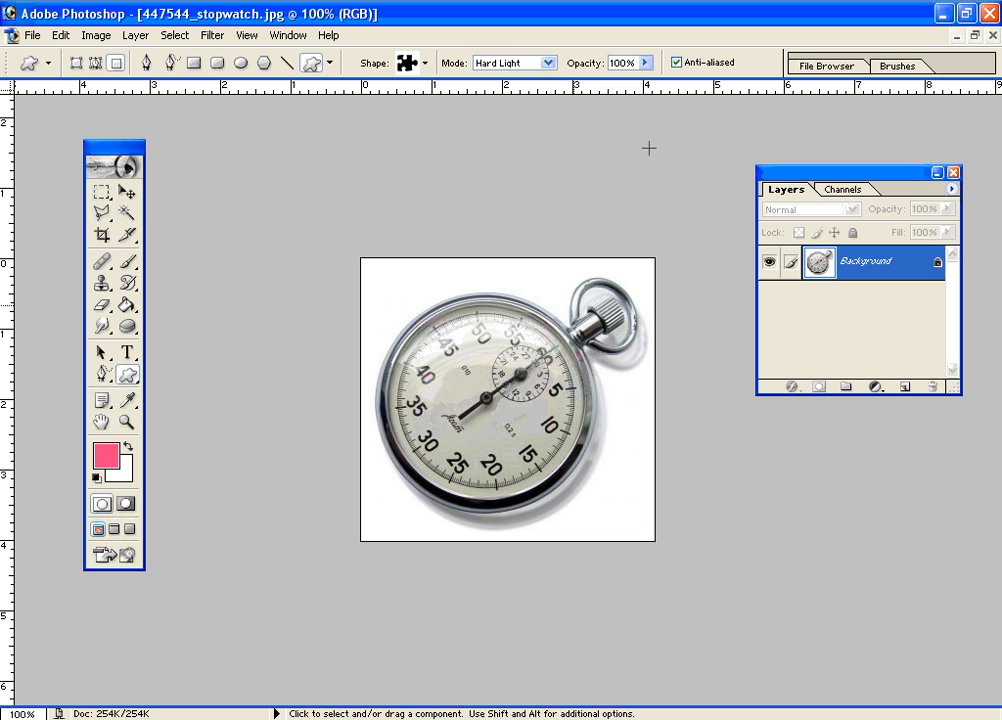
# Step: Set the shape mode to Normal, draw a puzzle piece over the dial on the Background layer, and undo the shape
pyautogui.click(548, 63)
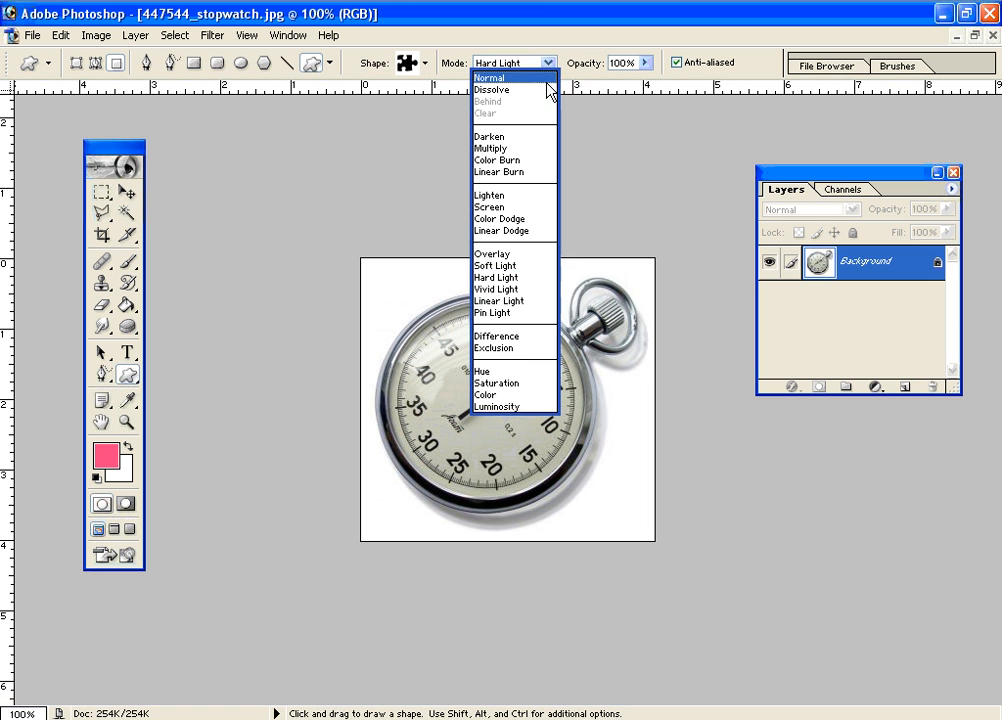
pyautogui.click(530, 78)
pyautogui.moveTo(519, 422); pyautogui.dragTo(588, 453)
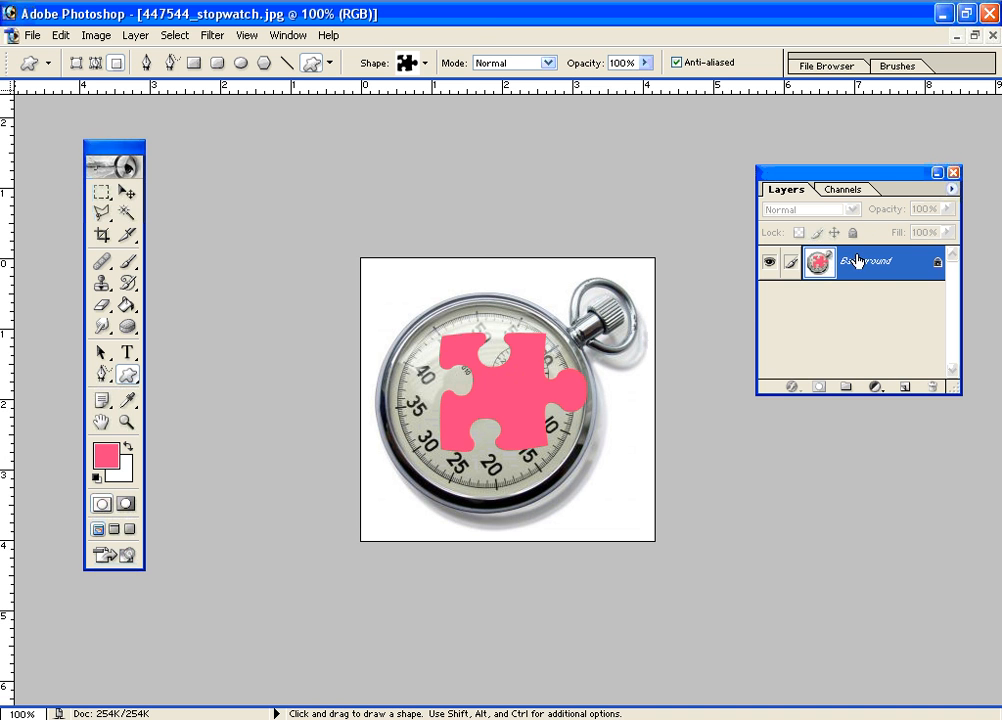
pyautogui.click(126, 192)
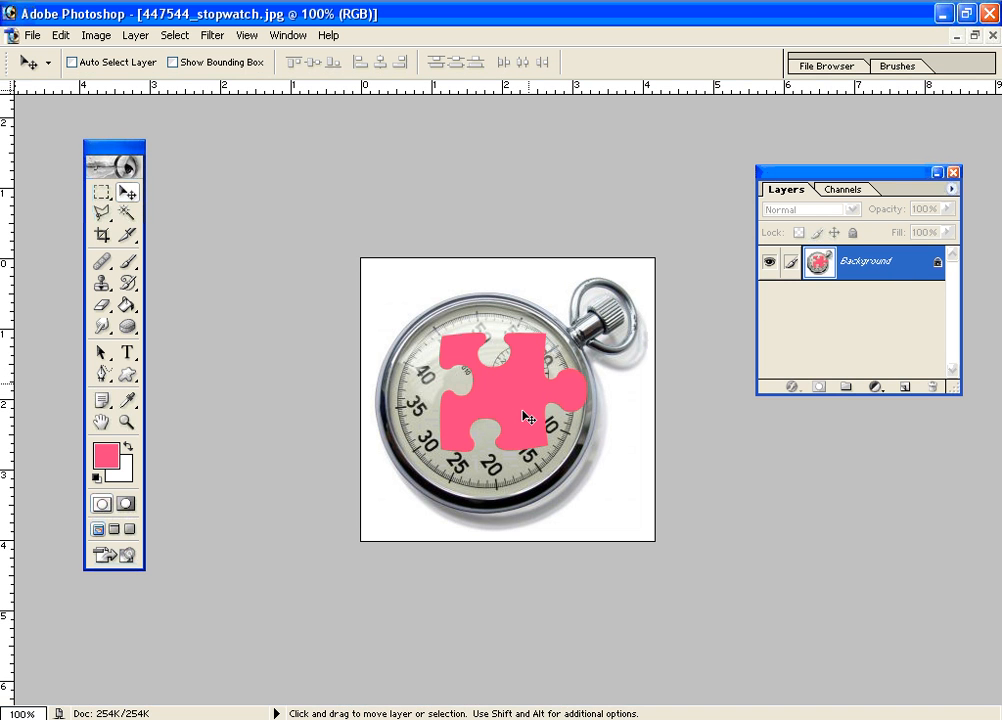
pyautogui.hotkey('ctrl', 'z')
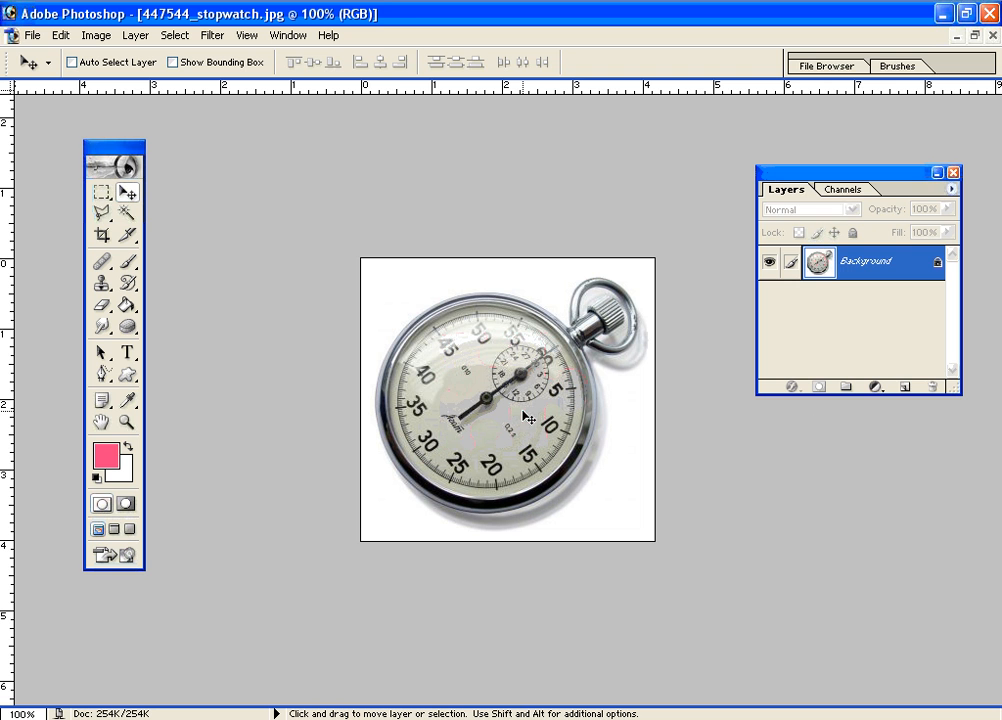
# Step: Add a new layer and draw two small puzzle pieces on it, over the stopwatch's upper-left and lower-right rims
pyautogui.click(903, 387)
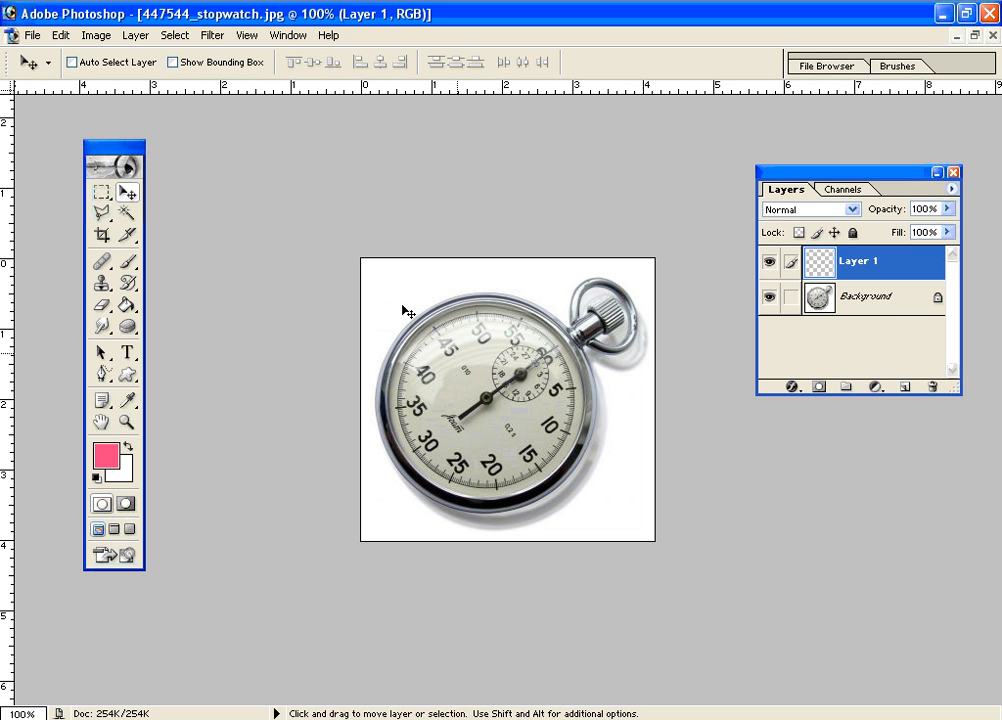
pyautogui.click(126, 374)
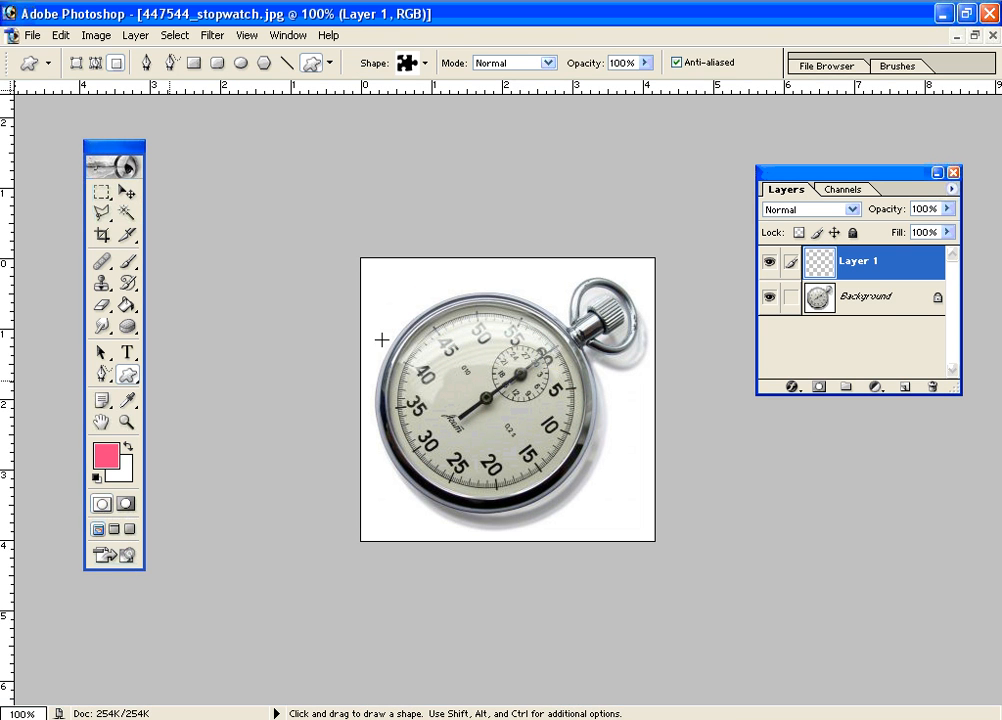
pyautogui.moveTo(386, 290); pyautogui.dragTo(450, 342)
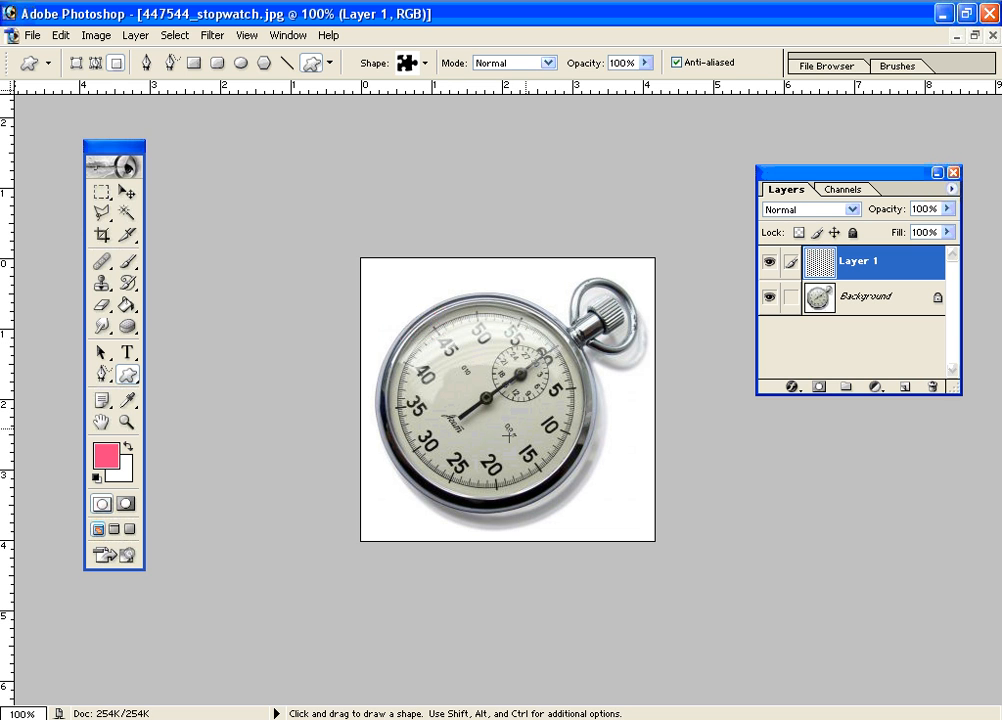
pyautogui.moveTo(508, 436); pyautogui.dragTo(590, 497)
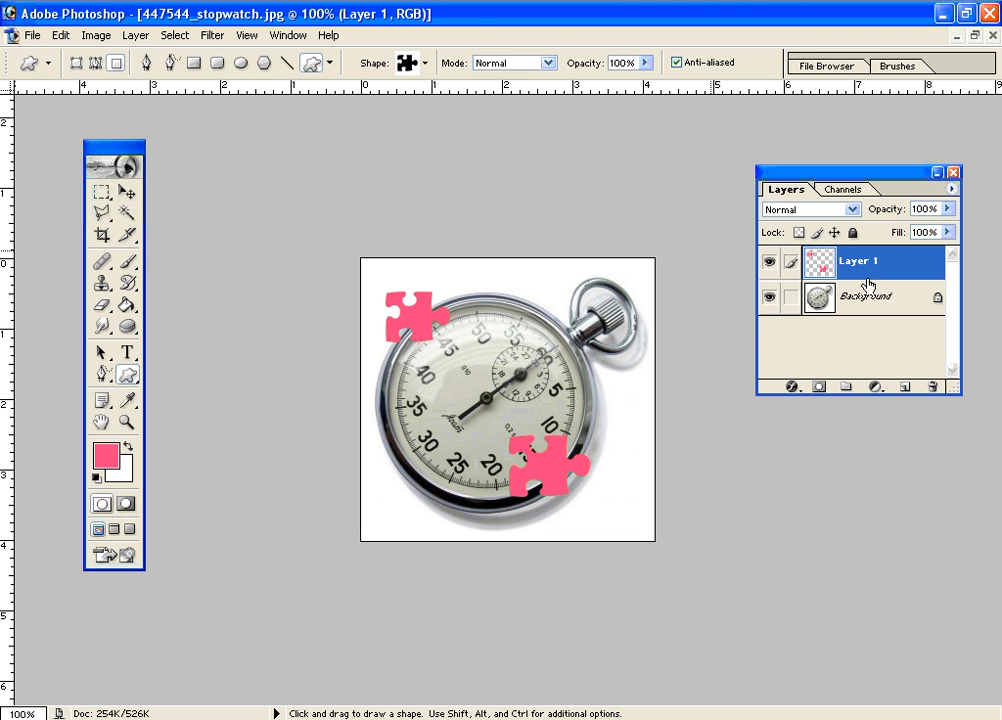
# Step: Move the layer with both puzzle pieces slightly to the right over the stopwatch
pyautogui.click(126, 191)
pyautogui.moveTo(355, 308); pyautogui.dragTo(400, 353)
pyautogui.moveTo(464, 313); pyautogui.dragTo(450, 273)
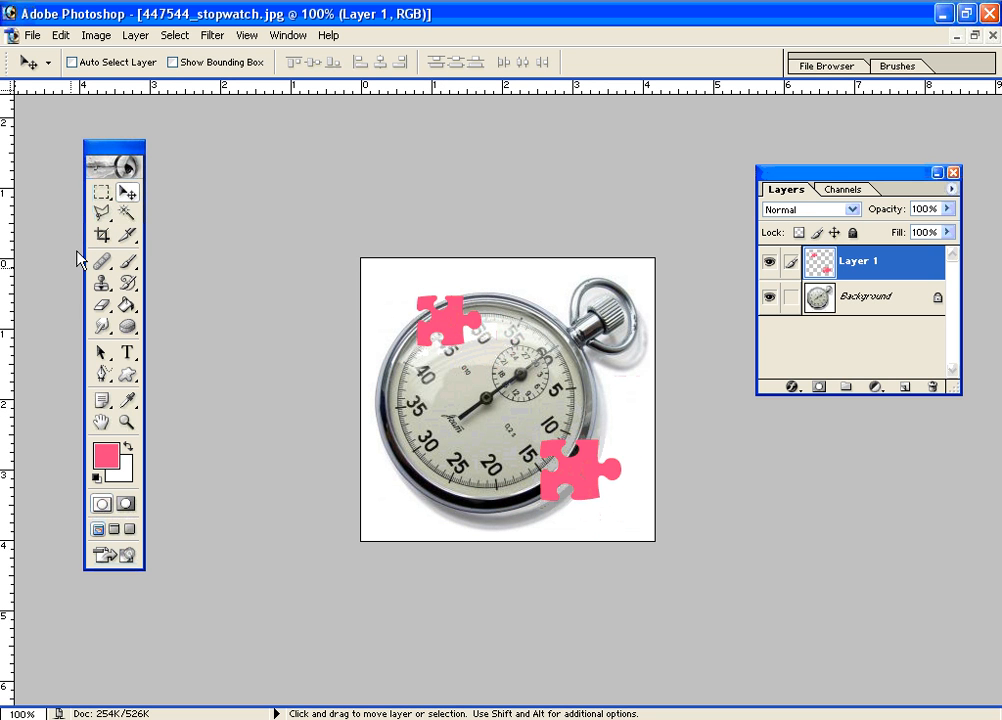
# Step: Marquee-select only the lower-right puzzle piece, move it to just below the dial's centre, and deselect it
pyautogui.click(104, 192)
pyautogui.moveTo(512, 411); pyautogui.dragTo(671, 539)
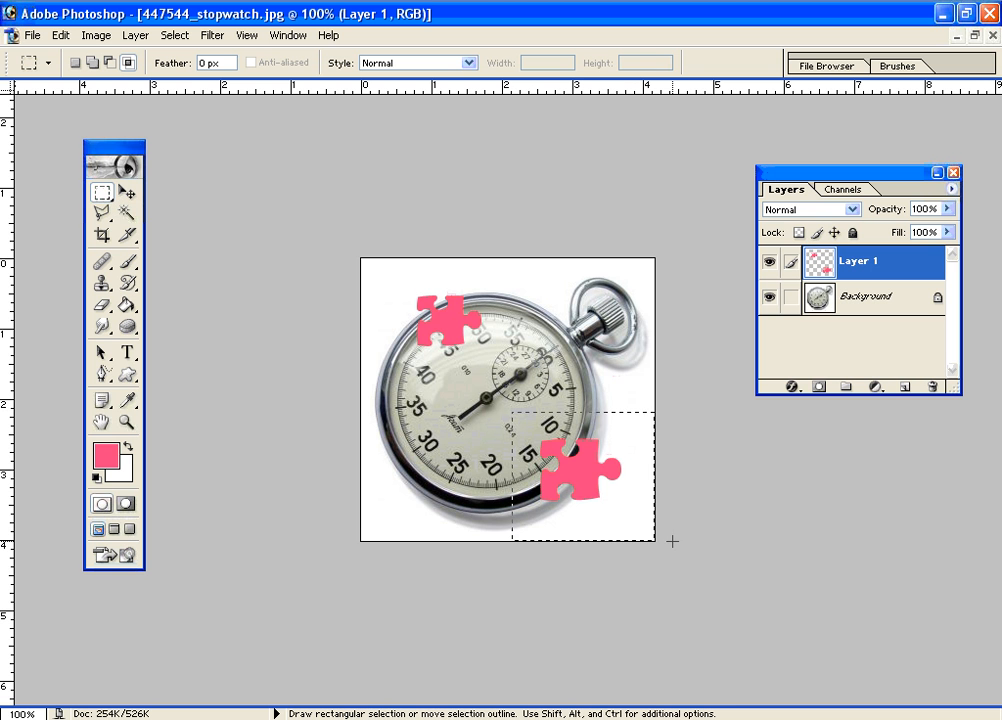
pyautogui.moveTo(594, 492); pyautogui.dragTo(549, 447)
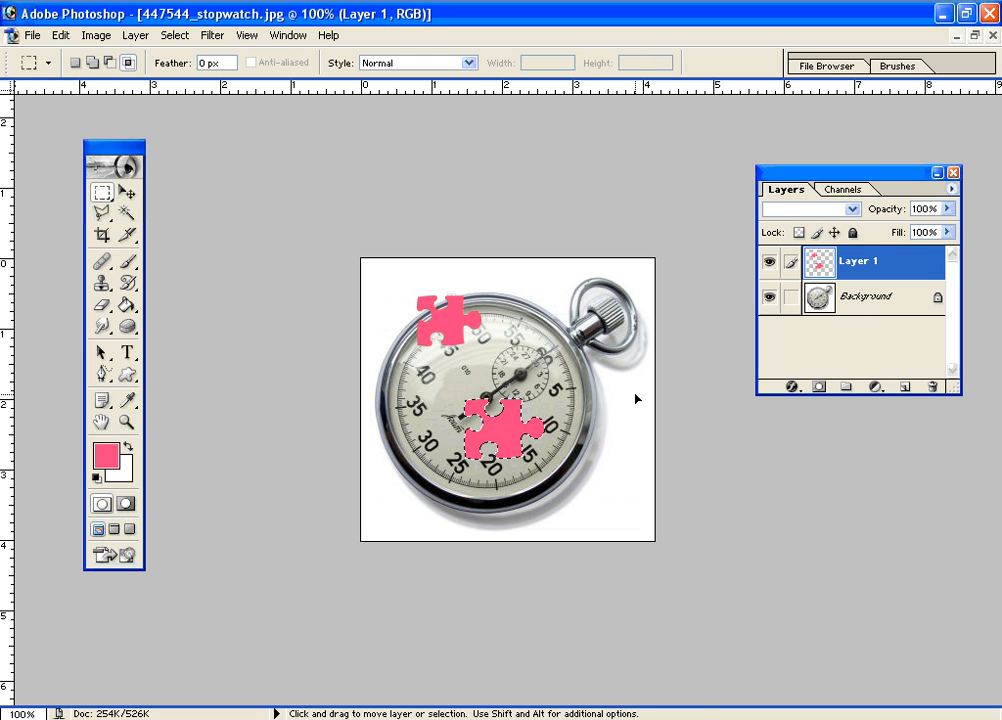
pyautogui.hotkey('ctrl', 'd')
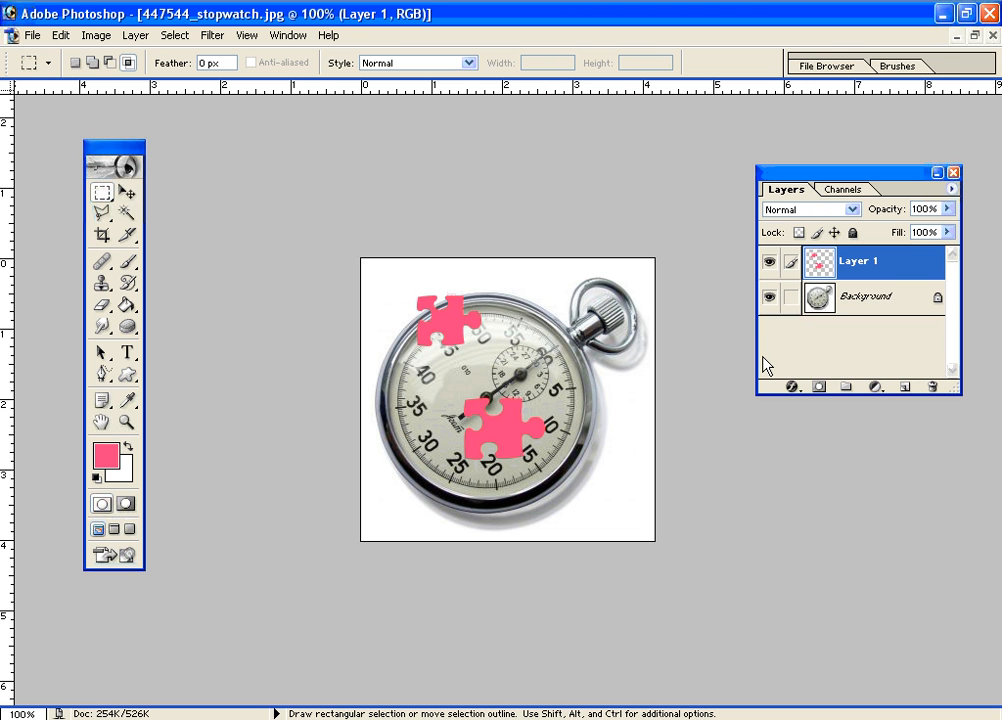
# Step: Add four new empty layers above Layer 1, enlarging and repositioning the Layers palette to fit them
pyautogui.click(907, 387)
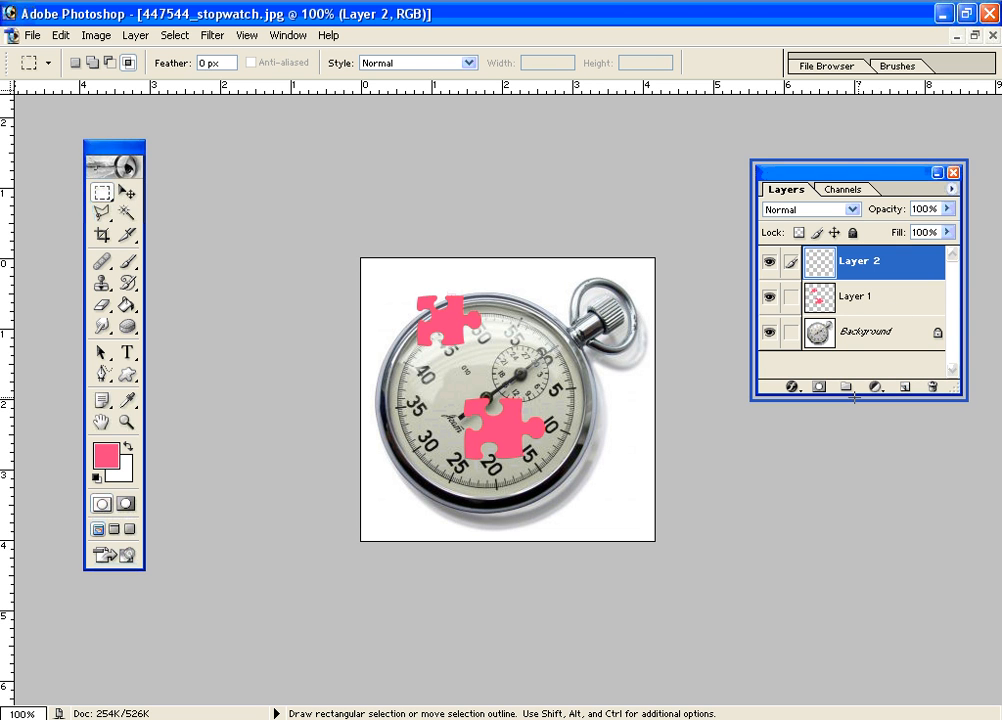
pyautogui.moveTo(857, 397); pyautogui.dragTo(872, 689)
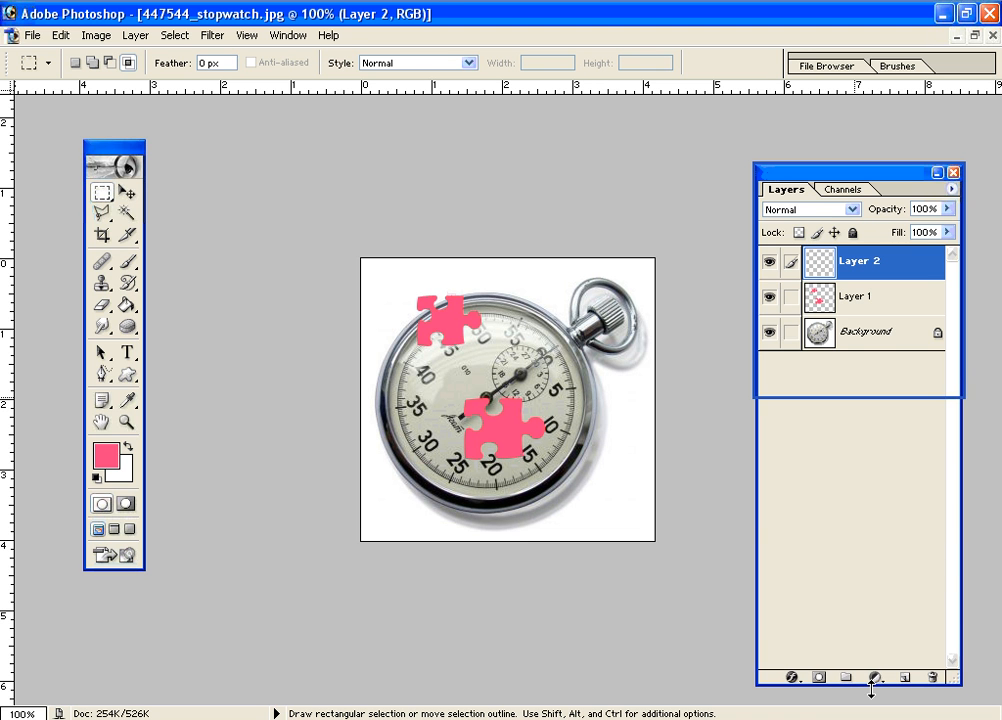
pyautogui.click(904, 681)
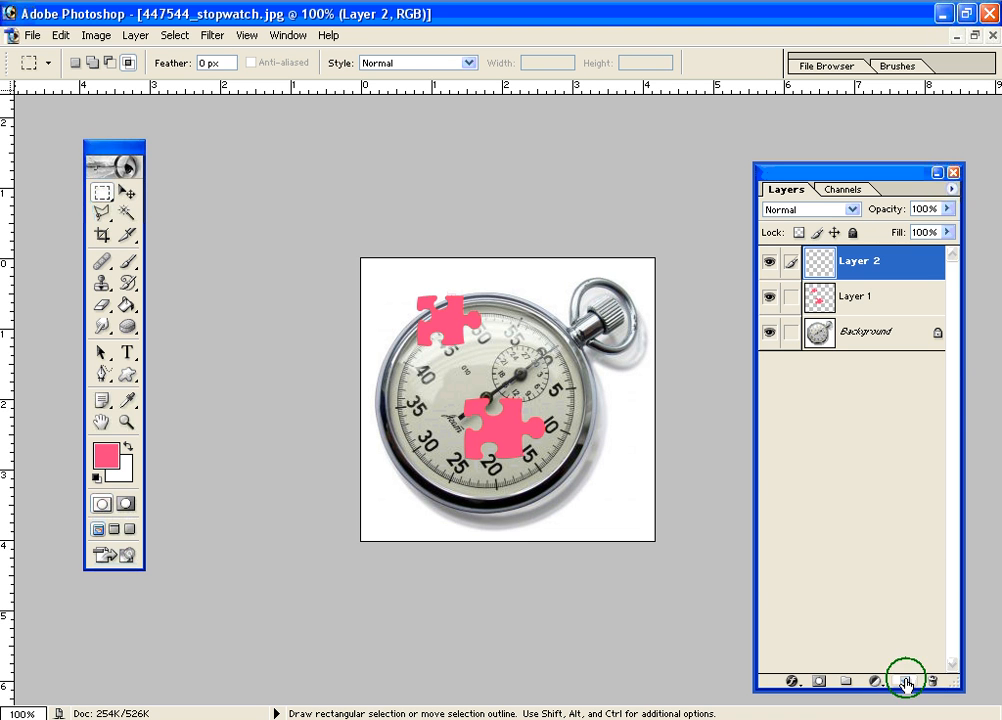
pyautogui.click(904, 681)
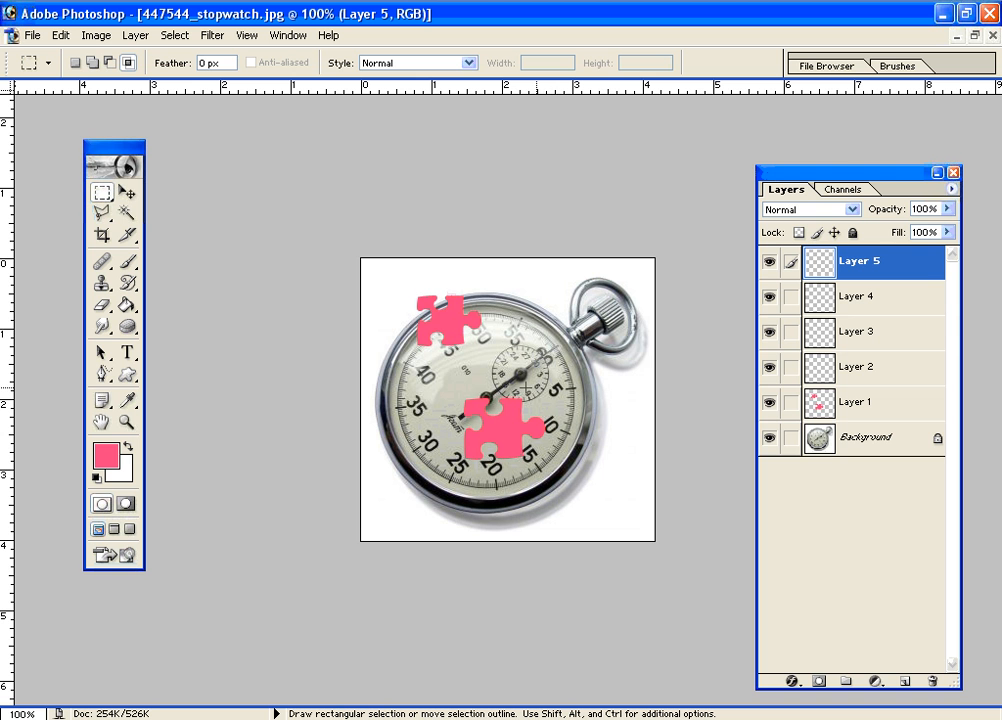
pyautogui.moveTo(846, 172); pyautogui.dragTo(840, 100)
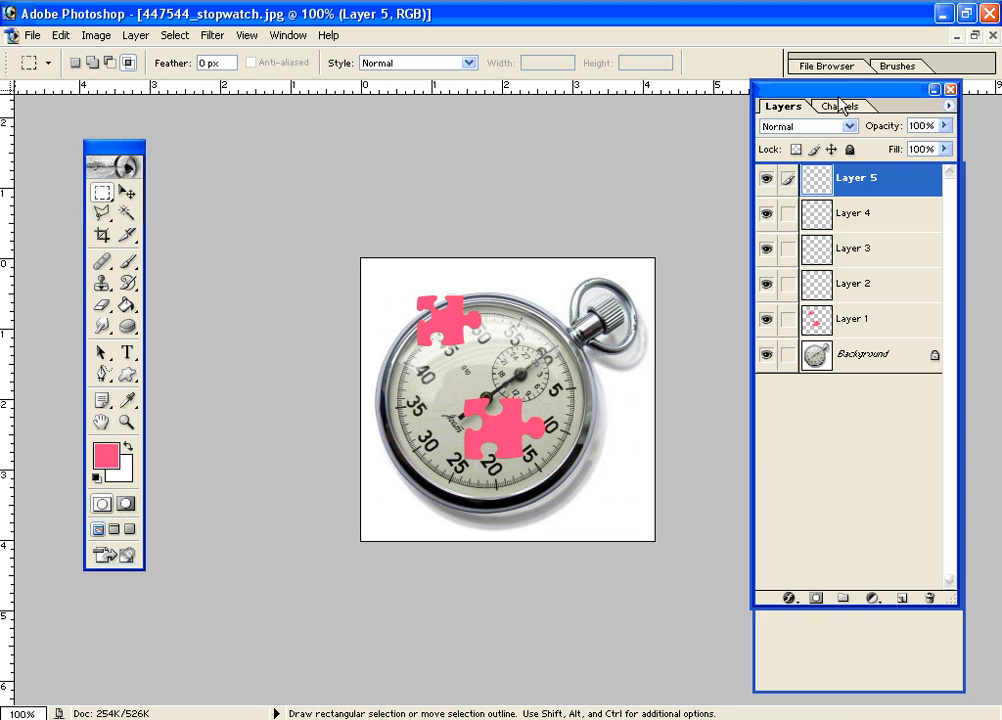
# Step: Open the Layer Style settings for the empty Layer 5, keeping the image and layer list in view
pyautogui.click(791, 598)
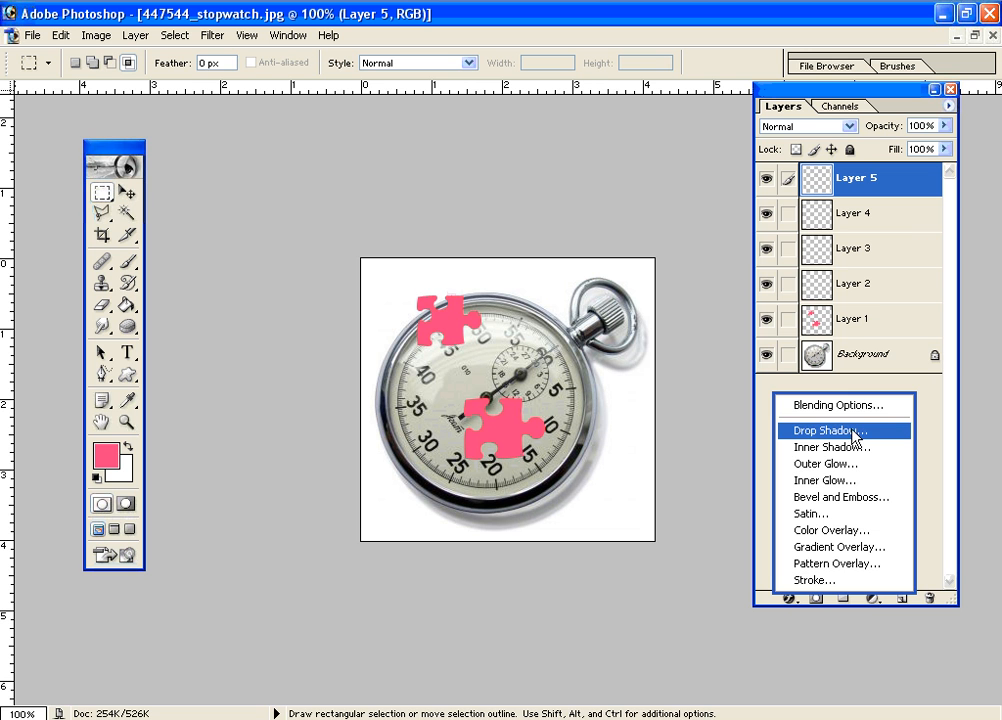
pyautogui.click(699, 509)
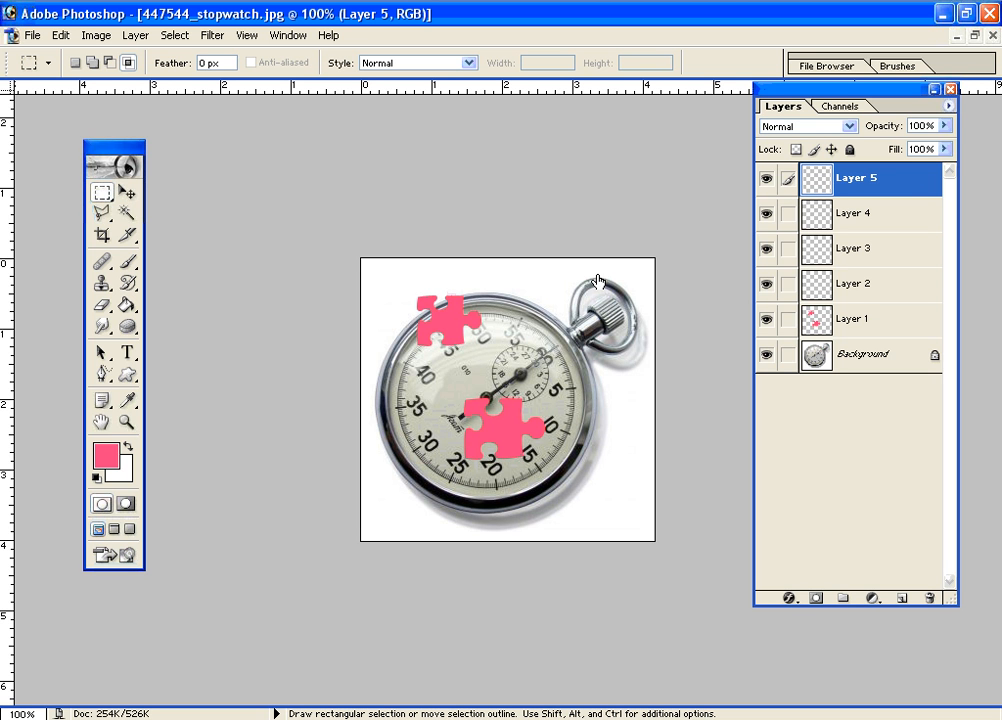
pyautogui.press('h')
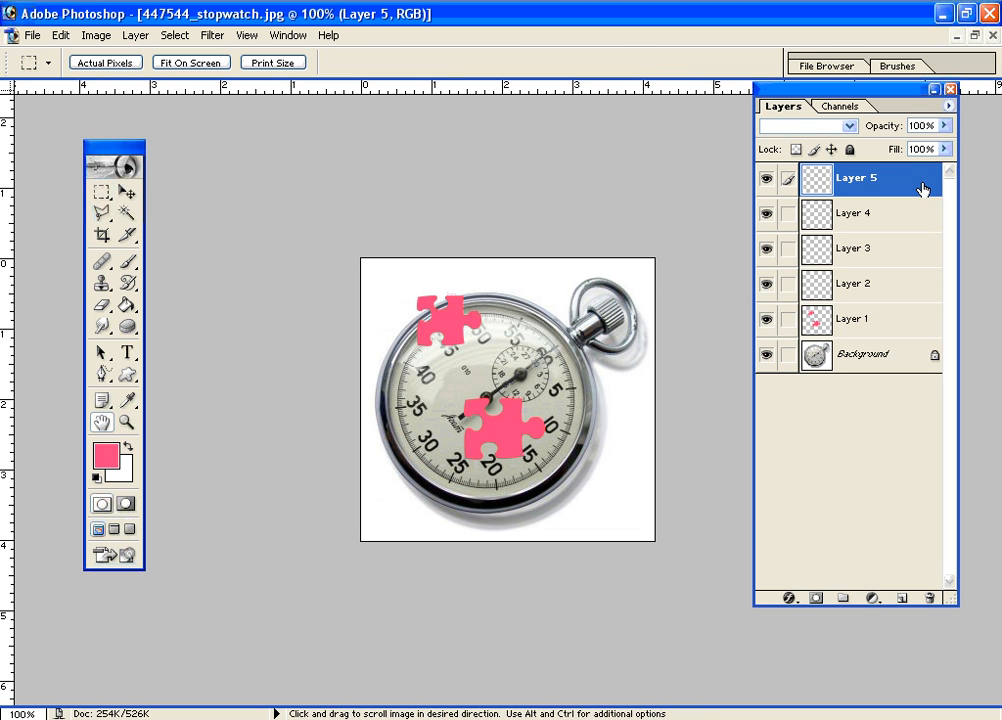
pyautogui.doubleClick(924, 188)
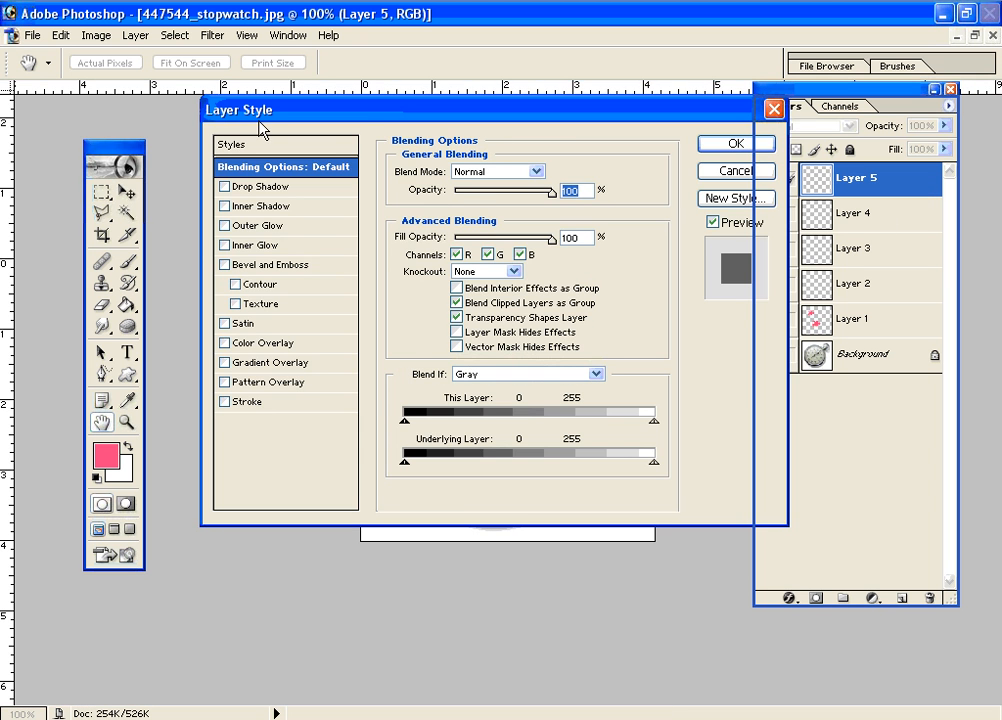
pyautogui.moveTo(452, 114); pyautogui.dragTo(711, 584)
pyautogui.moveTo(784, 584); pyautogui.dragTo(767, 109)
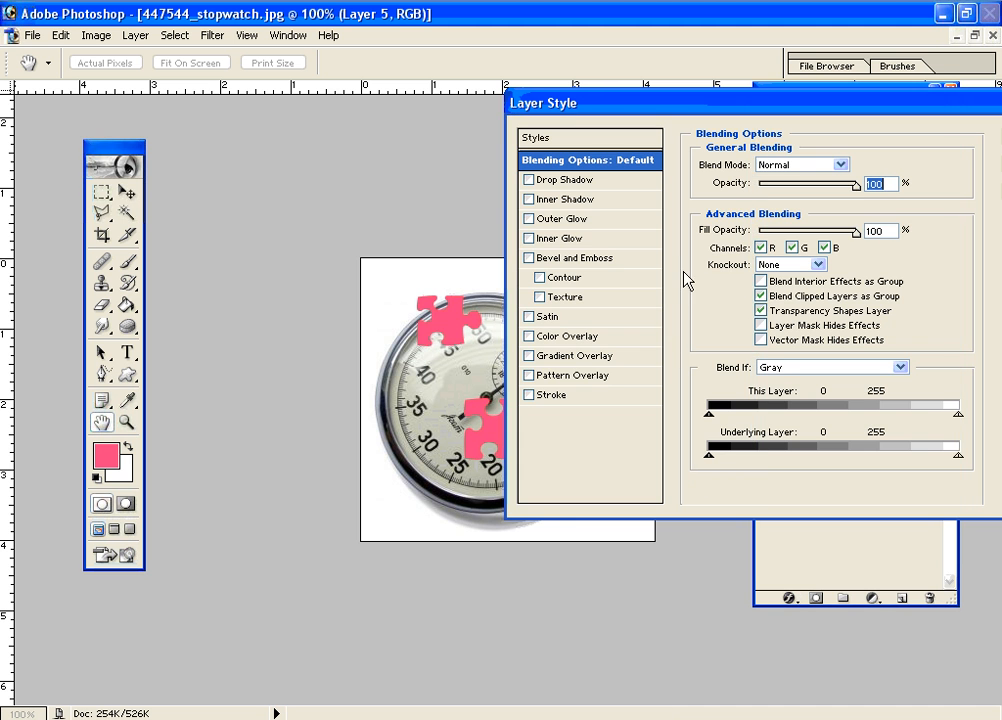
pyautogui.moveTo(650, 104); pyautogui.dragTo(792, 352)
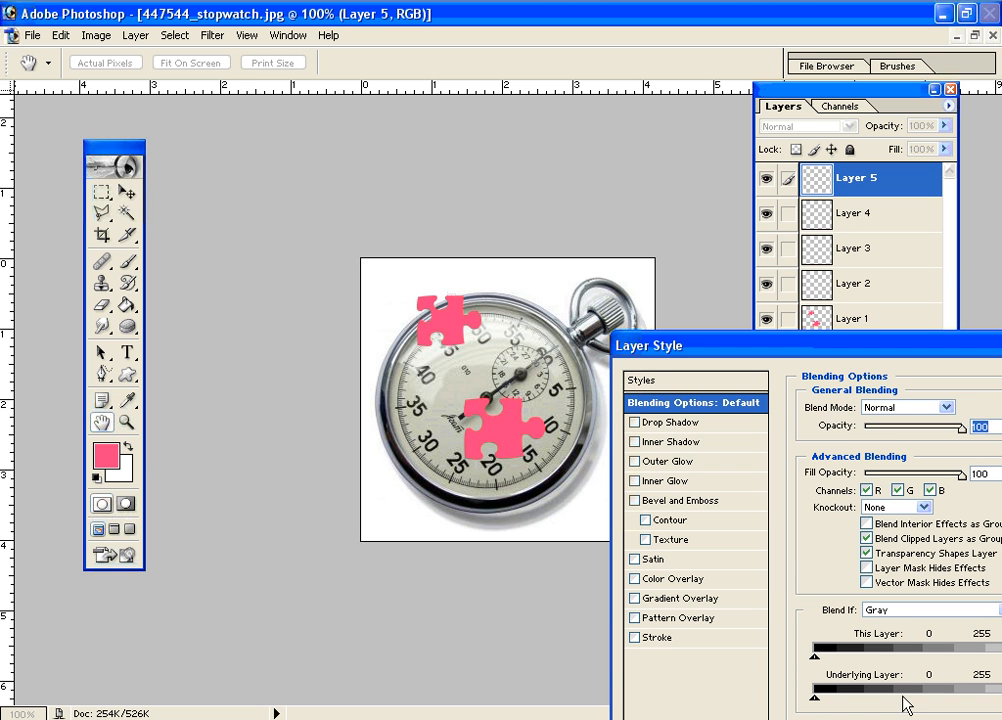
# Step: Try the Drop Shadow effect on the empty Layer 5, switch it off, and cancel the layer style changes
pyautogui.click(641, 428)
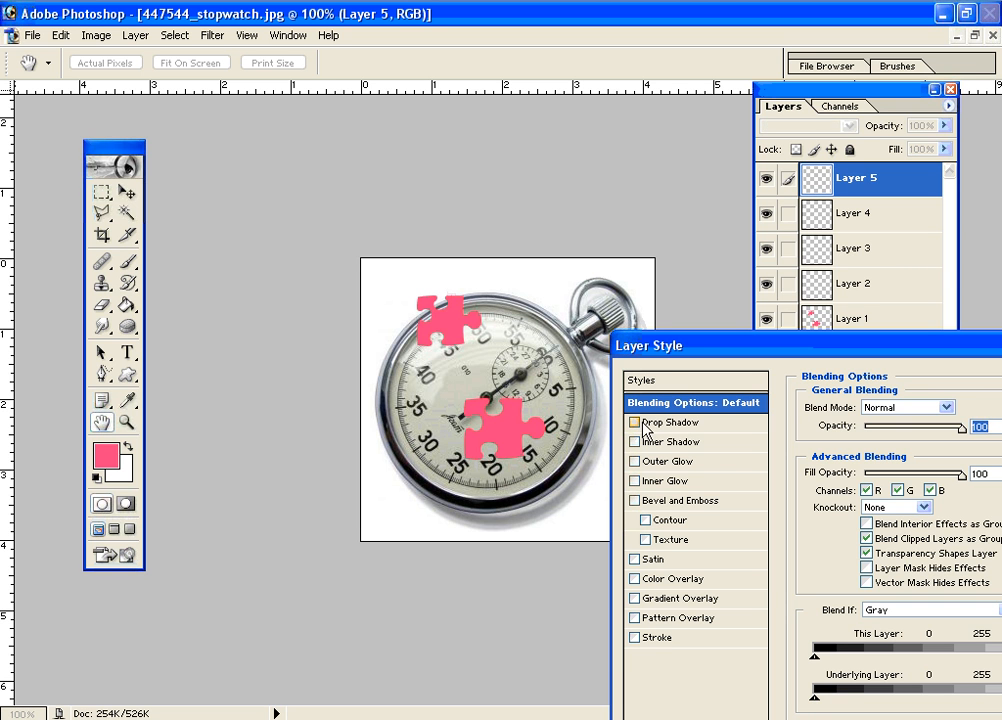
pyautogui.click(675, 424)
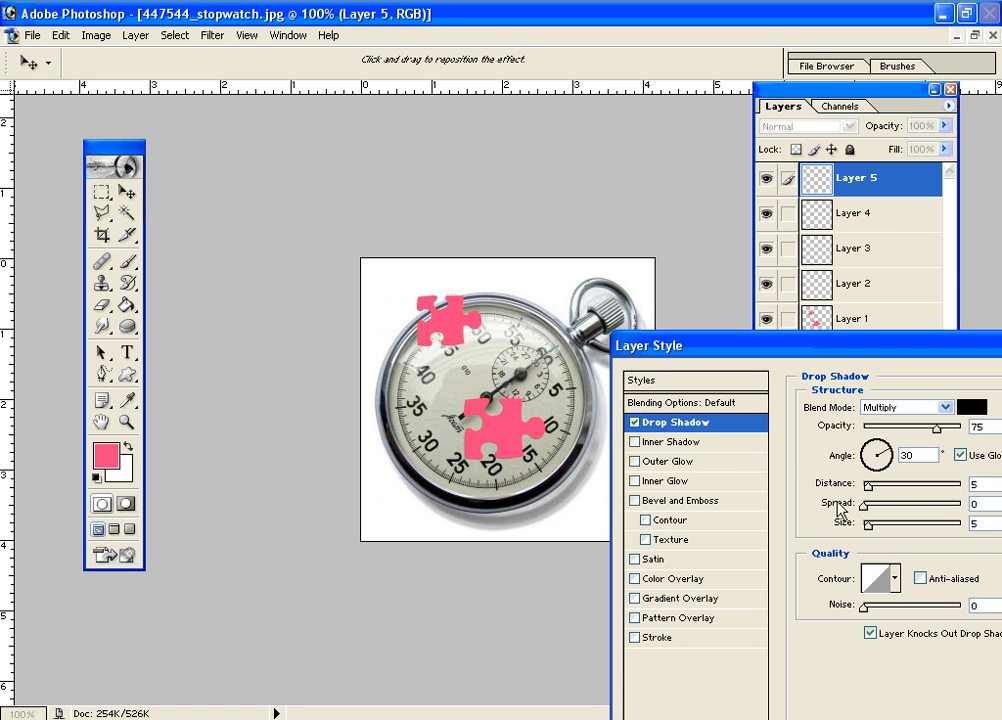
pyautogui.click(645, 424)
pyautogui.click(635, 424)
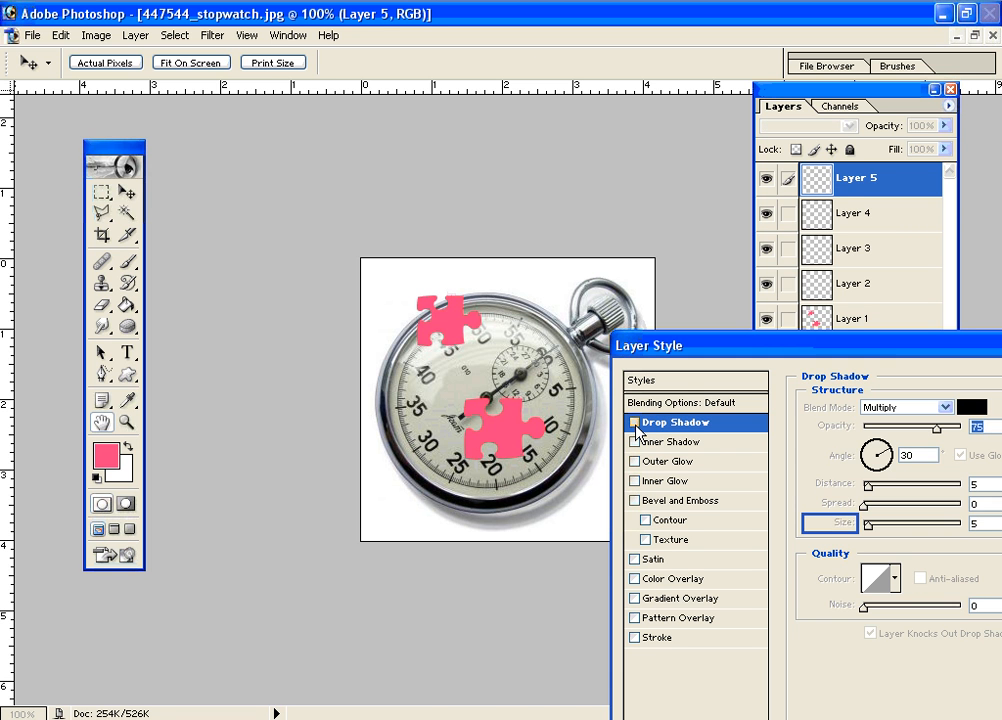
pyautogui.moveTo(896, 347); pyautogui.dragTo(423, 297)
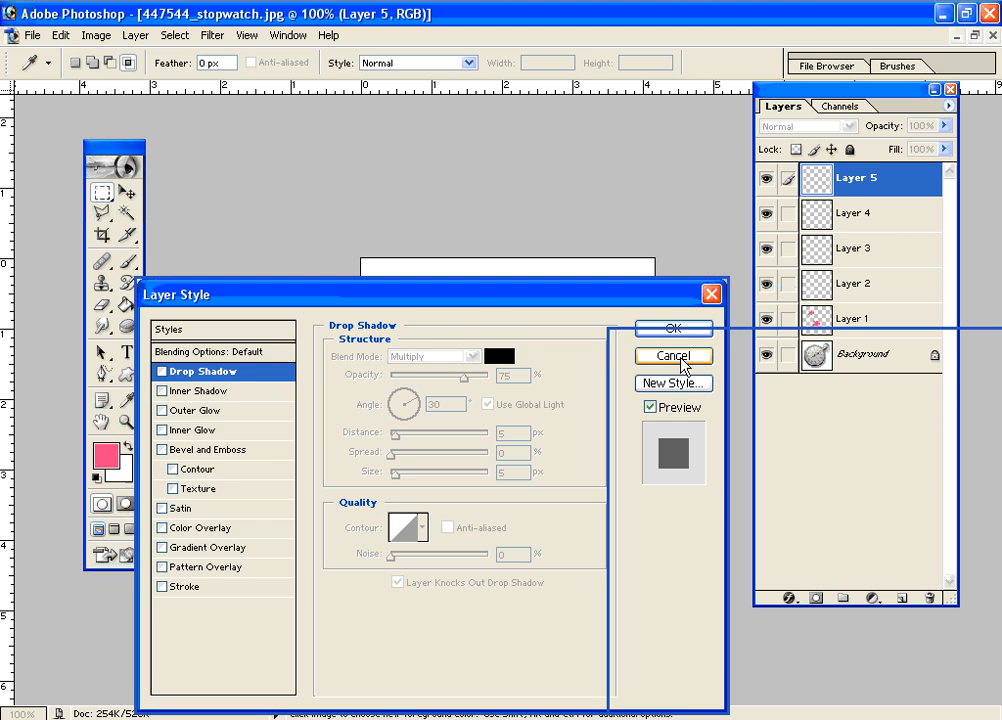
pyautogui.click(674, 357)
# Step: Open the Layer Style settings for Layer 1 and try a drop shadow on the puzzle pieces, switching it off again
pyautogui.click(895, 326)
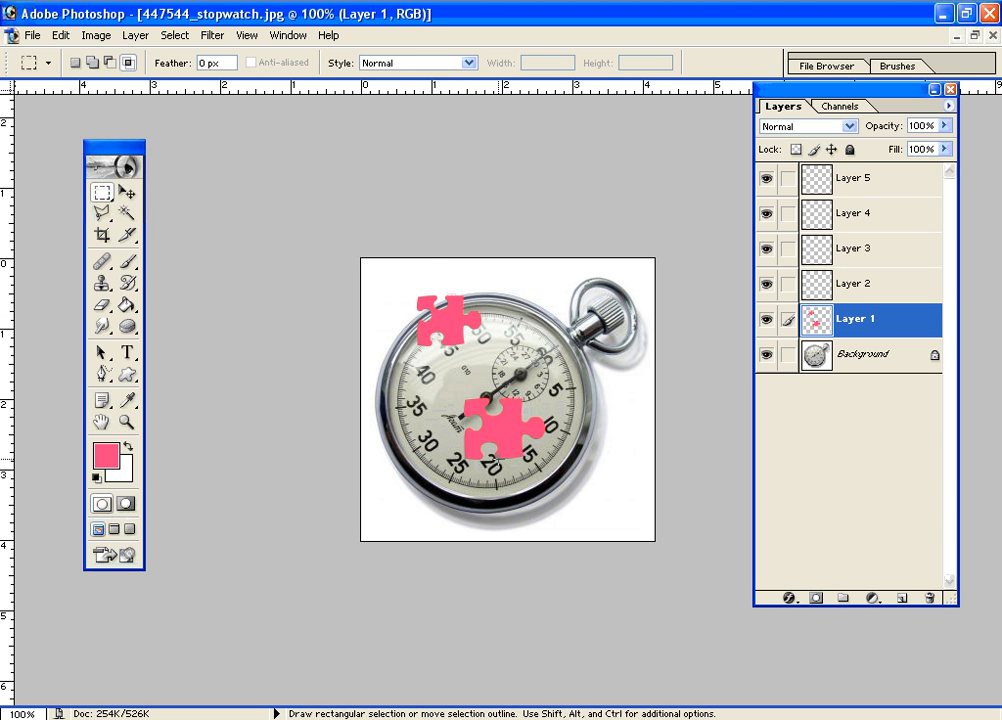
pyautogui.press('z')
pyautogui.click(505, 409)
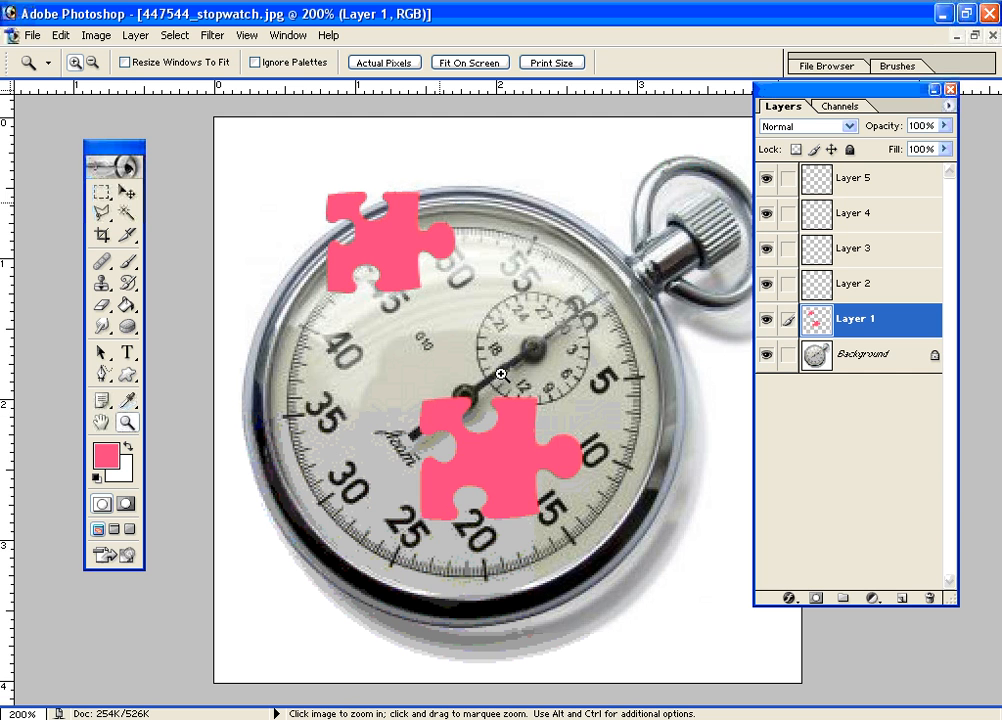
pyautogui.doubleClick(932, 318)
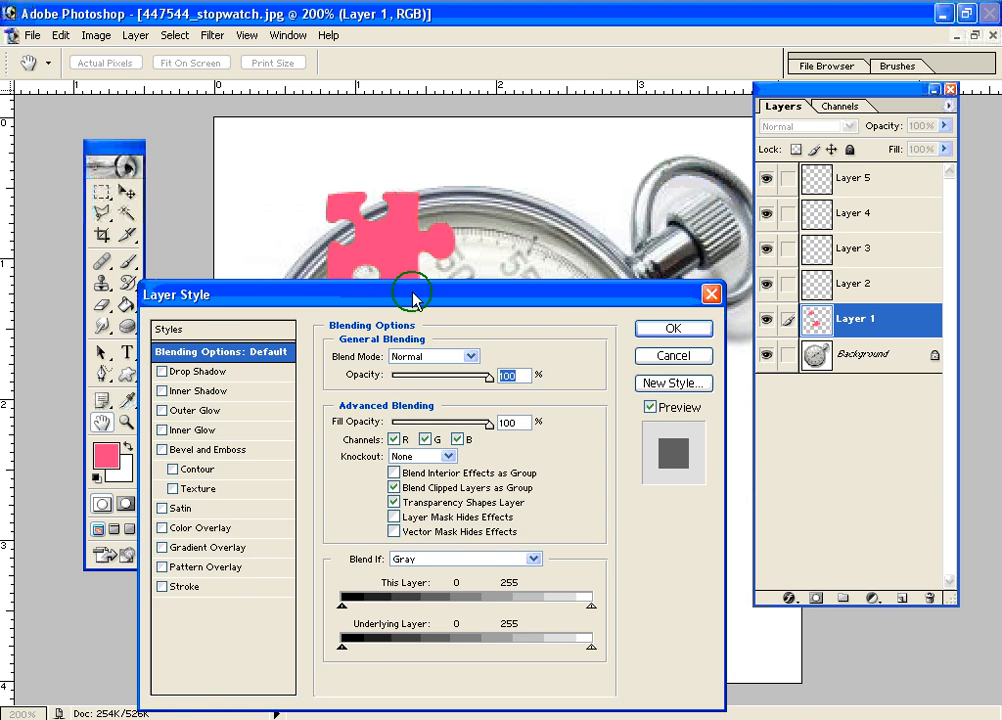
pyautogui.moveTo(413, 298); pyautogui.dragTo(788, 189)
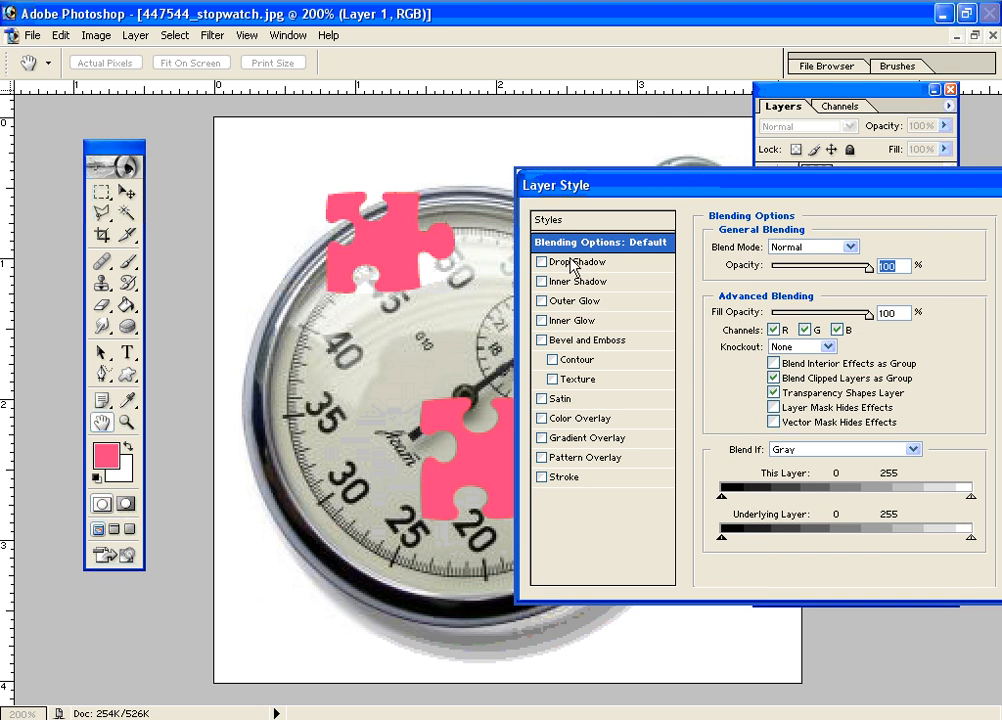
pyautogui.click(542, 263)
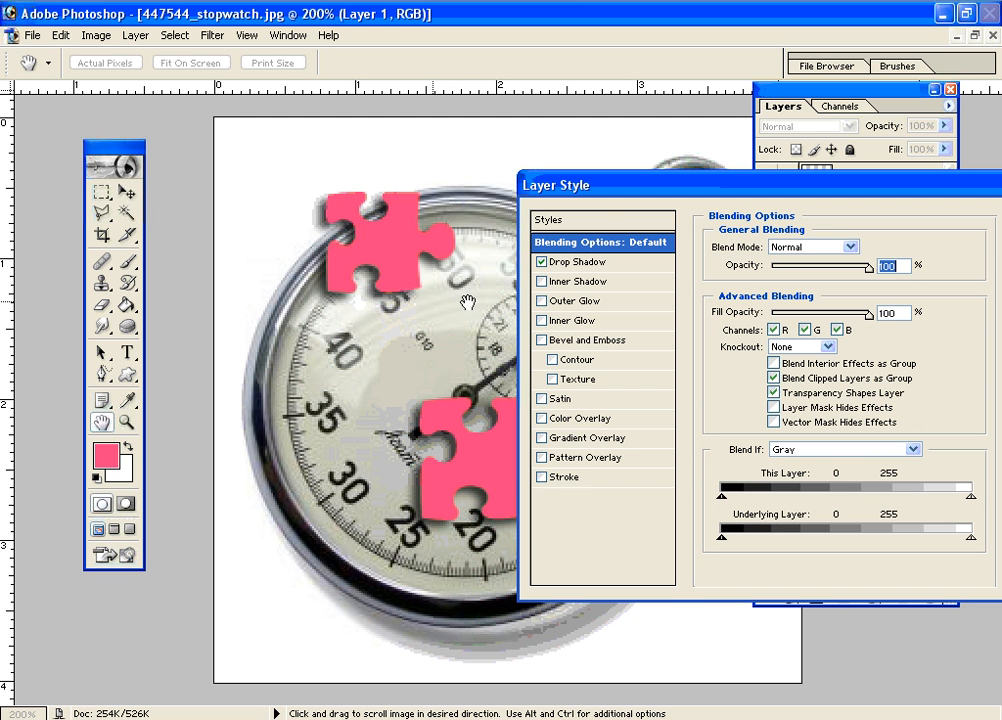
pyautogui.click(541, 262)
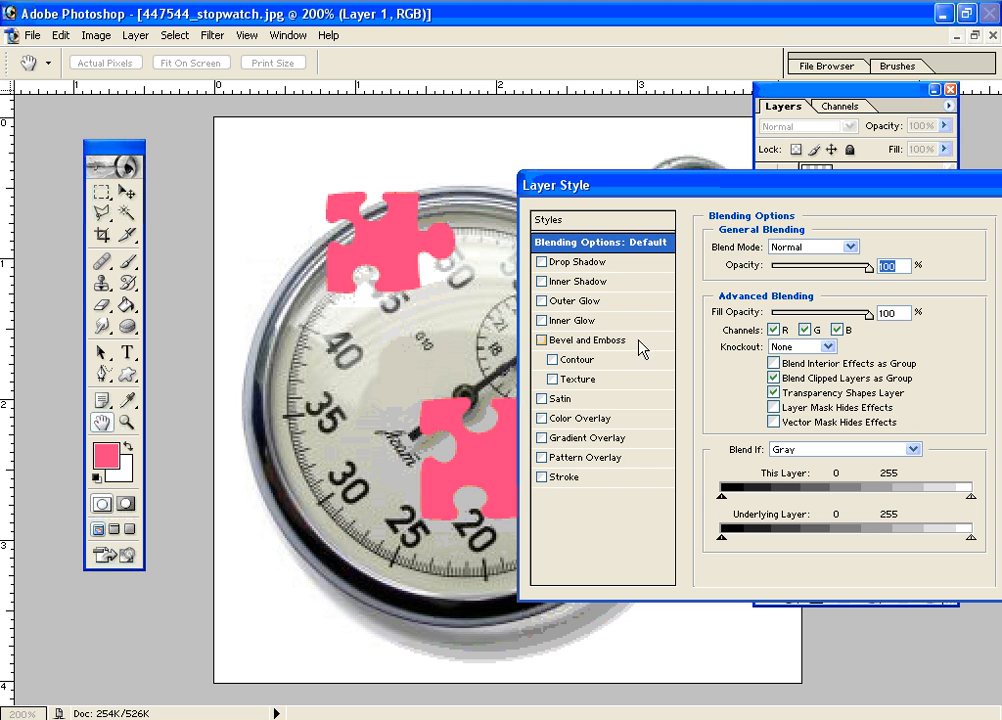
# Step: Enable Bevel and Emboss on Layer 1, keeping both puzzle pieces in view for the preview
pyautogui.click(541, 340)
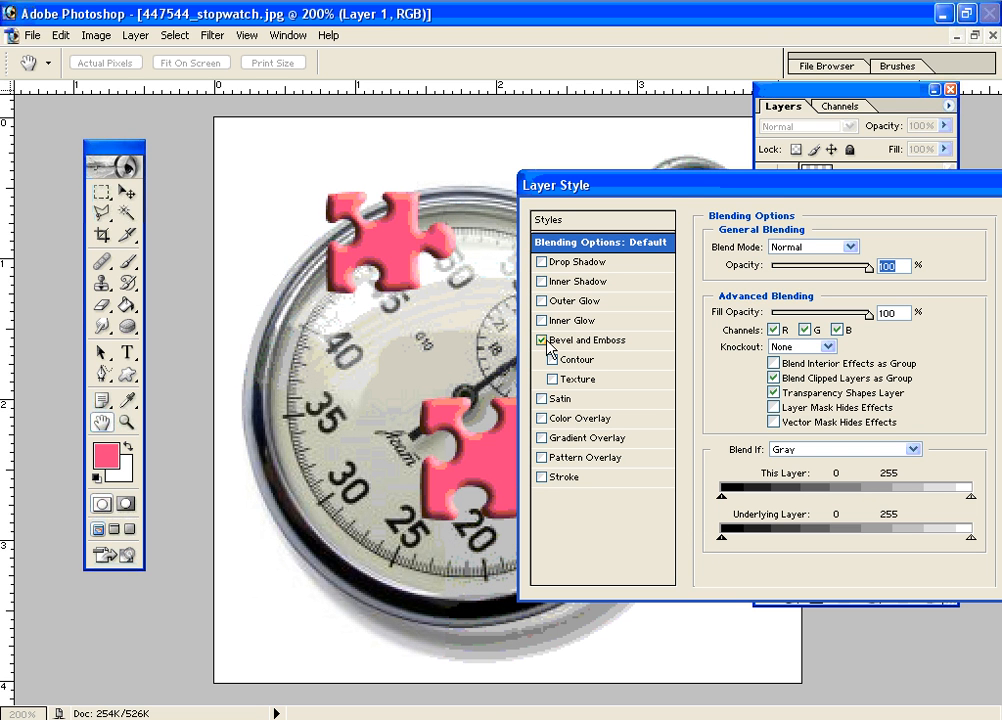
pyautogui.moveTo(645, 188); pyautogui.dragTo(749, 271)
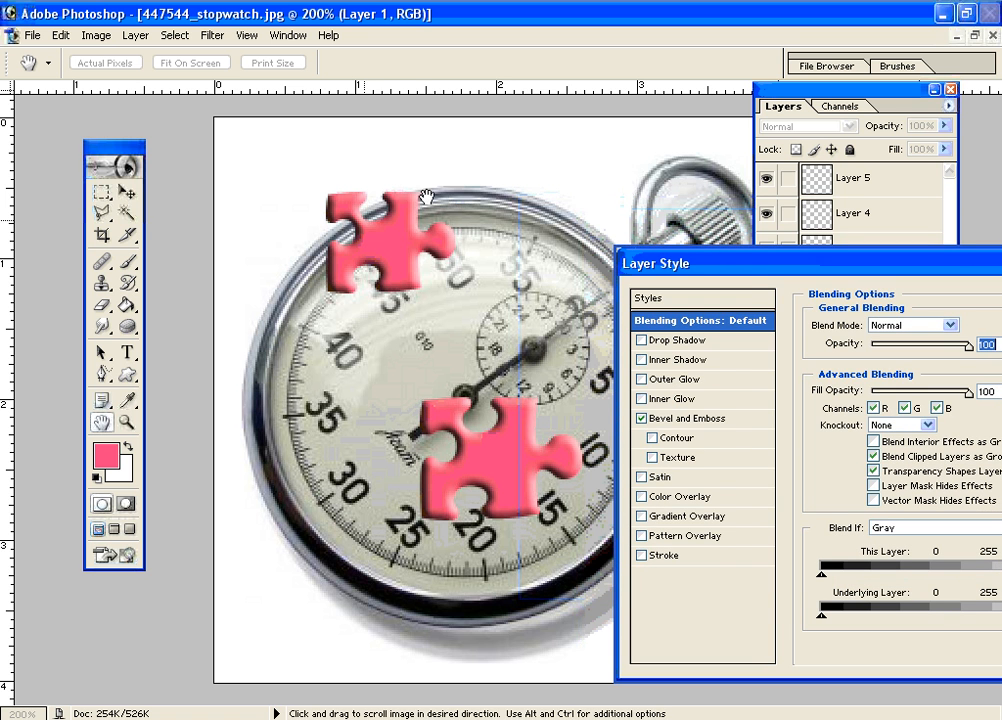
pyautogui.click(675, 248)
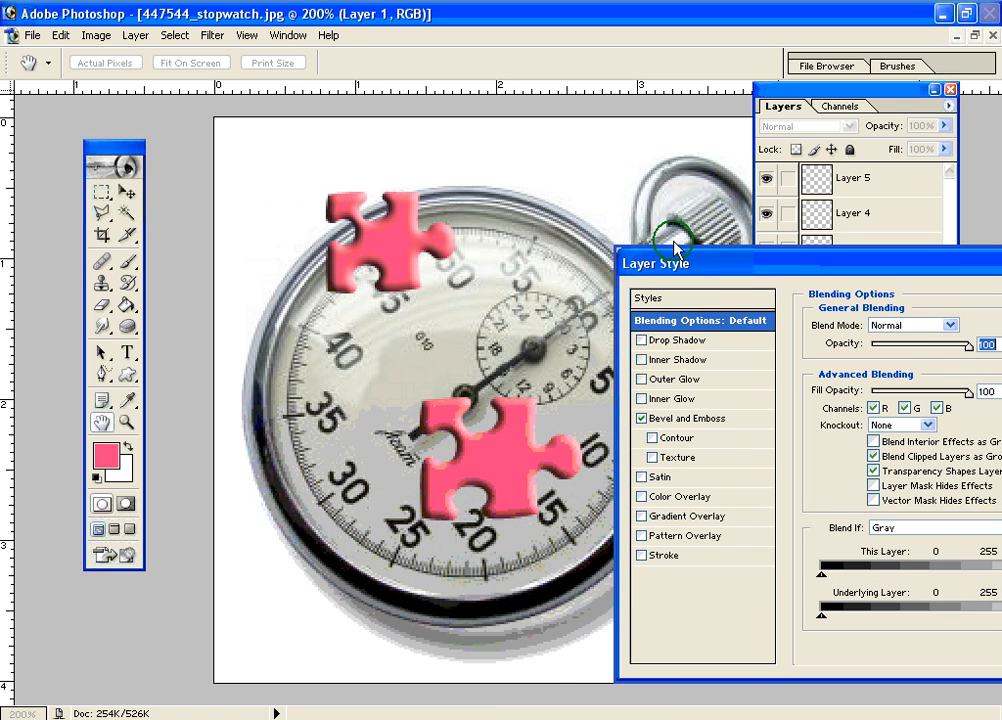
pyautogui.moveTo(675, 248); pyautogui.dragTo(633, 163)
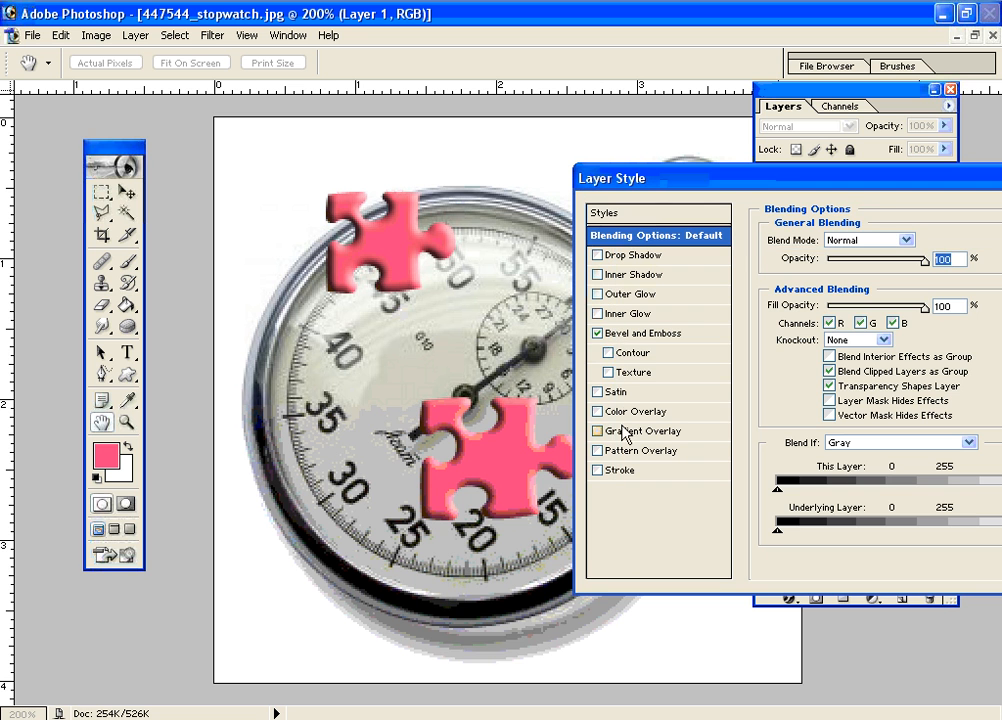
# Step: Try the Emboss and Pillow Emboss bevel styles on the puzzle pieces, and turn Bevel and Emboss off
pyautogui.click(651, 336)
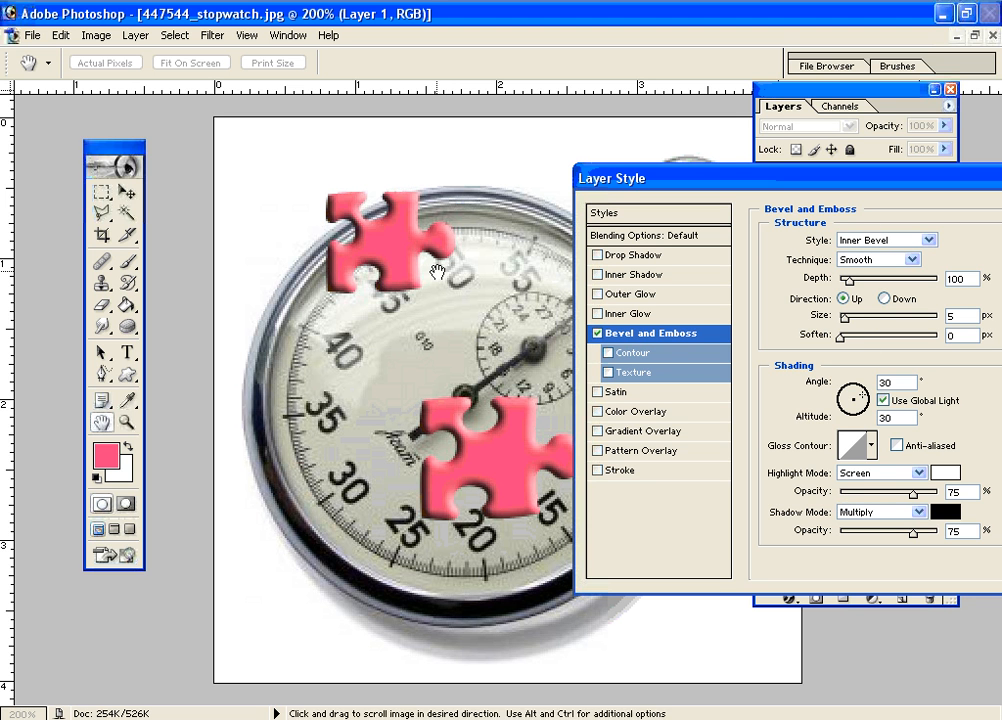
pyautogui.click(906, 241)
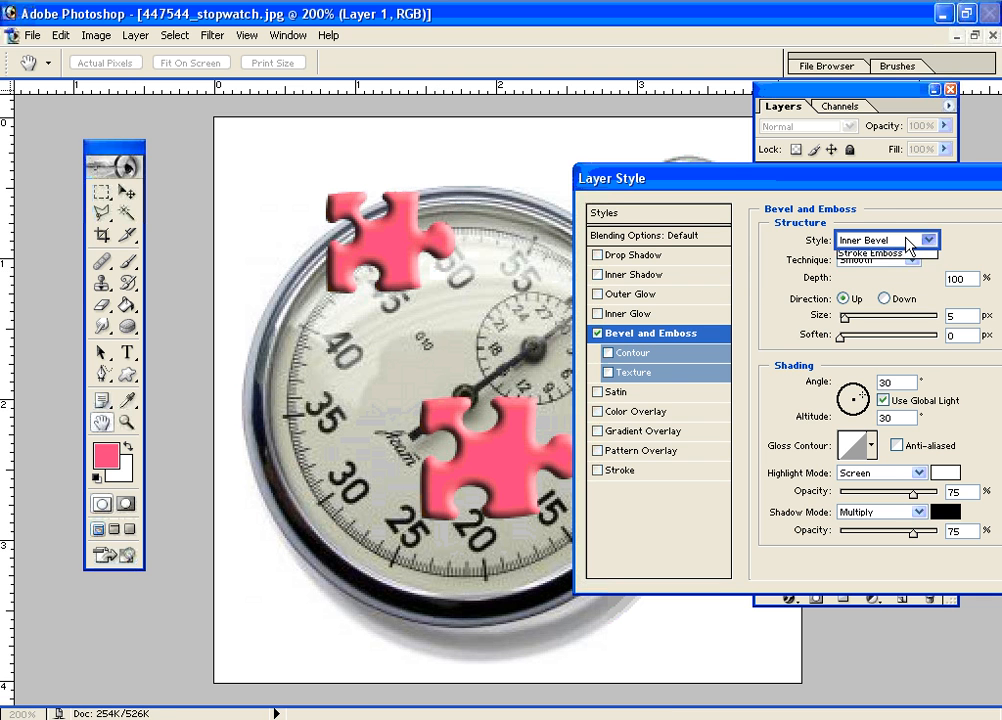
pyautogui.click(908, 284)
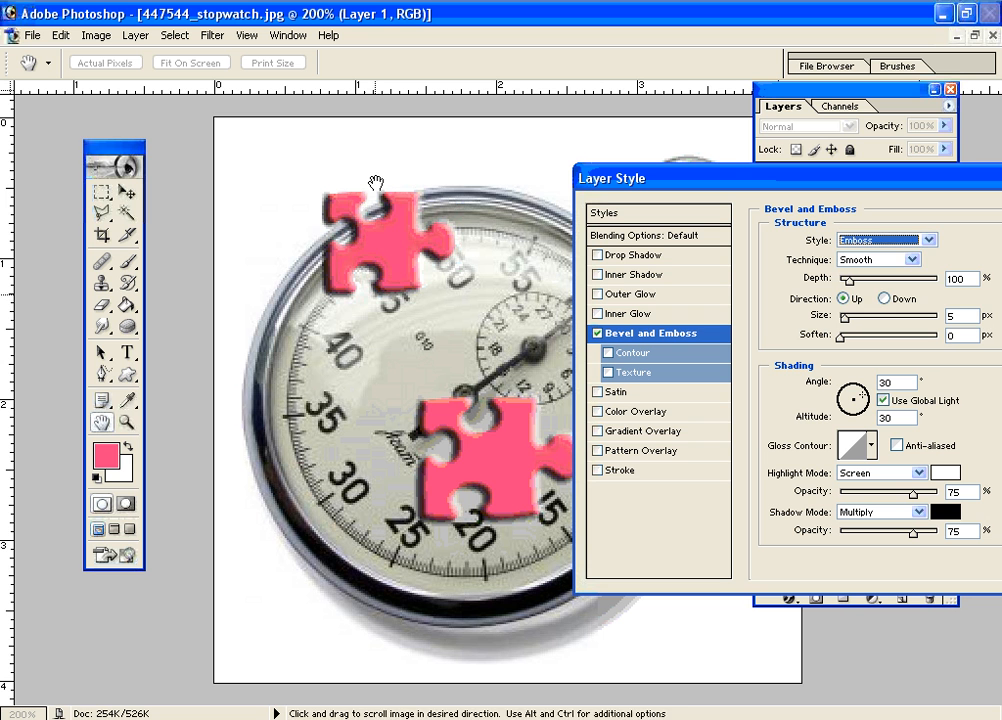
pyautogui.click(895, 240)
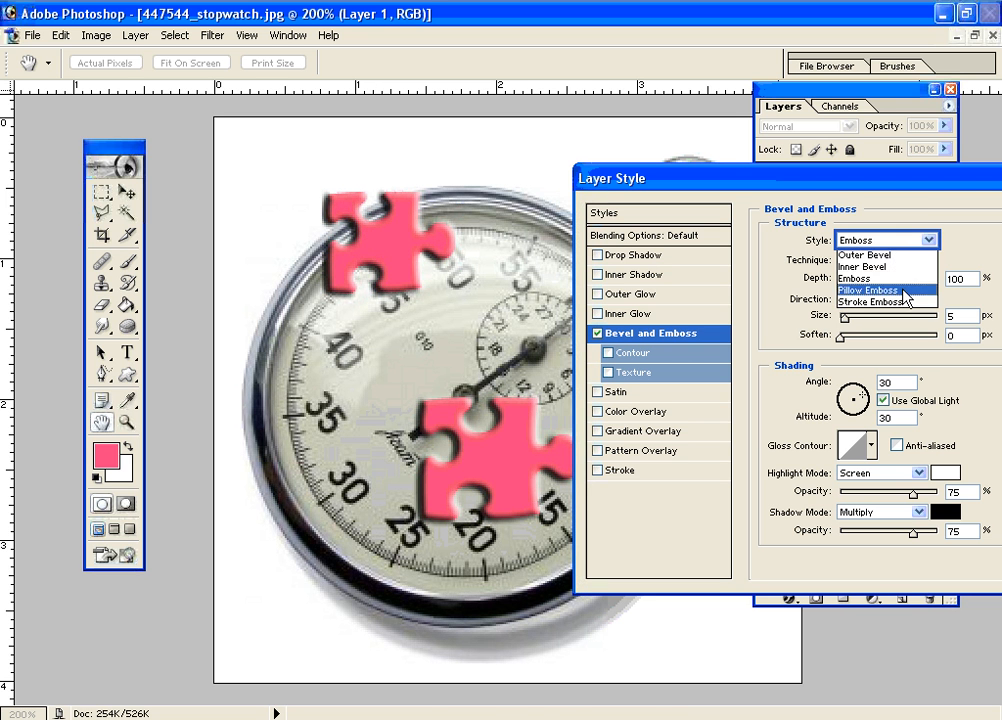
pyautogui.click(895, 290)
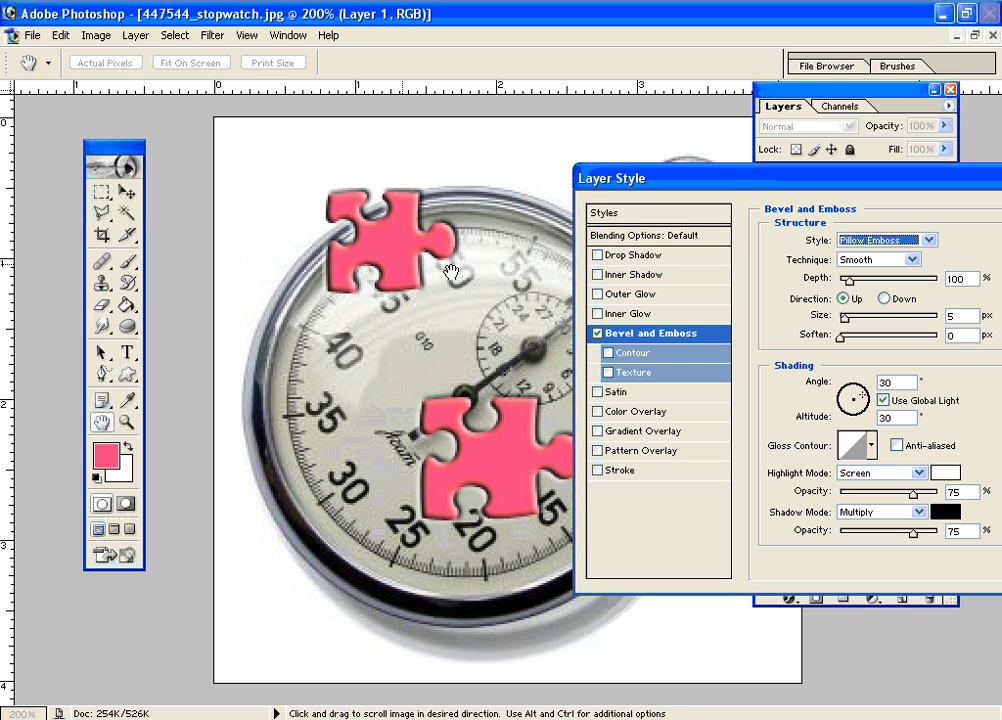
pyautogui.click(598, 334)
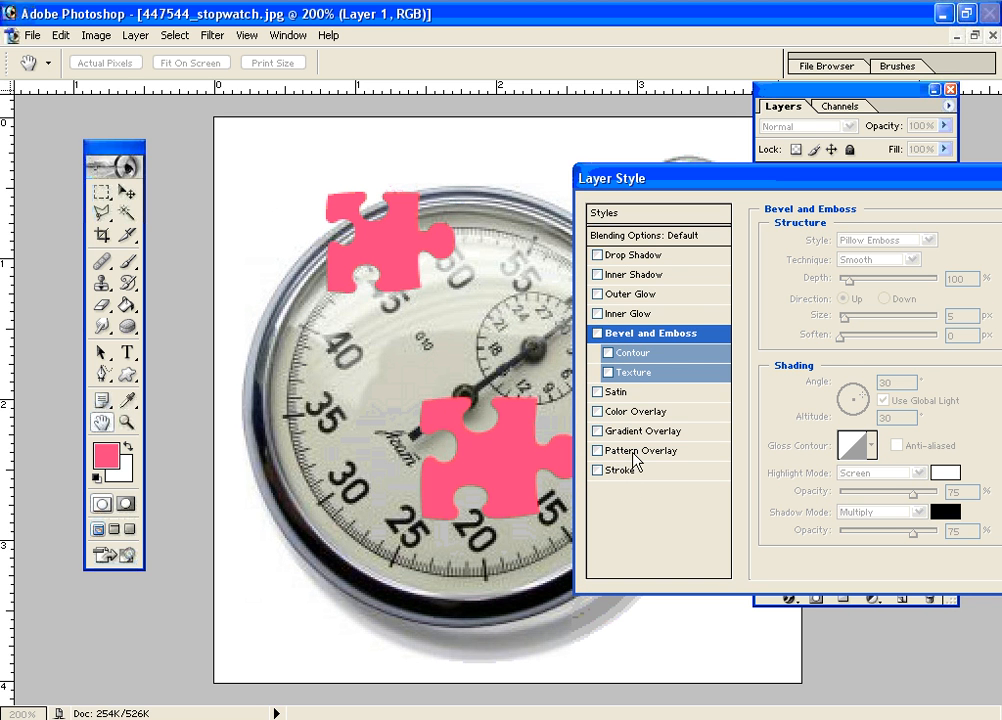
# Step: Try a Stroke effect on Layer 1's puzzle pieces with the stroke colour set to blue 272BCF
pyautogui.click(599, 471)
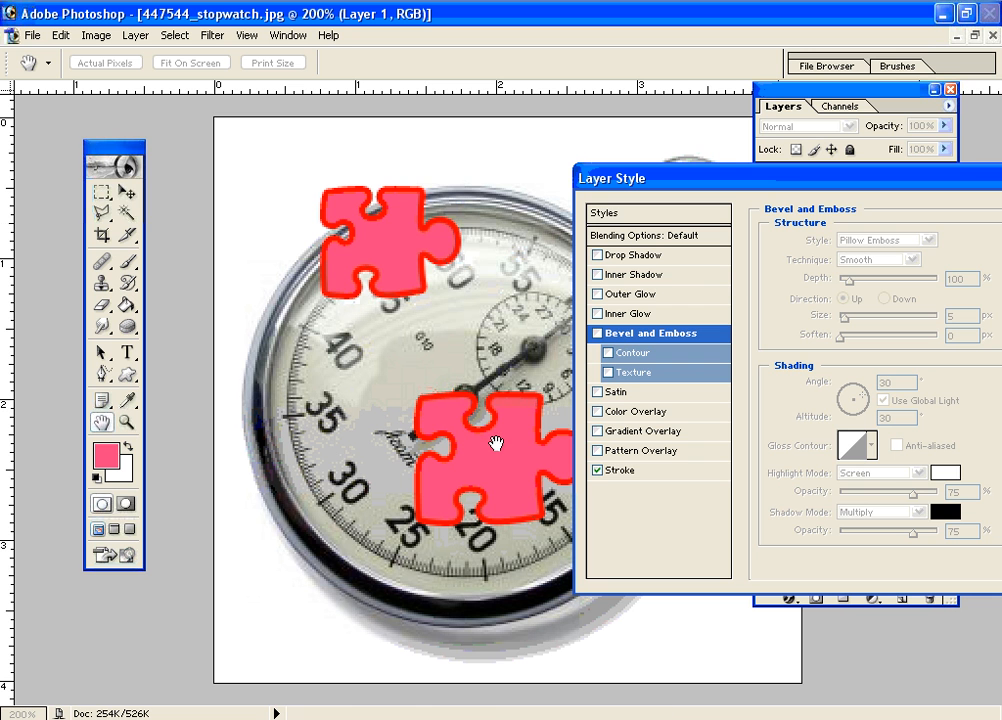
pyautogui.click(626, 474)
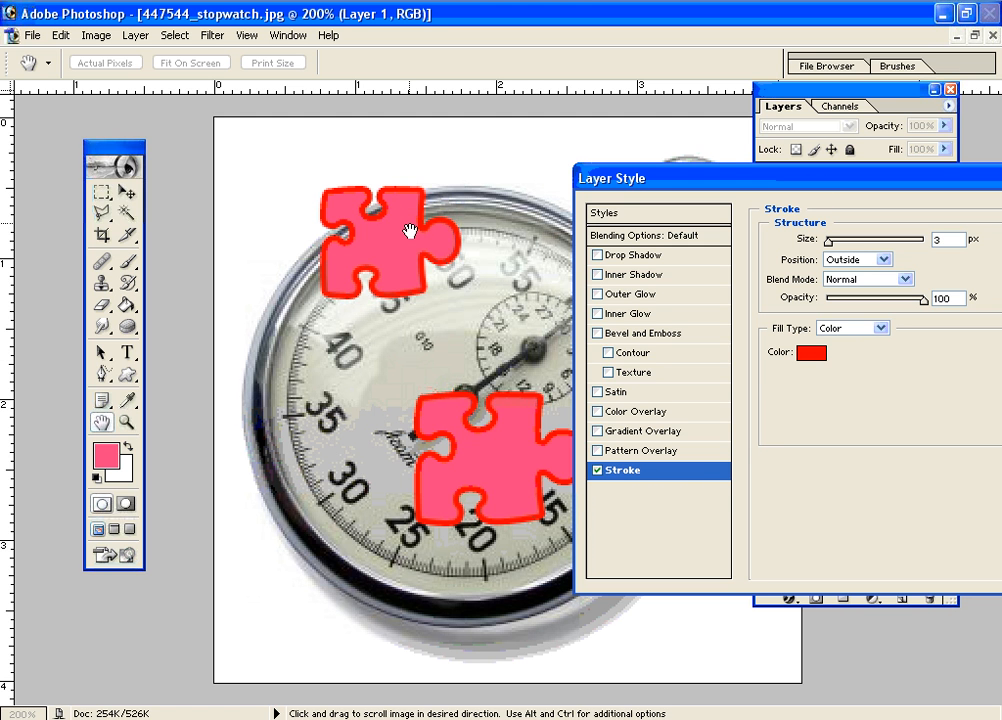
pyautogui.click(811, 352)
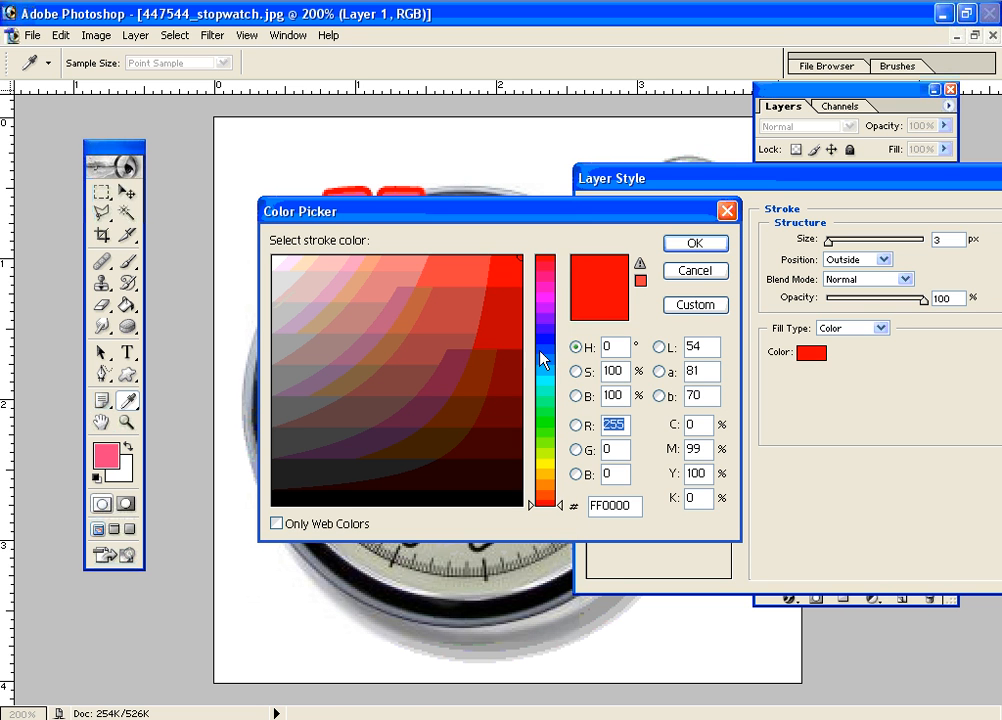
pyautogui.click(545, 341)
pyautogui.click(497, 369)
pyautogui.click(474, 301)
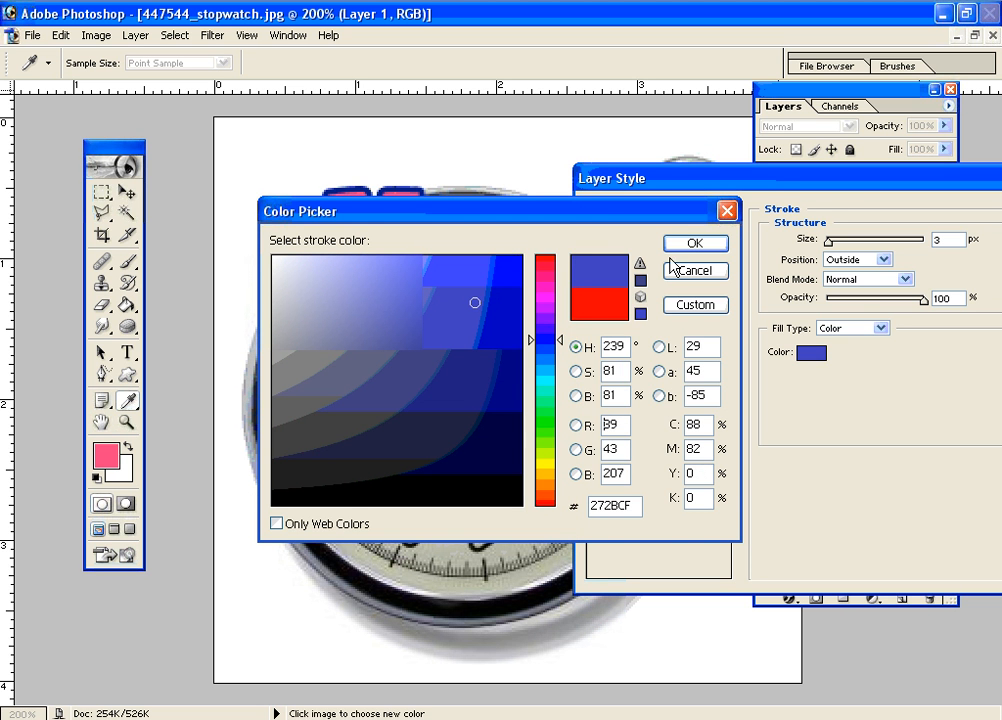
pyautogui.moveTo(665, 209); pyautogui.dragTo(678, 349)
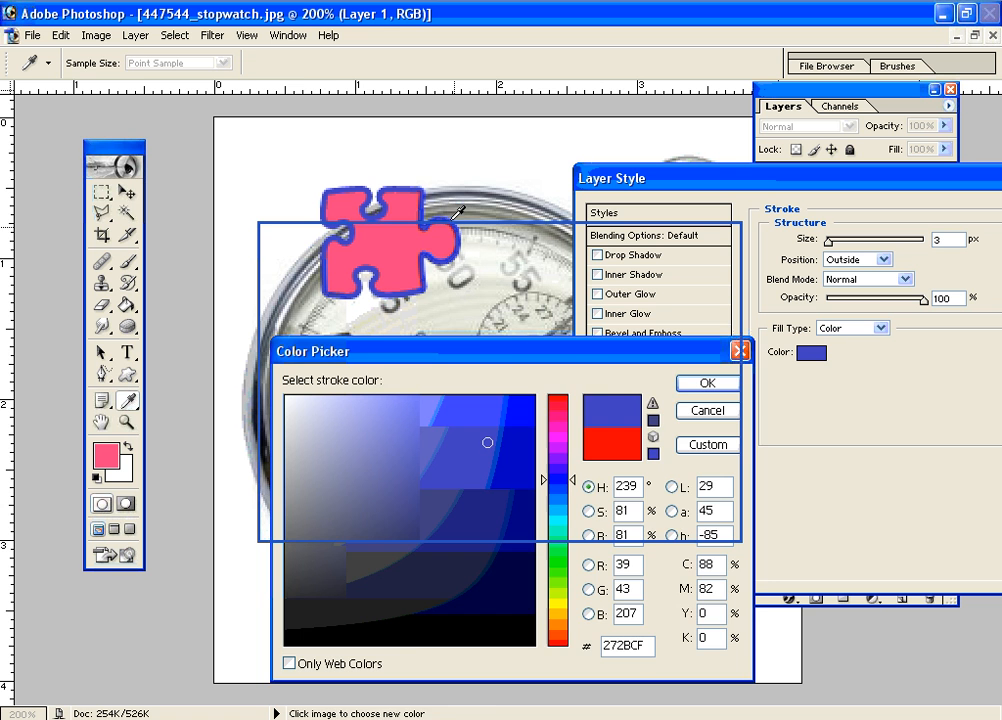
pyautogui.click(694, 388)
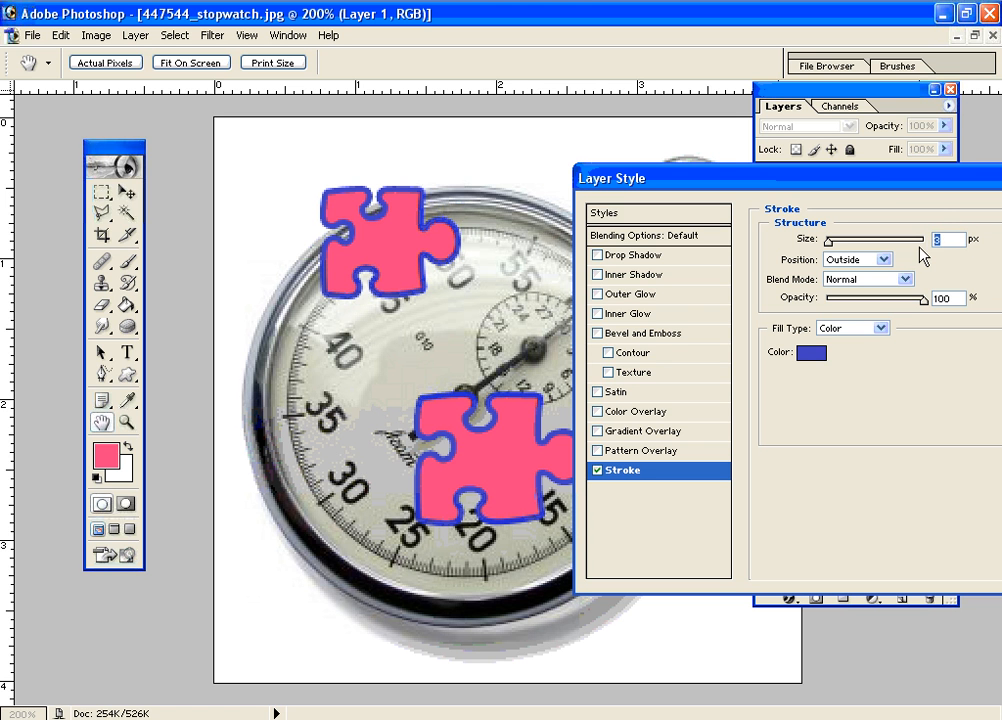
# Step: Set the puzzle pieces' stroke size to 2 px and try the Inside and Center positions
pyautogui.write('2')
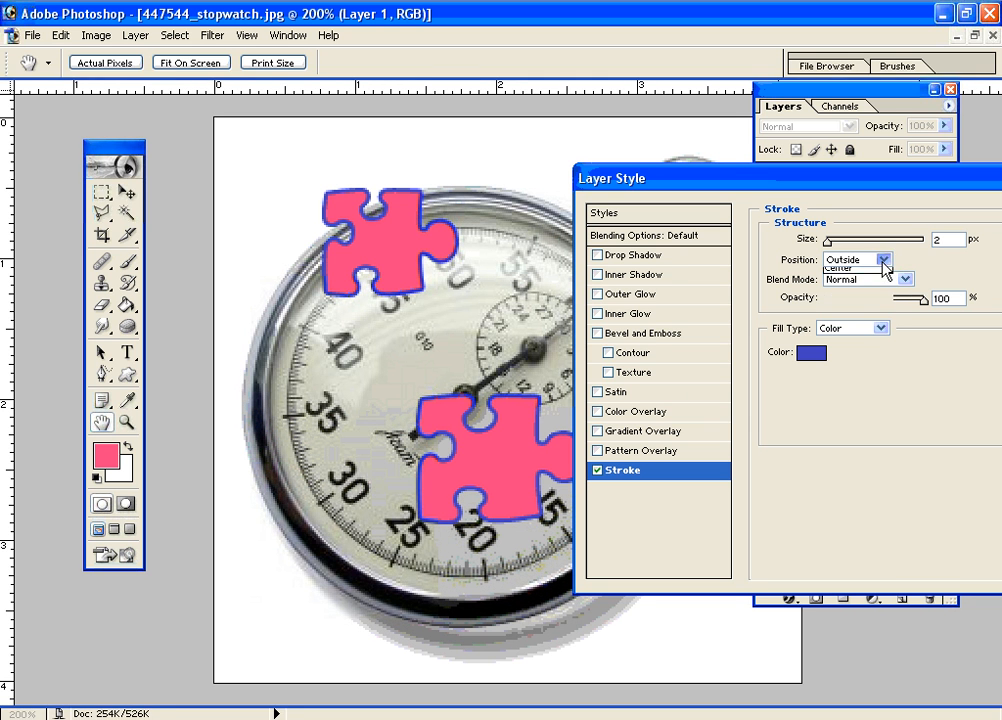
pyautogui.click(884, 260)
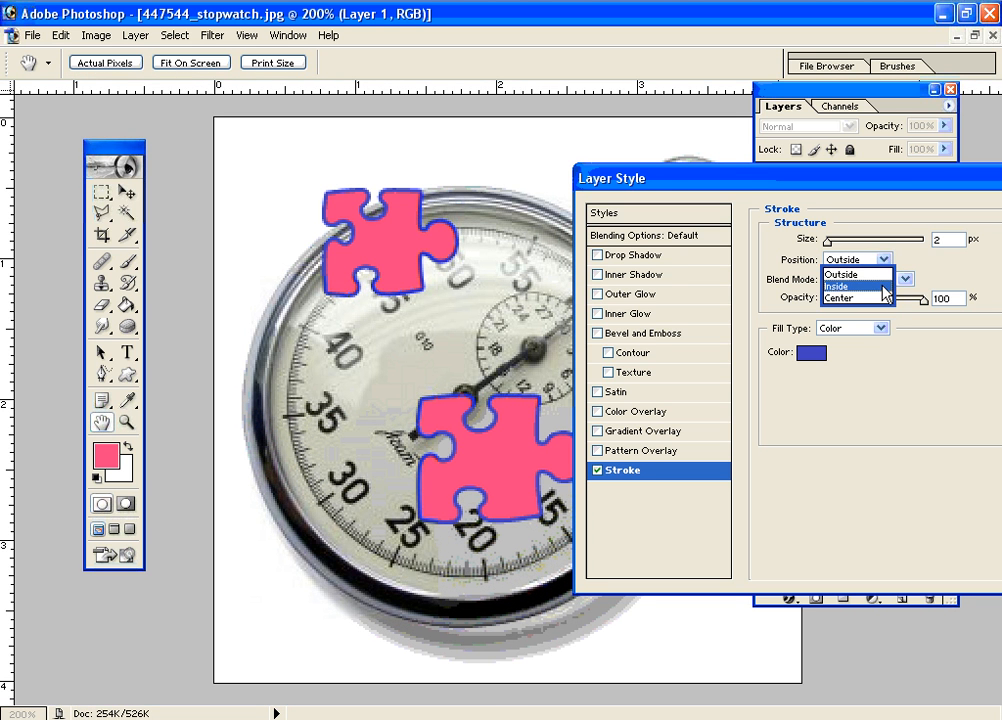
pyautogui.click(852, 286)
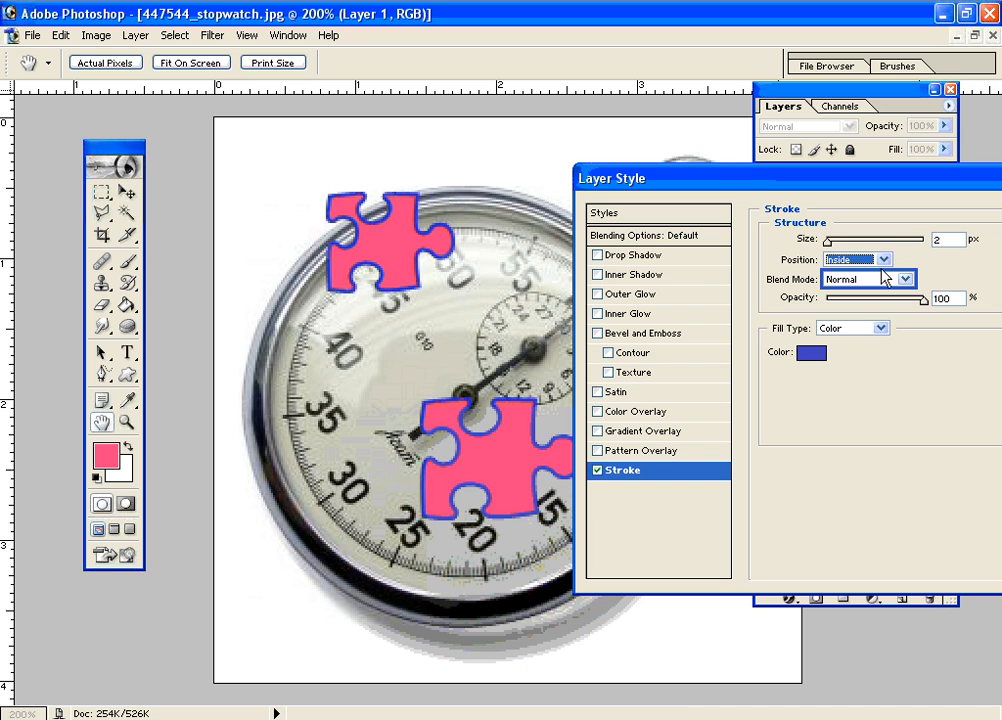
pyautogui.click(884, 259)
pyautogui.click(856, 297)
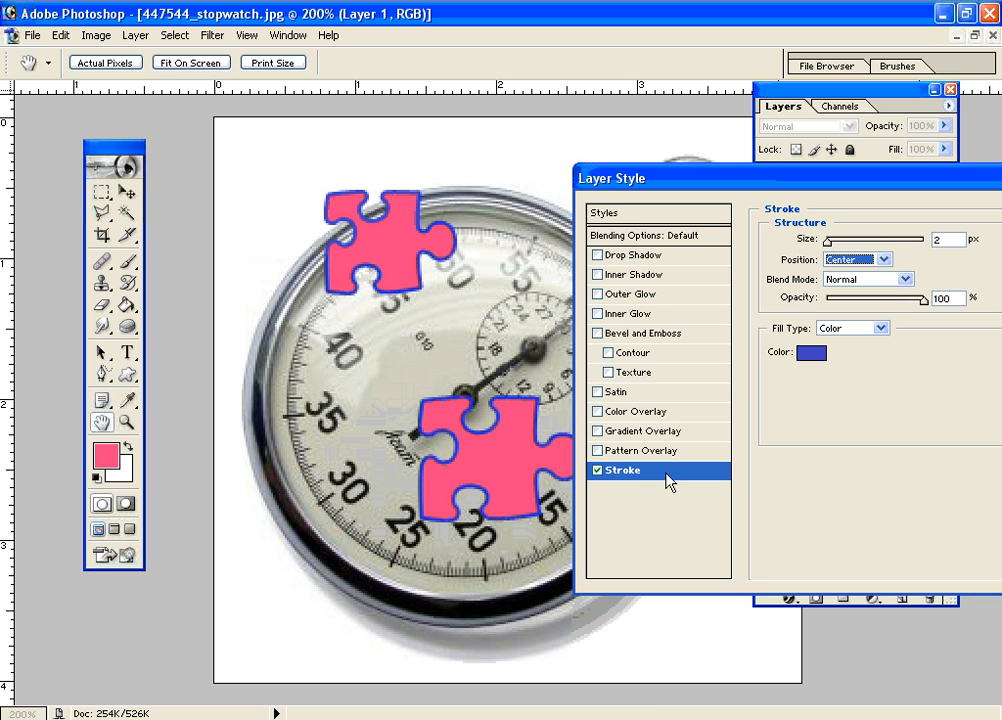
# Step: Switch off the Stroke effect on Layer 1 and cancel the layer style changes
pyautogui.click(597, 470)
pyautogui.moveTo(607, 169); pyautogui.dragTo(550, 202)
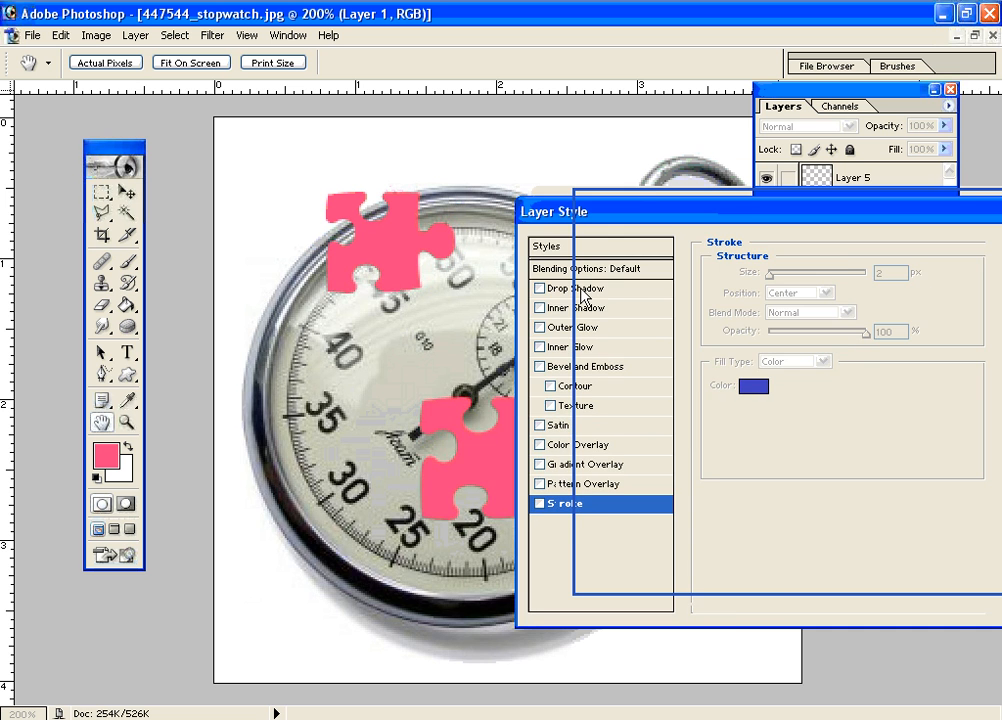
pyautogui.moveTo(581, 296); pyautogui.dragTo(420, 253)
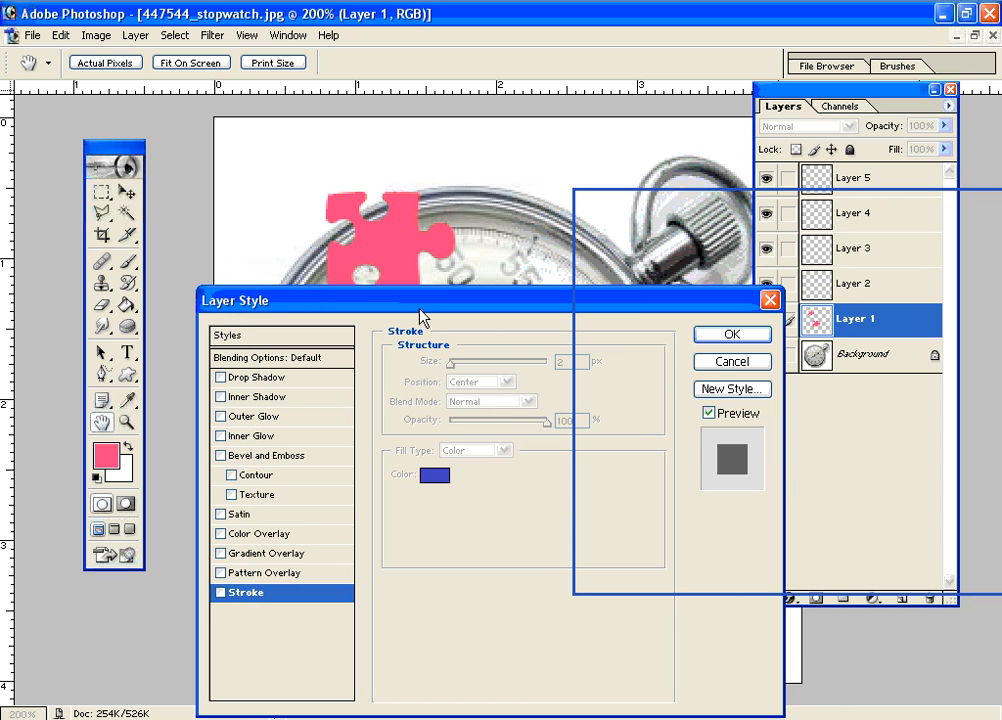
pyautogui.click(717, 370)
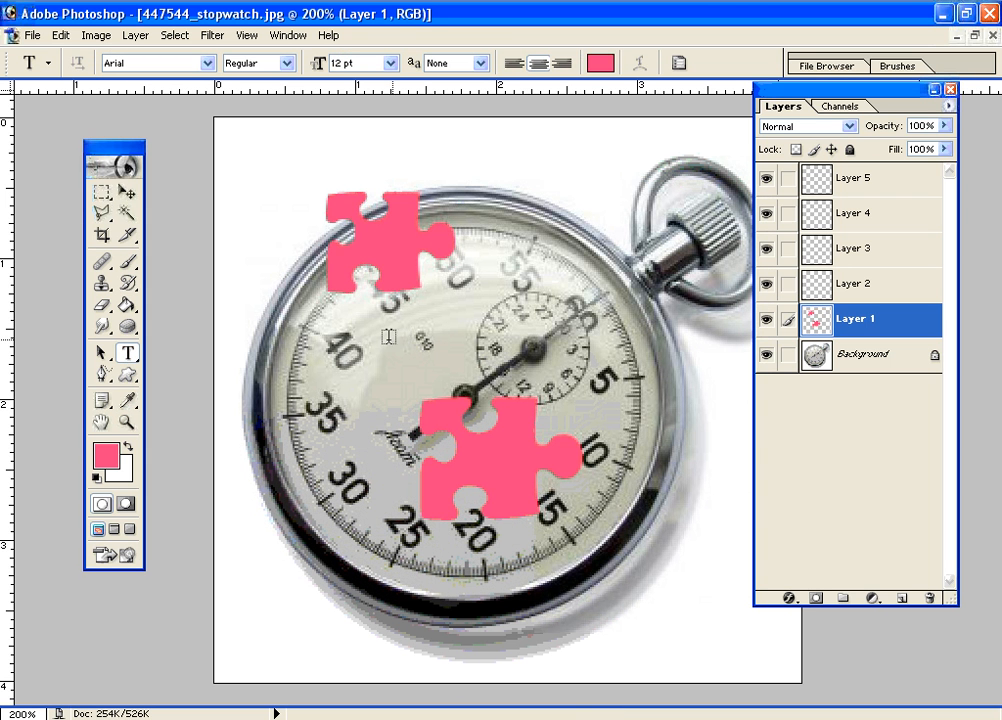
# Step: Add the text "Testing Layers" on the stopwatch face and format it in Arial Black at 30 pt
pyautogui.click(381, 340)
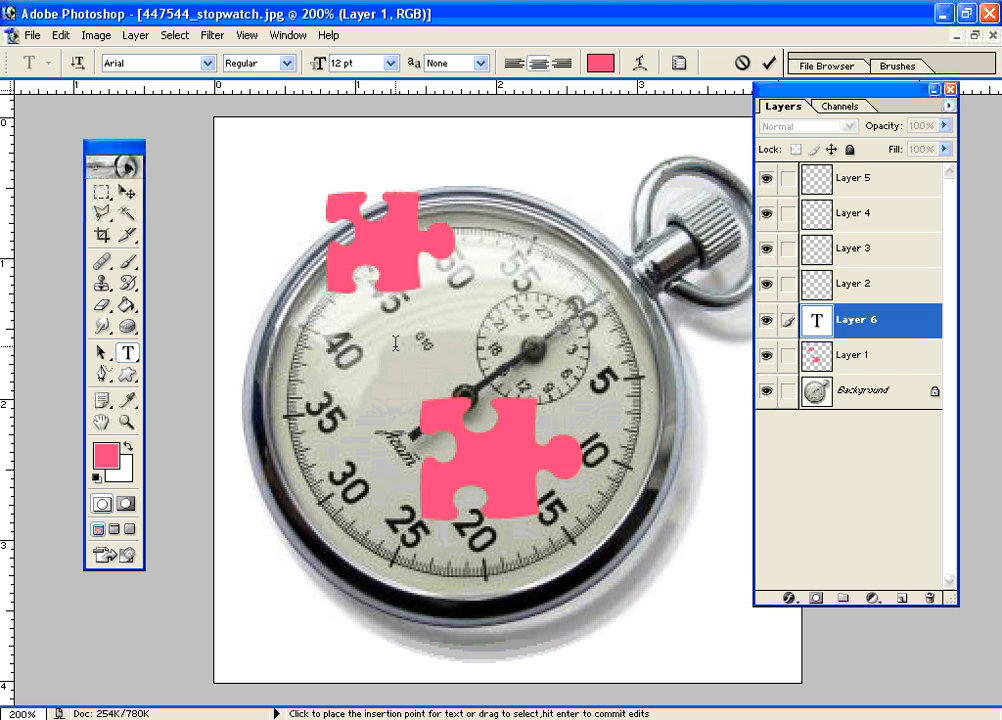
pyautogui.write('Testing Layers')
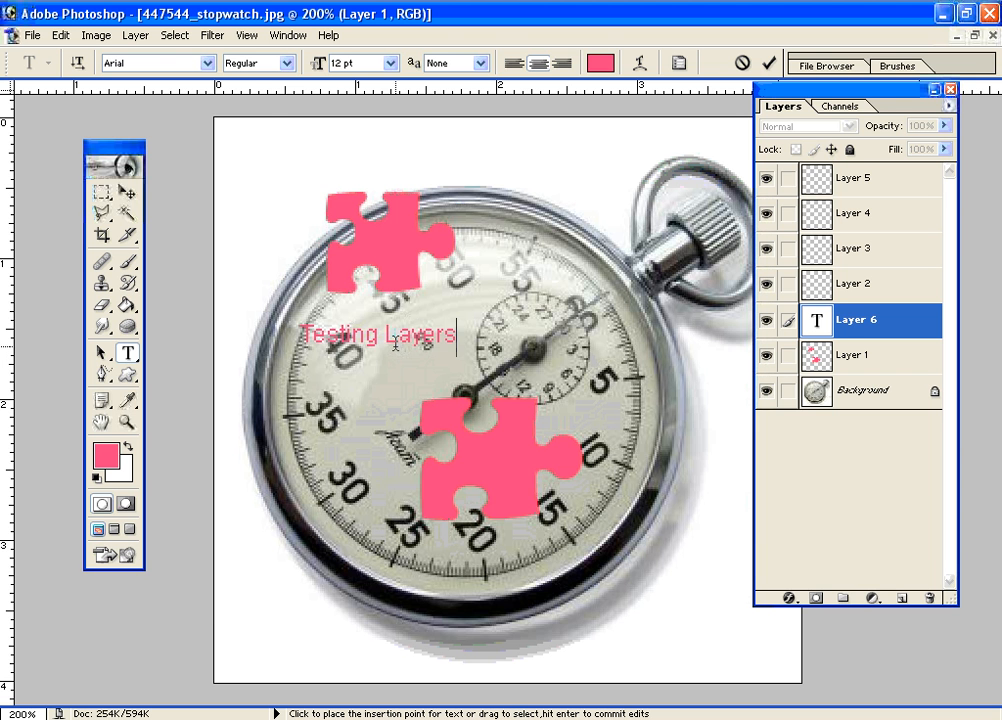
pyautogui.hotkey('ctrl', 'a')
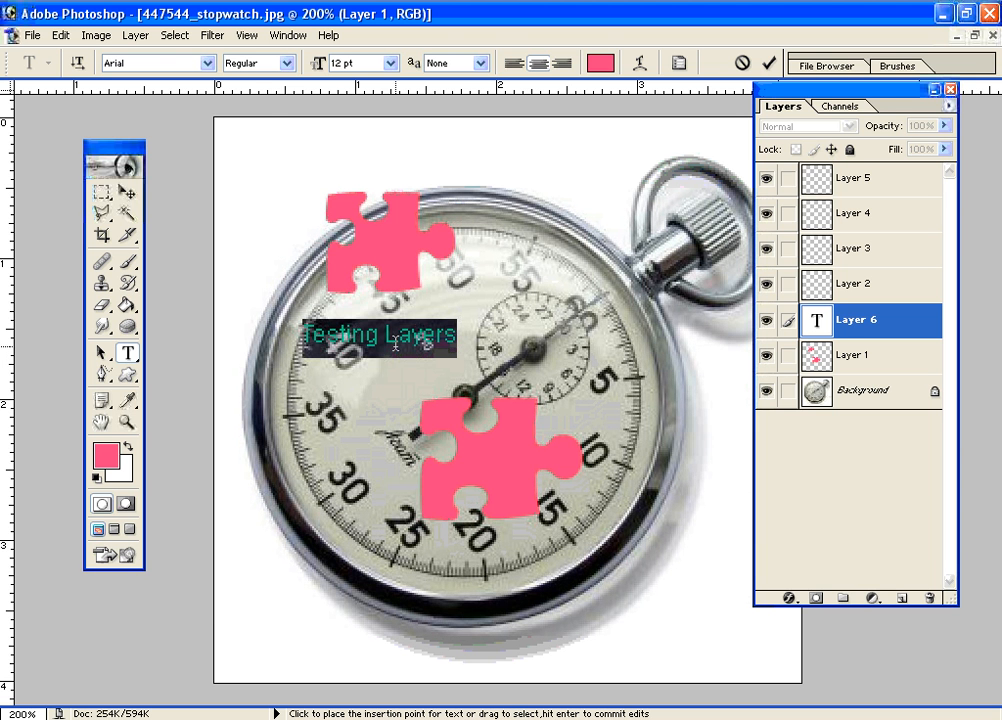
pyautogui.click(207, 62)
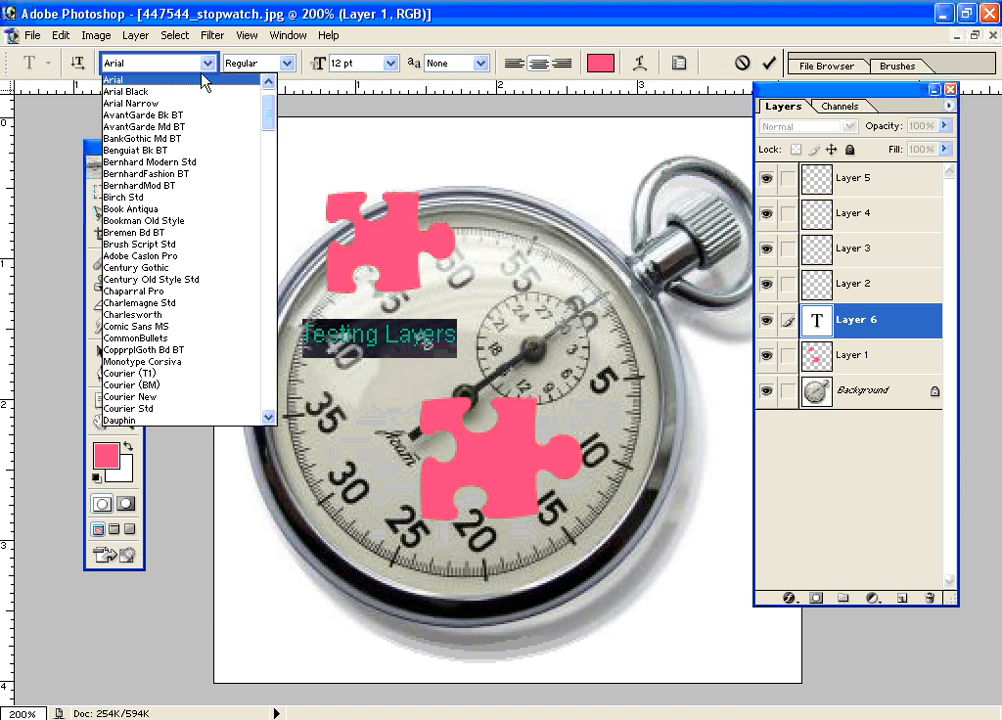
pyautogui.click(188, 96)
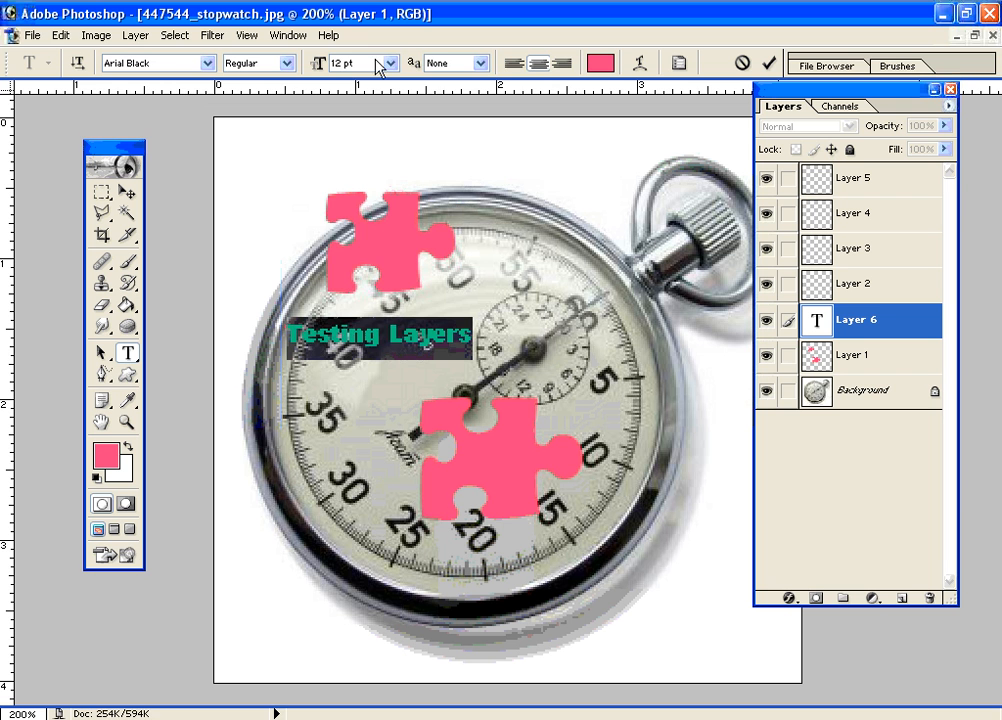
pyautogui.click(391, 63)
pyautogui.click(378, 260)
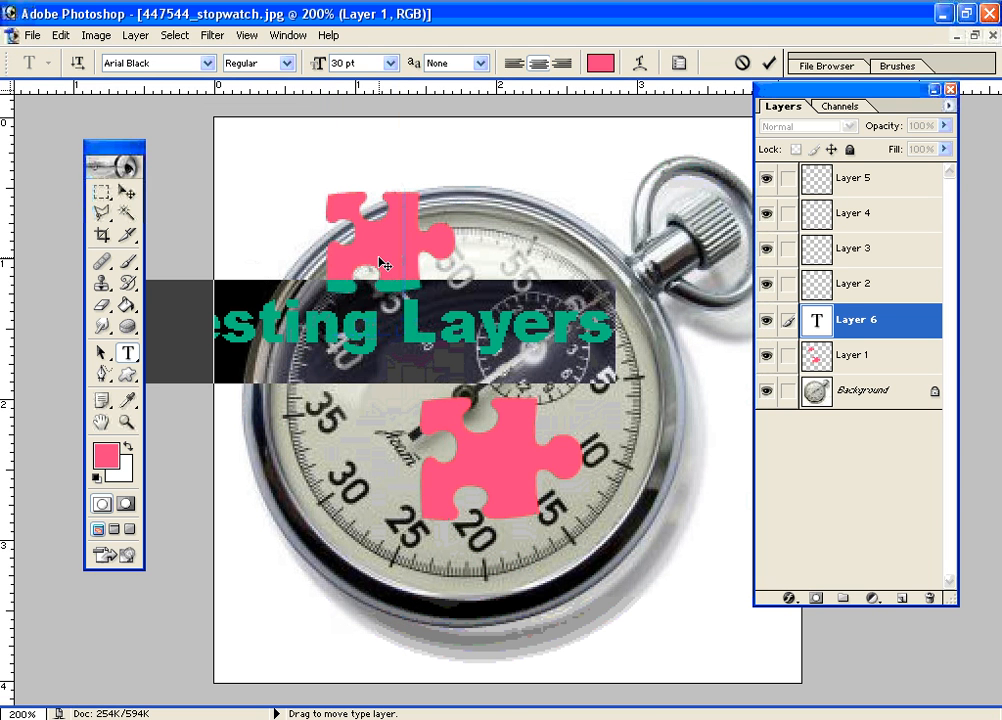
# Step: Commit the "Testing Layers" text and move it below the puzzle pieces, over the stopwatch's lower rim
pyautogui.moveTo(425, 443); pyautogui.dragTo(541, 472)
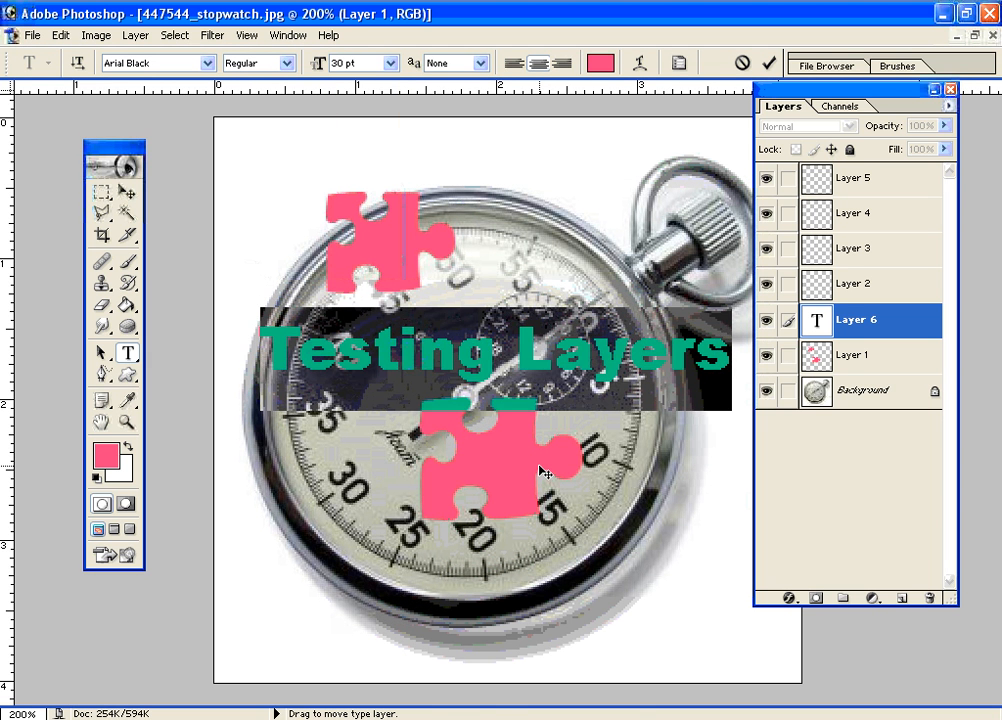
pyautogui.click(540, 372)
pyautogui.click(129, 197)
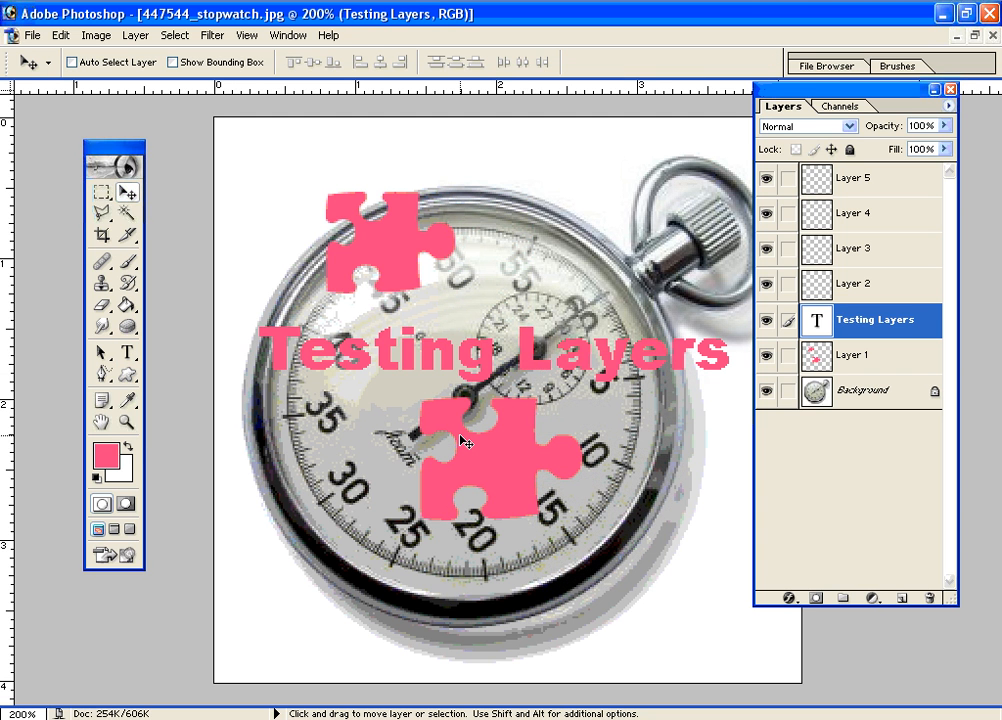
pyautogui.click(127, 421)
pyautogui.rightClick(427, 411)
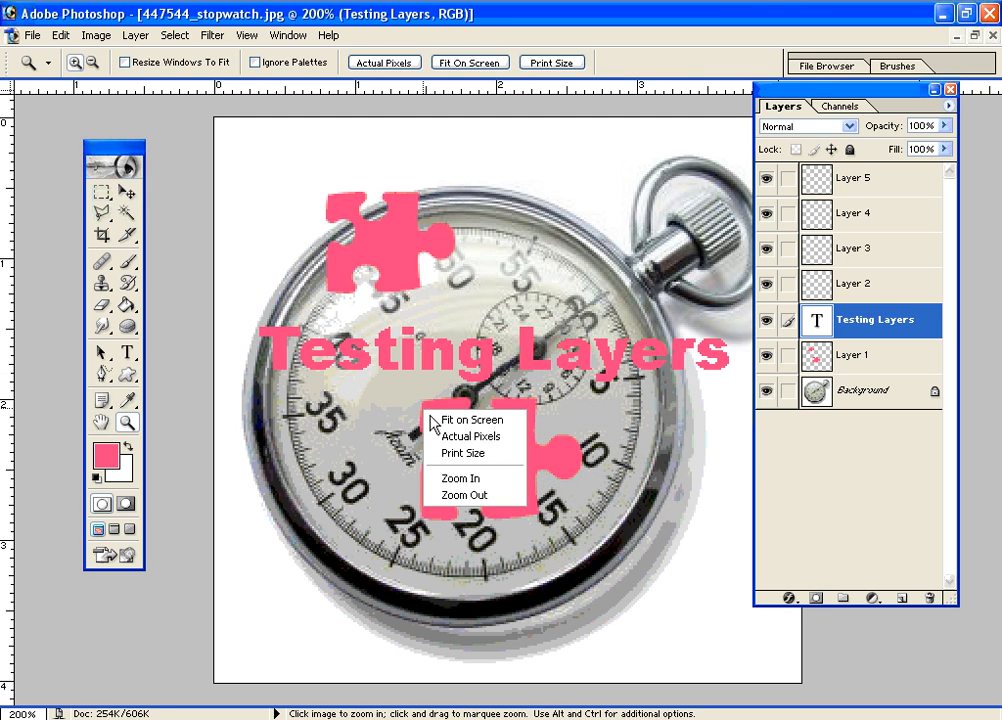
pyautogui.click(457, 439)
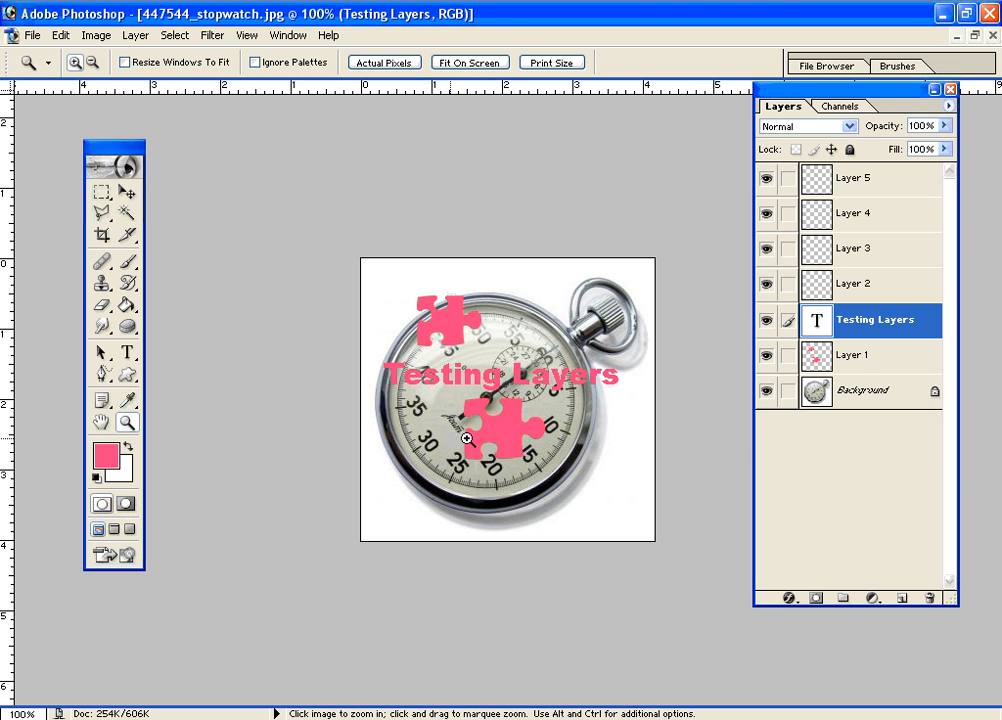
pyautogui.click(126, 191)
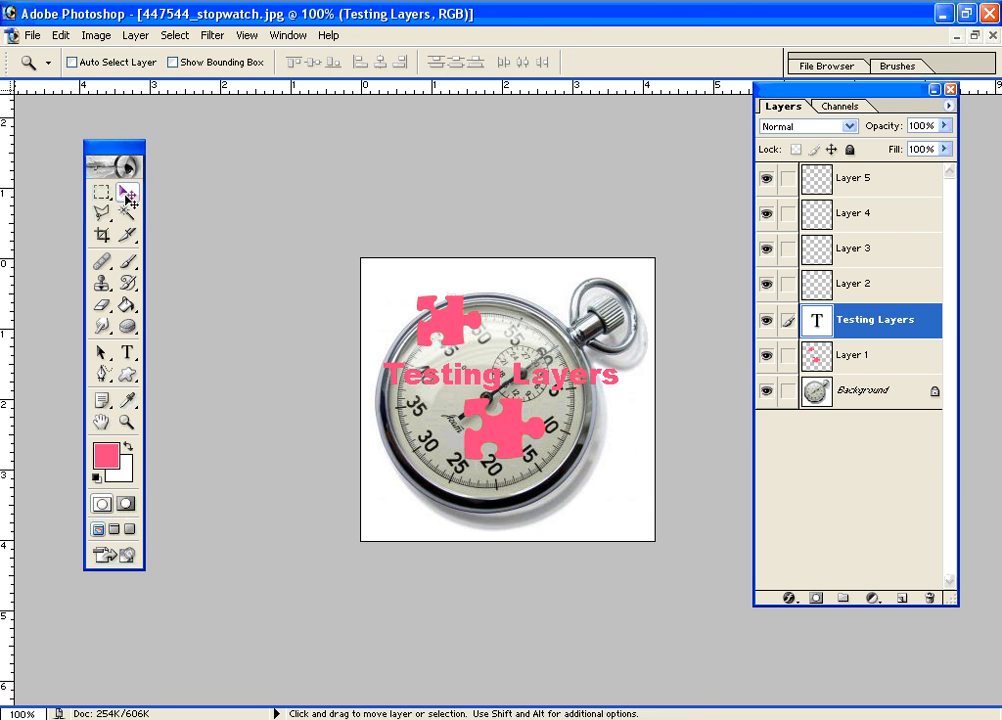
pyautogui.moveTo(460, 390); pyautogui.dragTo(471, 522)
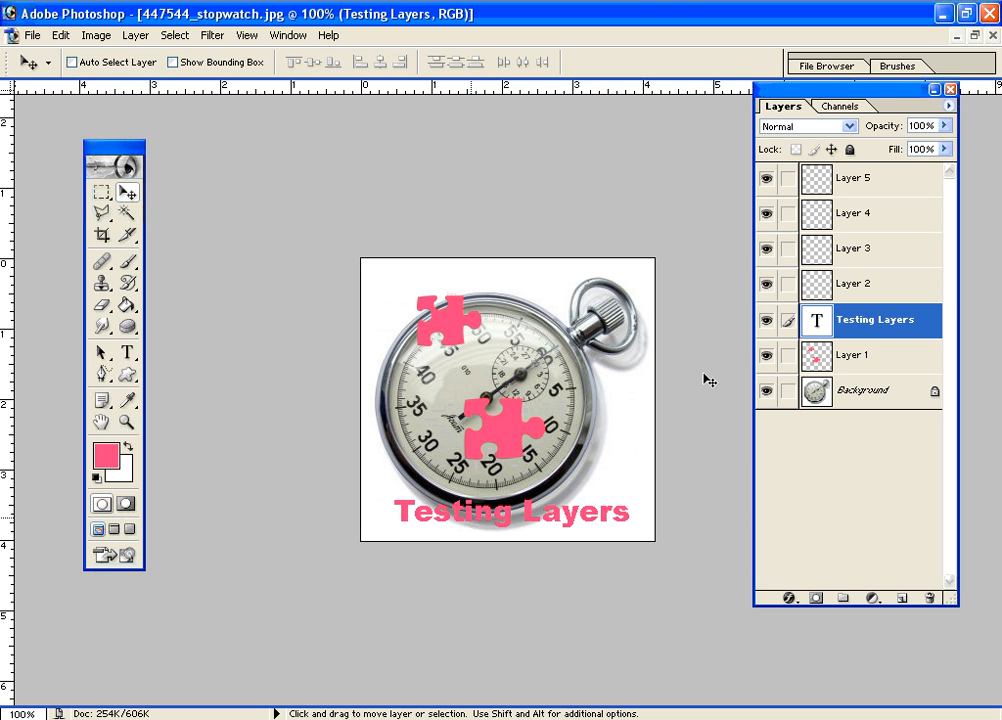
# Step: Open the Layer Style settings for the Testing Layers text and enable Color Overlay, keeping the text in view
pyautogui.doubleClick(927, 323)
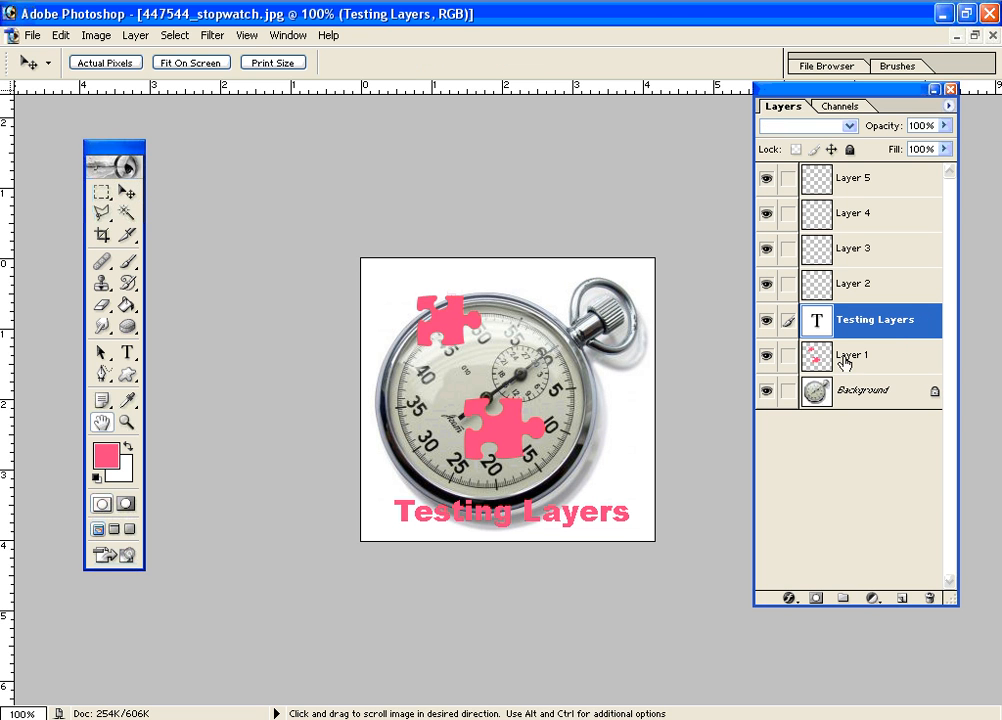
pyautogui.moveTo(364, 303); pyautogui.dragTo(720, 139)
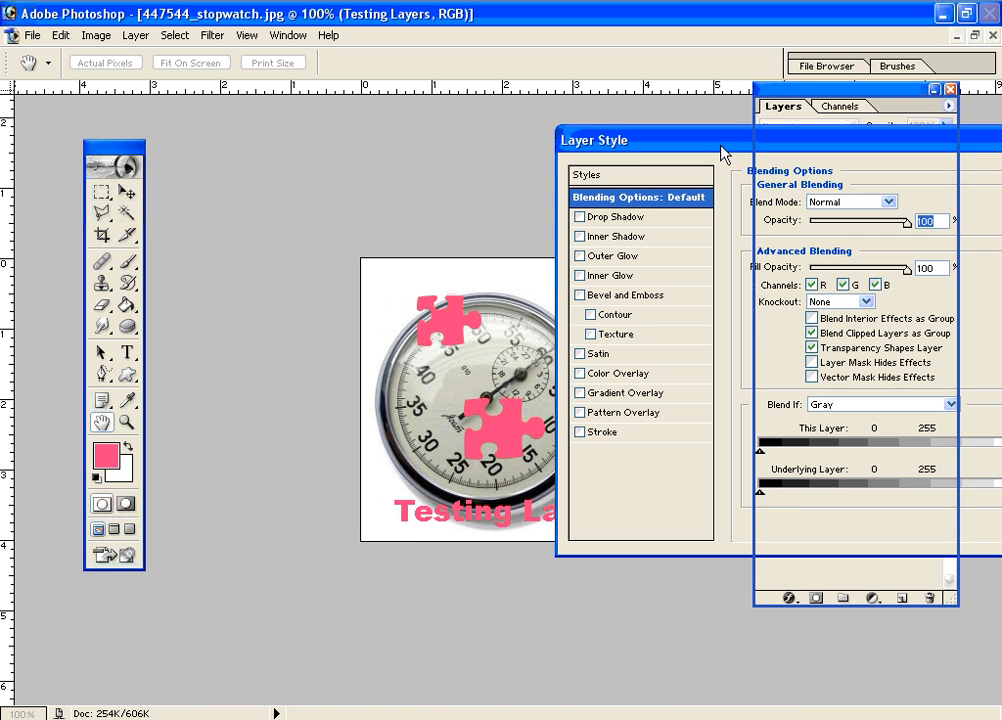
pyautogui.rightClick(406, 515)
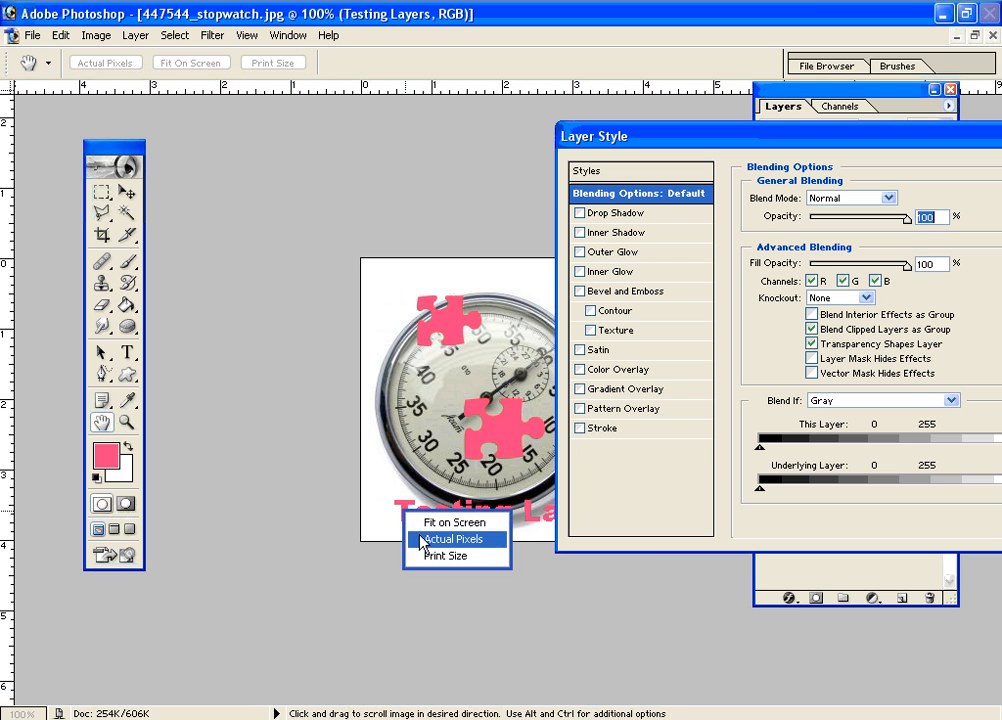
pyautogui.click(430, 541)
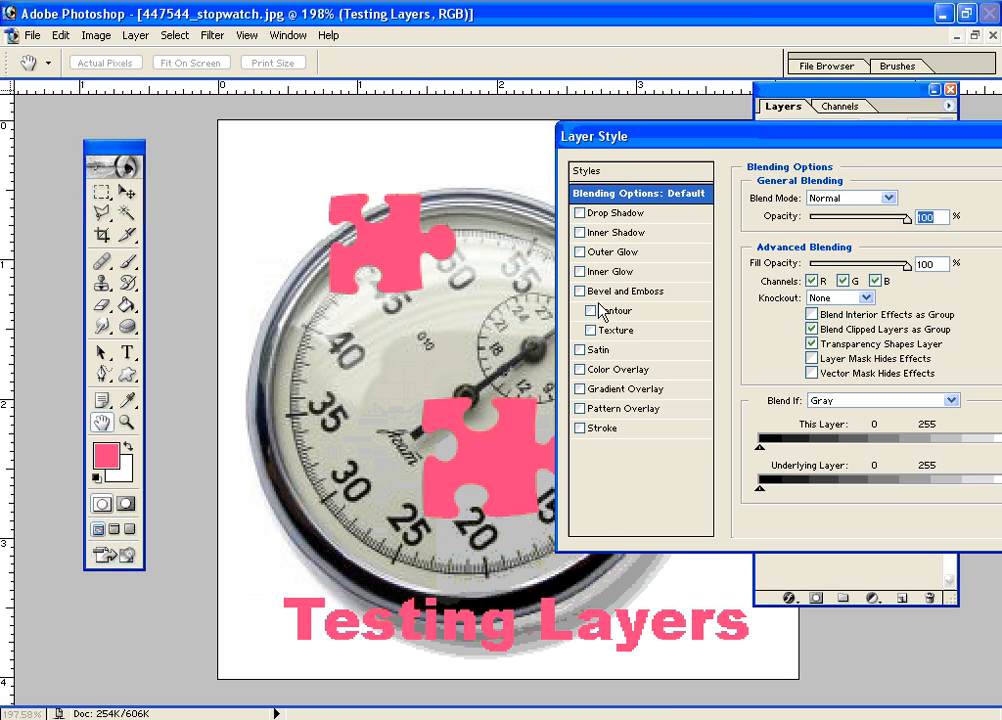
pyautogui.click(580, 369)
pyautogui.click(610, 369)
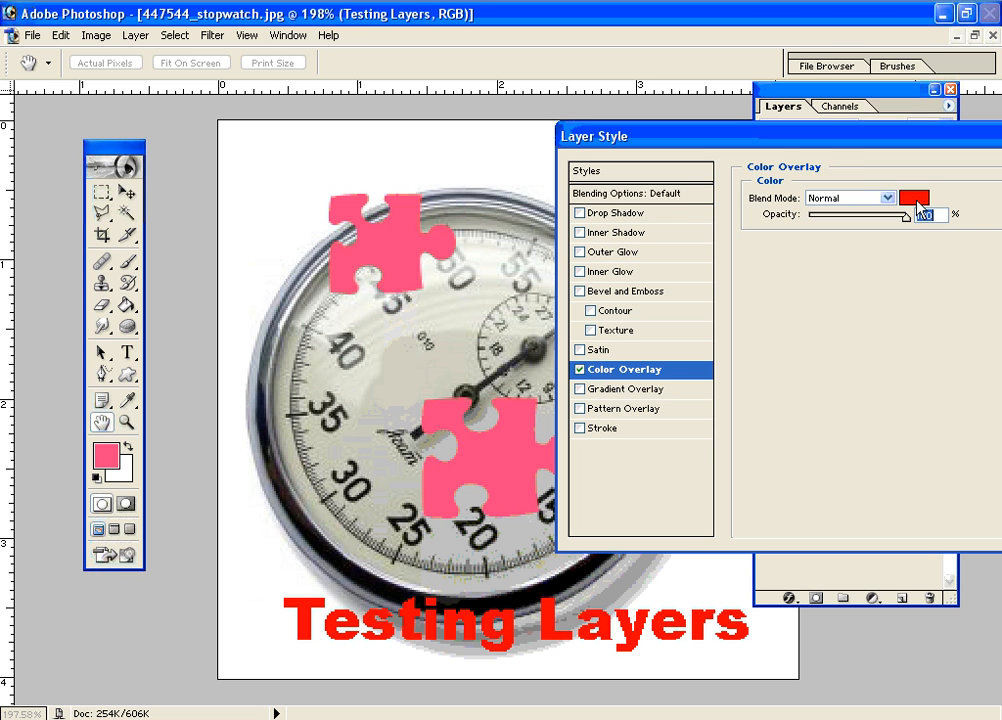
# Step: Try several red shades for the text's Color Overlay and set the overlay color to dark blue 19378D
pyautogui.click(916, 198)
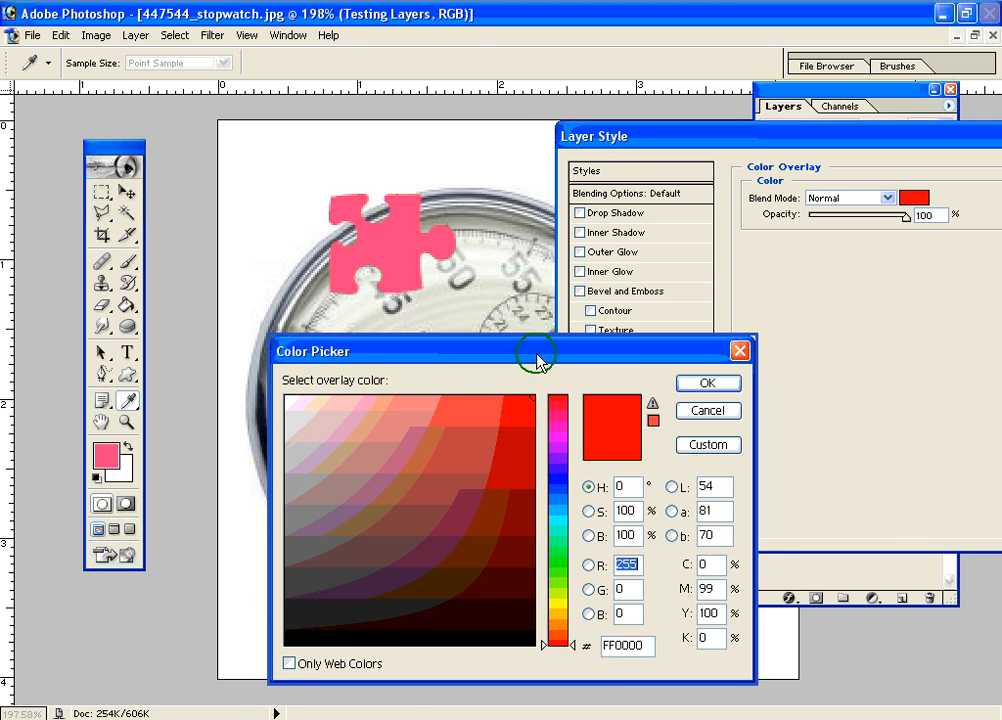
pyautogui.moveTo(532, 358); pyautogui.dragTo(776, 174)
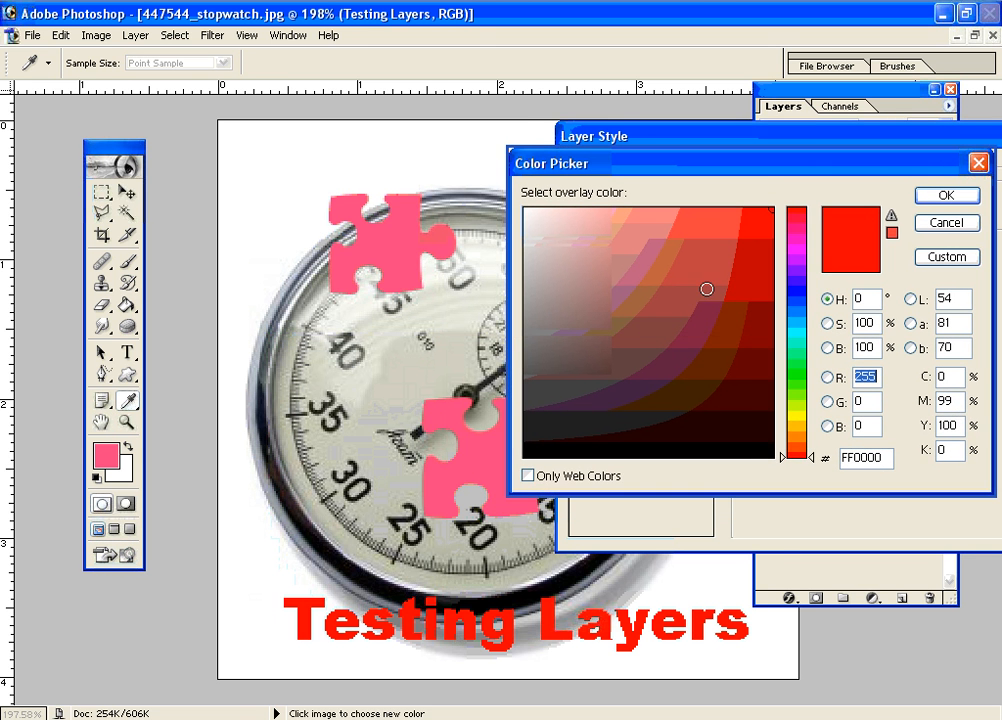
pyautogui.click(720, 354)
pyautogui.click(745, 261)
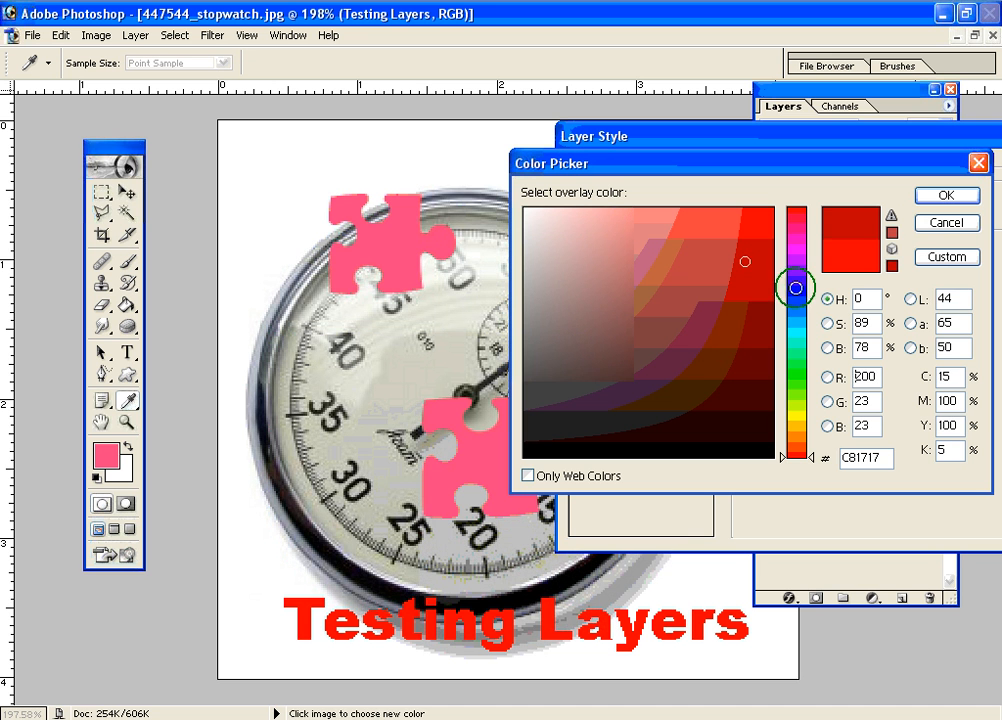
pyautogui.click(762, 298)
pyautogui.click(765, 312)
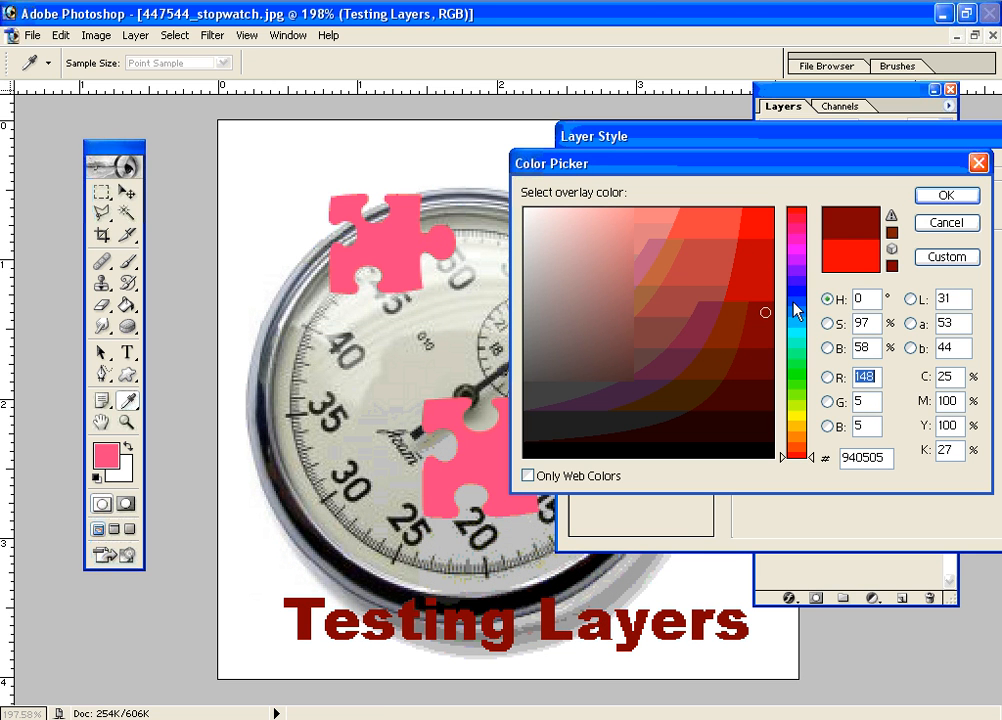
pyautogui.click(797, 302)
pyautogui.click(728, 319)
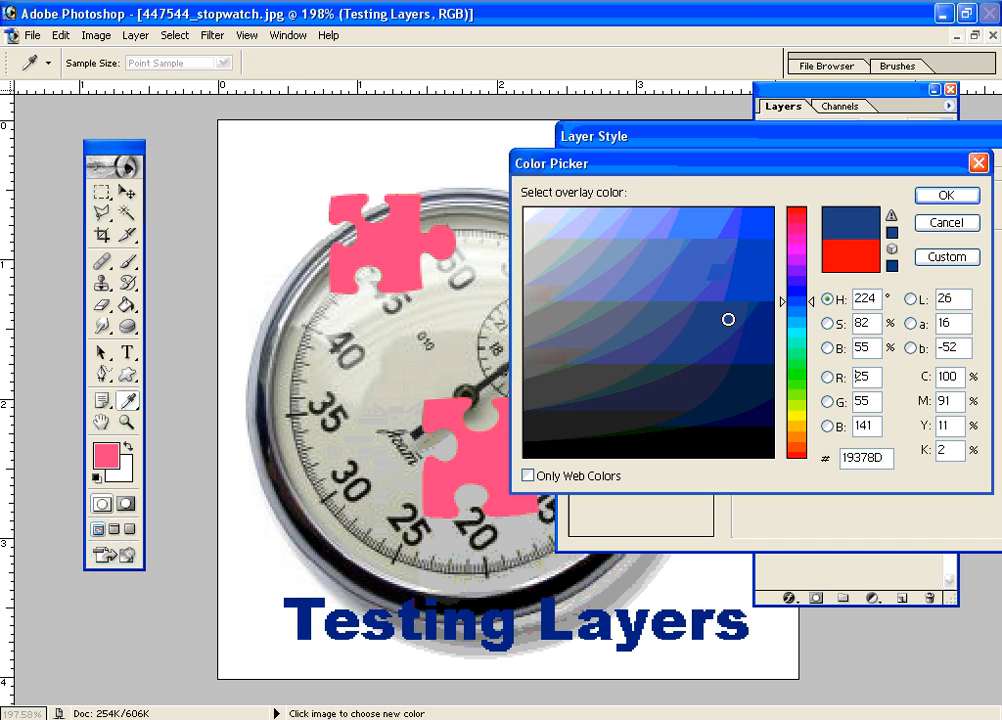
pyautogui.click(947, 197)
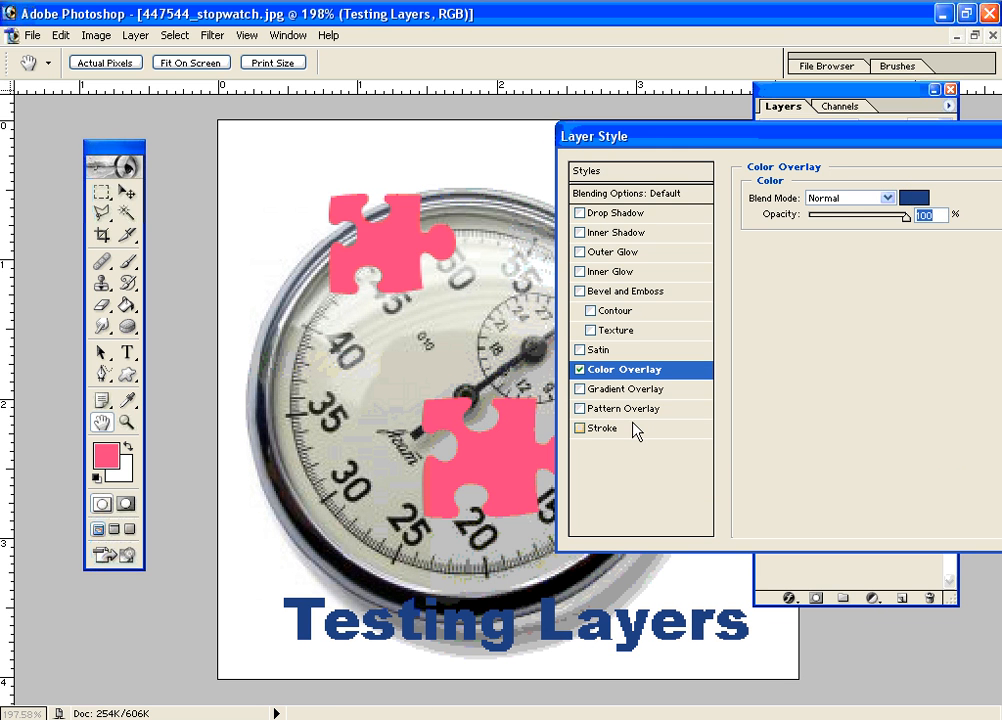
# Step: Preview Bevel and Emboss and Drop Shadow on the Testing Layers text, and cancel the layer style changes
pyautogui.click(580, 292)
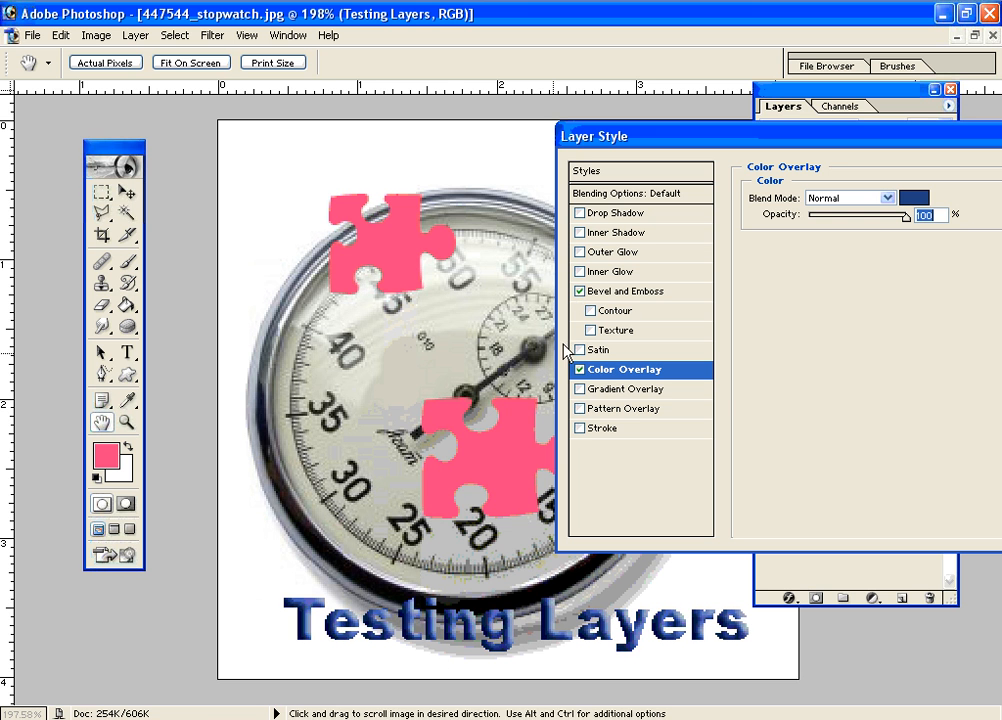
pyautogui.click(580, 291)
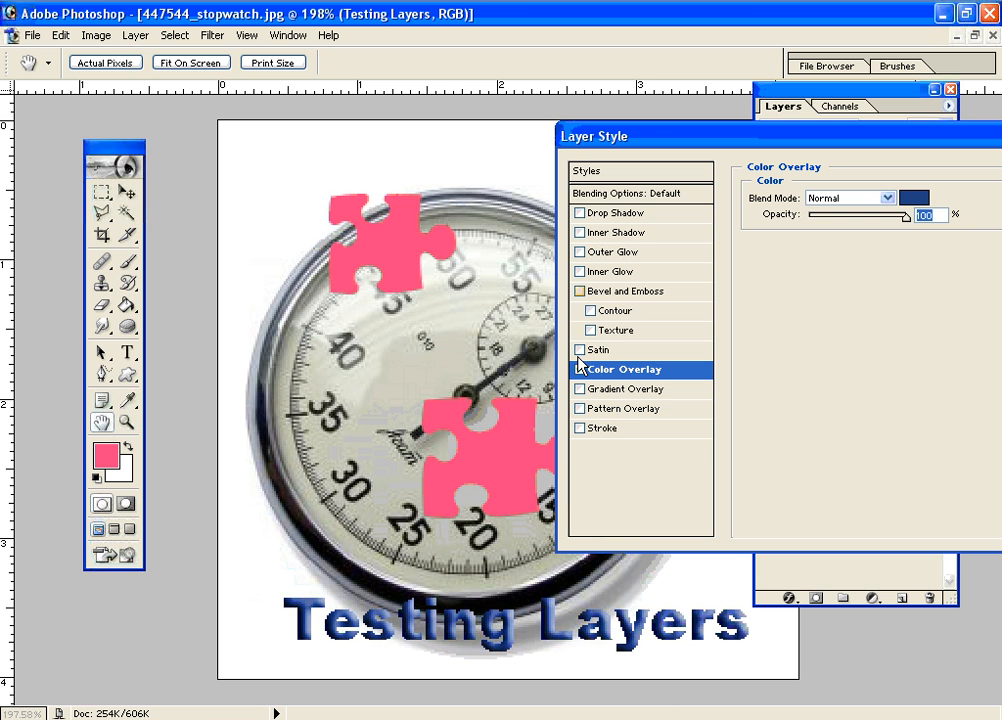
pyautogui.click(580, 429)
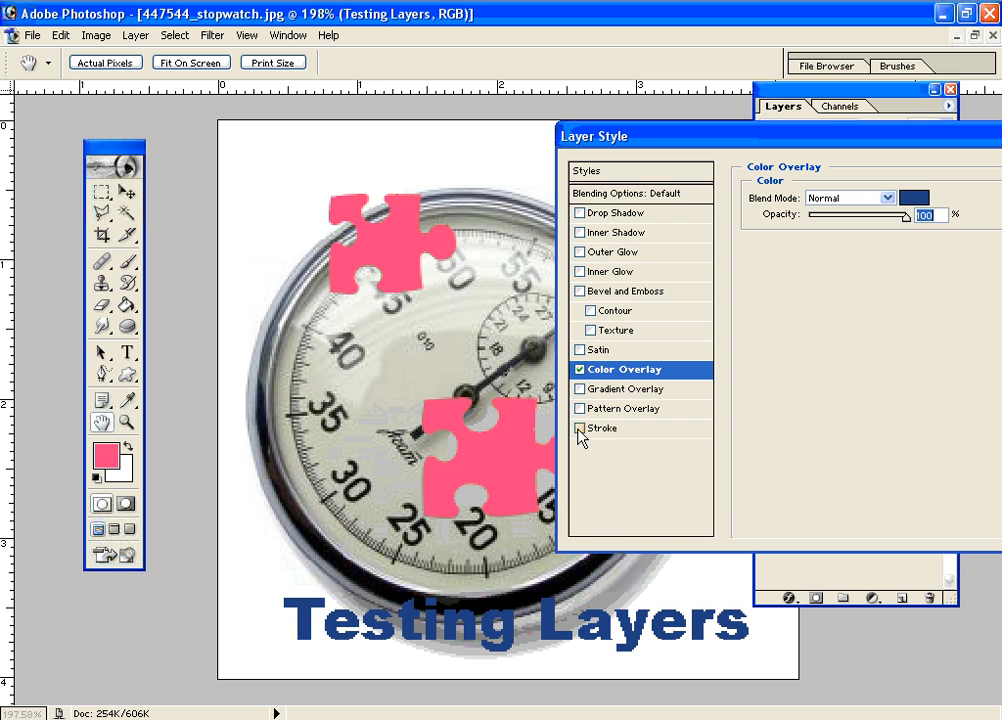
pyautogui.click(580, 213)
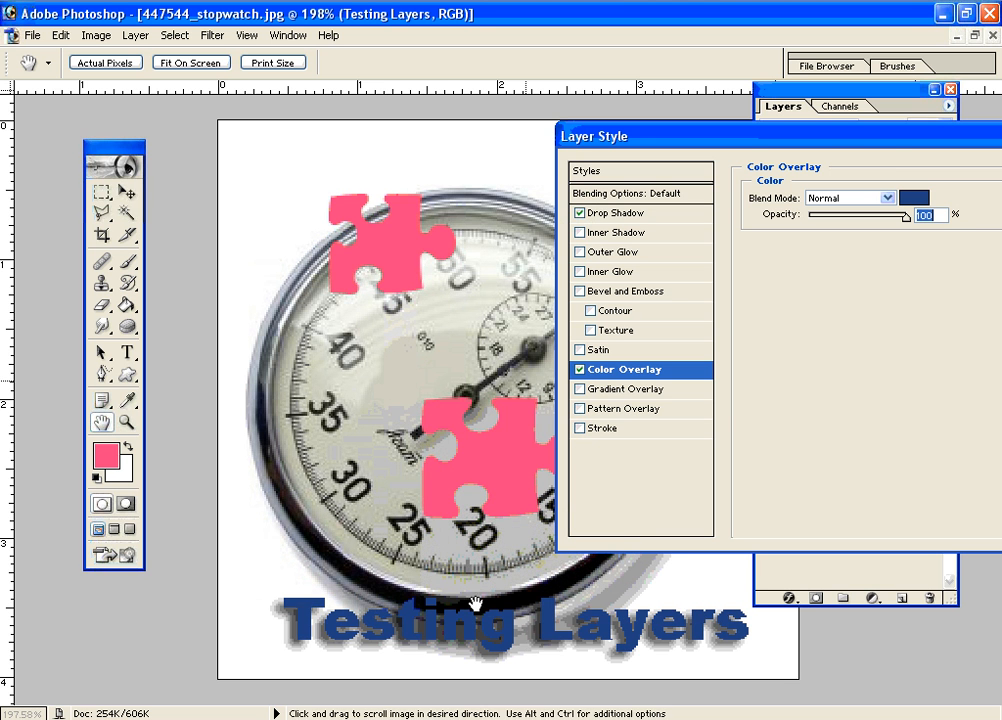
pyautogui.moveTo(741, 142); pyautogui.dragTo(485, 272)
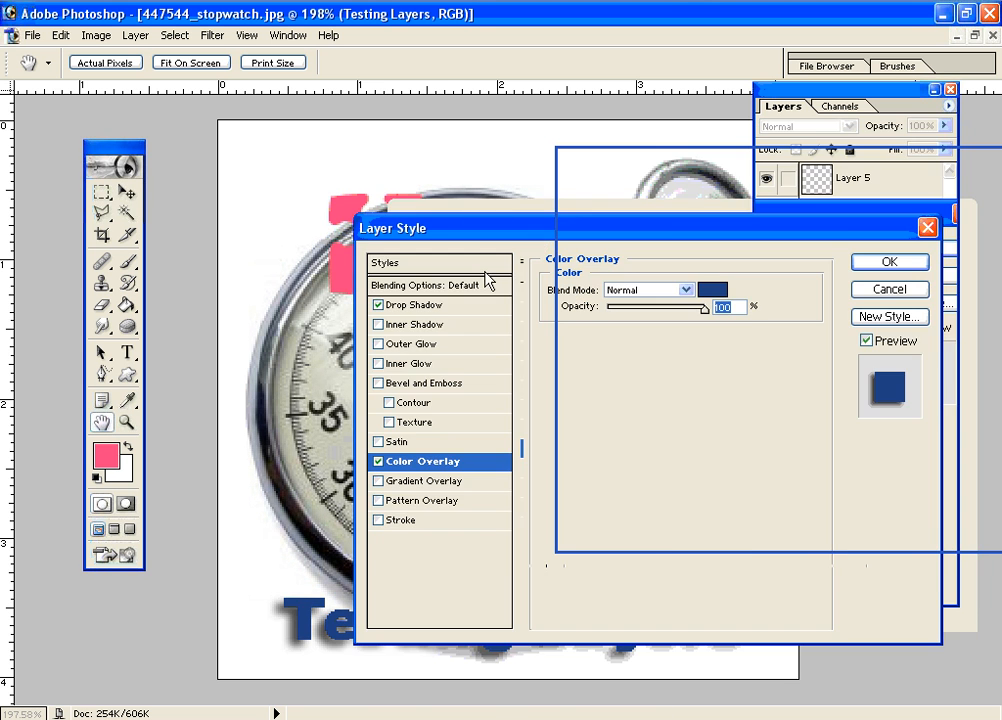
pyautogui.click(834, 328)
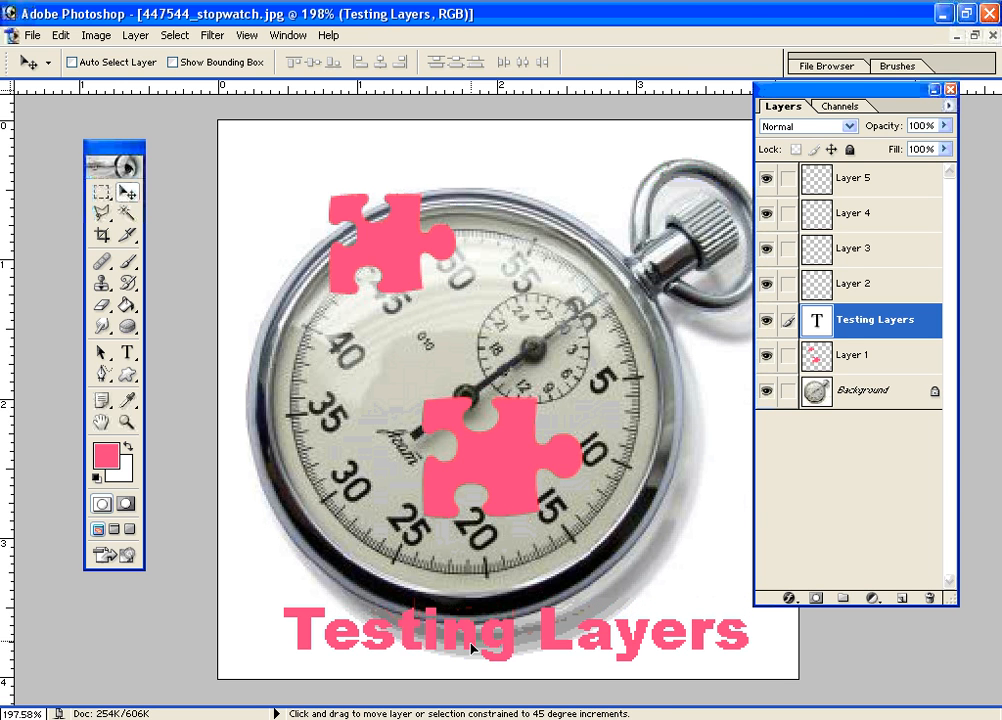
# Step: Shift the Testing Layers text slightly down and left, and move the Layer 1 puzzle pieces toward the stopwatch's right rim
pyautogui.moveTo(476, 636)
pyautogui.mouseDown()
pyautogui.moveTo(473, 652)
pyautogui.moveTo(461, 649)
pyautogui.mouseUp()
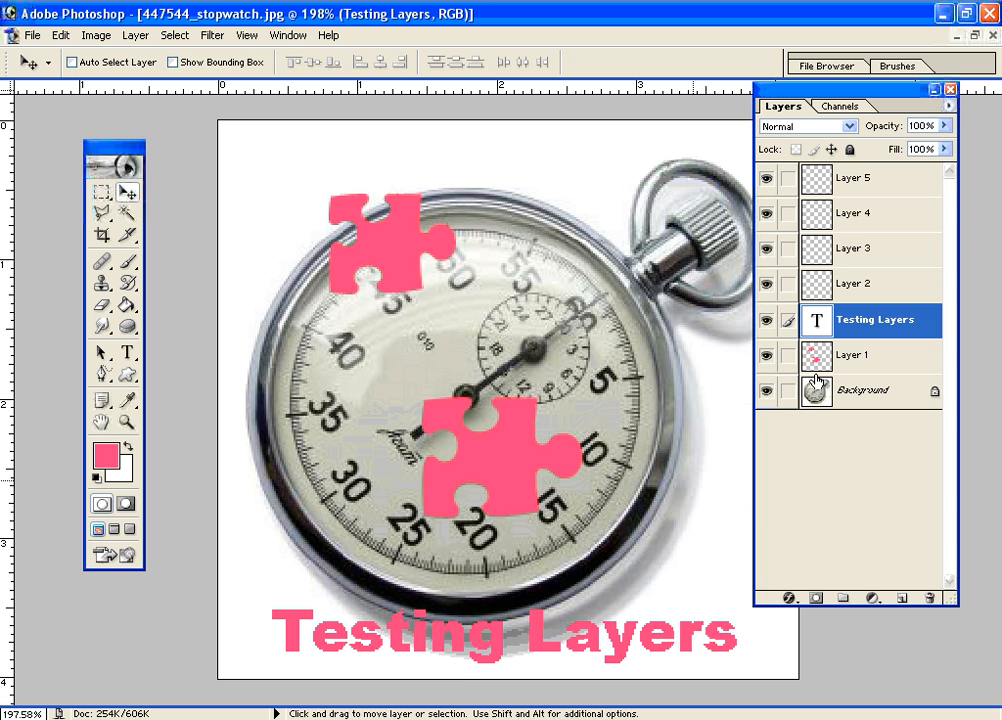
pyautogui.keyDown('ctrl'); pyautogui.click(519, 476); pyautogui.keyUp('ctrl')
pyautogui.moveTo(540, 482); pyautogui.dragTo(662, 456)
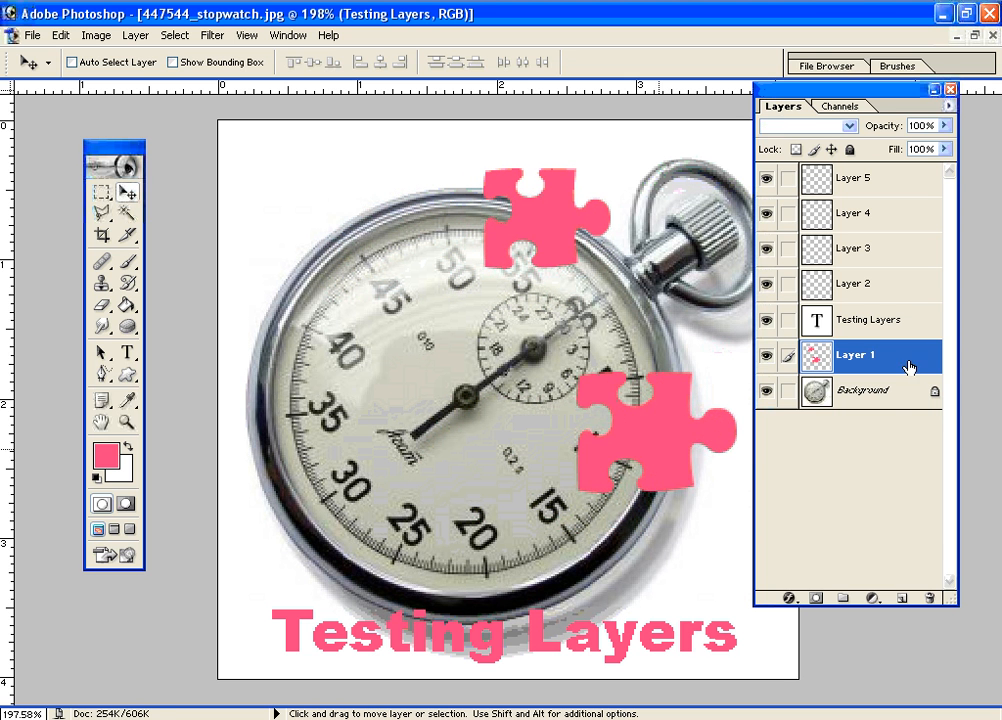
# Step: Delete Layer 1 with the puzzle pieces and nudge the Testing Layers text slightly downward
pyautogui.moveTo(911, 368); pyautogui.dragTo(938, 602)
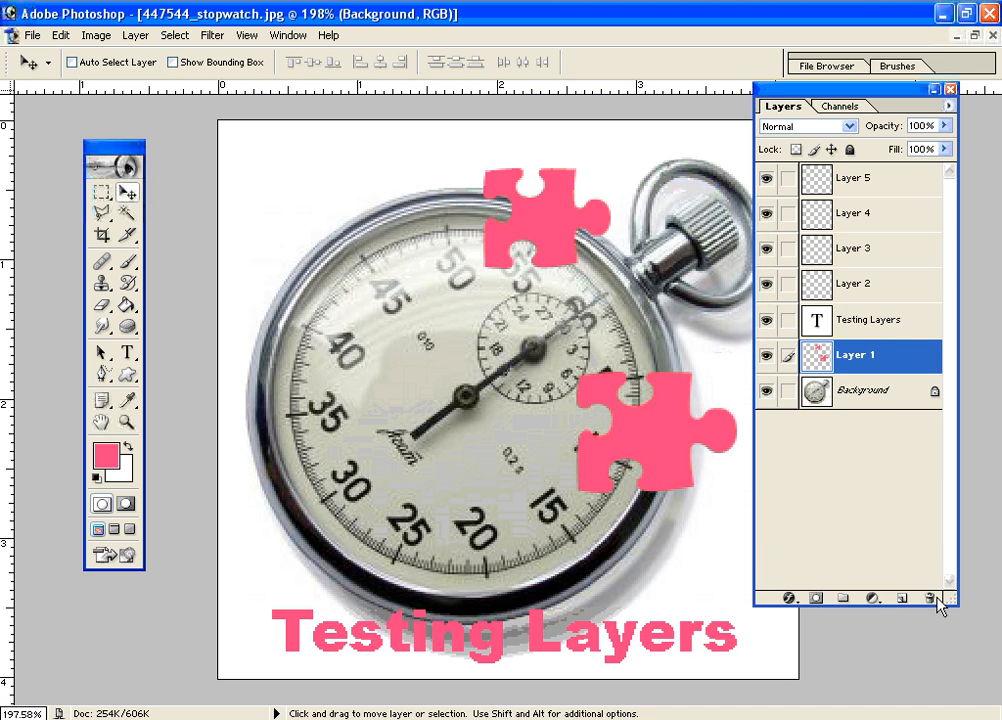
pyautogui.click(885, 330)
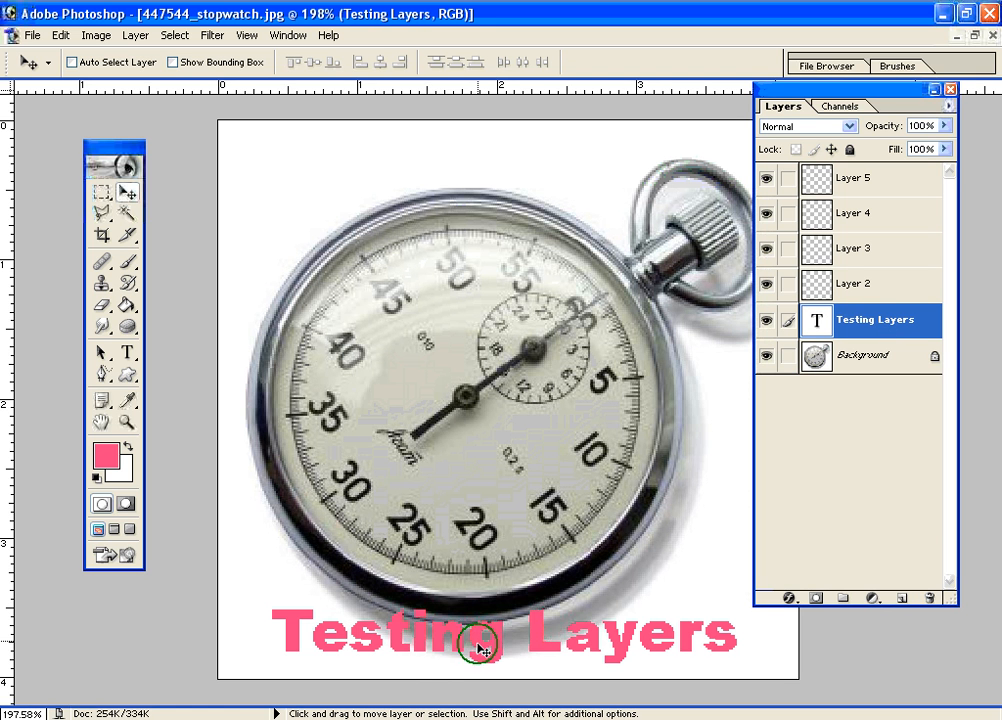
pyautogui.moveTo(481, 648); pyautogui.dragTo(481, 655)
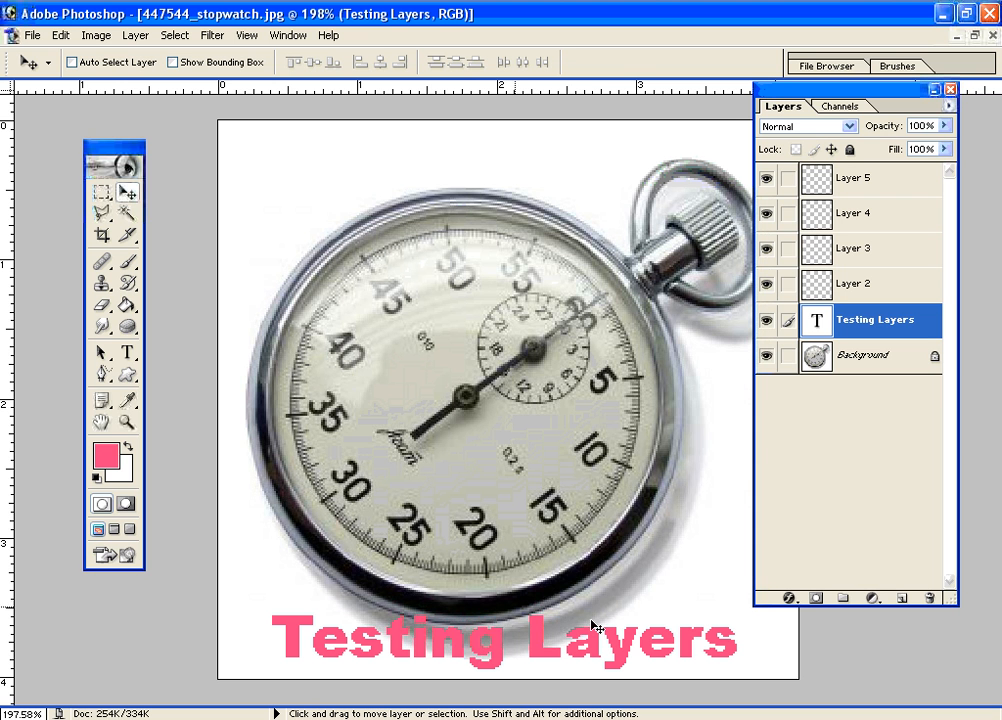
# Step: Move the Layers palette clear of the stopwatch image and review the available layer merging and flattening commands
pyautogui.moveTo(772, 89); pyautogui.dragTo(814, 89)
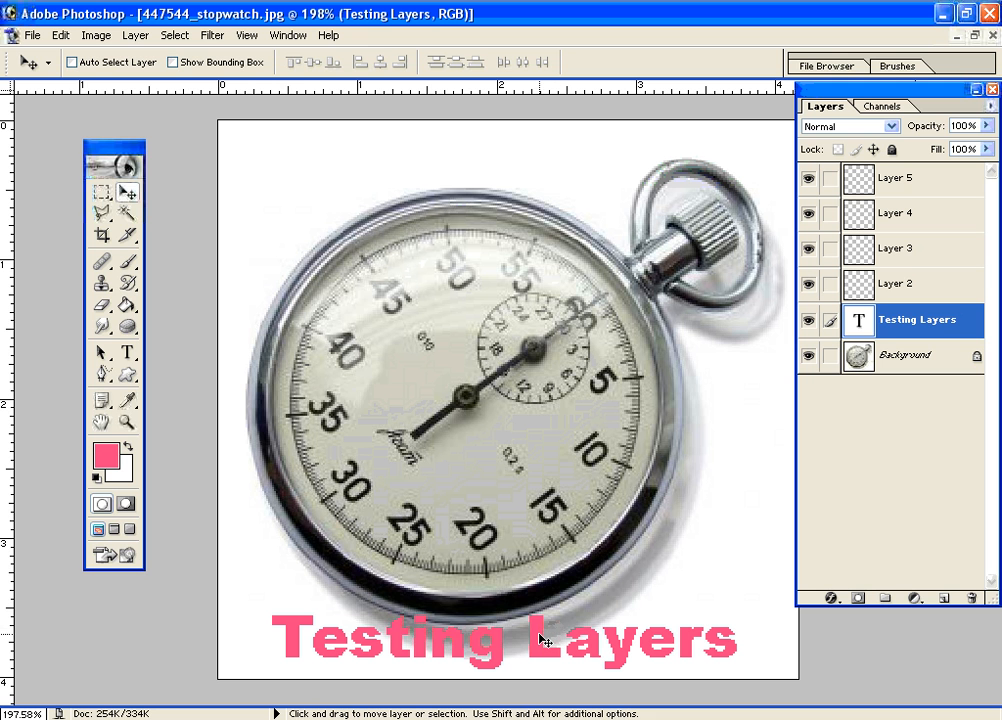
pyautogui.click(136, 36)
pyautogui.moveTo(104, 44)
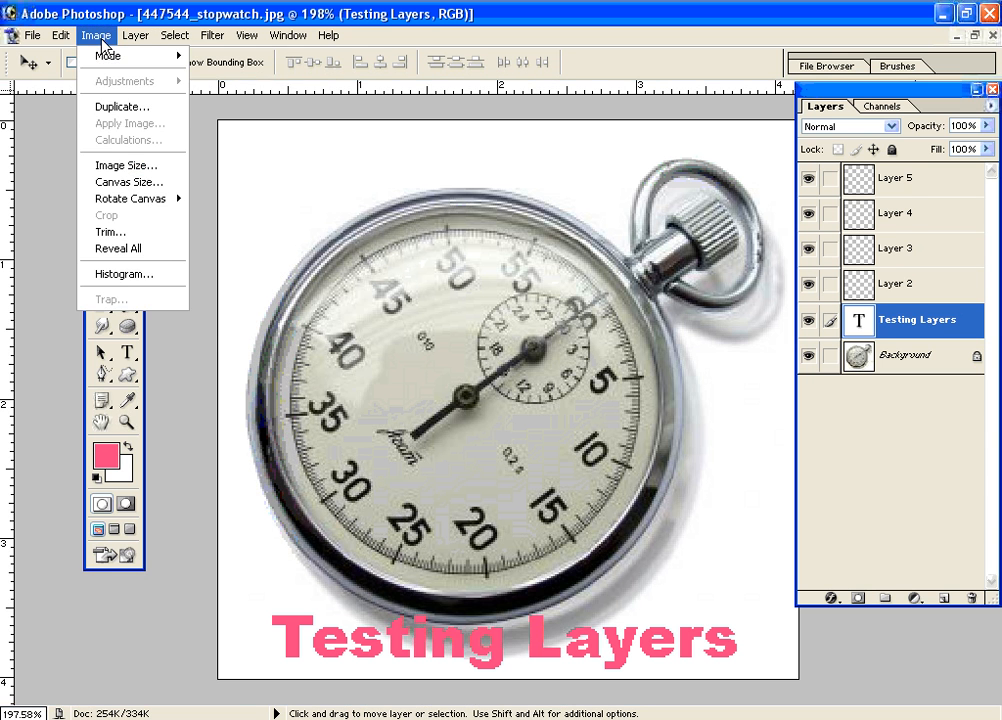
pyautogui.moveTo(136, 36)
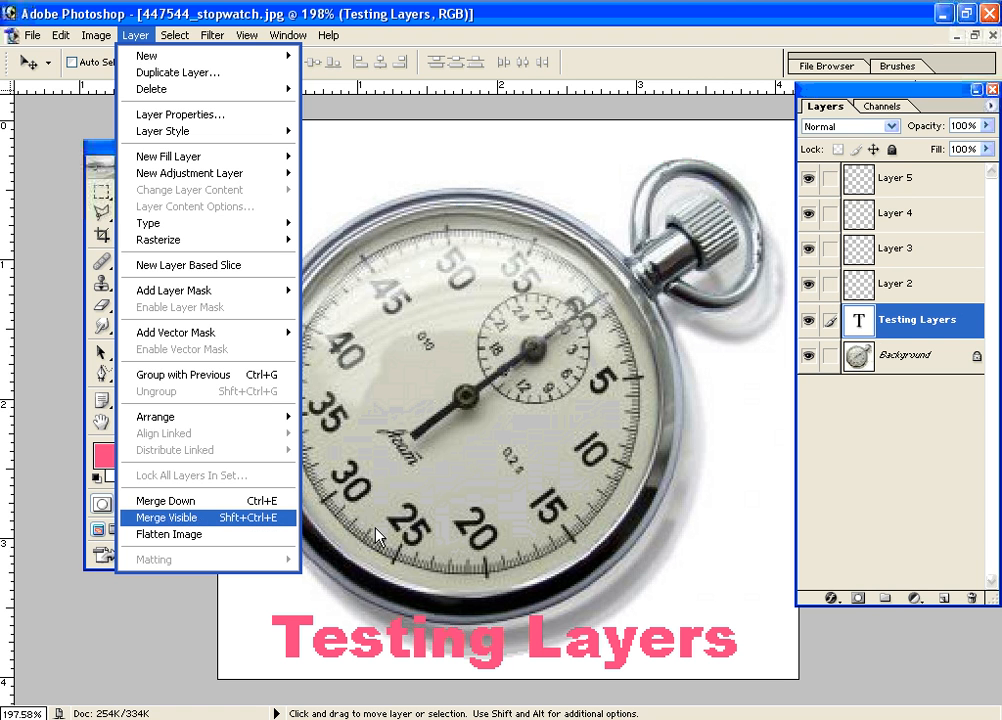
# Step: Toggle the Testing Layers layer's visibility off and on, and merge that text layer down
pyautogui.click(809, 322)
pyautogui.click(809, 320)
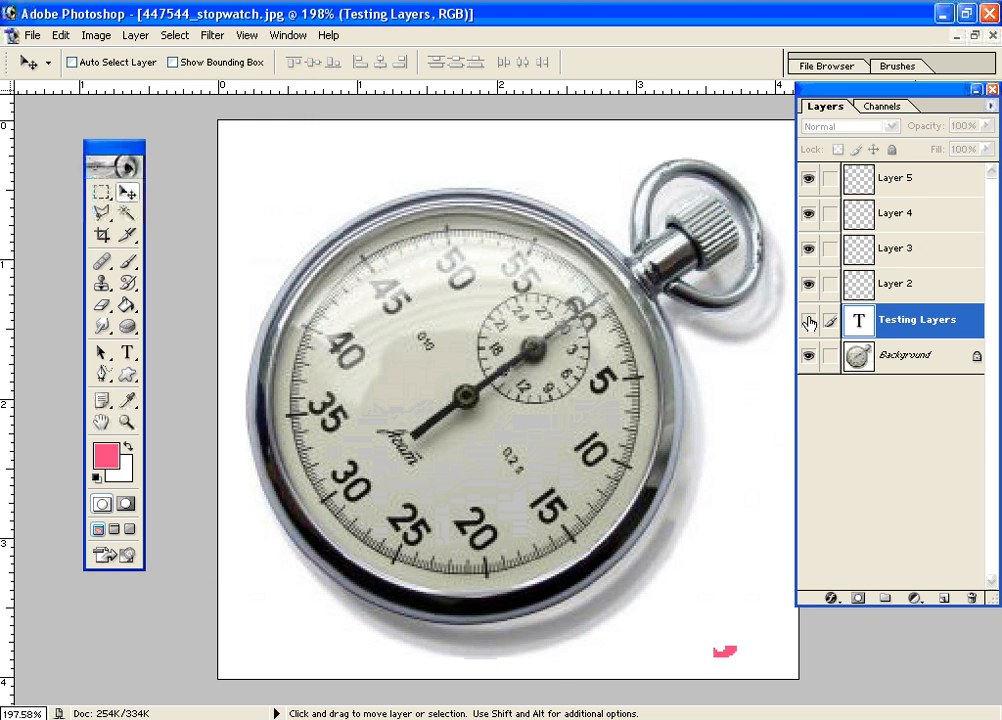
pyautogui.click(809, 322)
pyautogui.click(809, 320)
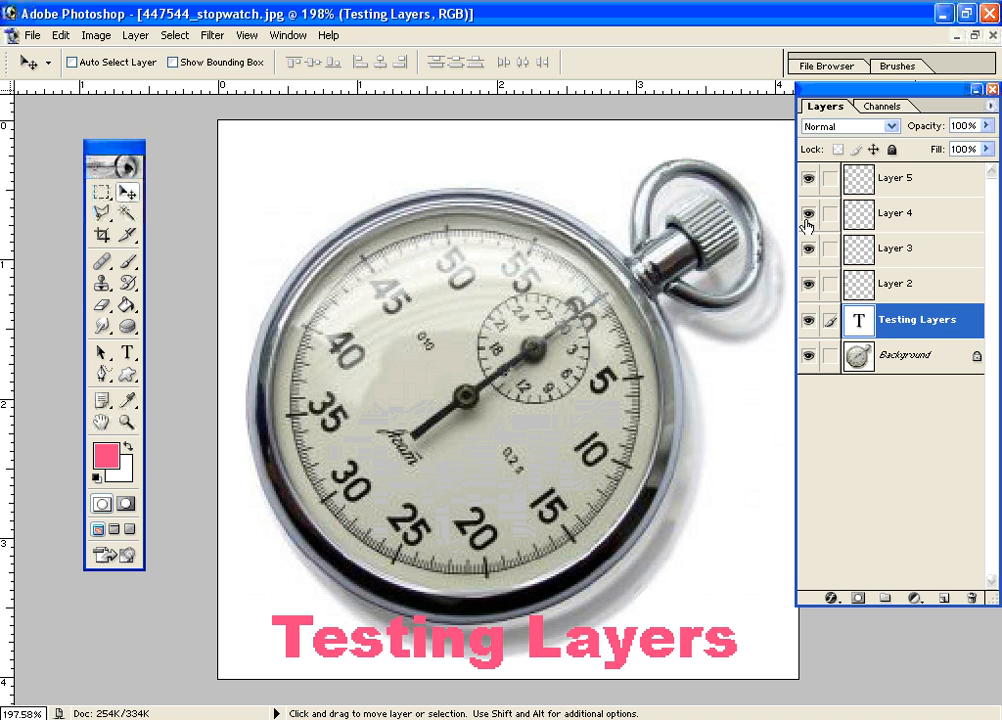
pyautogui.click(136, 36)
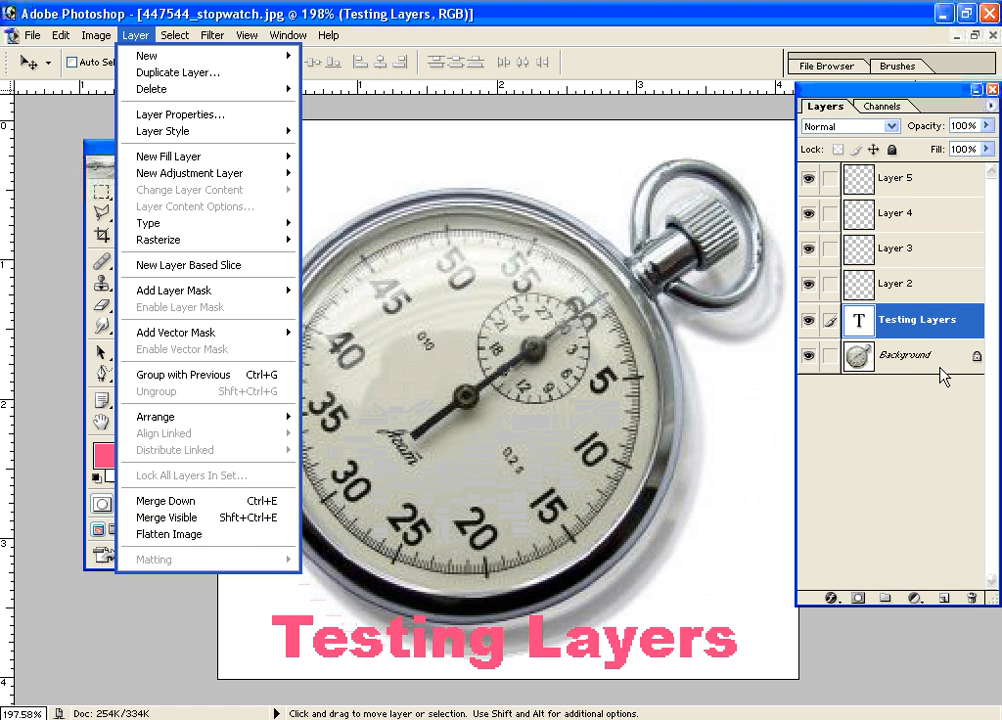
pyautogui.click(256, 501)
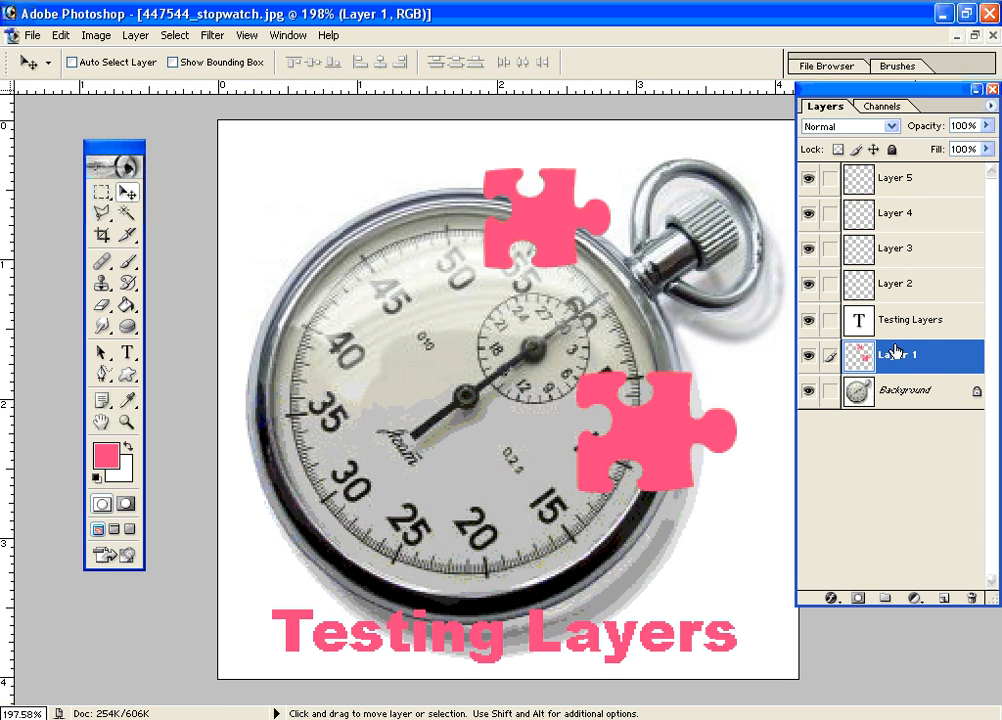
# Step: Duplicate the Background layer as "Background copy"
pyautogui.click(904, 395)
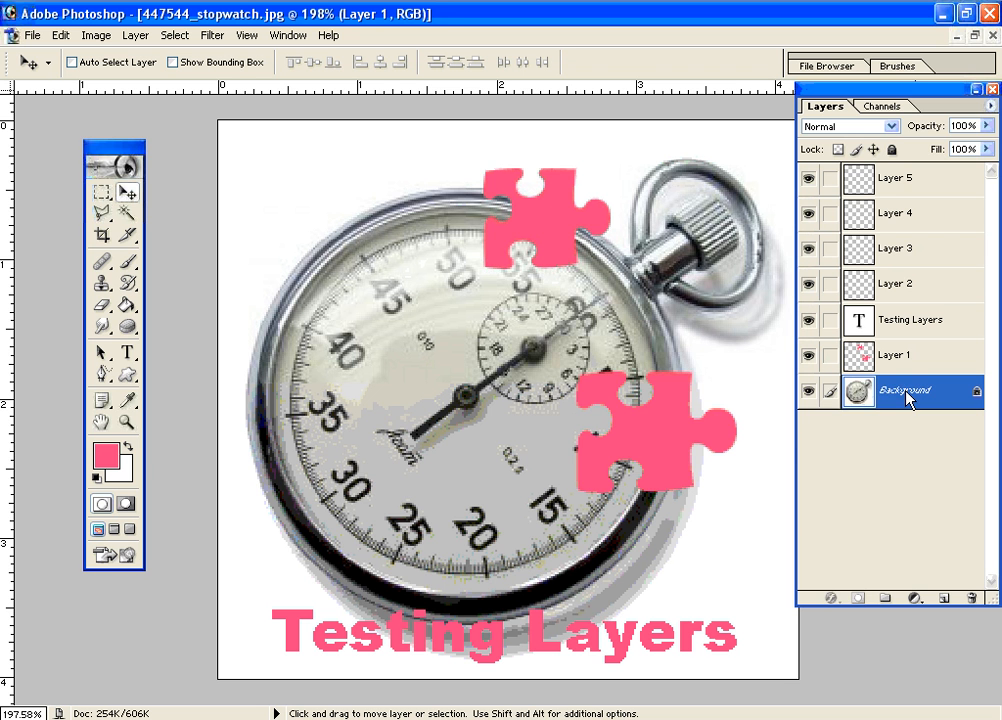
pyautogui.rightClick(905, 396)
pyautogui.click(848, 450)
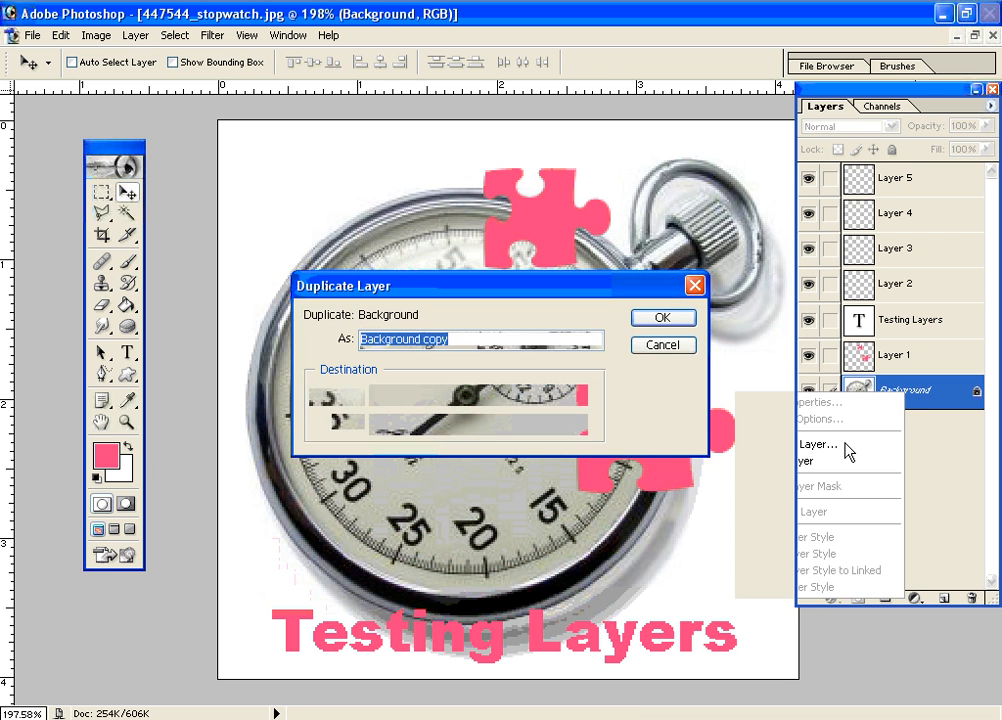
pyautogui.click(661, 318)
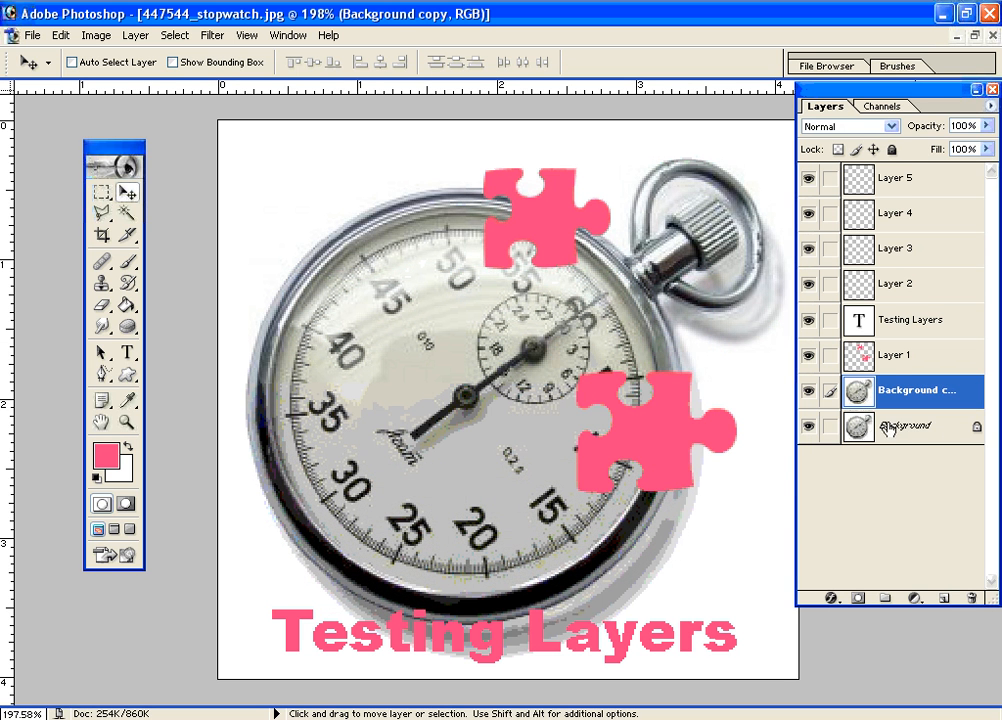
# Step: Hide the original Background layer and move Background copy directly above Layer 1 in the layer stack
pyautogui.click(809, 427)
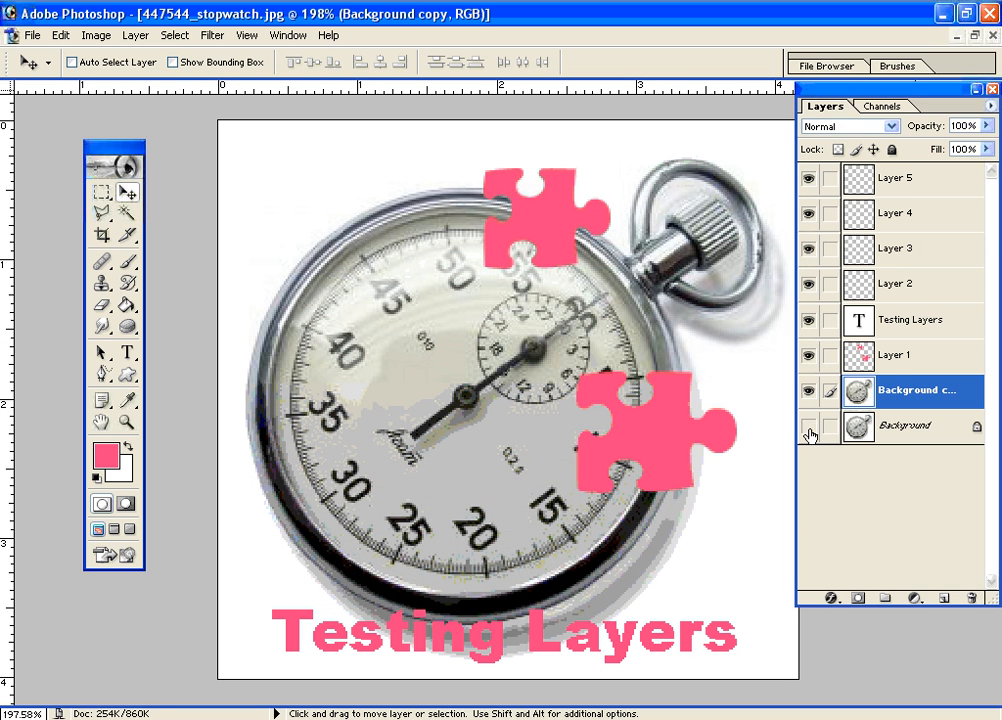
pyautogui.click(940, 391)
pyautogui.moveTo(940, 391); pyautogui.dragTo(940, 352)
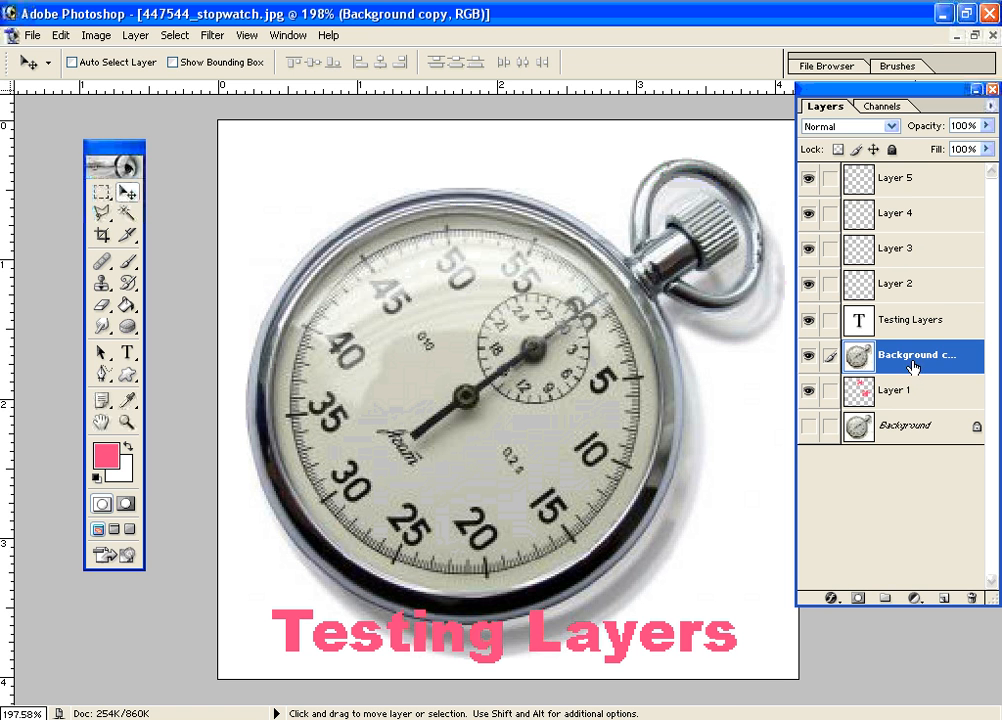
# Step: Group Background copy with Layer 1 as a clipping mask so the stopwatch fills only the puzzle shapes
pyautogui.press('alt')
pyautogui.moveTo(895, 397); pyautogui.dragTo(938, 375)
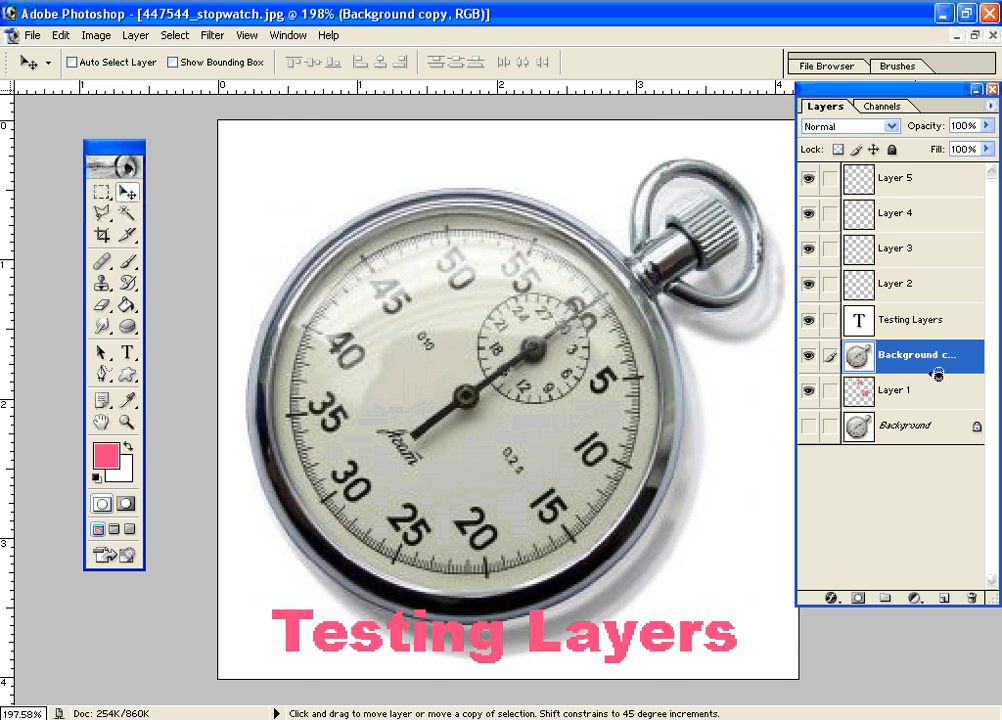
pyautogui.keyDown('alt'); pyautogui.click(938, 375); pyautogui.keyUp('alt')
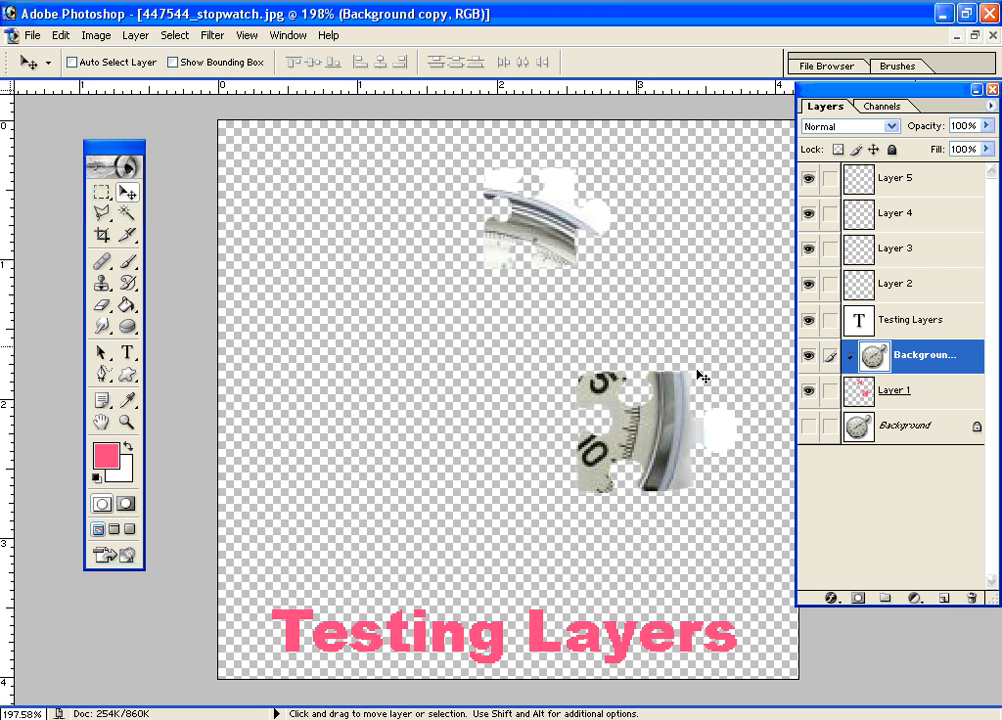
# Step: Show the original Background layer and fill it with the white background color
pyautogui.click(930, 437)
pyautogui.click(810, 426)
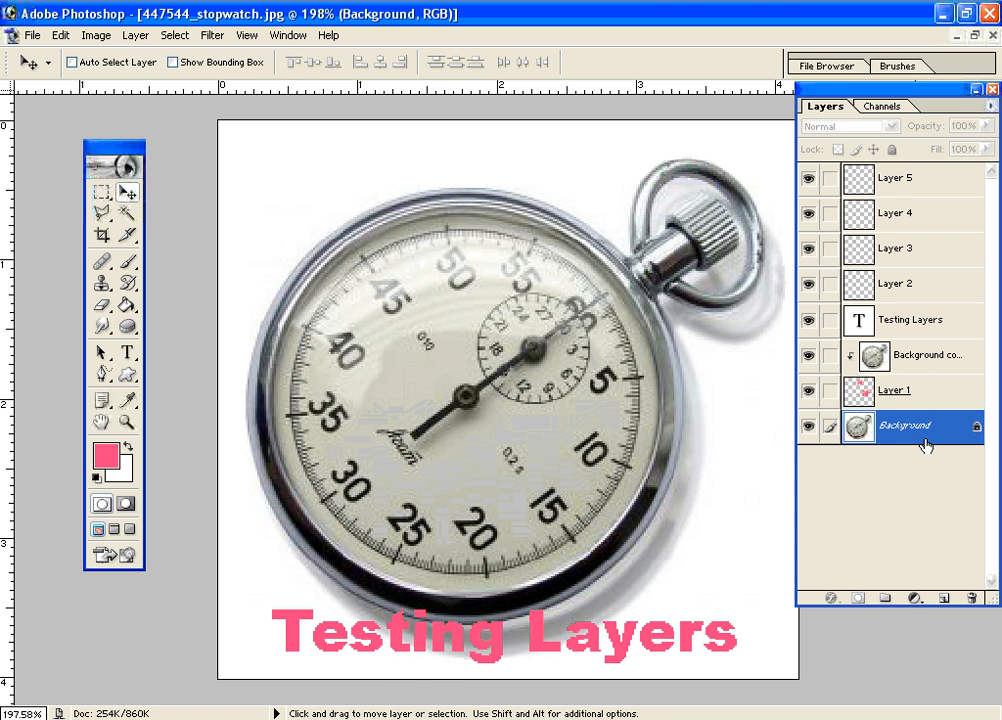
pyautogui.hotkey('ctrl', 'BackSpace')
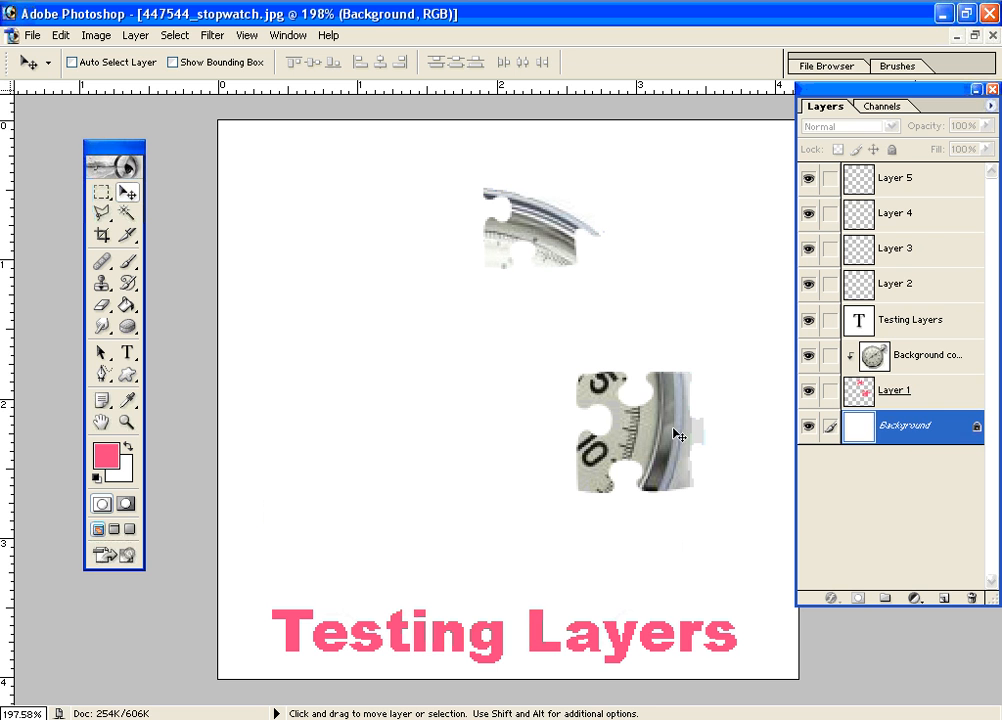
# Step: Select Layer 1 and try moving the puzzle shapes down and left beneath the clipped stopwatch image
pyautogui.click(938, 393)
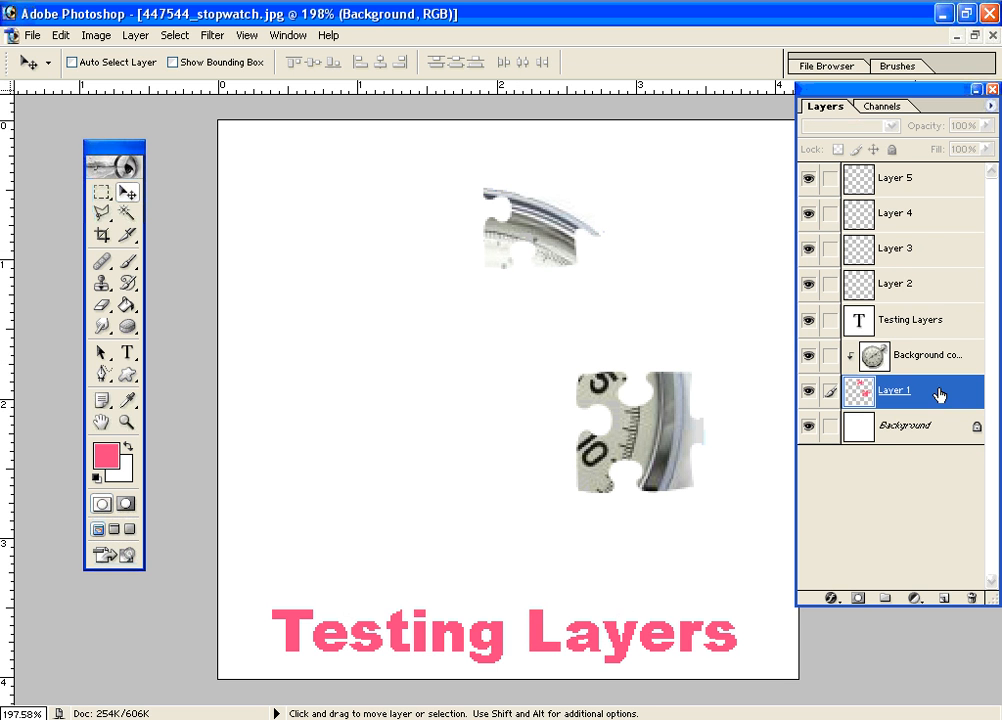
pyautogui.moveTo(564, 262); pyautogui.dragTo(502, 299)
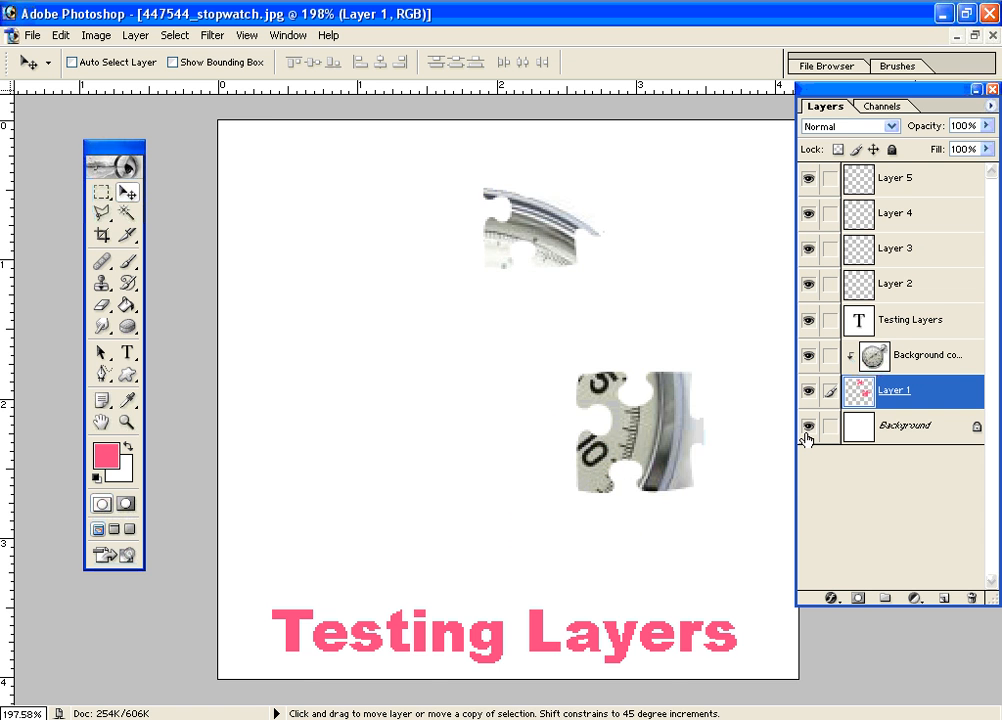
# Step: Undo the Background layer's white fill, keep the layer shown, and move Layer 1's puzzle shapes down and left onto the dial
pyautogui.click(807, 428)
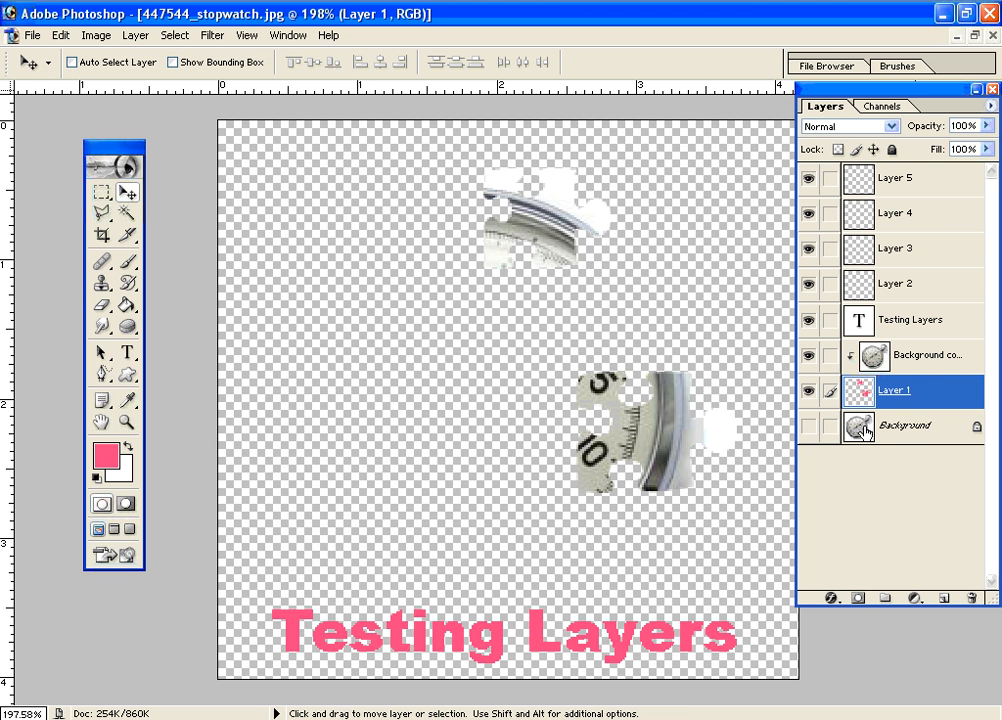
pyautogui.click(816, 429)
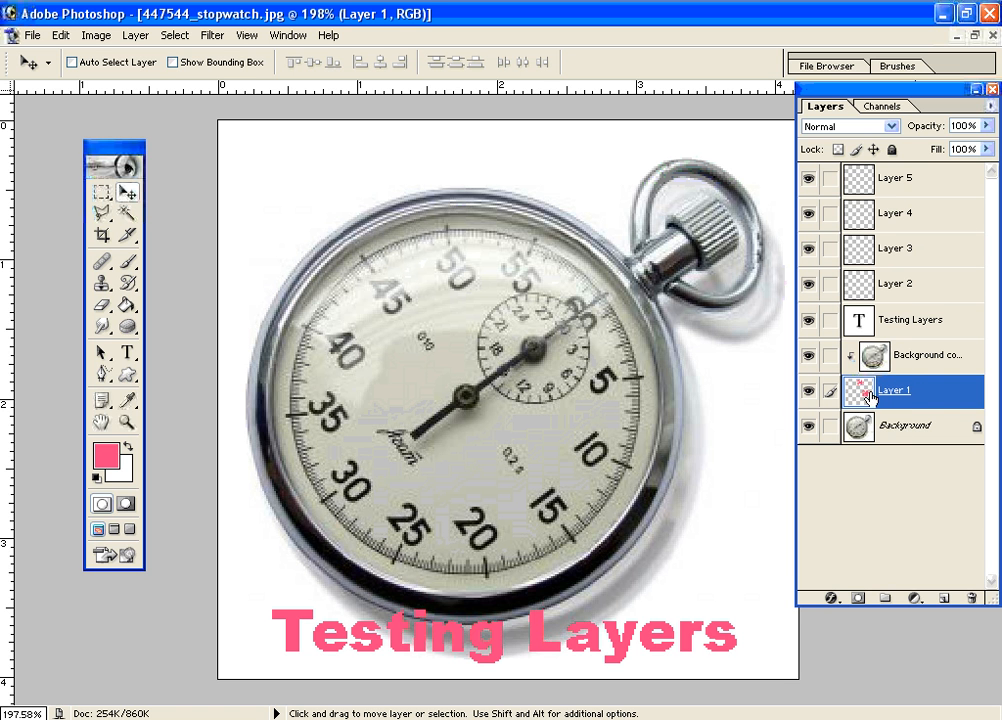
pyautogui.moveTo(591, 391); pyautogui.dragTo(573, 406)
# Step: Open Layer 1's layer style settings and try a Stroke around the puzzle shapes, with the effect switched off again
pyautogui.press('h')
pyautogui.moveTo(545, 264); pyautogui.dragTo(879, 237)
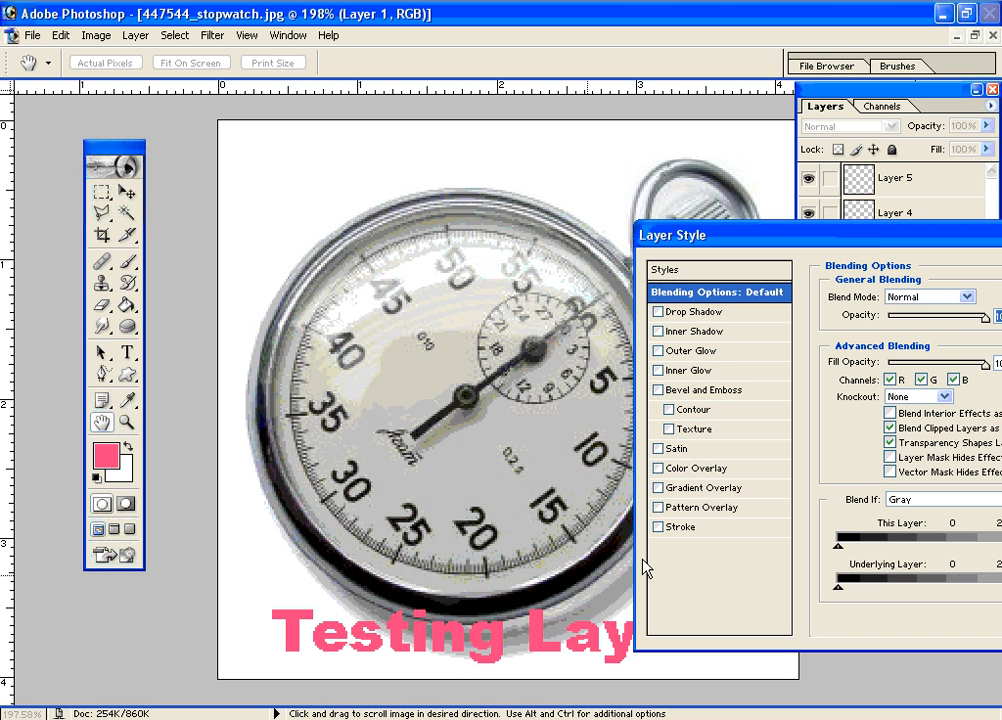
pyautogui.click(658, 527)
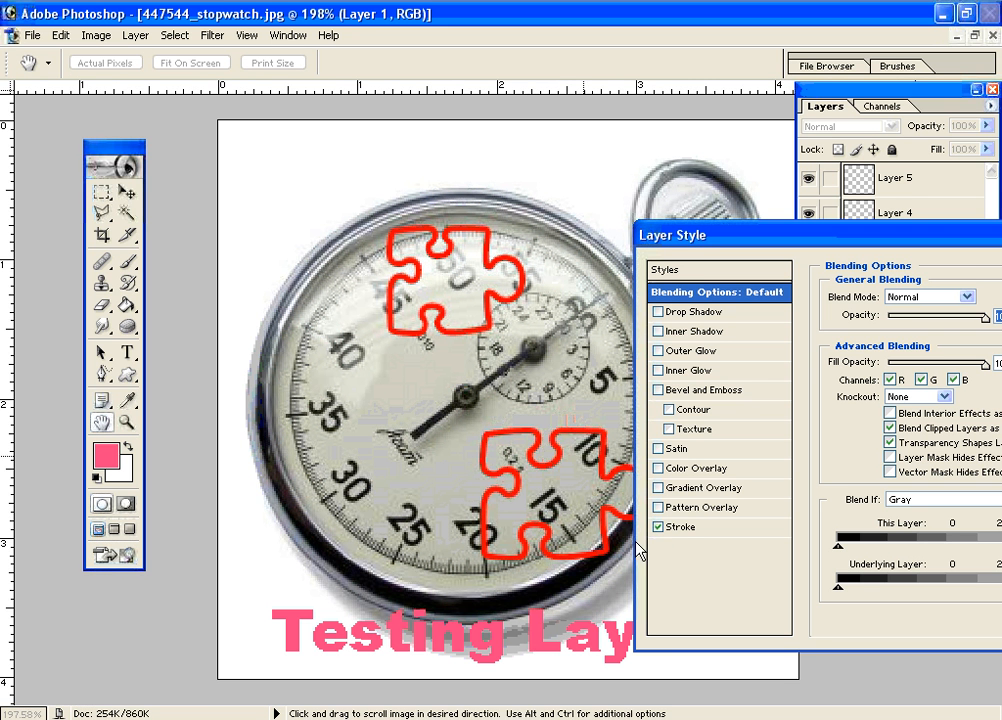
pyautogui.click(659, 527)
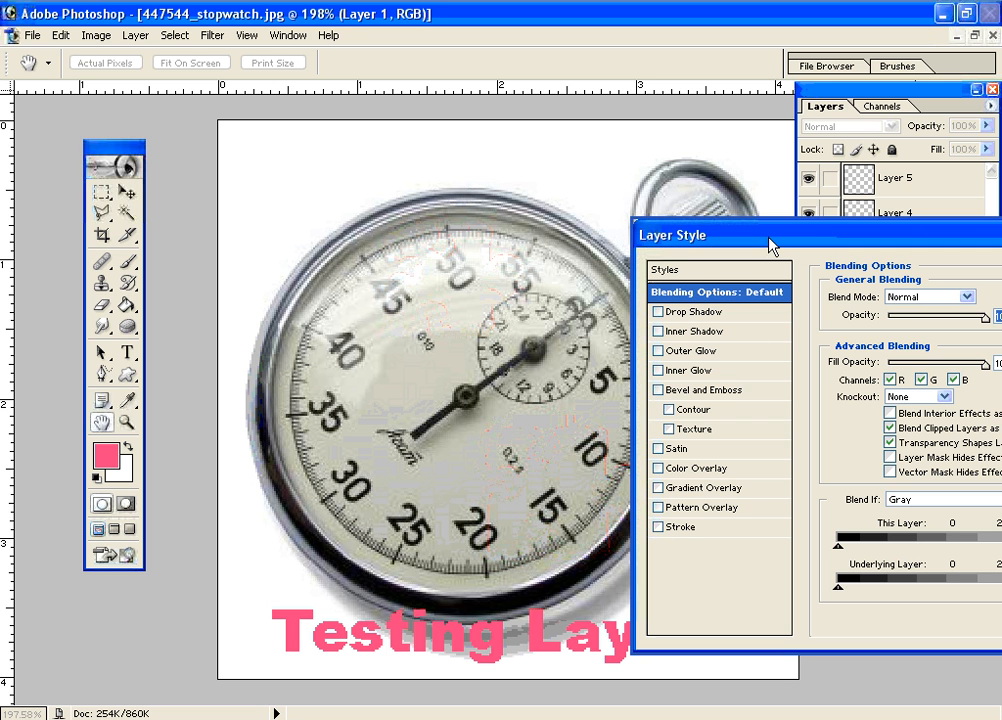
# Step: Try the Bevel and Emboss effect on Layer 1's puzzle shapes and switch it off after comparing it with the image
pyautogui.click(658, 390)
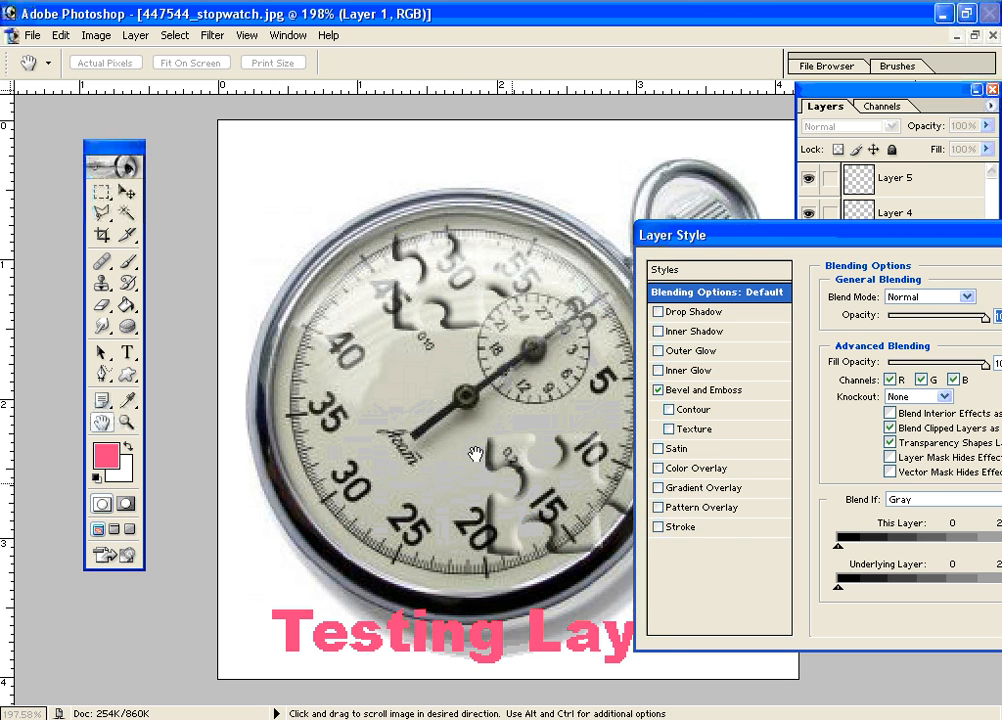
pyautogui.click(745, 238)
pyautogui.moveTo(745, 240); pyautogui.dragTo(823, 240)
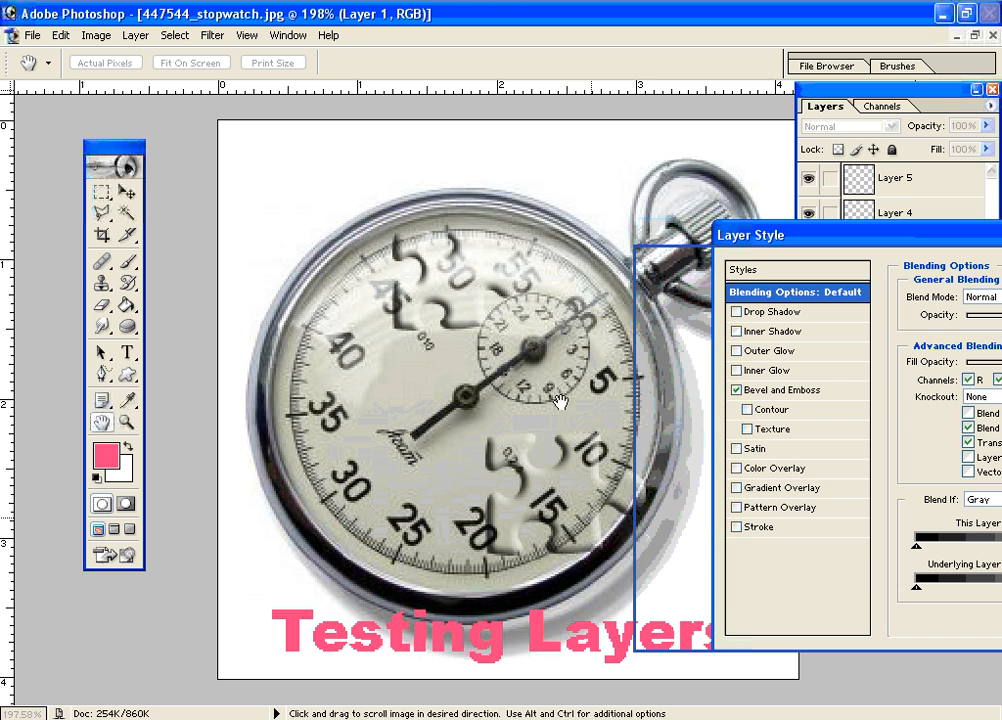
pyautogui.click(737, 390)
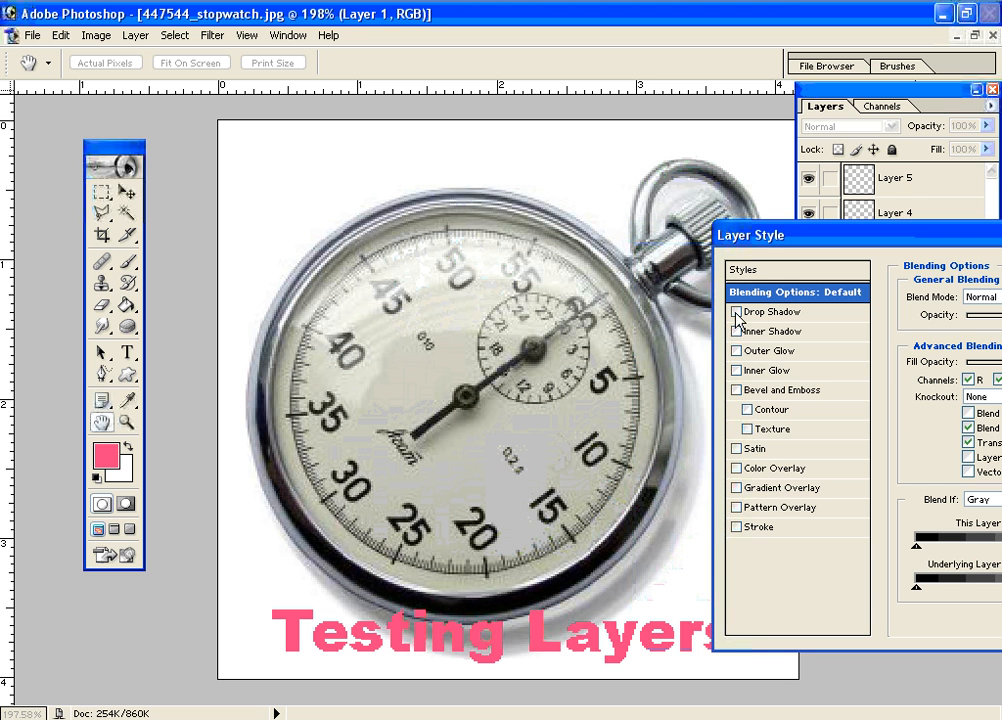
# Step: Try a Drop Shadow on Layer 1's puzzle shapes and discard the layer style changes
pyautogui.click(736, 312)
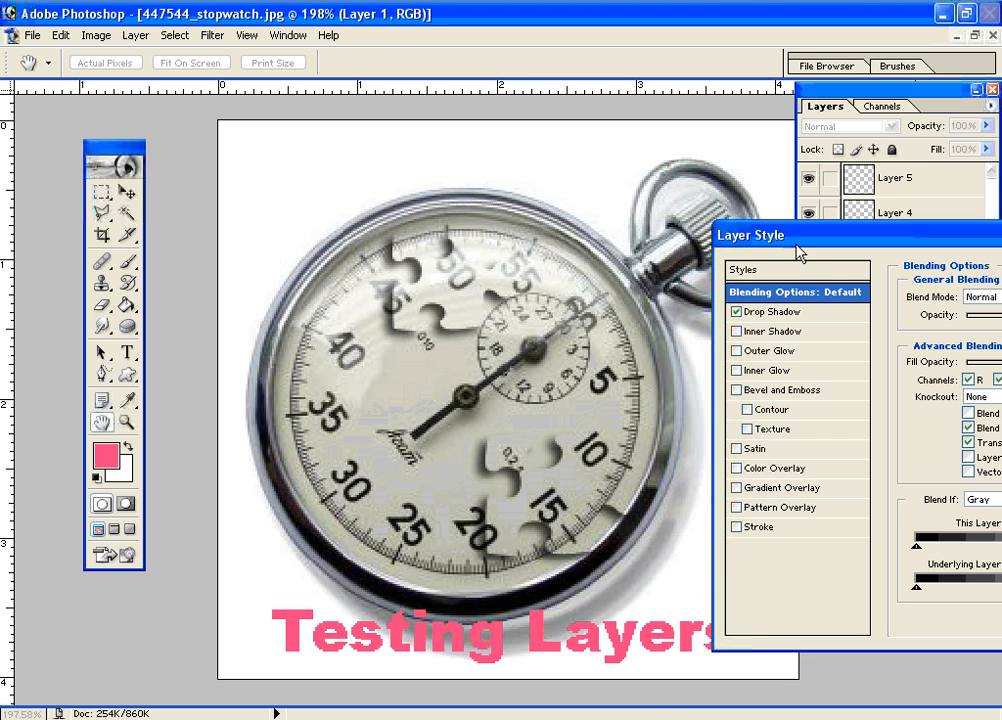
pyautogui.moveTo(727, 236); pyautogui.dragTo(285, 335)
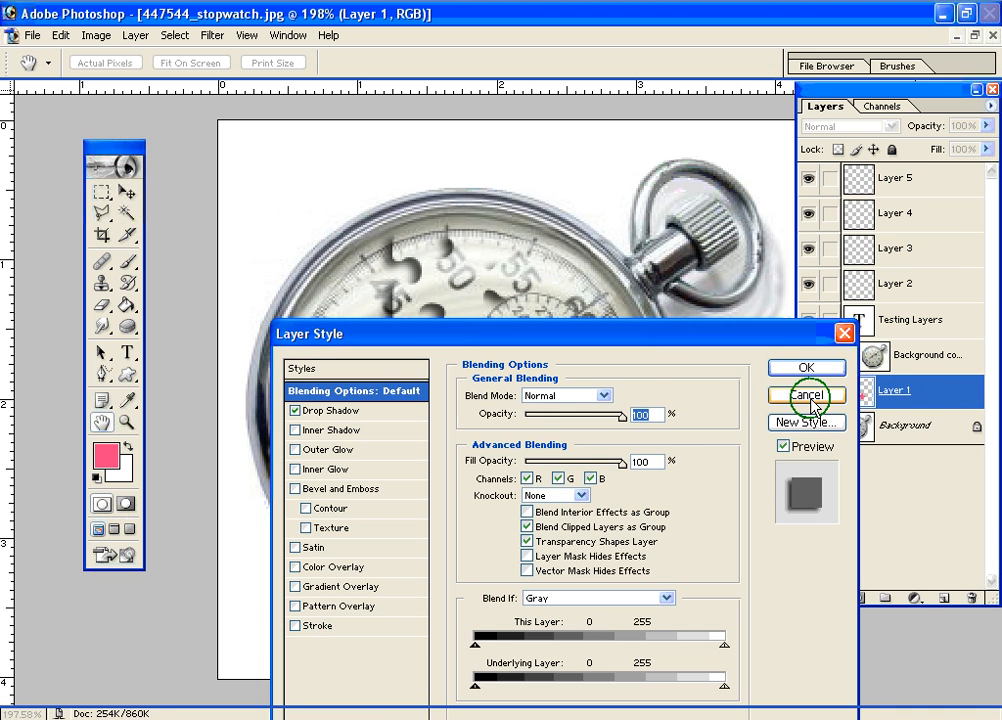
pyautogui.moveTo(735, 340); pyautogui.dragTo(581, 416)
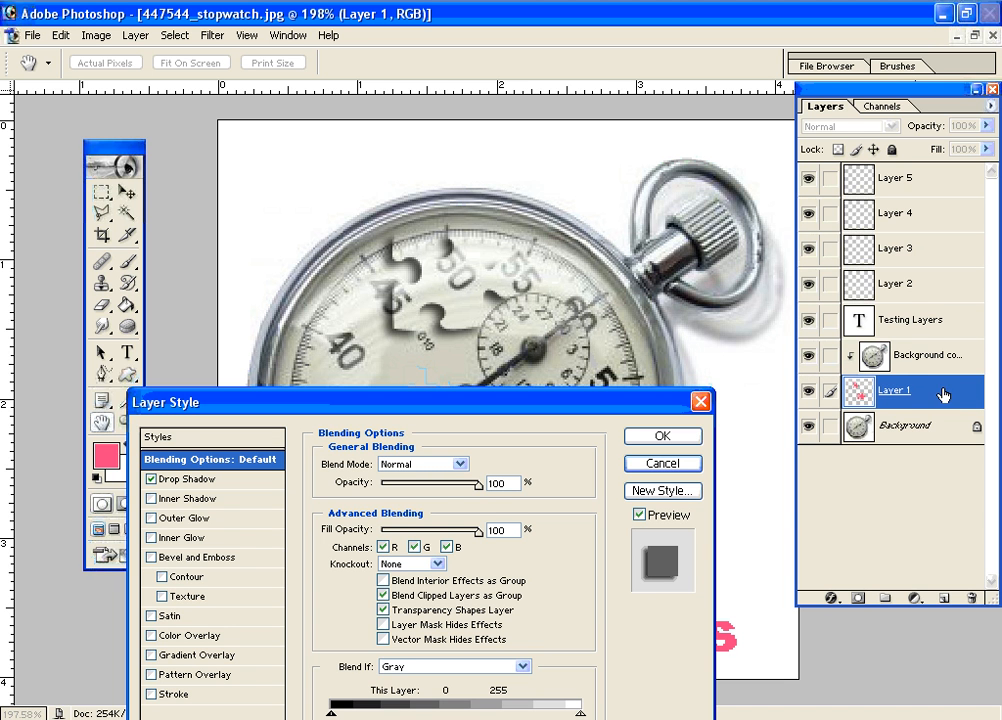
pyautogui.click(670, 467)
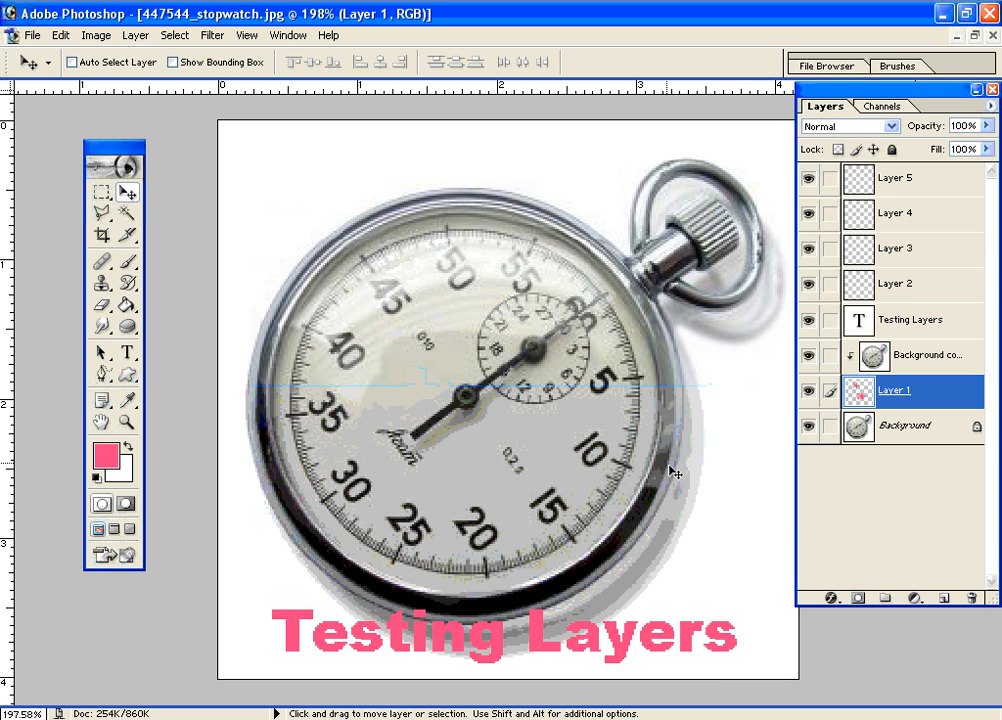
# Step: Select the Background layer and fill it with the white background color
pyautogui.click(812, 427)
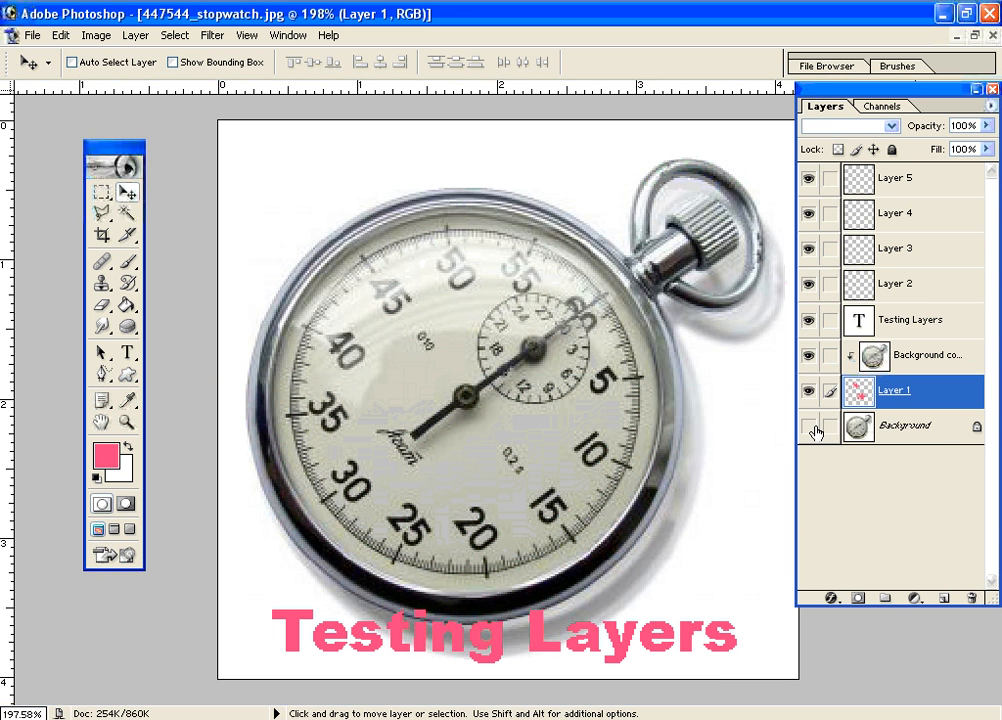
pyautogui.click(899, 431)
pyautogui.hotkey('ctrl', 'BackSpace')
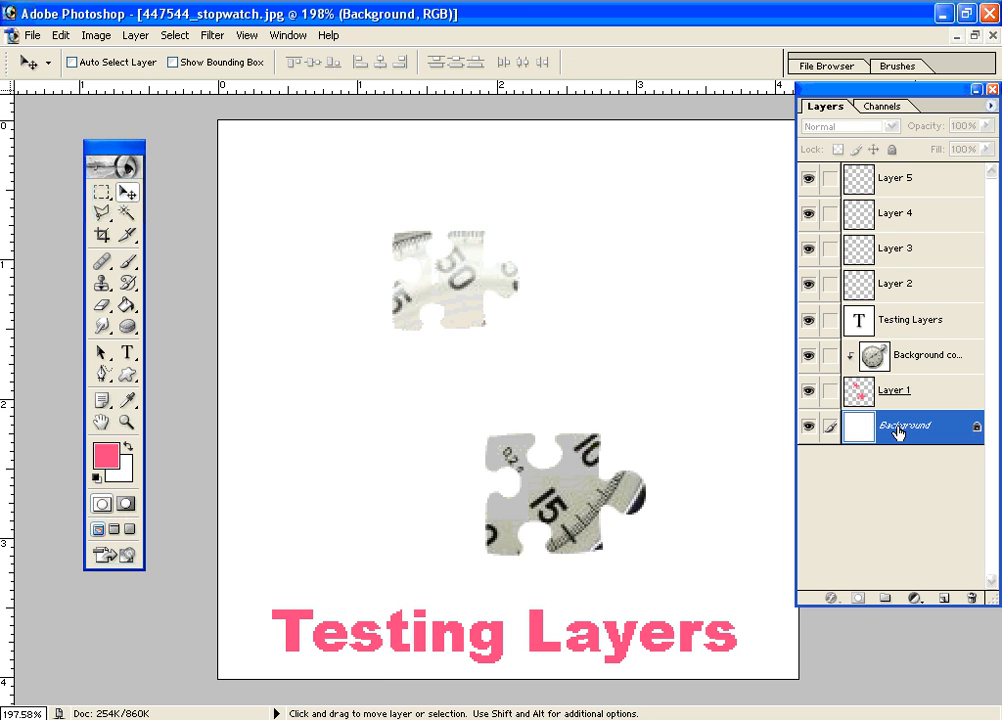
# Step: Open Layer 1's layer style settings and preview a Drop Shadow on the puzzle pieces against white, removing it again
pyautogui.click(957, 388)
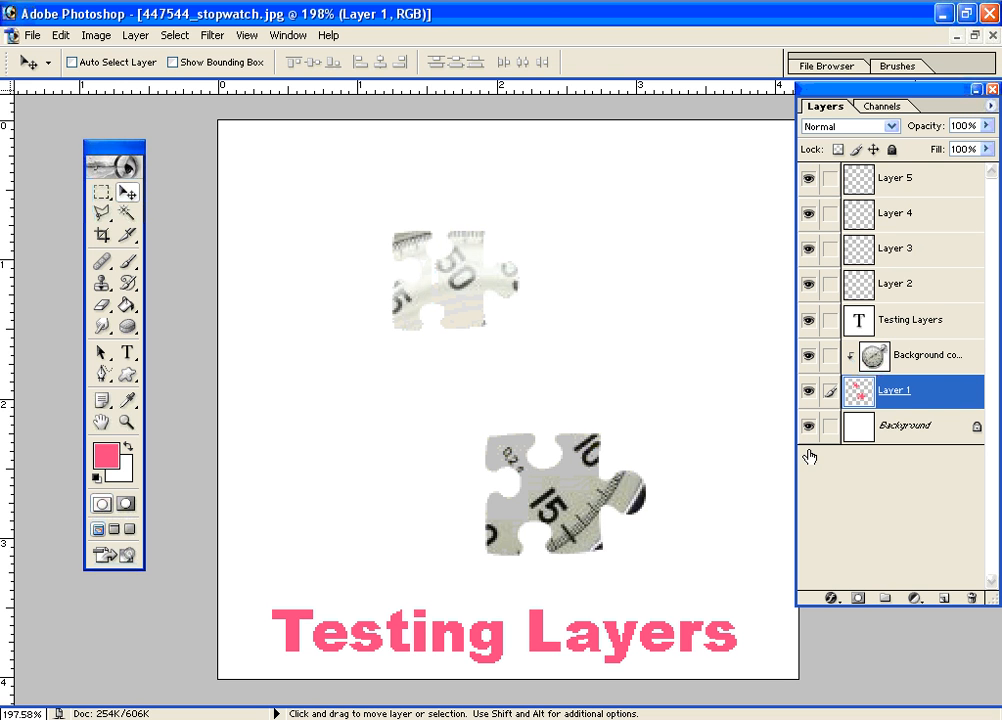
pyautogui.press('h')
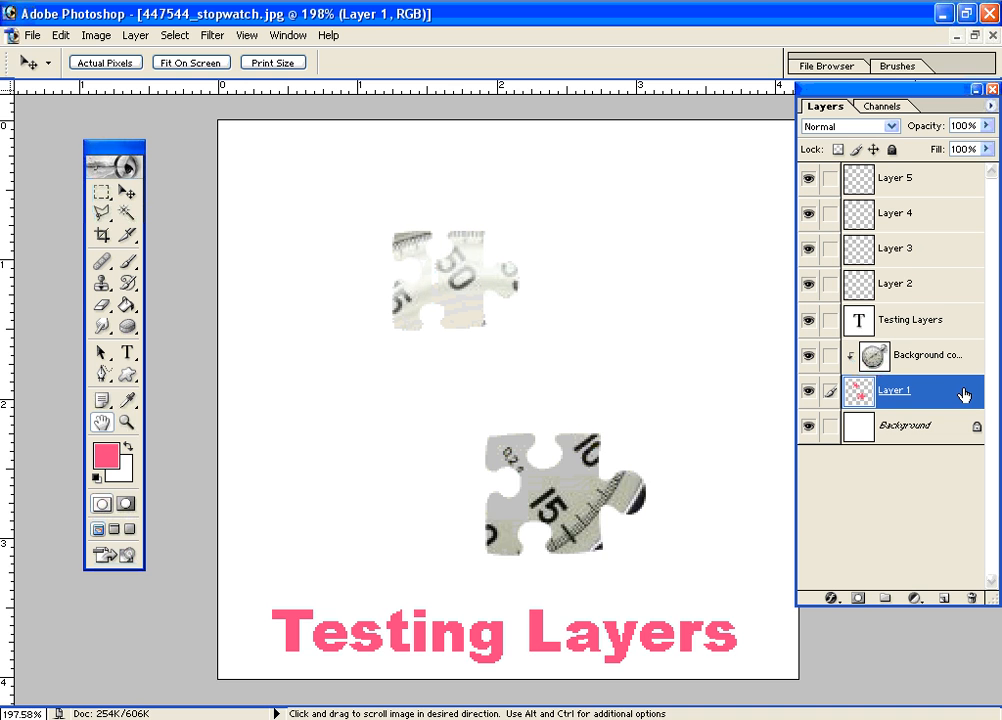
pyautogui.doubleClick(963, 395)
pyautogui.moveTo(286, 405); pyautogui.dragTo(894, 237)
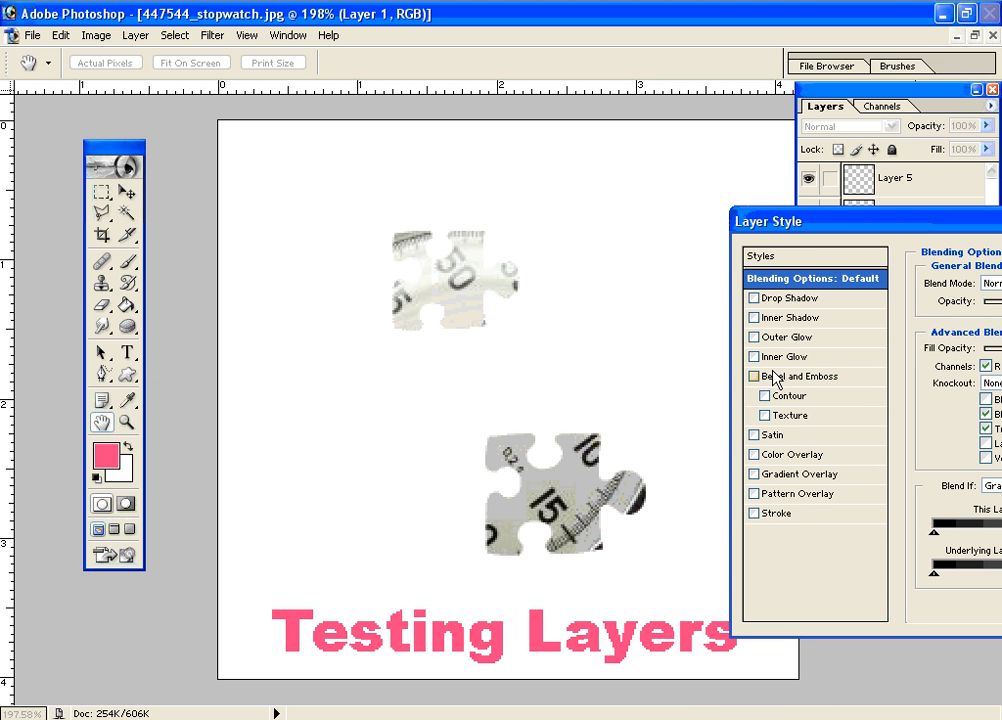
pyautogui.click(755, 299)
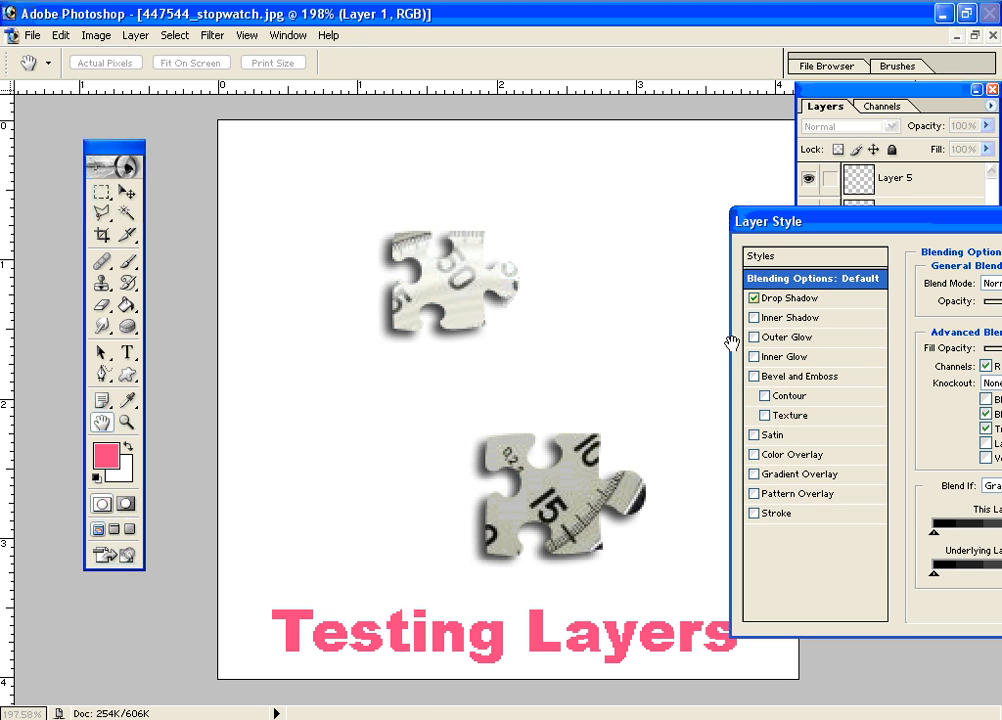
pyautogui.click(755, 298)
# Step: Preview Bevel and Emboss on the puzzle pieces, switch it off and cancel the layer style changes
pyautogui.click(755, 377)
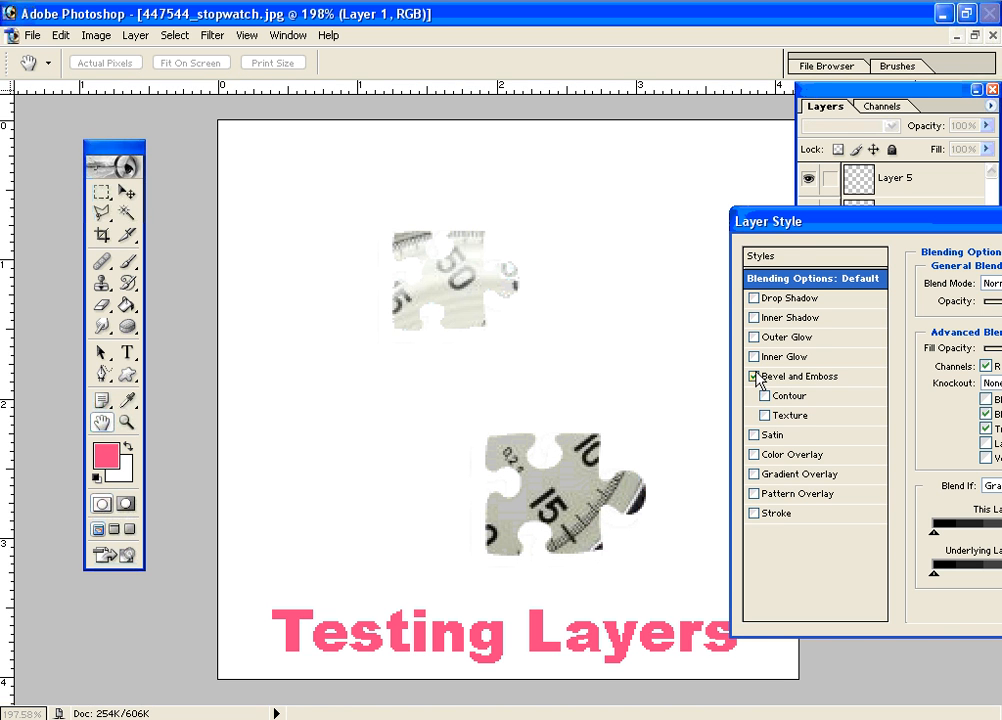
pyautogui.click(755, 377)
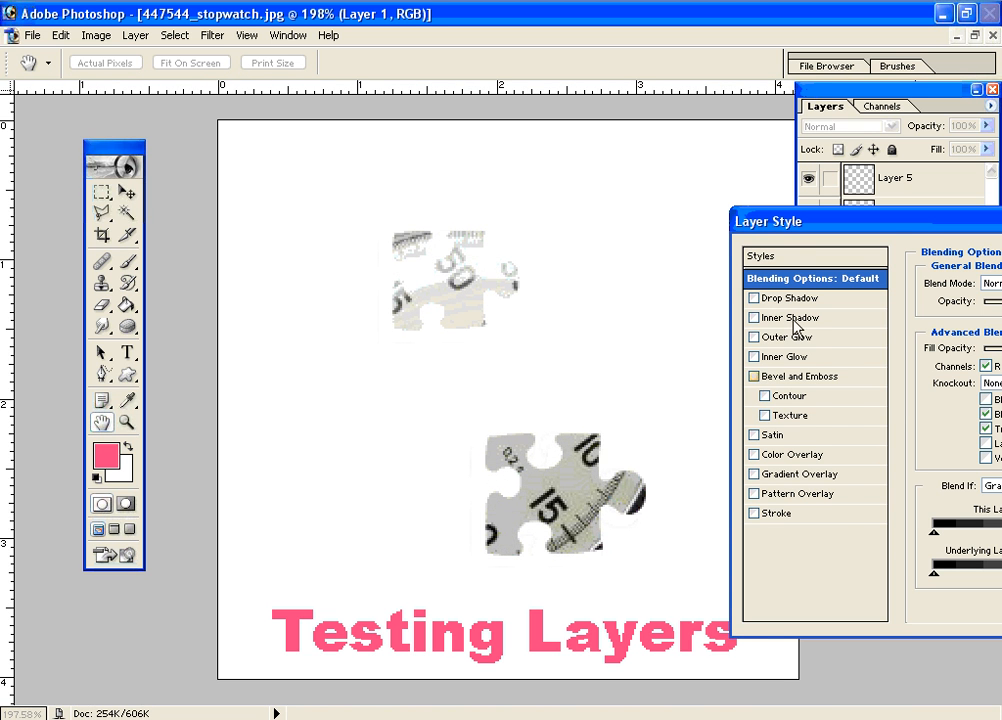
pyautogui.moveTo(888, 224); pyautogui.dragTo(748, 289)
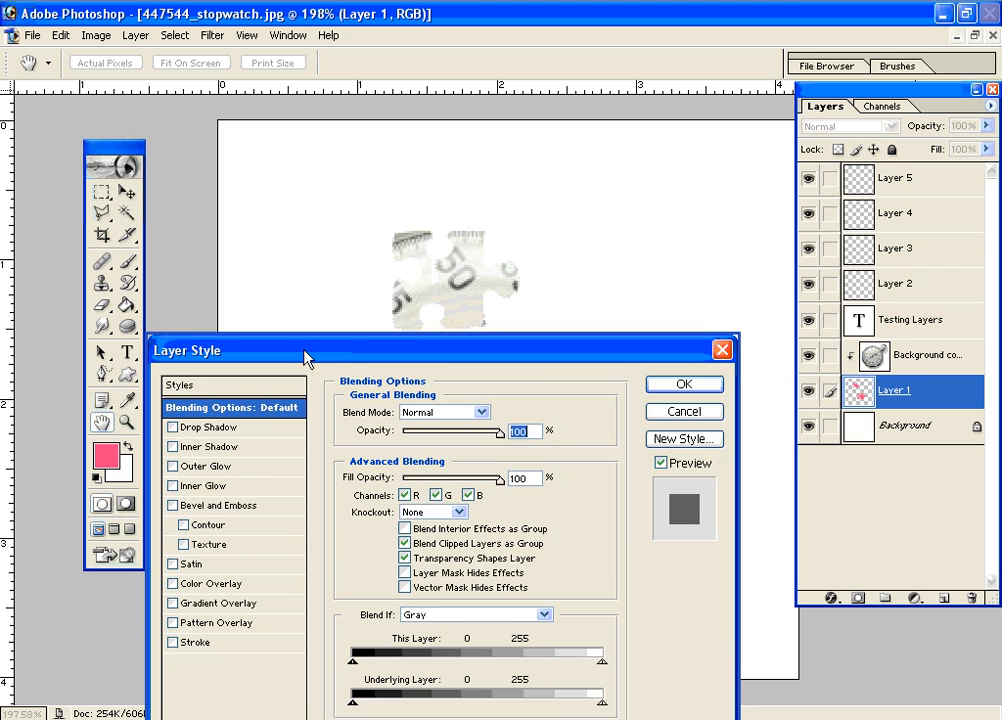
pyautogui.click(684, 416)
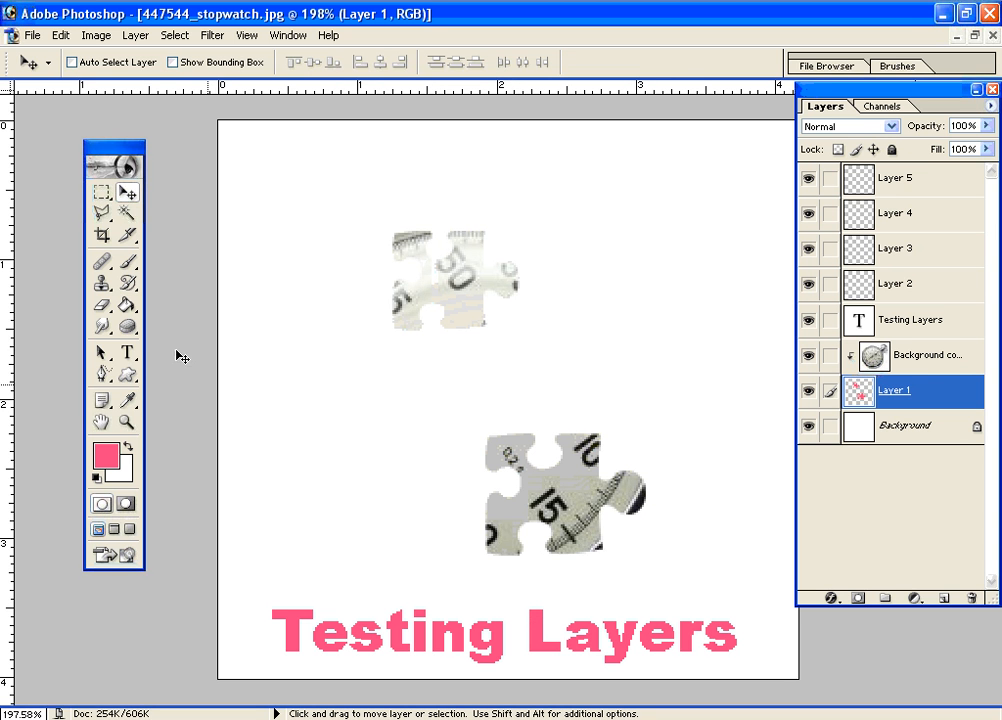
# Step: Change the font of the word "Testing" in the Testing Layers text to Bookman Old Style and commit the edit
pyautogui.click(127, 352)
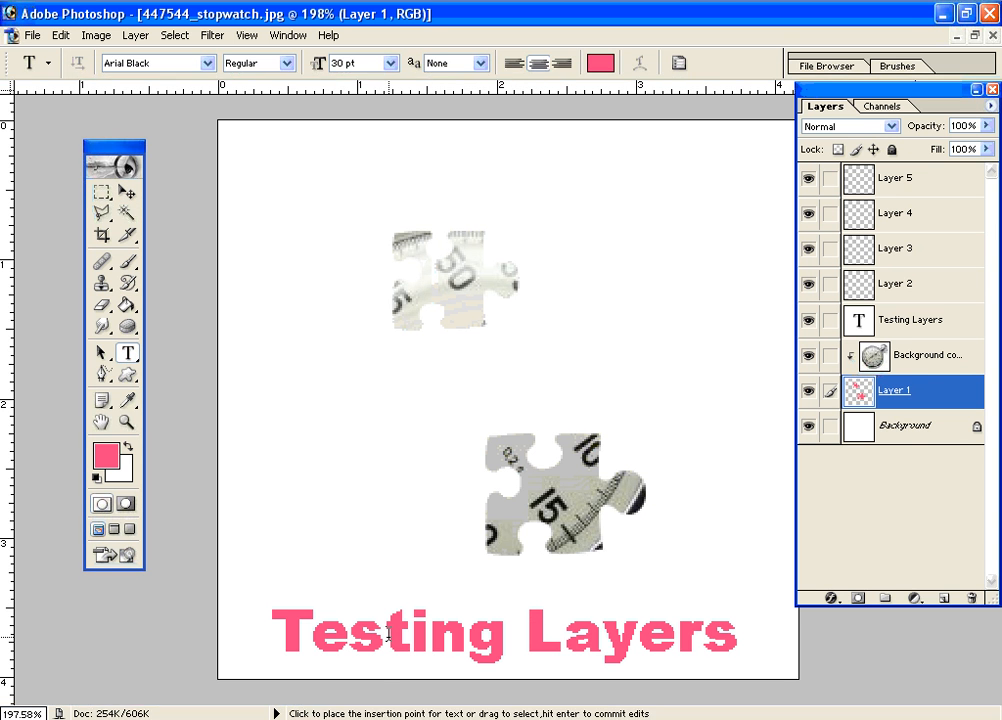
pyautogui.click(386, 632)
pyautogui.moveTo(272, 632); pyautogui.dragTo(508, 636)
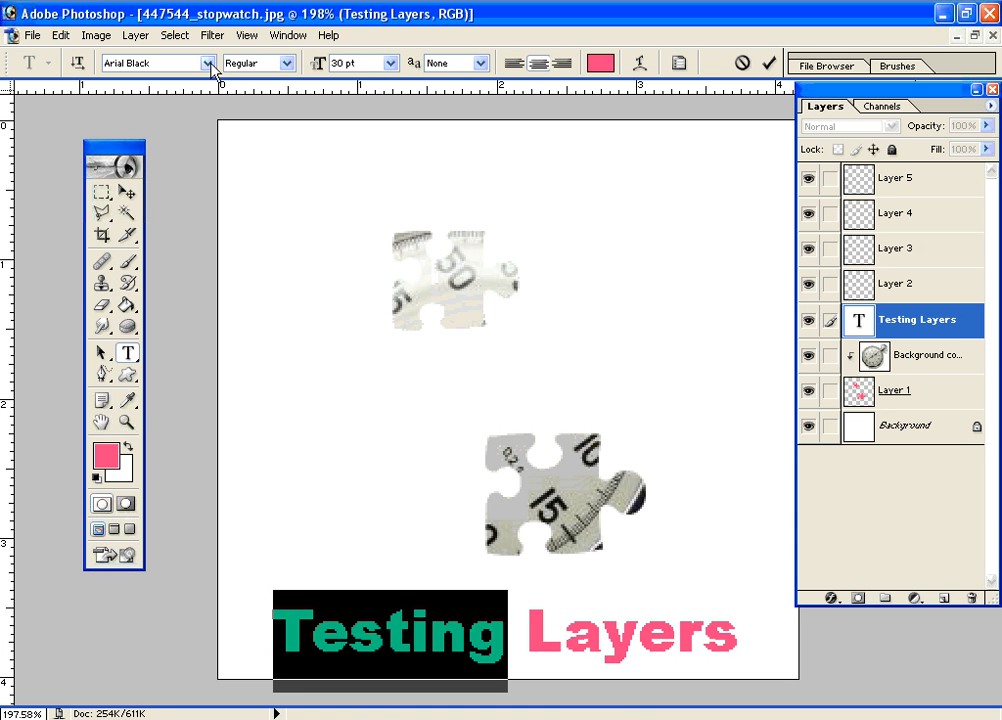
pyautogui.click(207, 63)
pyautogui.click(215, 209)
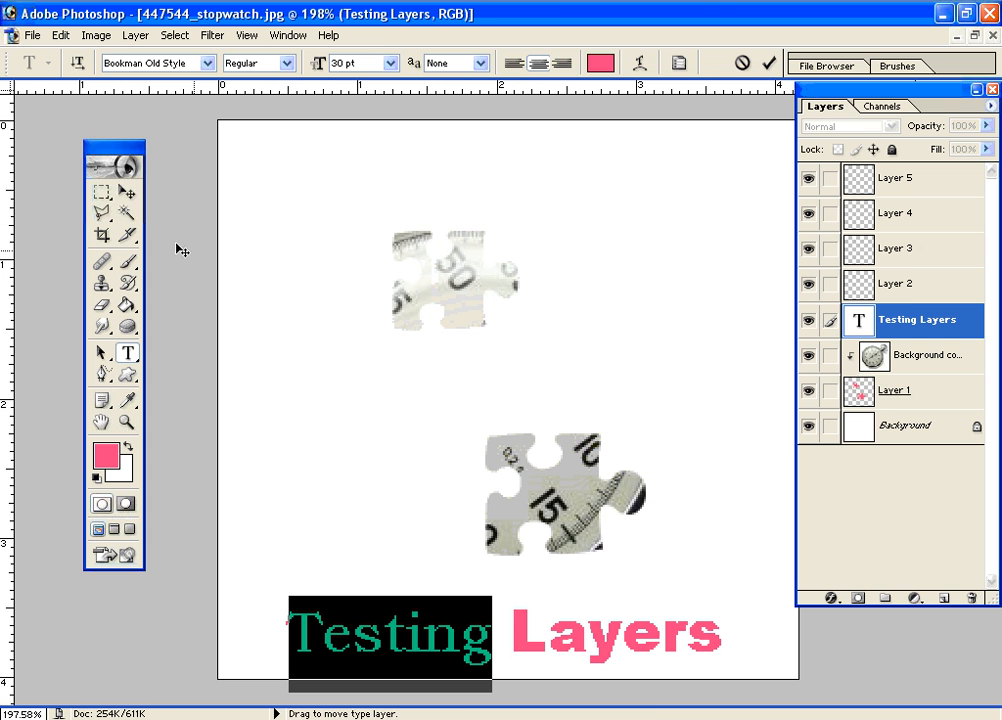
pyautogui.click(126, 191)
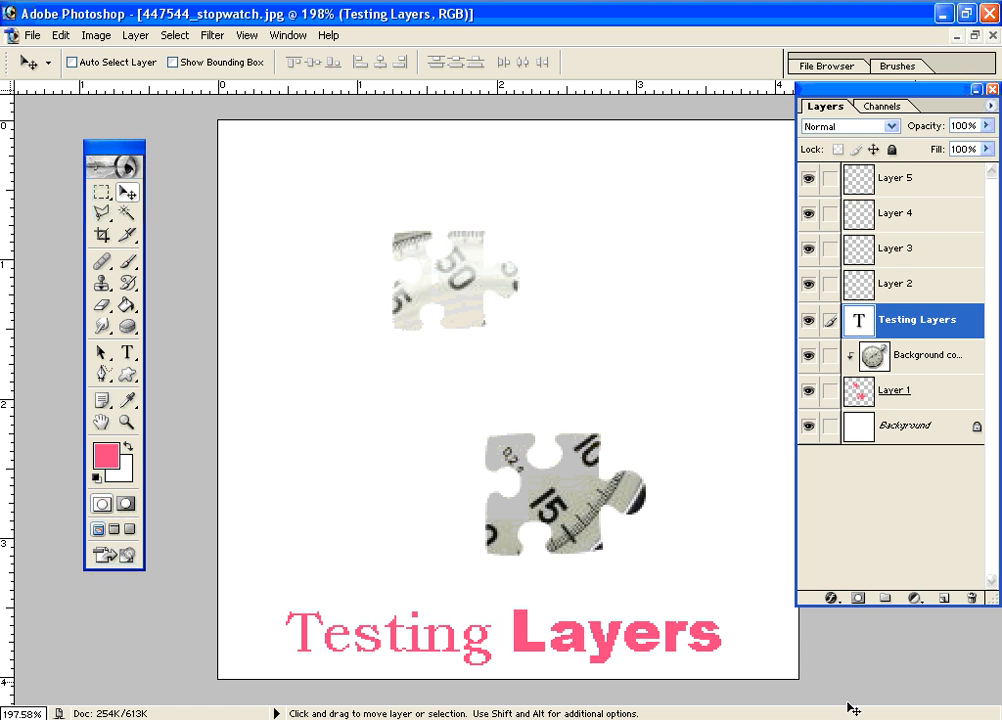
# Step: Switch from the stage display.jpg document to the 447544_stopwatch.jpg image
pyautogui.rightClick(780, 715)
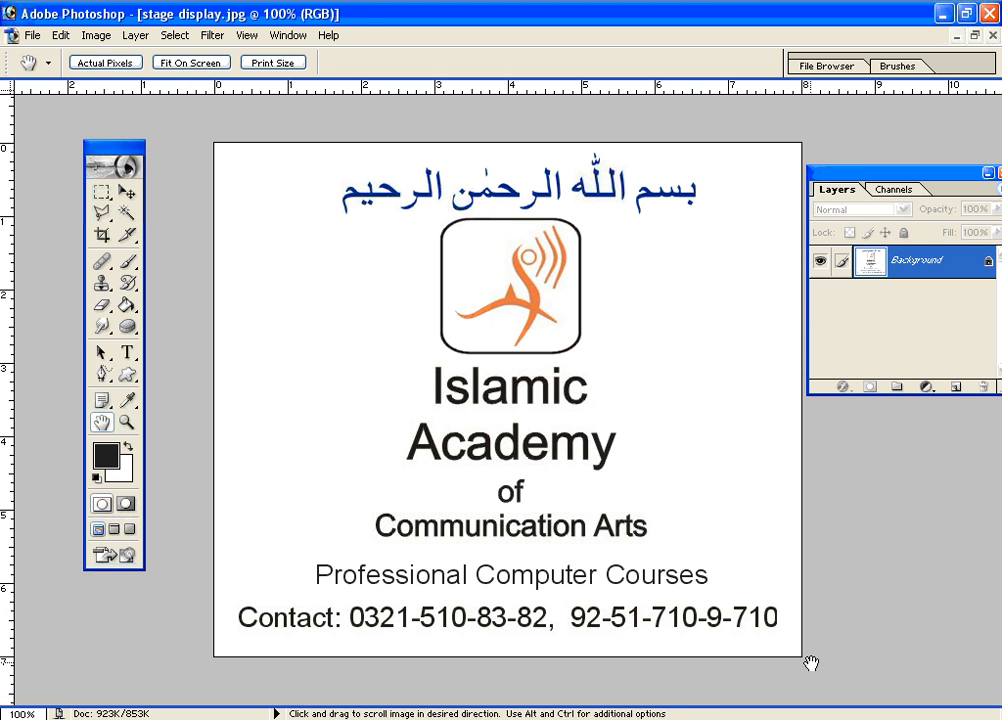
pyautogui.hotkey('ctrl', 'Tab')
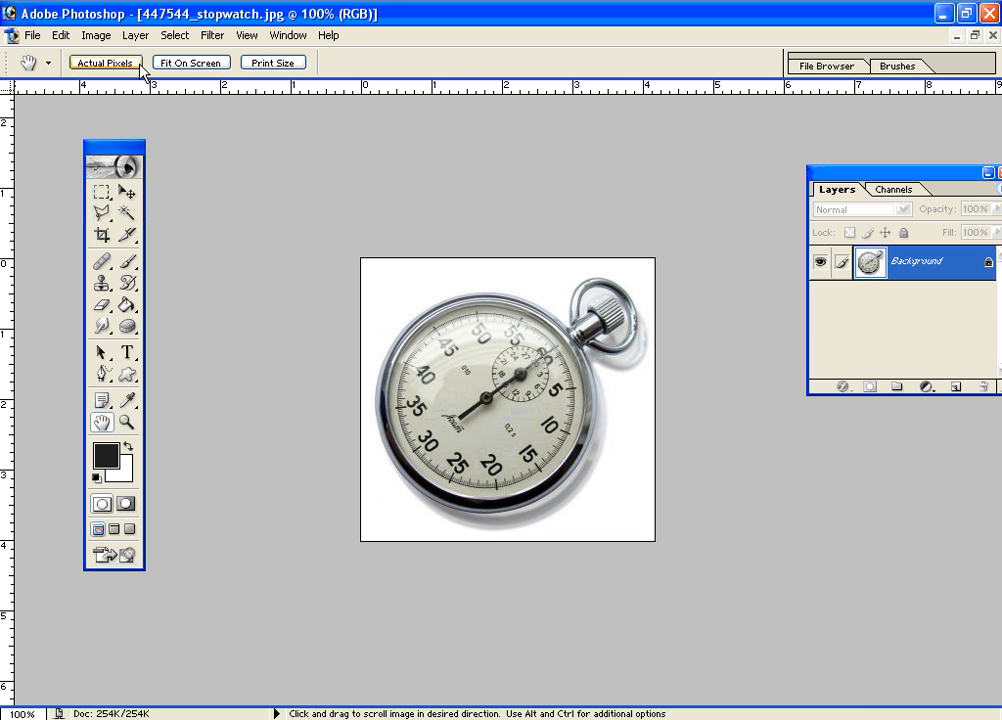
# Step: Draw a tall rectangular marquee selection over the middle of the stopwatch dial and deselect it
pyautogui.click(104, 193)
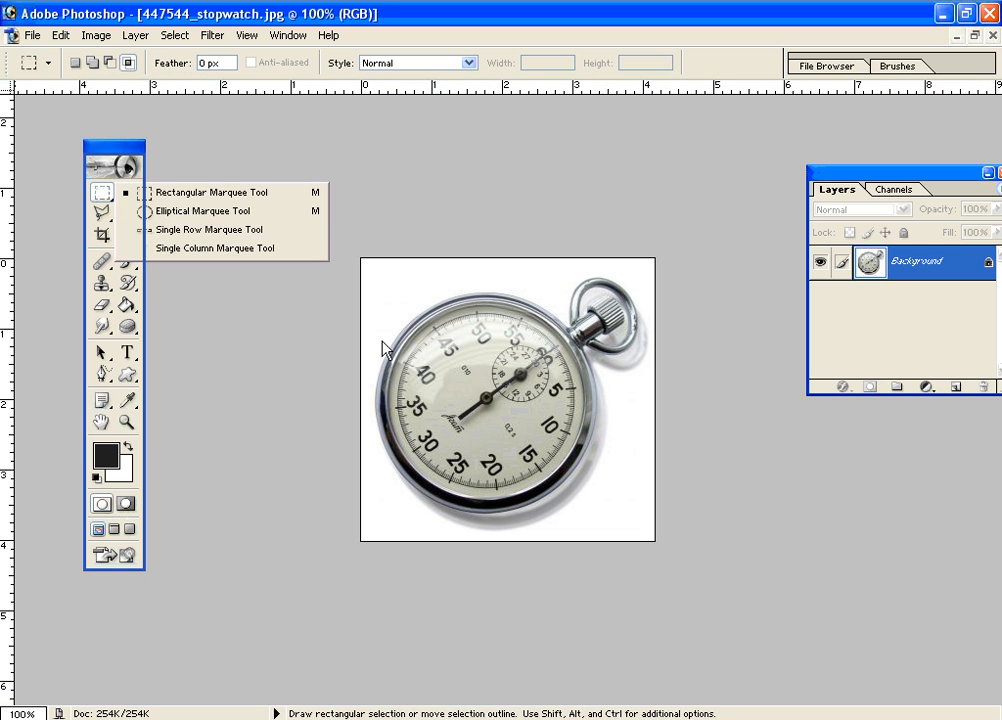
pyautogui.click(160, 195)
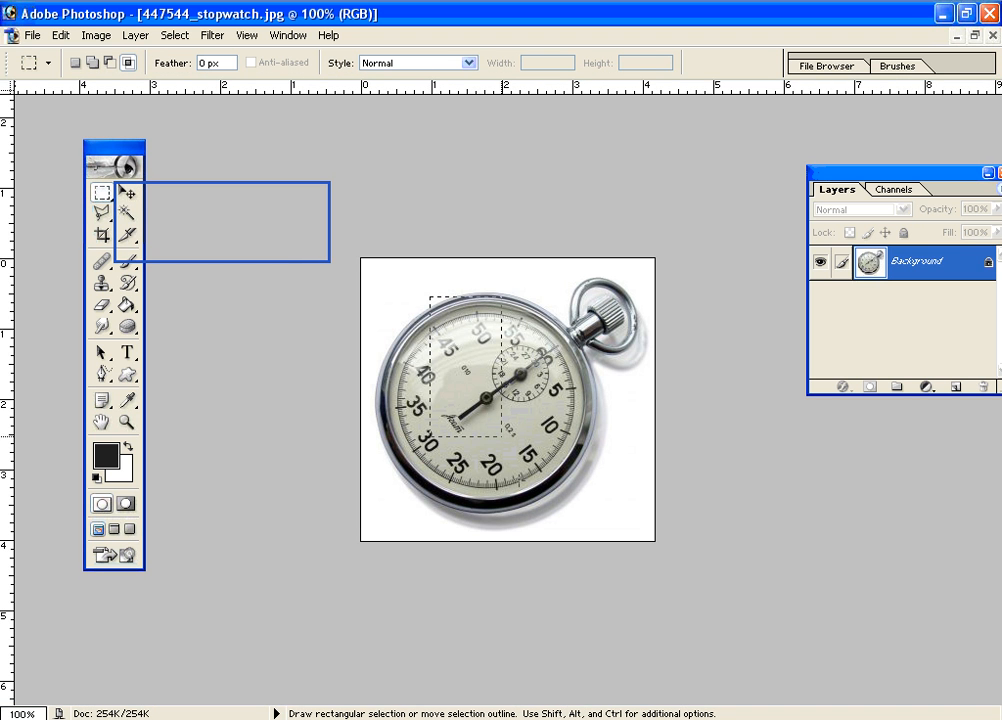
pyautogui.moveTo(502, 437); pyautogui.dragTo(540, 505)
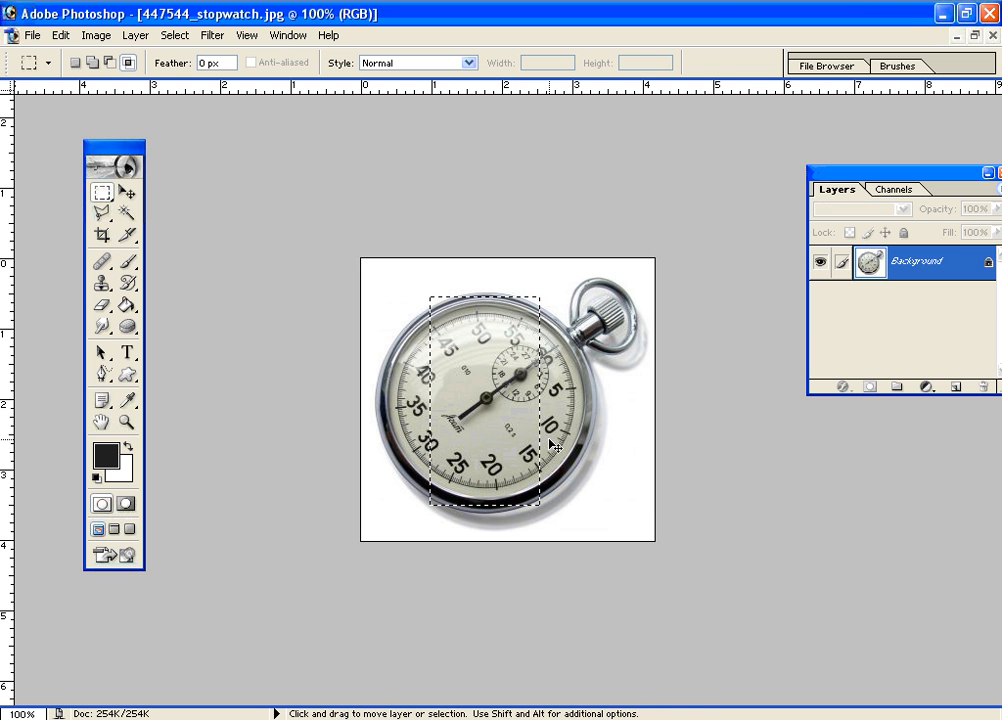
pyautogui.hotkey('ctrl', 'd')
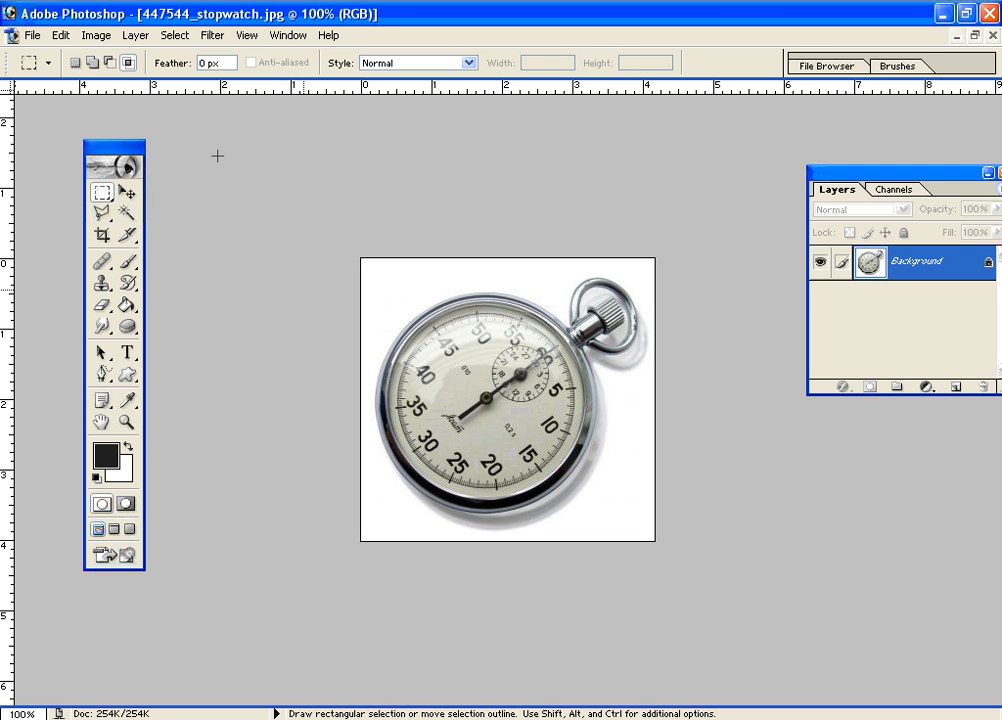
pyautogui.click(212, 36)
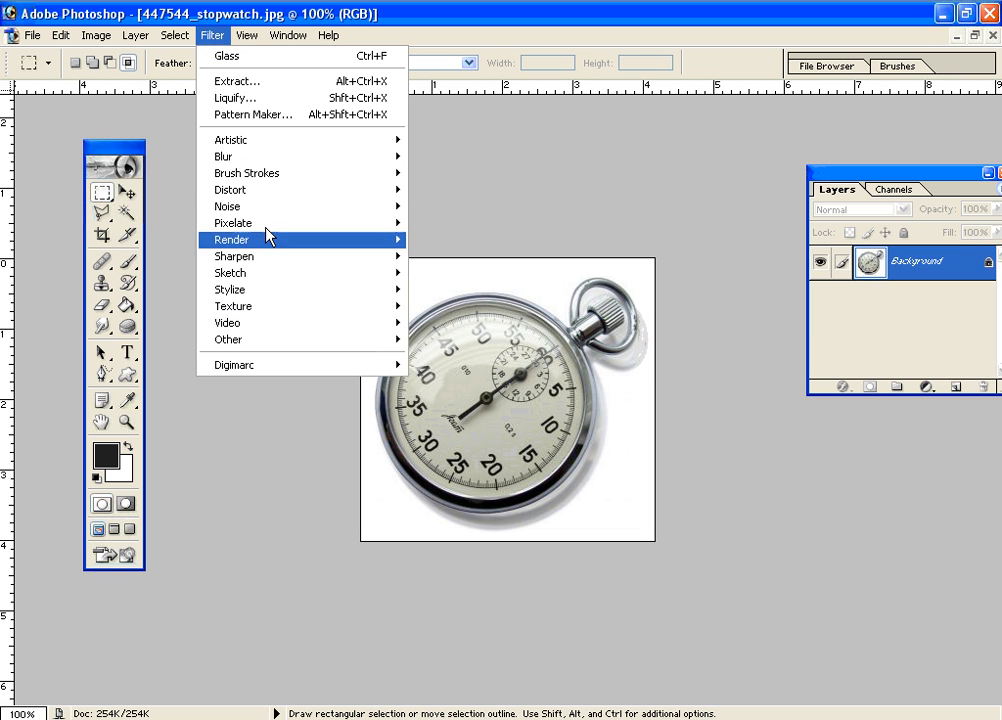
pyautogui.moveTo(258, 150)
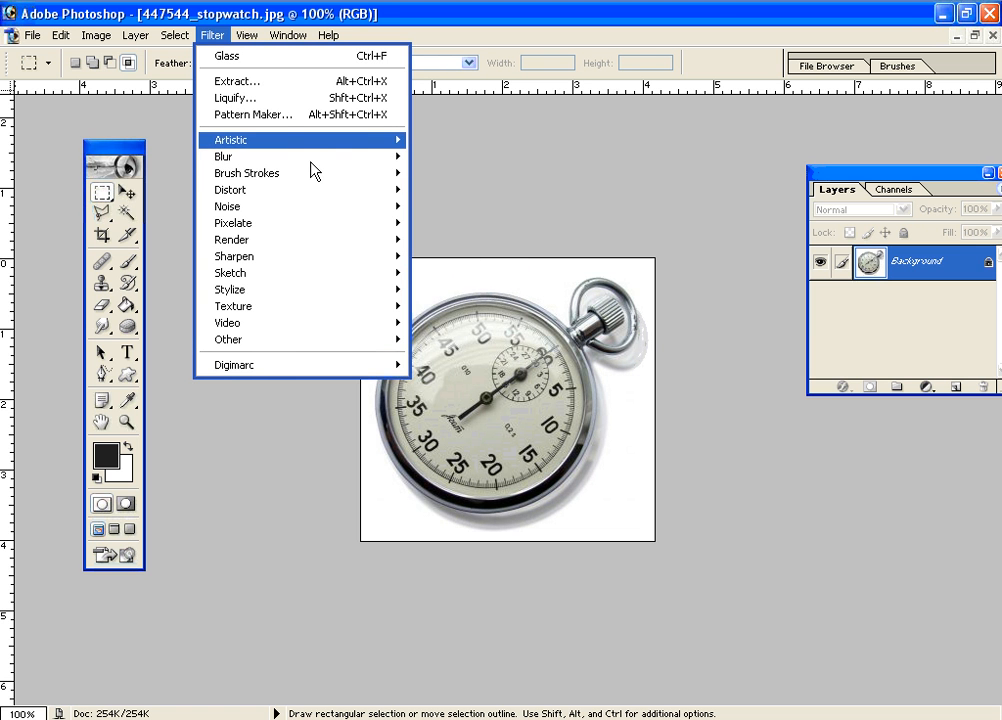
pyautogui.moveTo(305, 197)
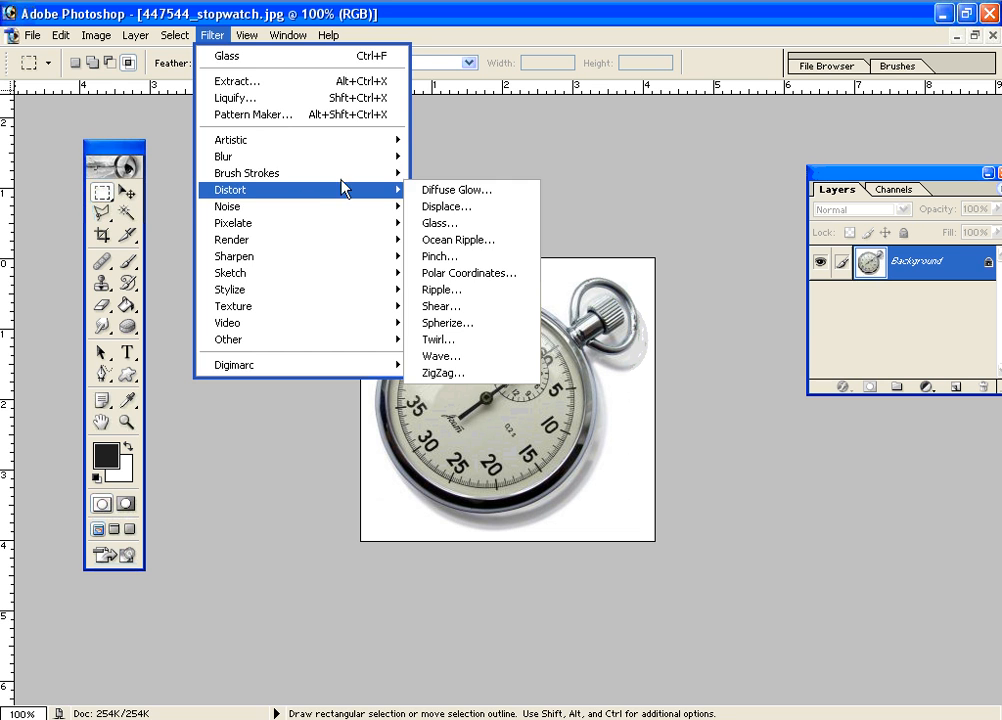
pyautogui.click(463, 138)
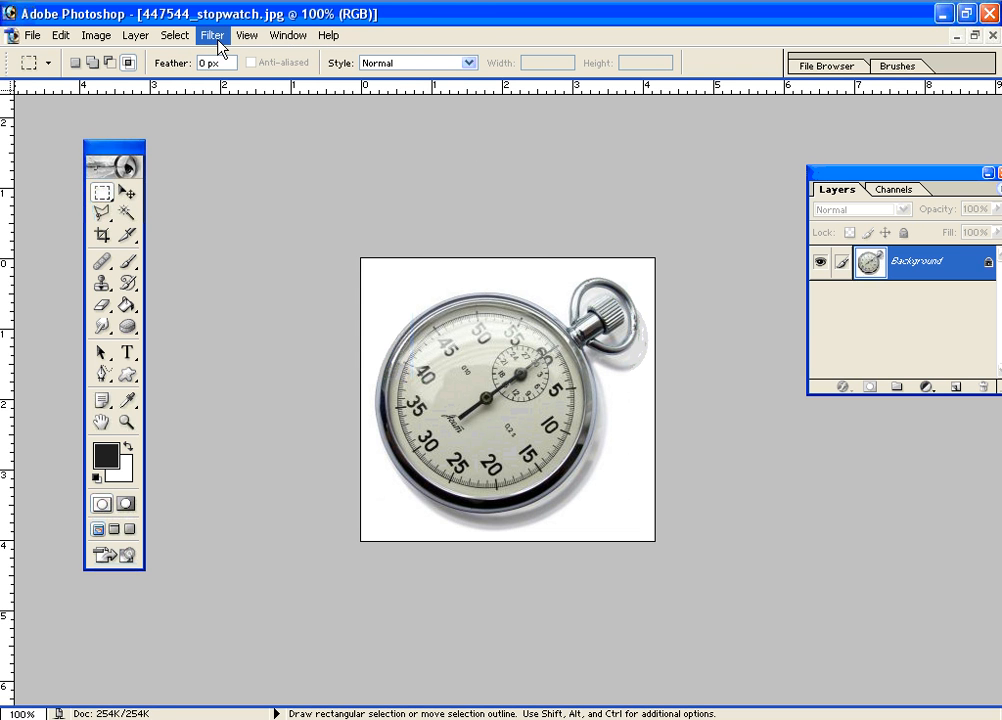
# Step: Open the Glass distortion filter for the whole stopwatch image and move its dialog away from the dial
pyautogui.click(218, 38)
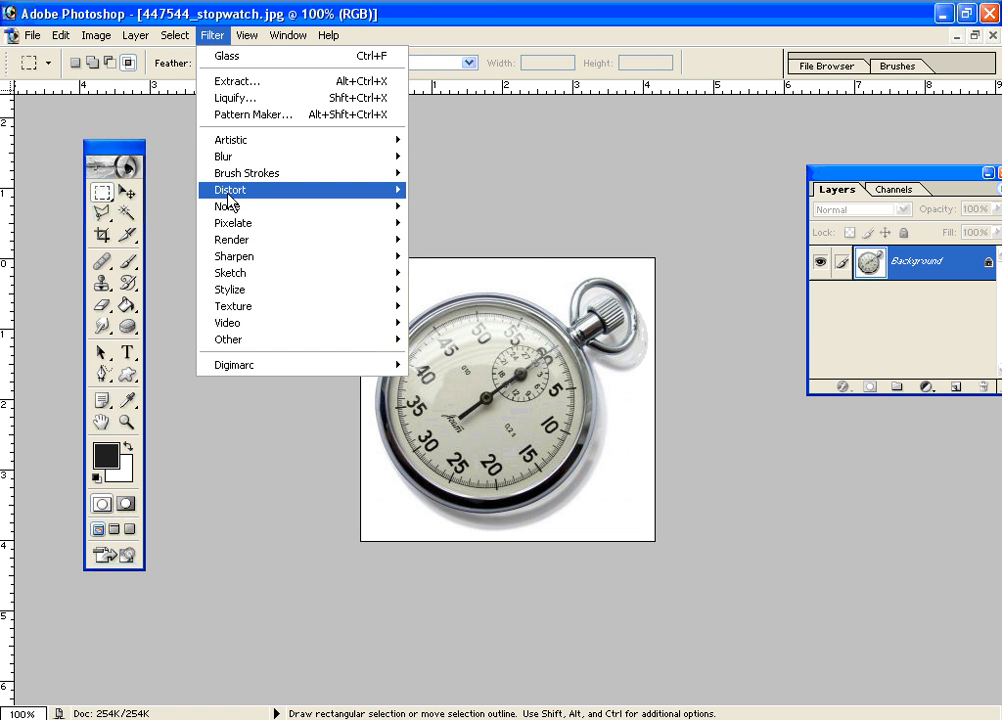
pyautogui.moveTo(228, 197)
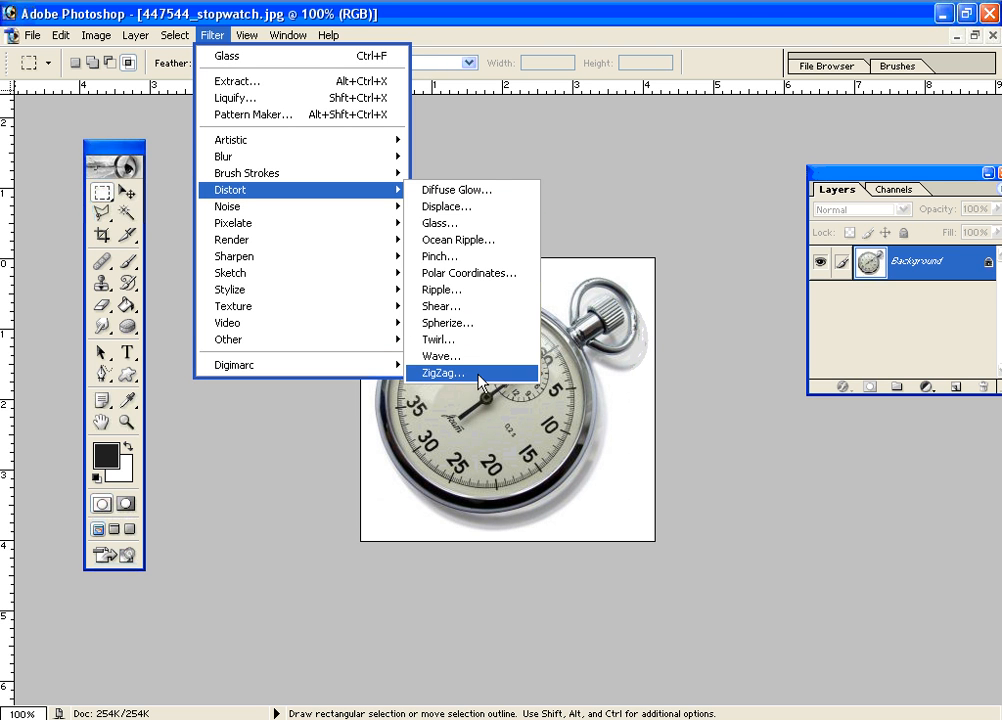
pyautogui.click(441, 224)
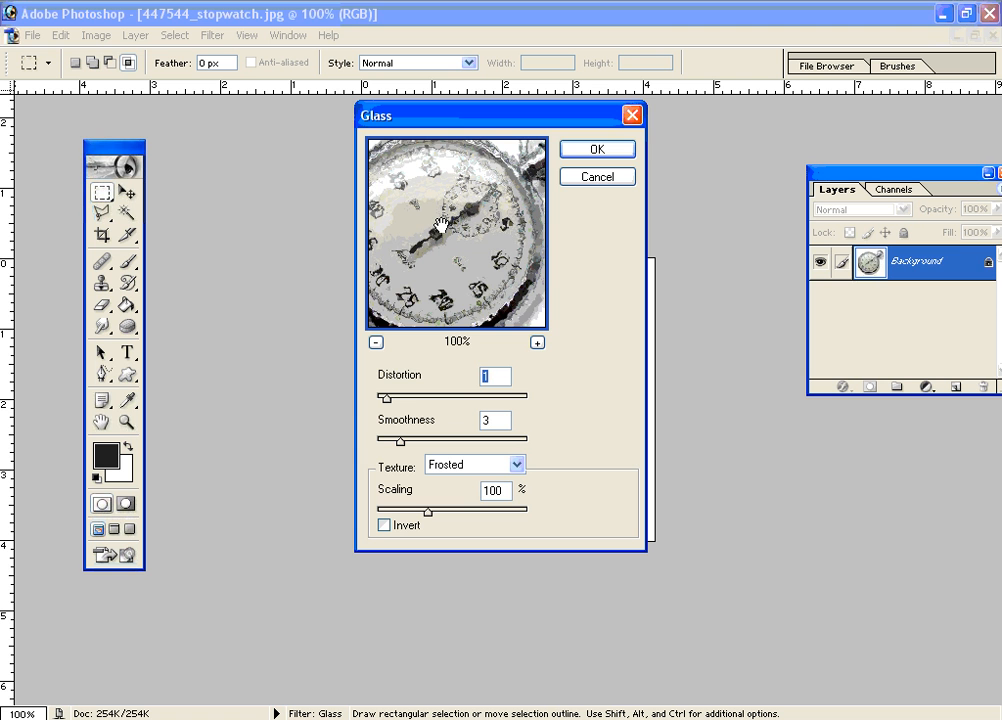
pyautogui.moveTo(461, 121); pyautogui.dragTo(613, 154)
pyautogui.moveTo(592, 330); pyautogui.dragTo(594, 324)
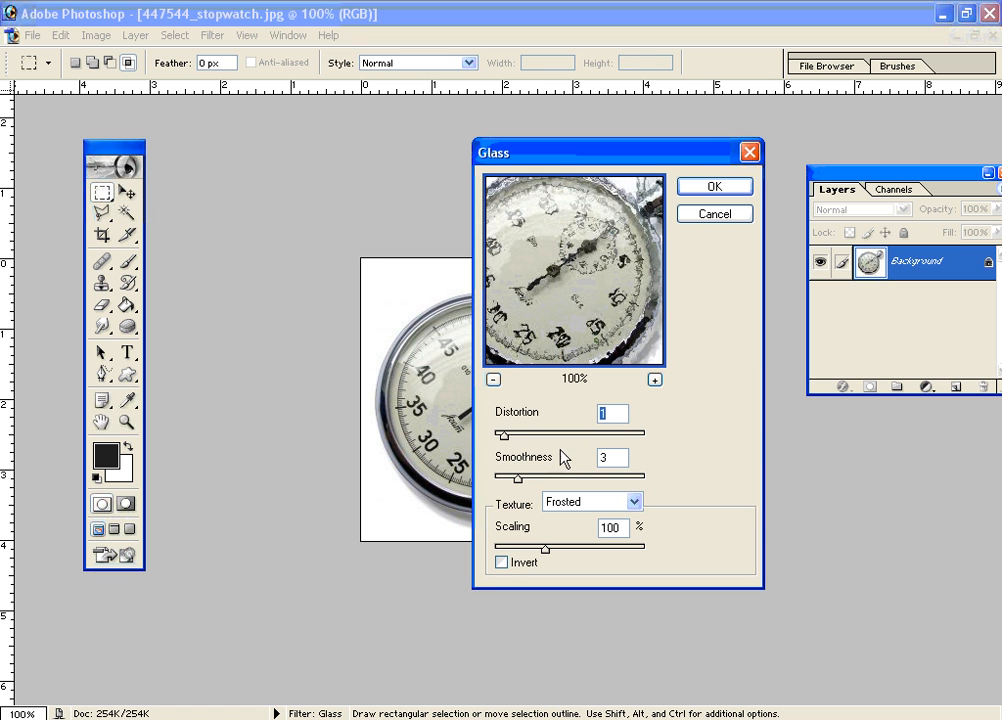
pyautogui.moveTo(632, 167); pyautogui.dragTo(728, 273)
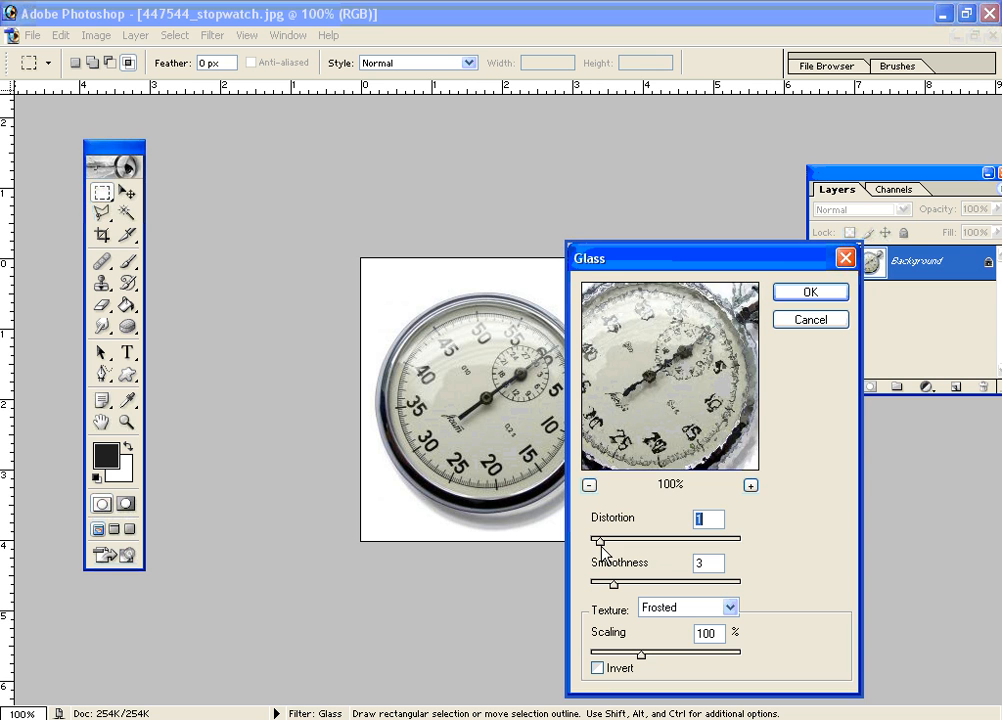
# Step: Preview the Glass filter with distortion at 5 and 2, and with smoothness at 8 and back at 3
pyautogui.moveTo(600, 542); pyautogui.dragTo(611, 546)
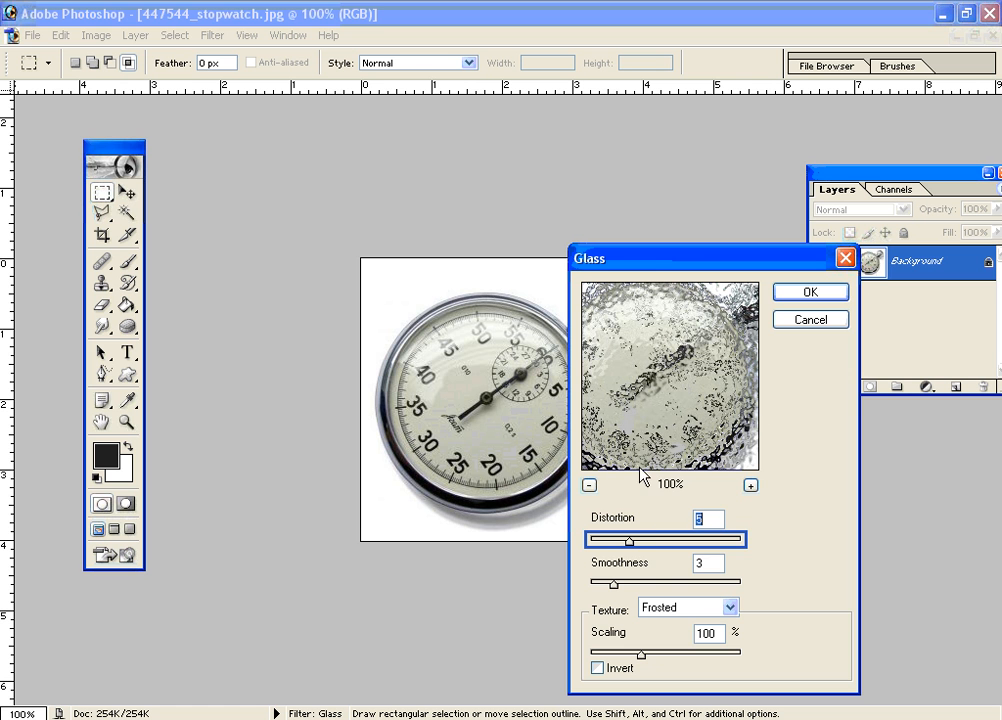
pyautogui.moveTo(632, 543); pyautogui.dragTo(605, 541)
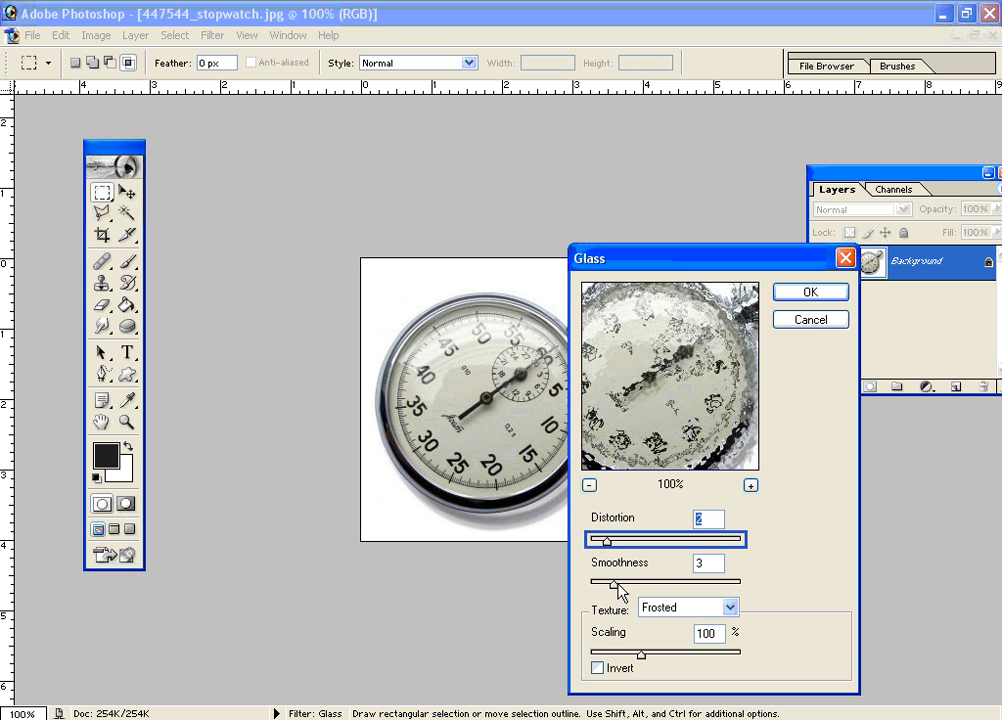
pyautogui.moveTo(618, 591); pyautogui.dragTo(667, 592)
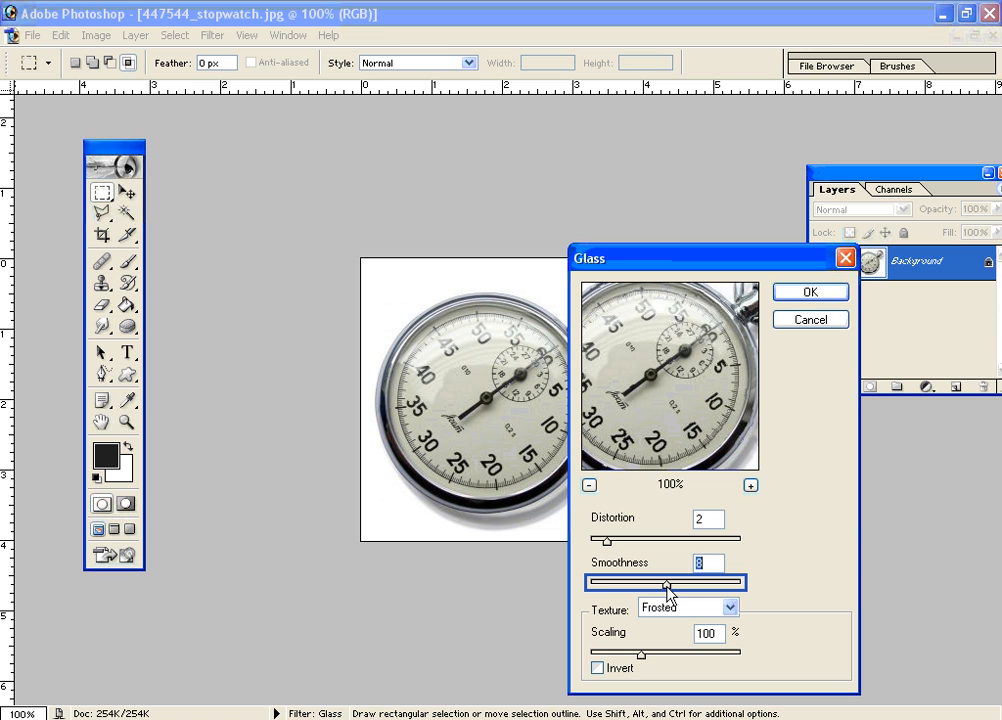
pyautogui.moveTo(669, 588); pyautogui.dragTo(614, 584)
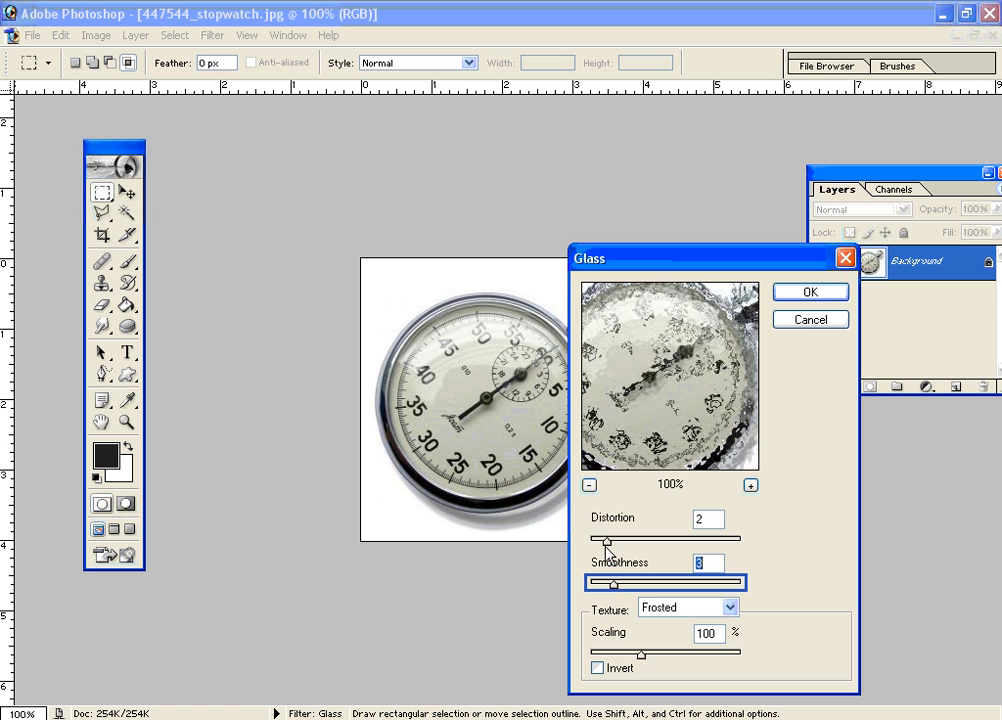
# Step: Apply the Frosted Glass filter to the whole image with distortion 2 and smoothness 3, and undo it
pyautogui.moveTo(606, 539); pyautogui.dragTo(608, 545)
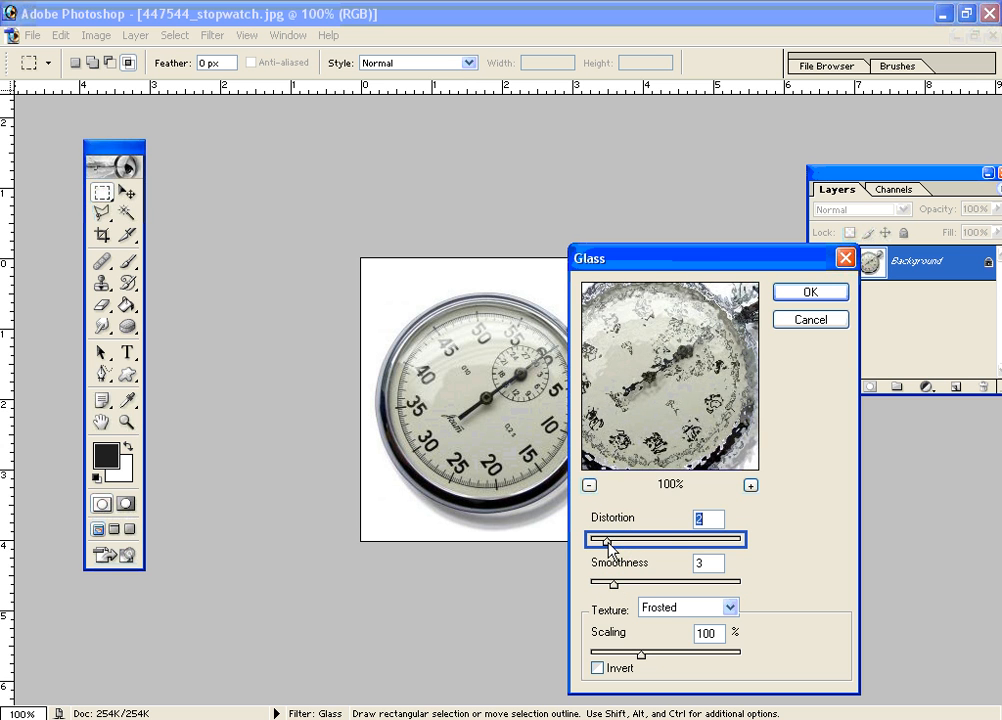
pyautogui.click(670, 452)
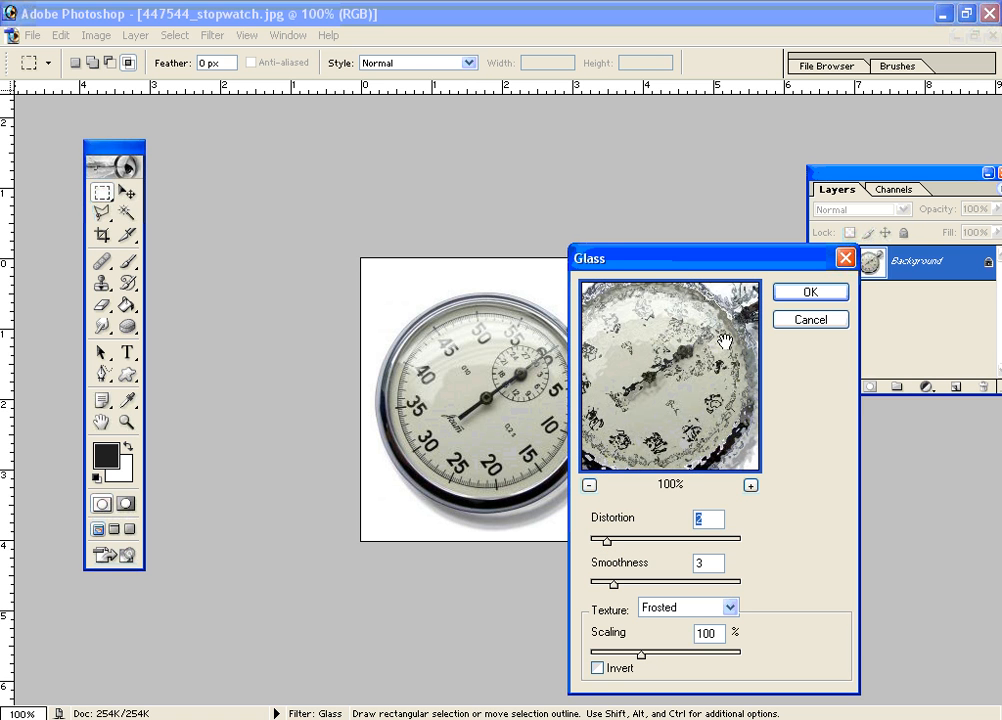
pyautogui.click(782, 292)
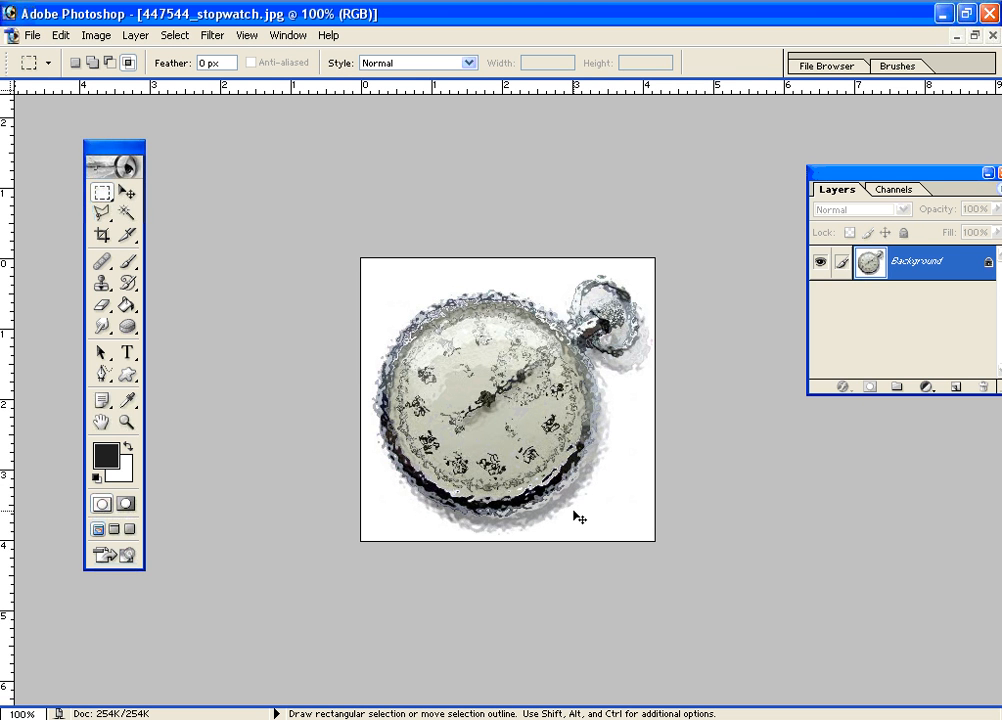
pyautogui.hotkey('ctrl', 'z')
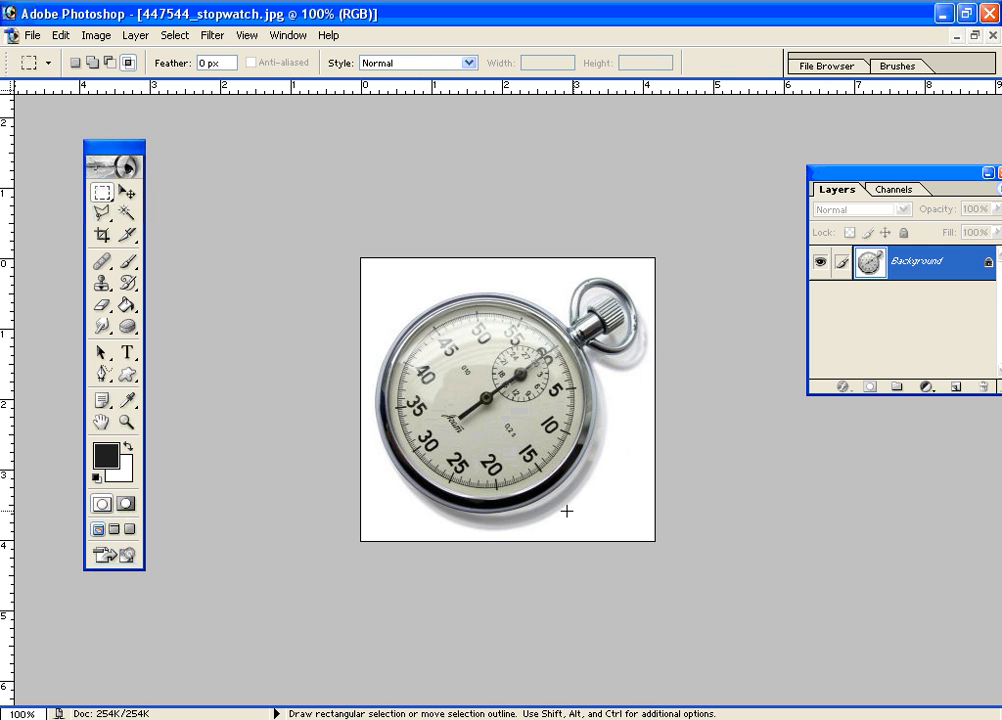
# Step: Open the Chalk & Charcoal sketch filter for the stopwatch image and try a charcoal area of 11
pyautogui.click(213, 36)
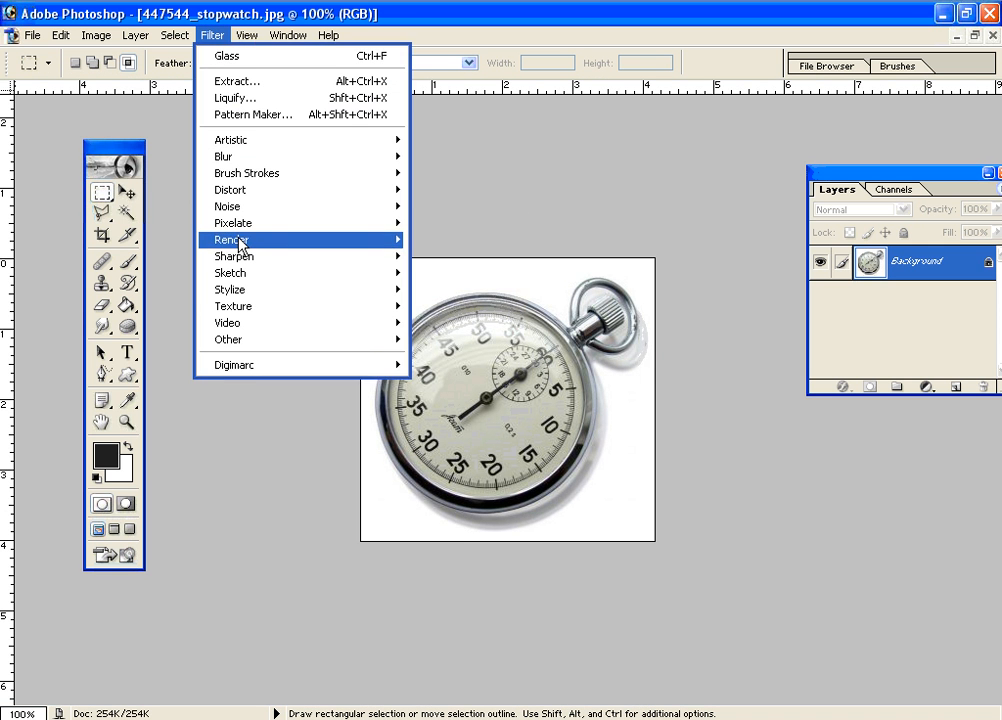
pyautogui.moveTo(256, 281)
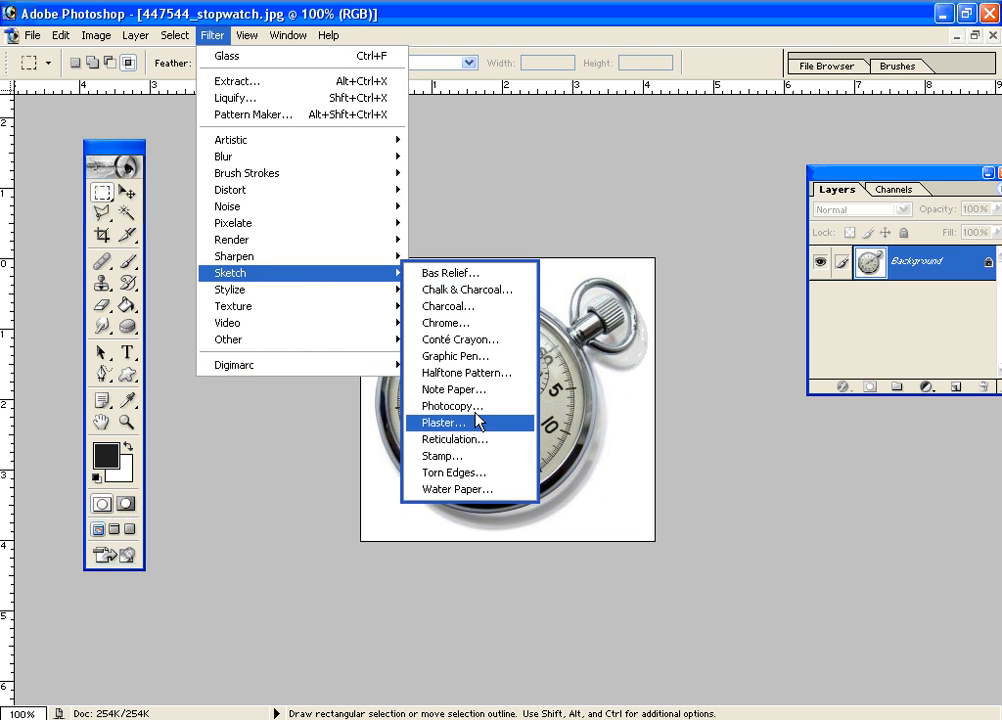
pyautogui.click(450, 289)
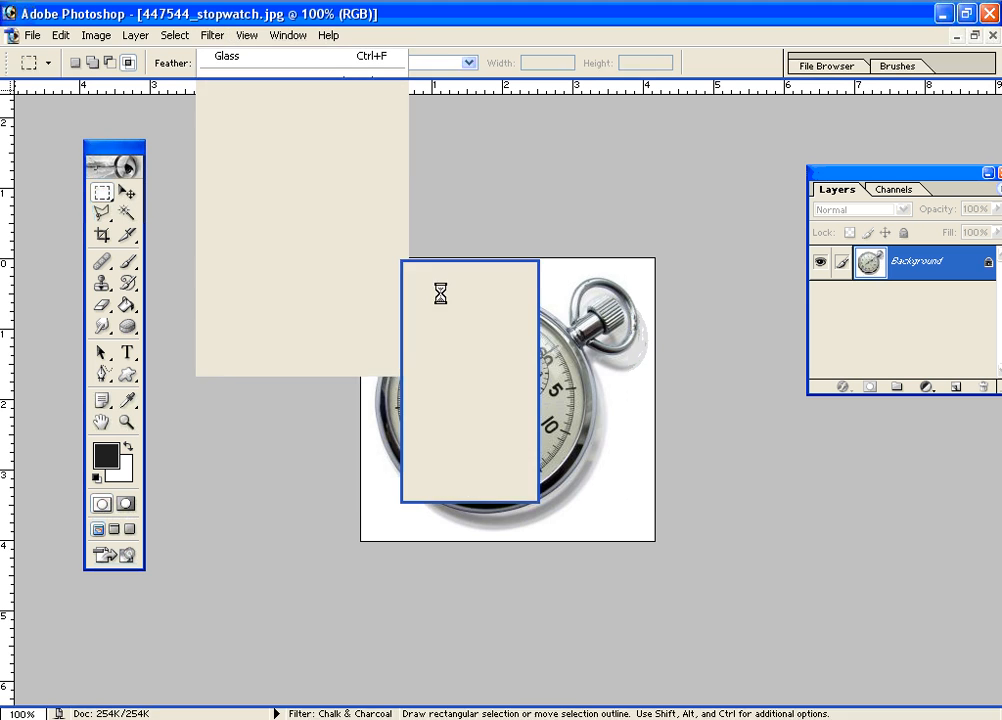
pyautogui.moveTo(441, 248)
pyautogui.mouseDown()
pyautogui.moveTo(478, 287)
pyautogui.moveTo(452, 260)
pyautogui.mouseUp()
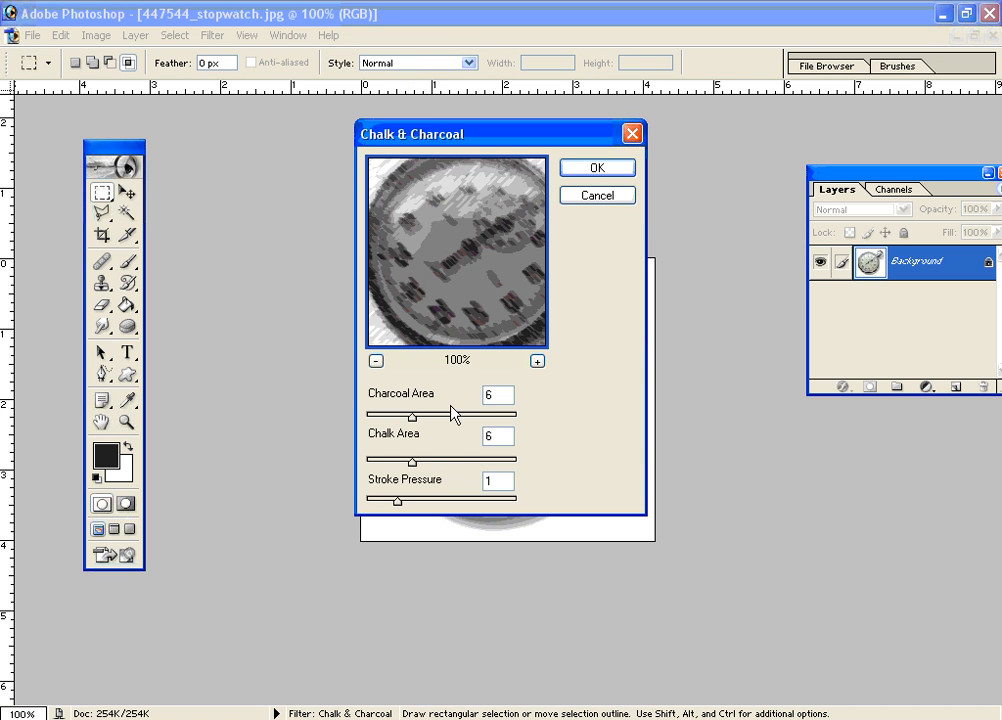
pyautogui.moveTo(412, 416); pyautogui.dragTo(447, 417)
pyautogui.click(414, 416)
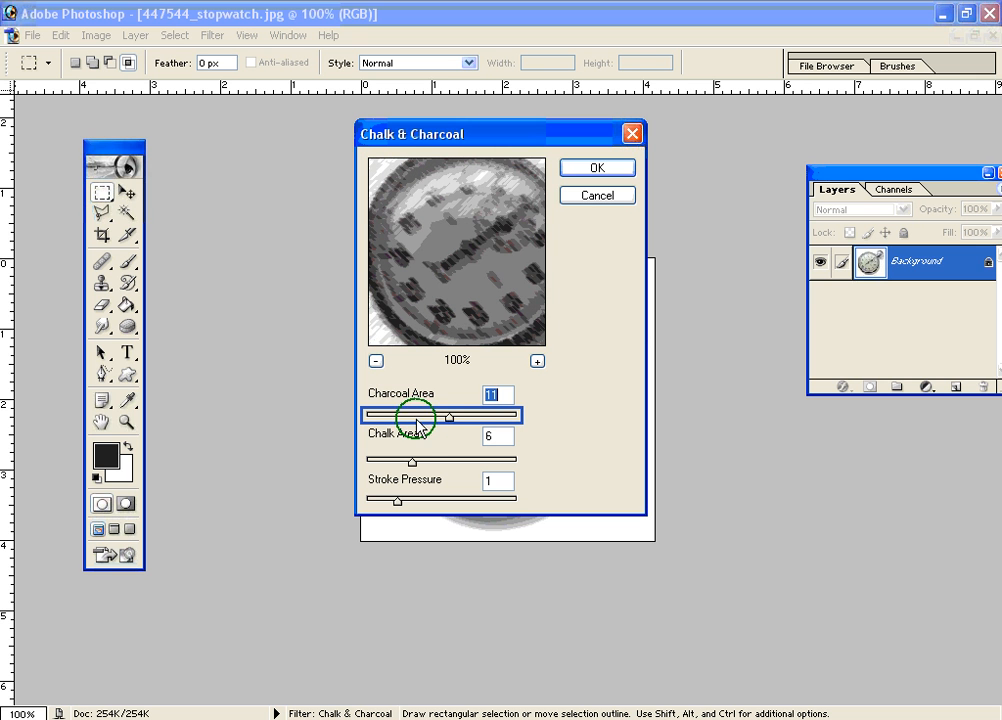
# Step: Apply Chalk & Charcoal with a reduced charcoal area and a larger chalk area, and undo it
pyautogui.click(384, 416)
pyautogui.moveTo(412, 461); pyautogui.dragTo(490, 472)
pyautogui.click(600, 170)
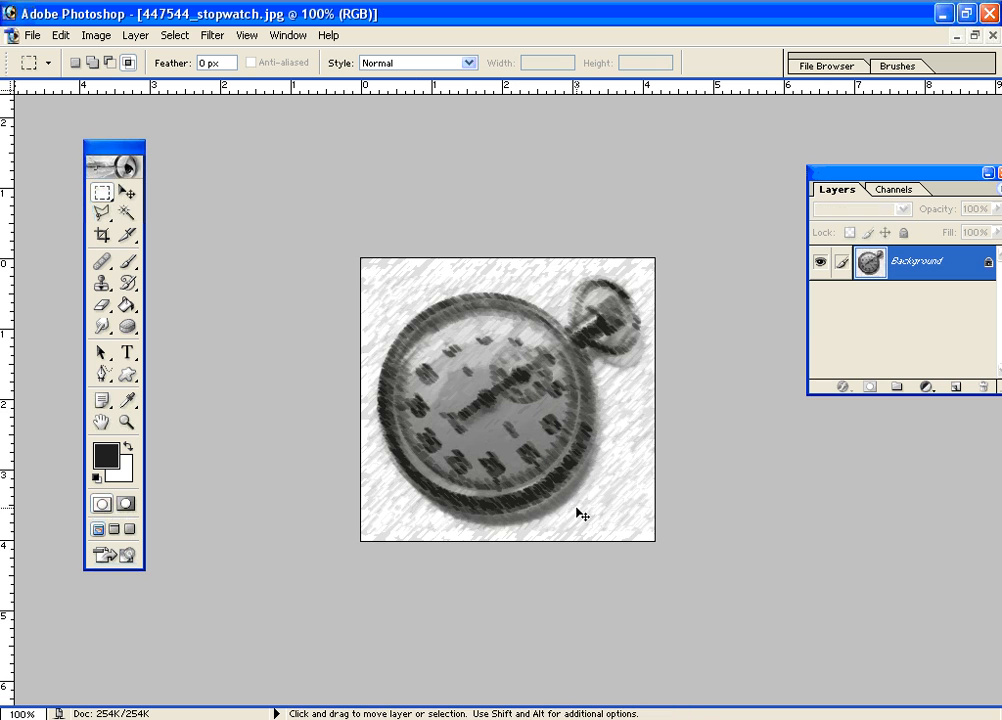
pyautogui.hotkey('ctrl', 'z')
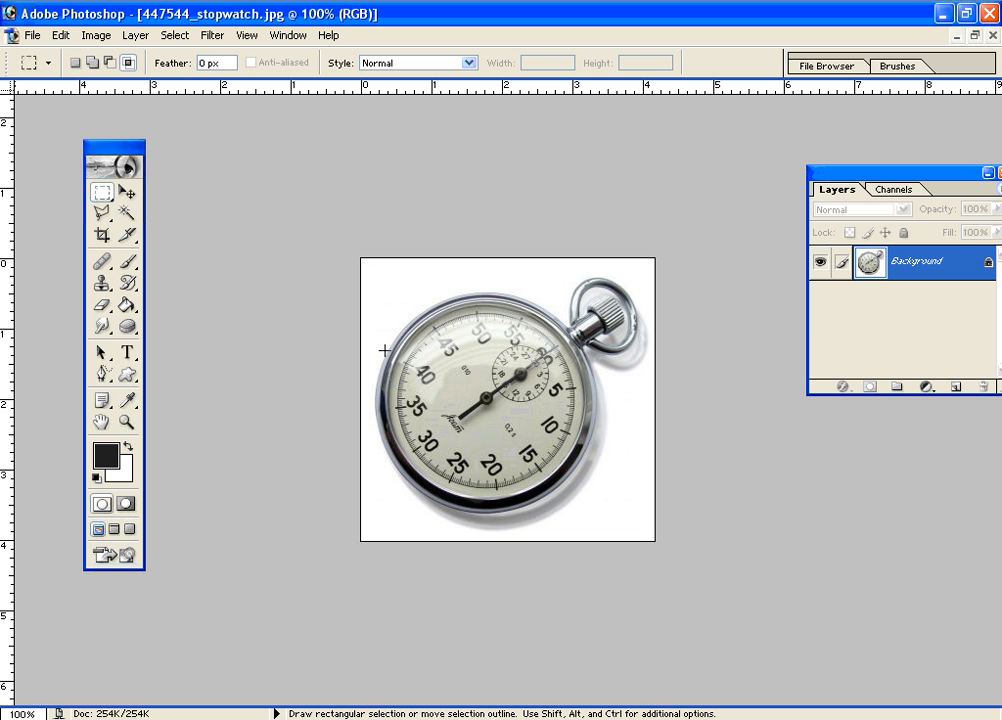
# Step: Select a tall rectangle over the middle of the stopwatch and apply the Glass filter with distortion 6 inside it
pyautogui.moveTo(446, 279); pyautogui.dragTo(467, 355)
pyautogui.moveTo(521, 492); pyautogui.dragTo(548, 524)
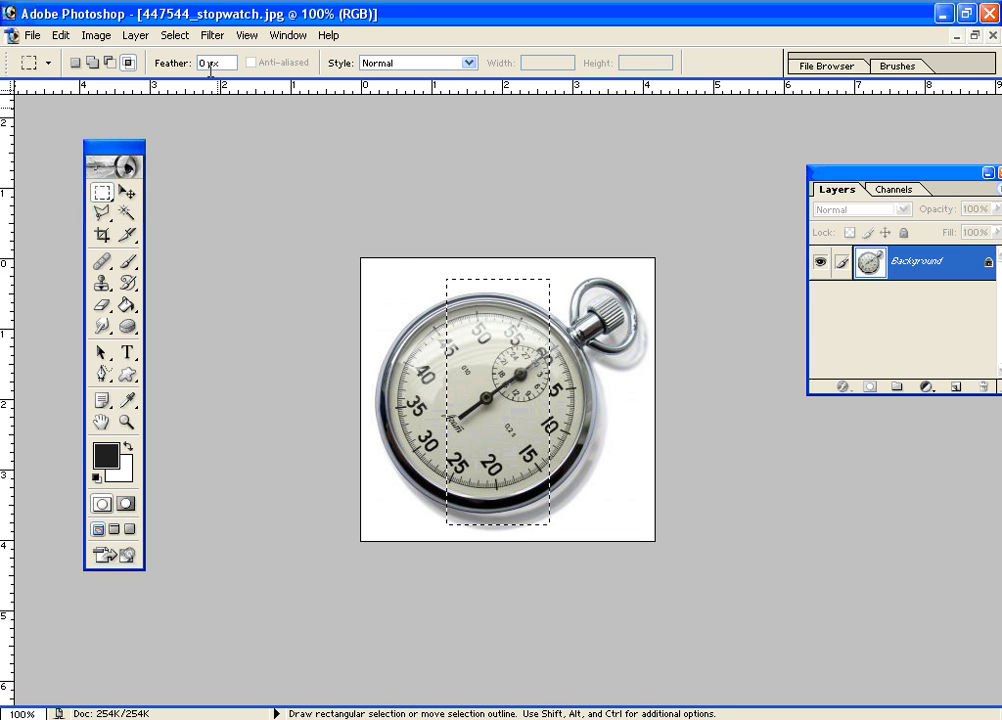
pyautogui.click(212, 35)
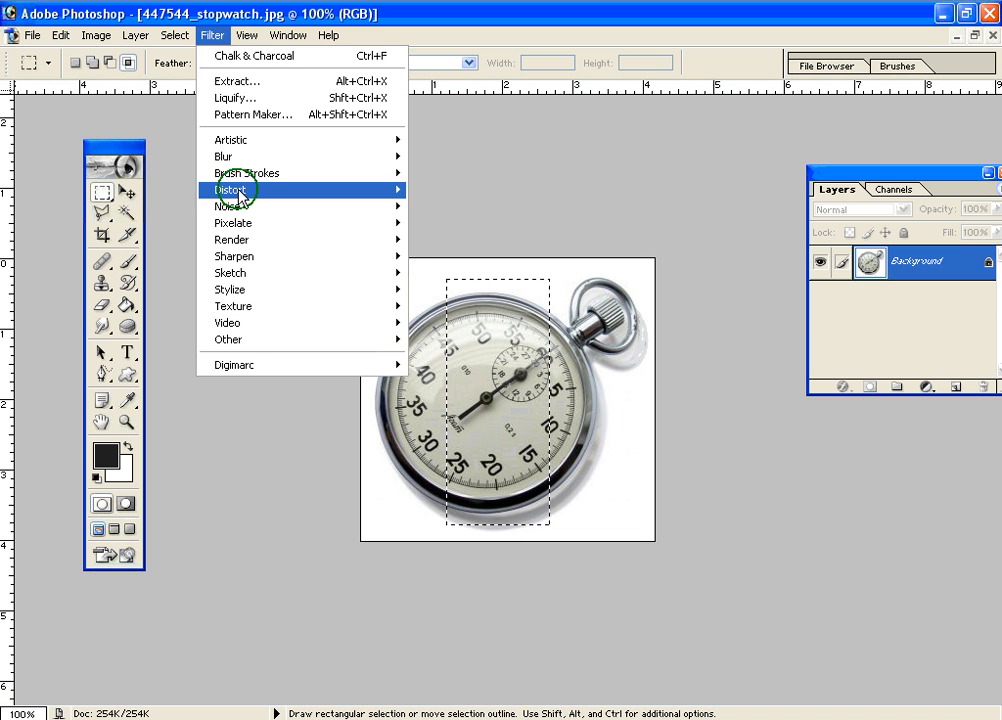
pyautogui.moveTo(376, 195)
pyautogui.click(452, 224)
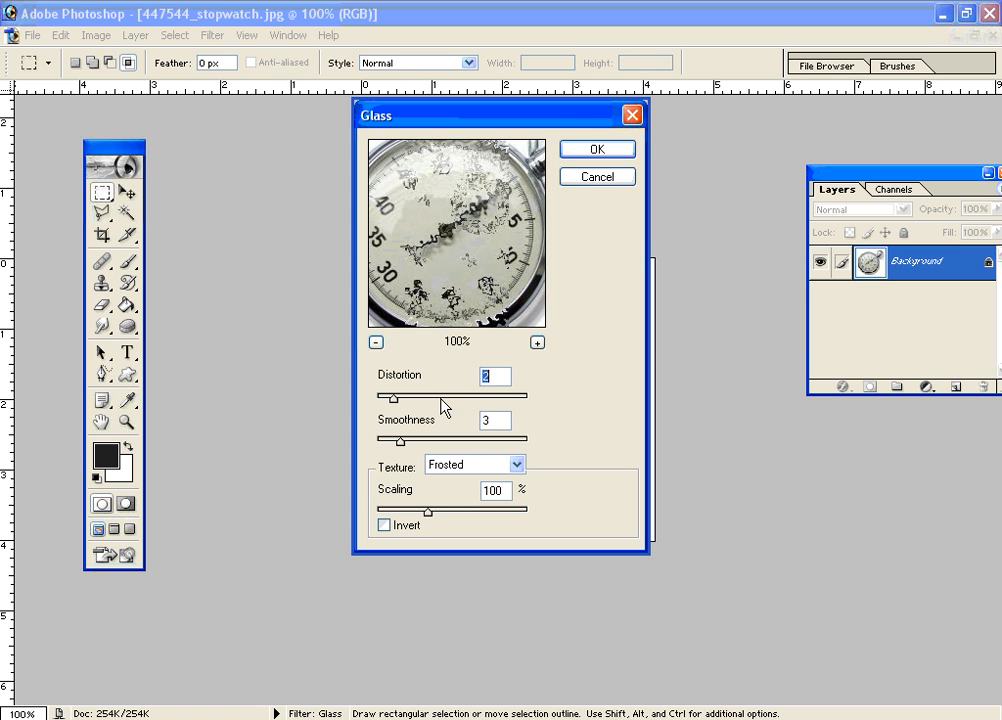
pyautogui.moveTo(393, 399); pyautogui.dragTo(424, 401)
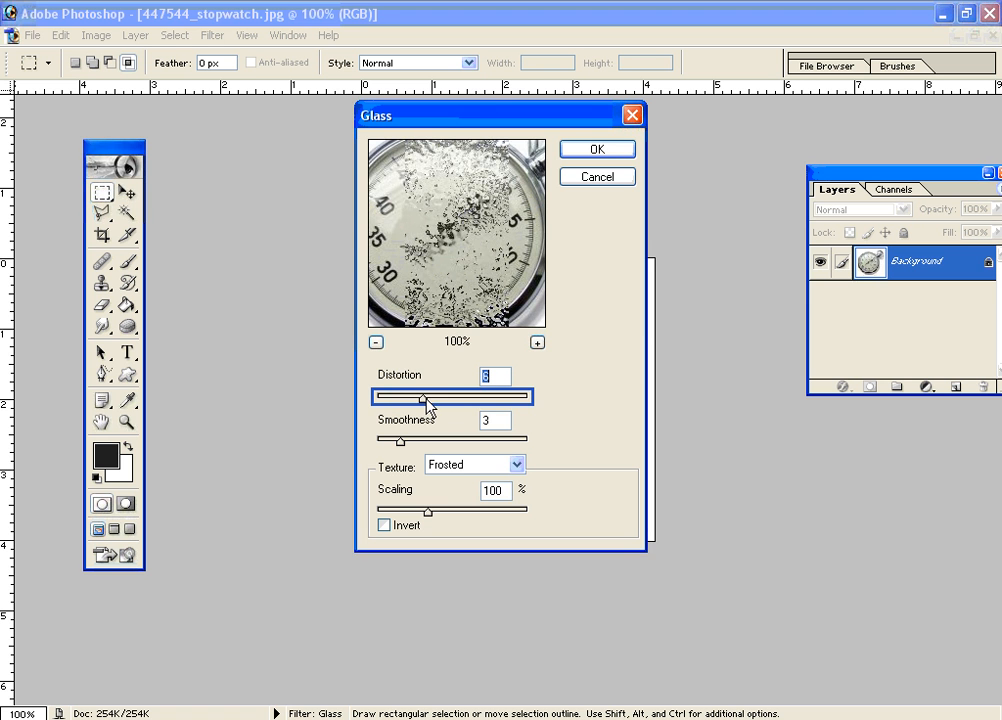
pyautogui.click(580, 150)
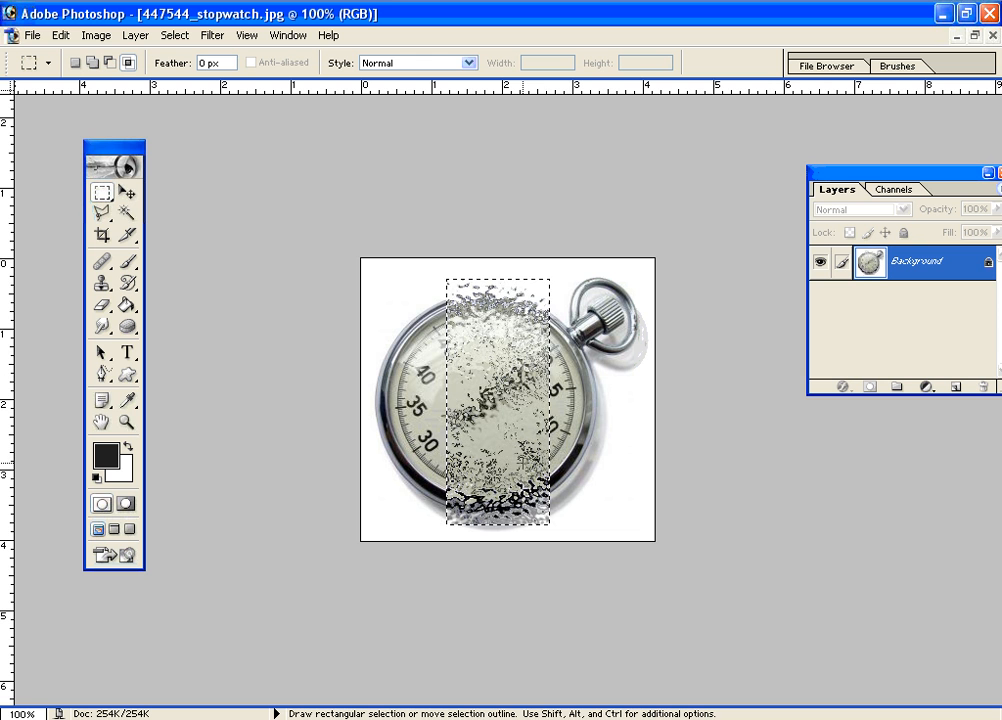
# Step: Undo the Glass filter on the middle strip of the stopwatch and clear the rectangular selection
pyautogui.hotkey('ctrl', 'd')
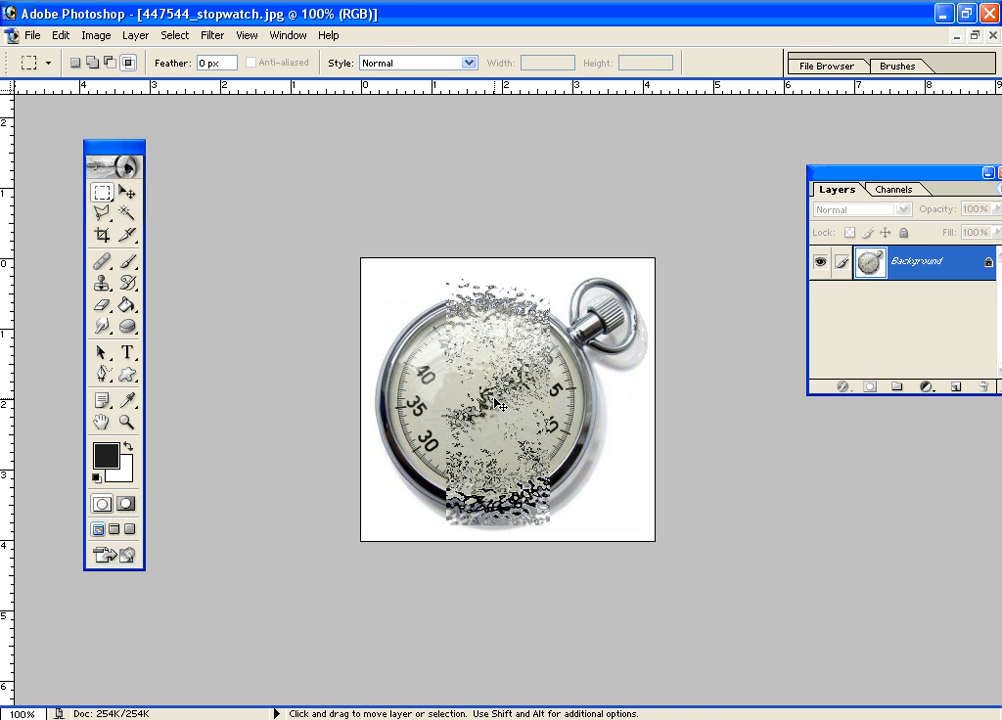
pyautogui.hotkey('ctrl', 'z')
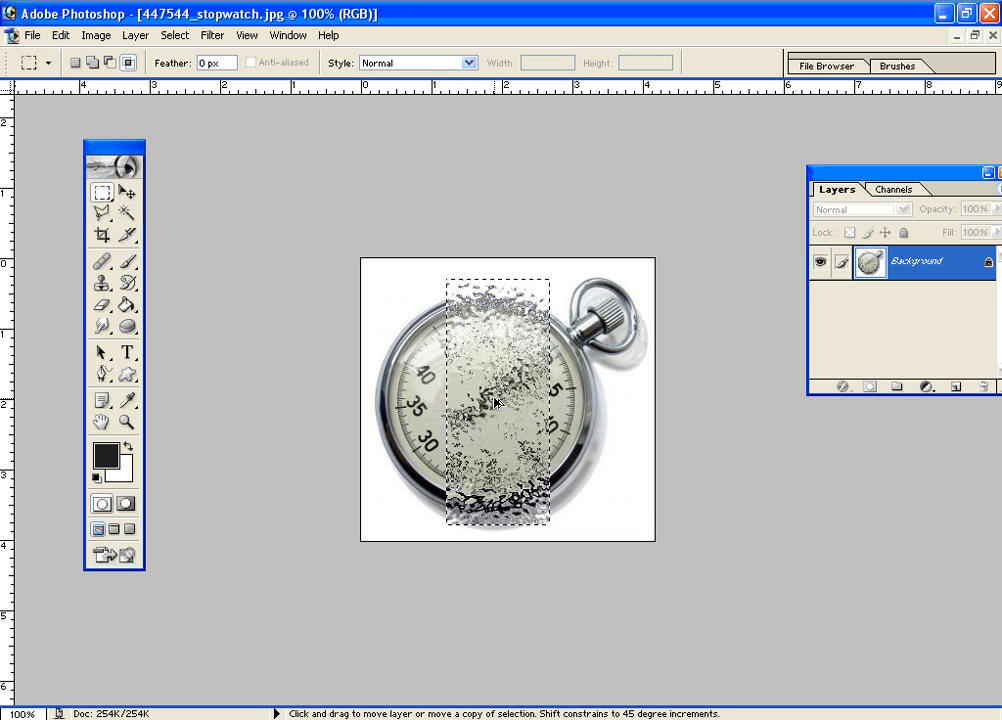
pyautogui.hotkey('ctrl', 'alt', 'z')
pyautogui.hotkey('ctrl', 'd')
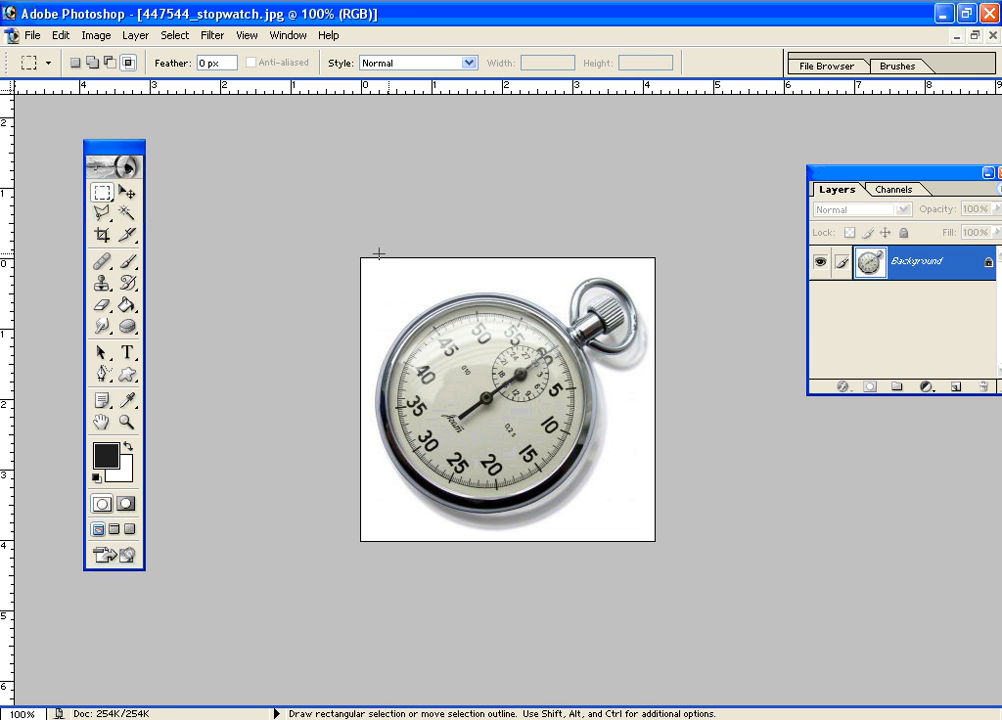
# Step: Move the Layers palette inward so that it fits completely within the workspace
pyautogui.click(212, 35)
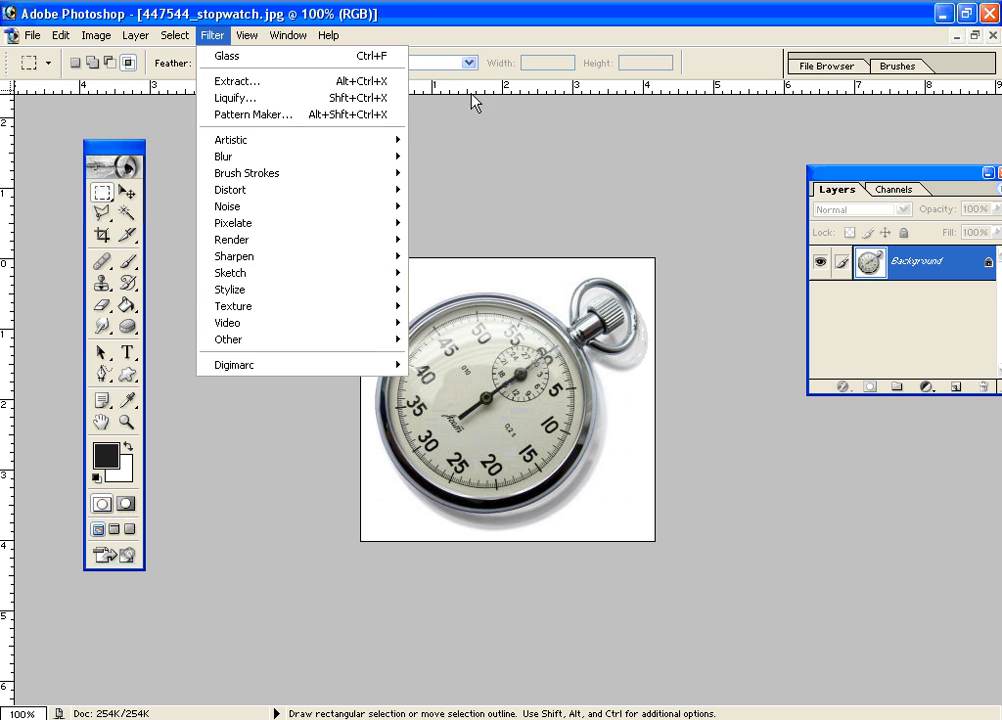
pyautogui.press('Escape')
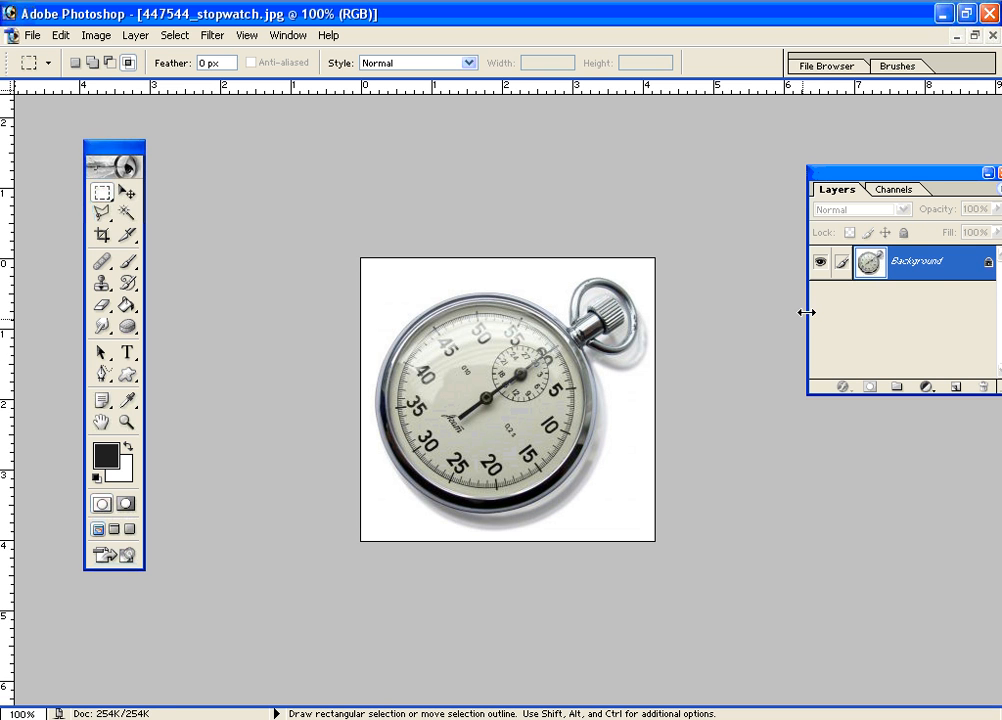
pyautogui.moveTo(900, 176); pyautogui.dragTo(851, 177)
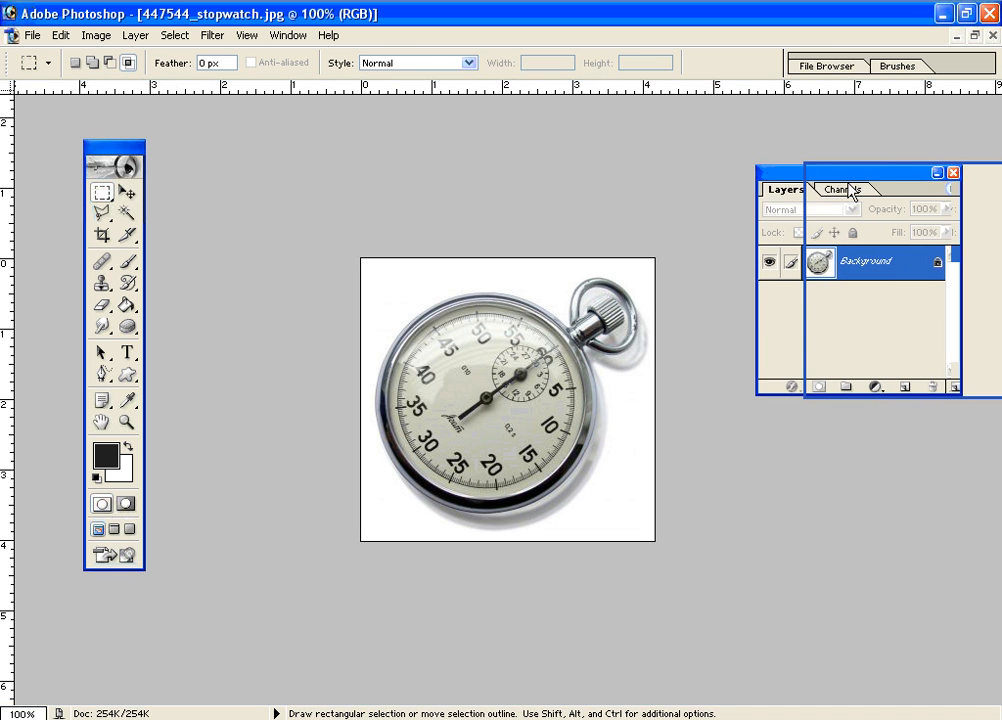
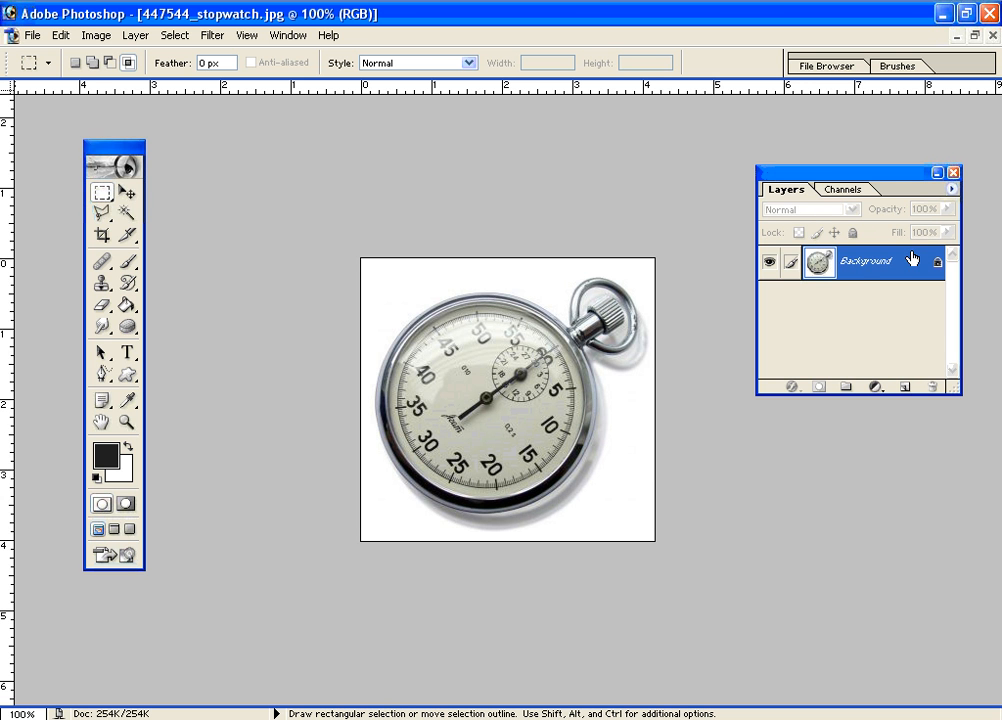
# Step: Add a new empty layer above the Background and set the foreground color to a bright pink for the Custom Shape tool
pyautogui.click(903, 387)
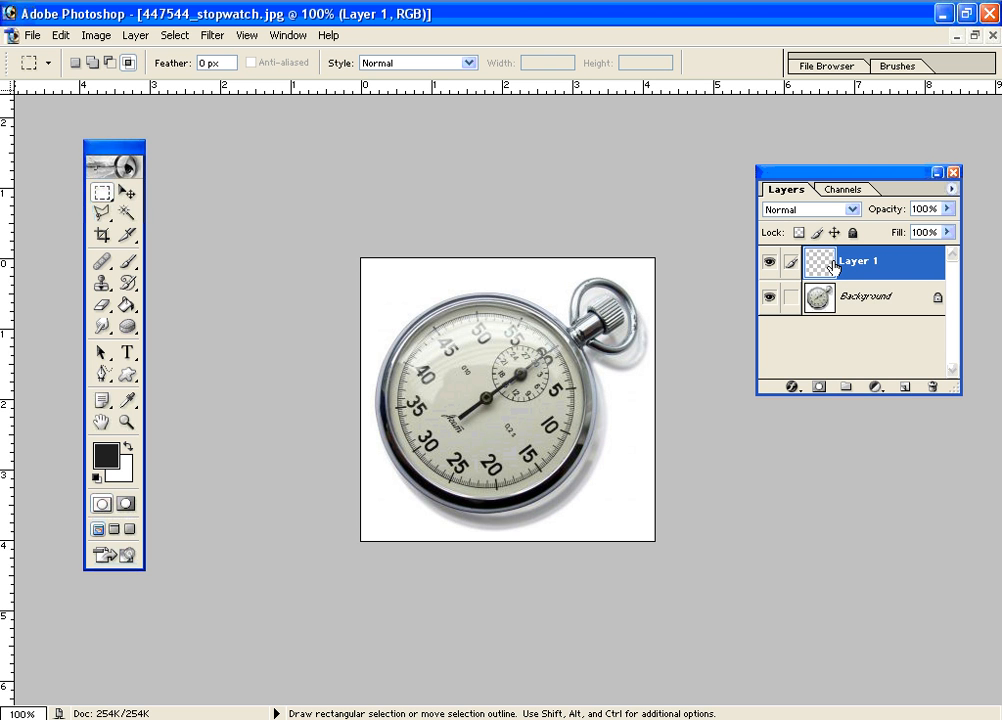
pyautogui.click(127, 374)
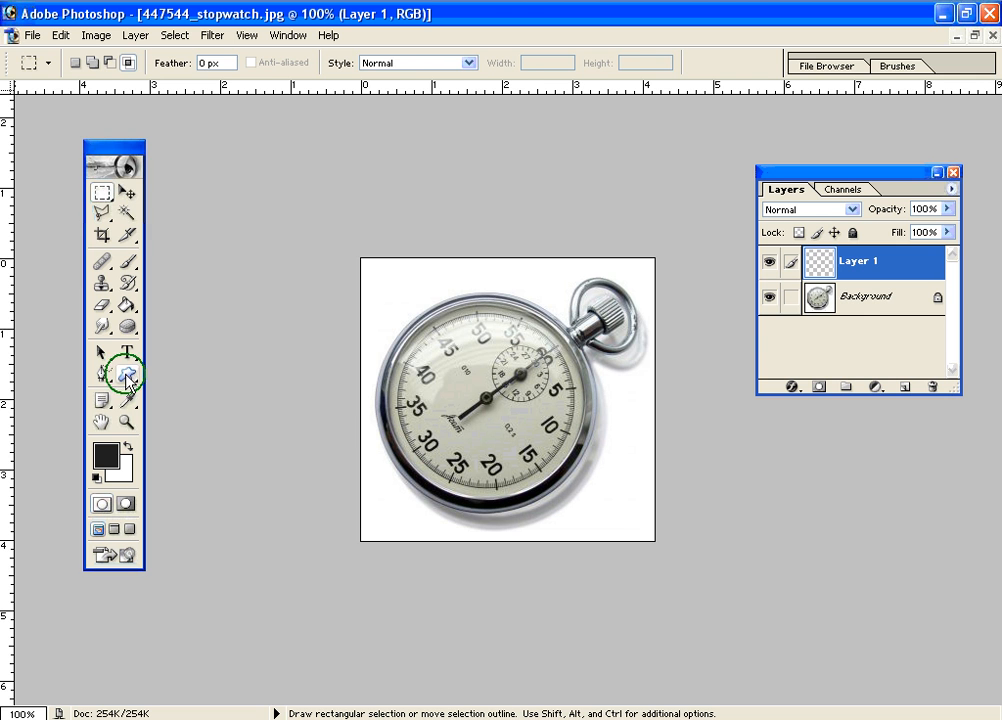
pyautogui.click(108, 457)
pyautogui.click(420, 278)
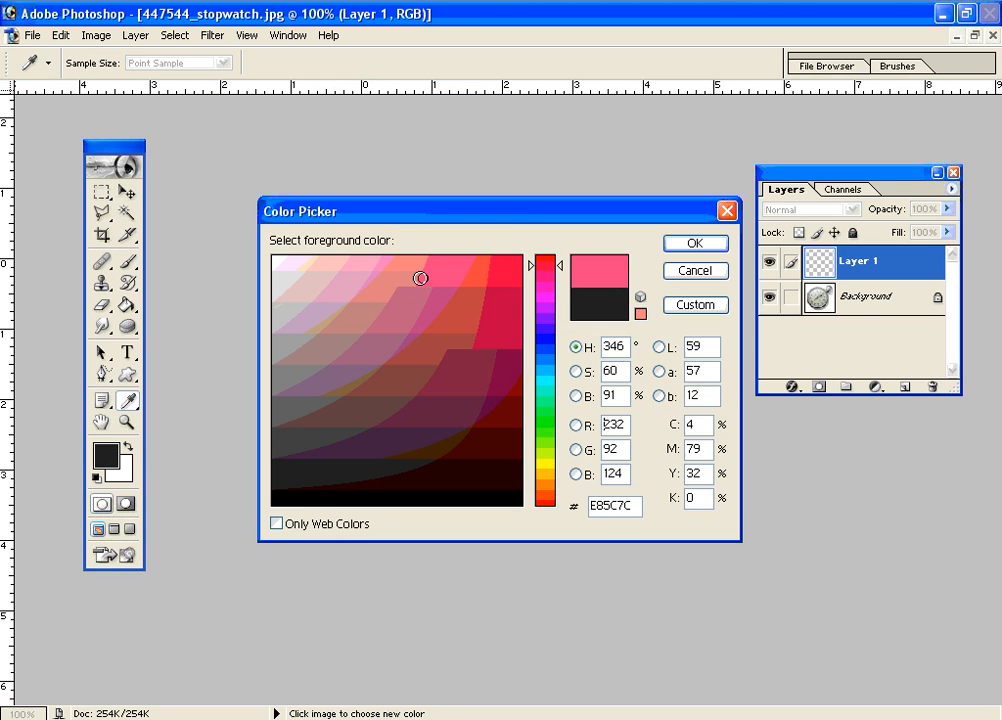
pyautogui.moveTo(420, 278)
pyautogui.mouseDown()
pyautogui.moveTo(465, 277)
pyautogui.moveTo(444, 271)
pyautogui.mouseUp()
pyautogui.click(694, 245)
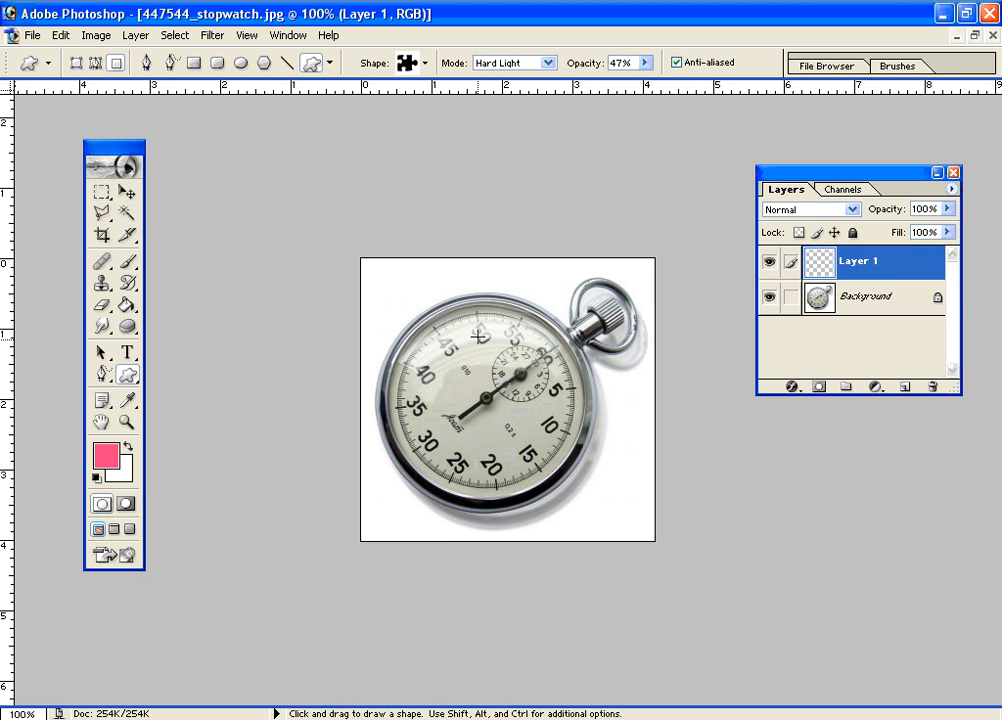
# Step: Draw a puzzle-piece shape at 47% opacity over the stopwatch dial on Layer 1, and undo it
pyautogui.click(409, 67)
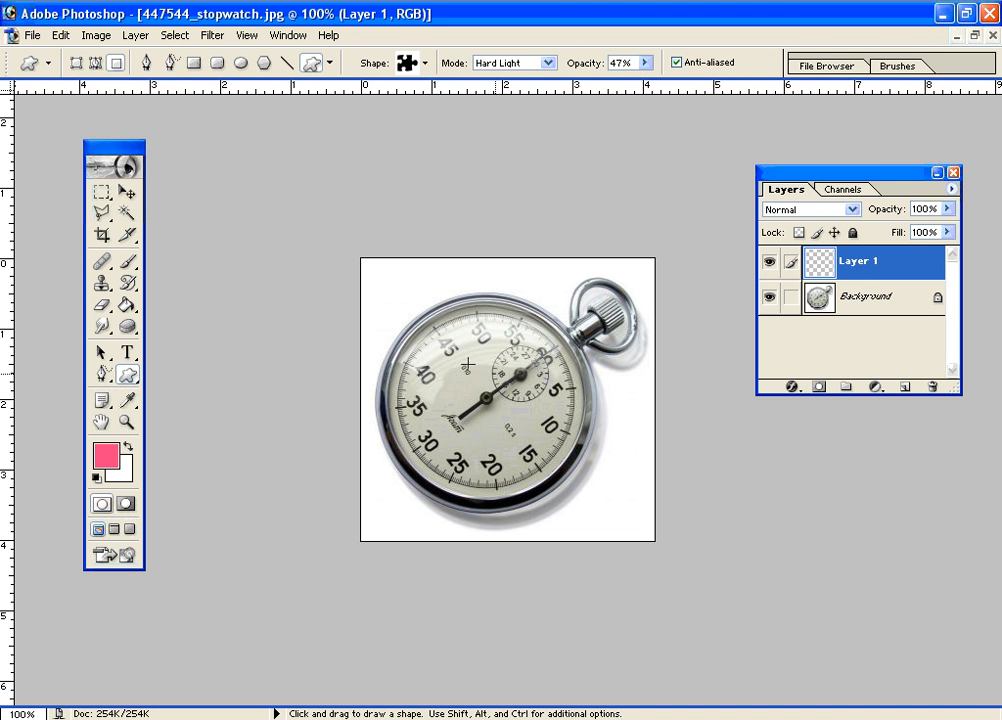
pyautogui.moveTo(456, 352); pyautogui.dragTo(587, 456)
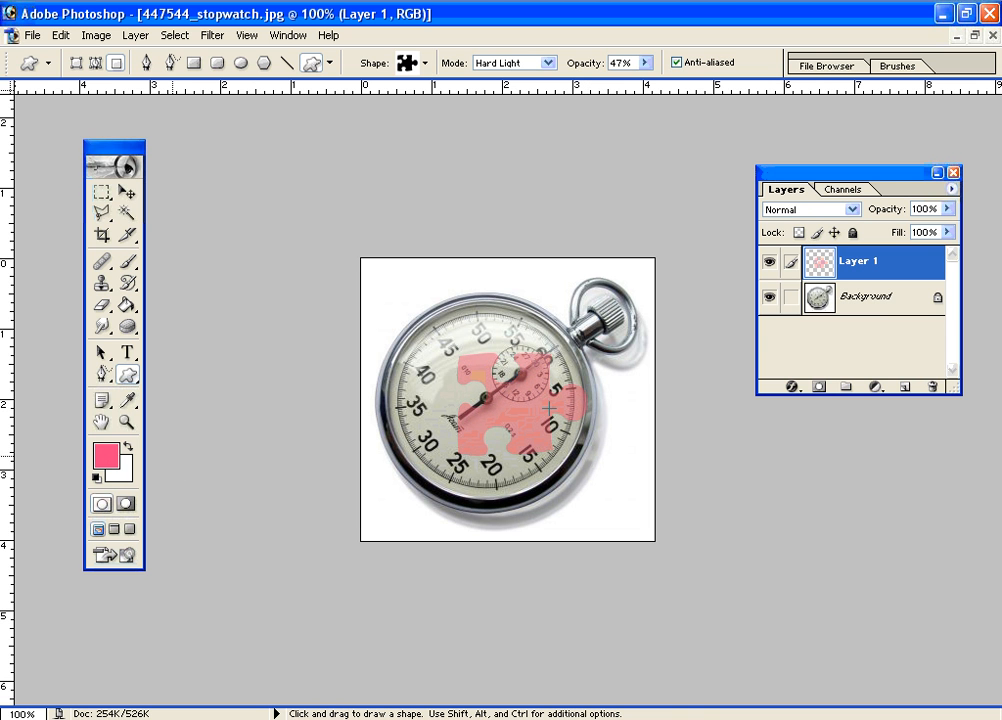
pyautogui.hotkey('ctrl', 'z')
# Step: Set the shape opacity to 100% and draw a pink puzzle piece over the middle of the dial on Layer 1
pyautogui.click(646, 62)
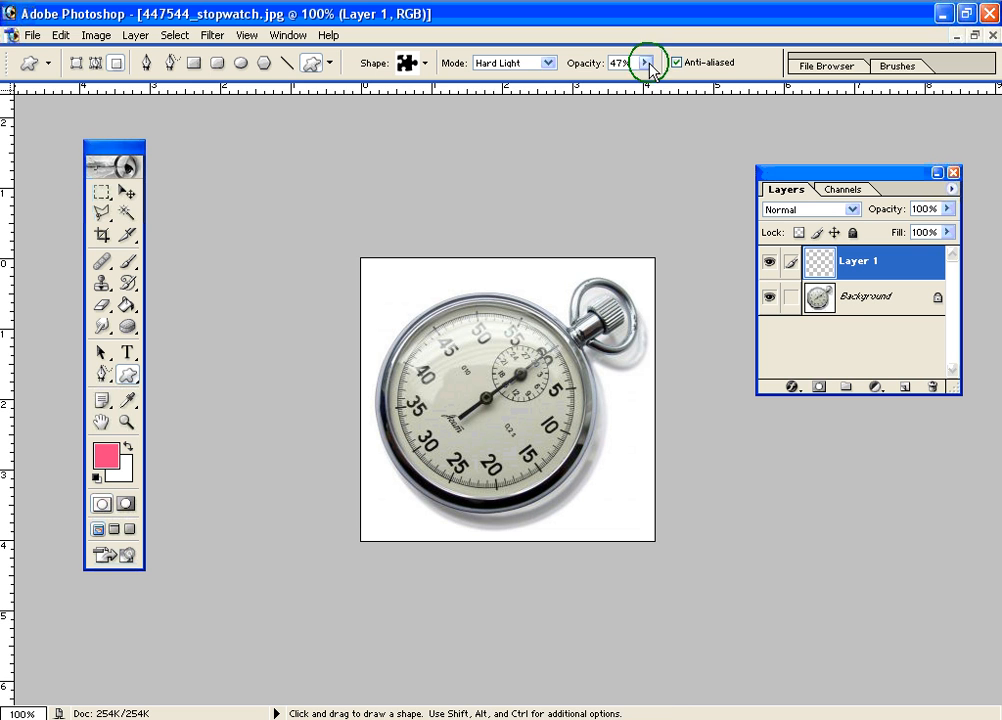
pyautogui.moveTo(672, 85); pyautogui.dragTo(710, 84)
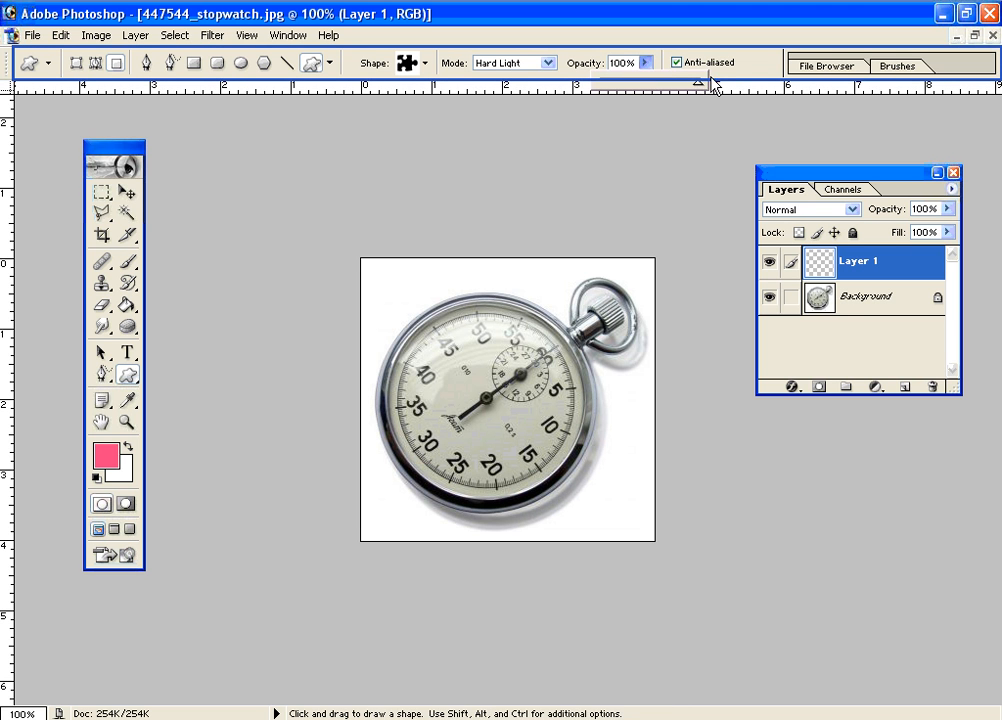
pyautogui.moveTo(451, 343); pyautogui.dragTo(581, 443)
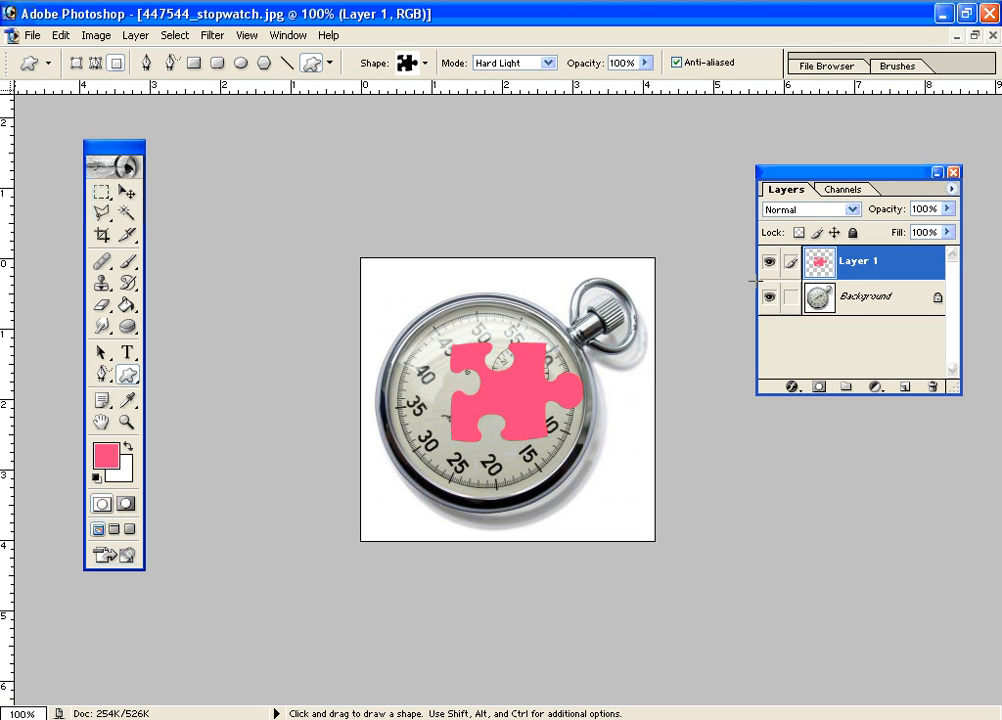
# Step: Try moving the puzzle piece around over the stopwatch, and delete Layer 1
pyautogui.click(125, 192)
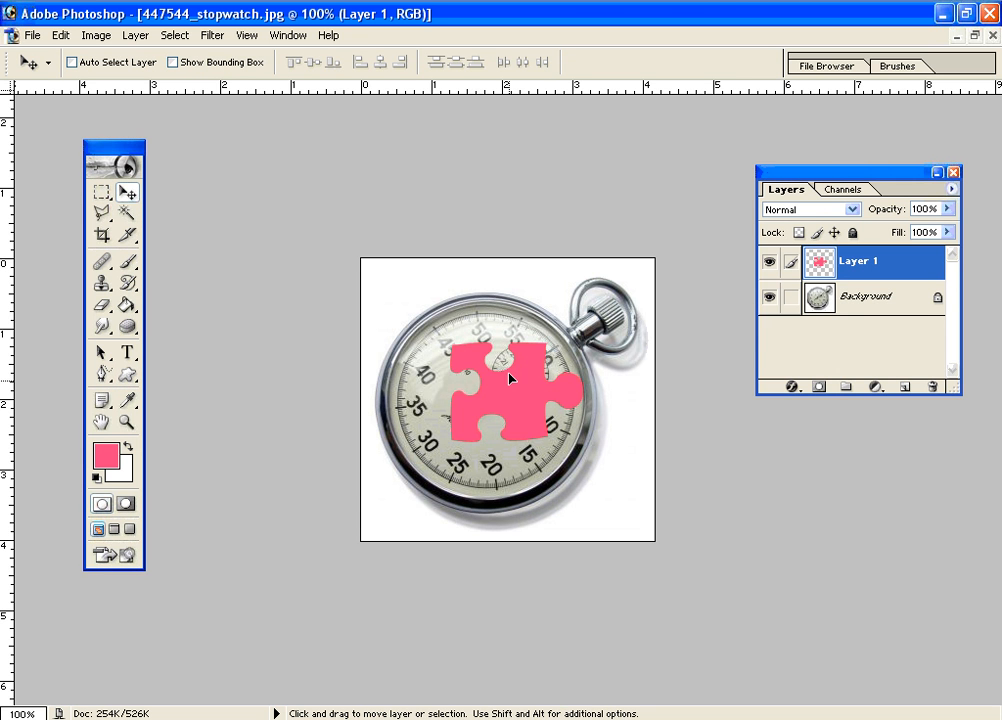
pyautogui.moveTo(541, 400); pyautogui.dragTo(517, 399)
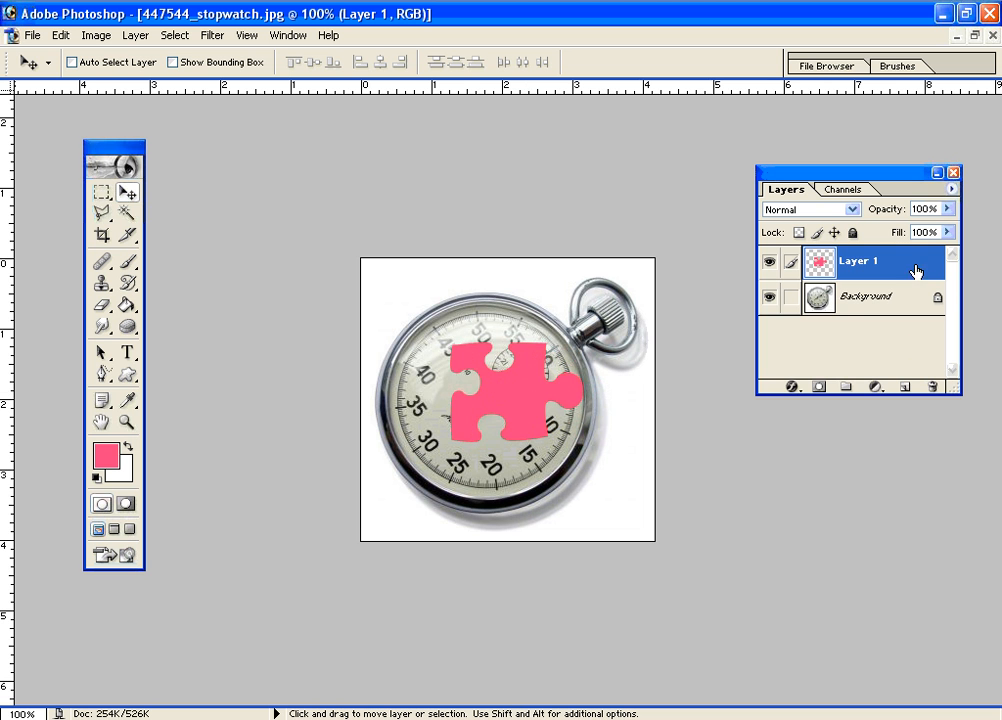
pyautogui.moveTo(917, 268); pyautogui.dragTo(935, 386)
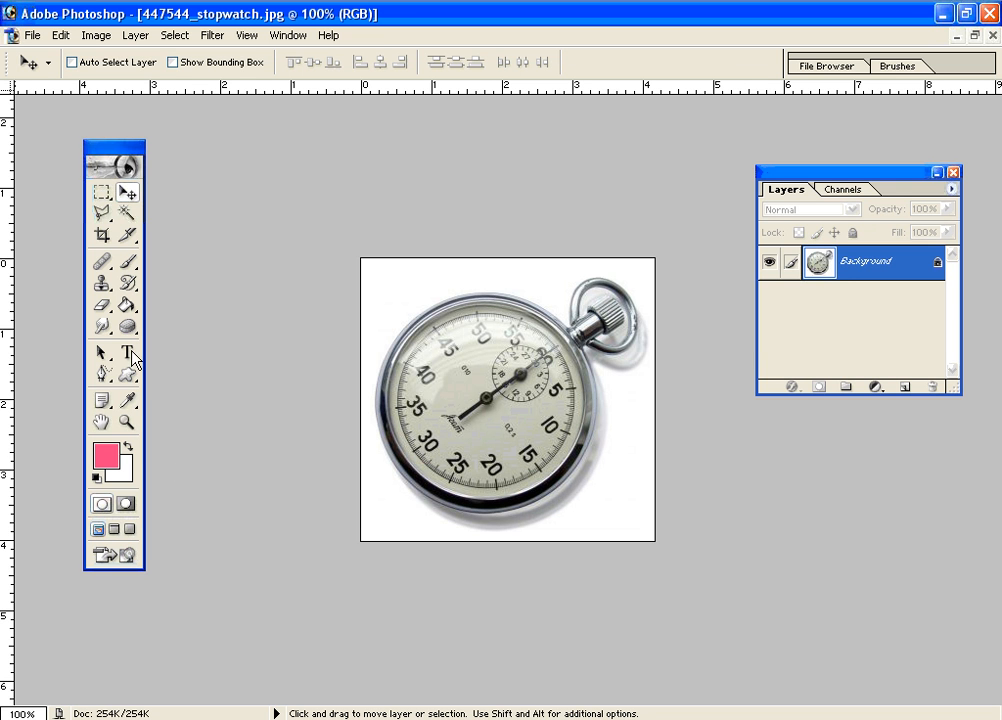
# Step: Draw a large puzzle piece in Hard Light mode directly on the Background layer, and undo it
pyautogui.click(127, 374)
pyautogui.moveTo(414, 318); pyautogui.dragTo(598, 438)
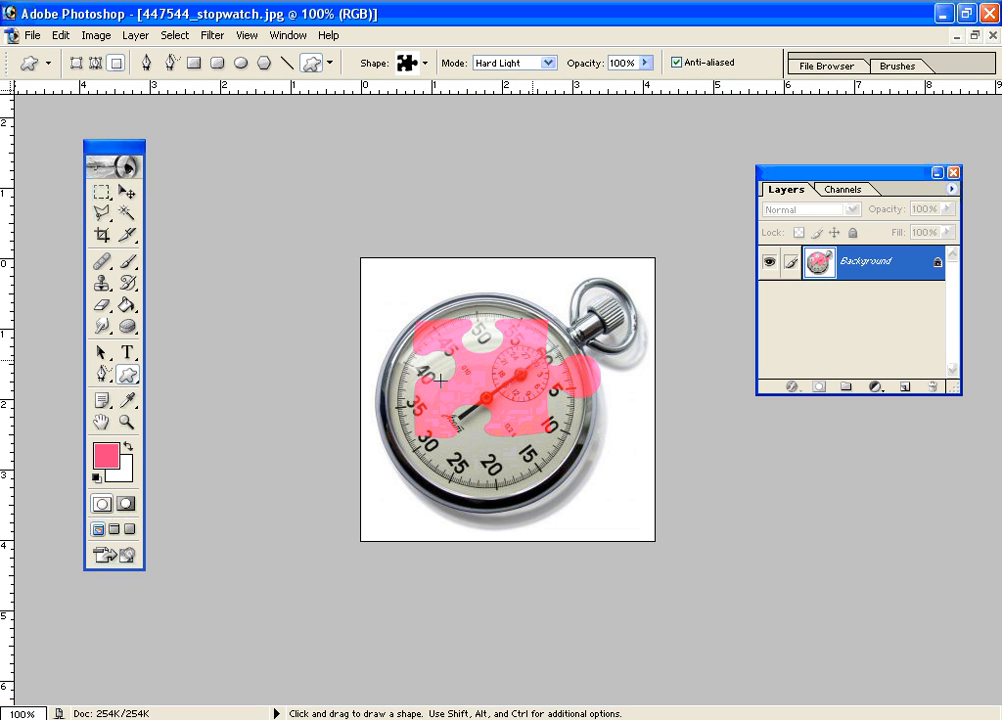
pyautogui.hotkey('ctrl', 'z')
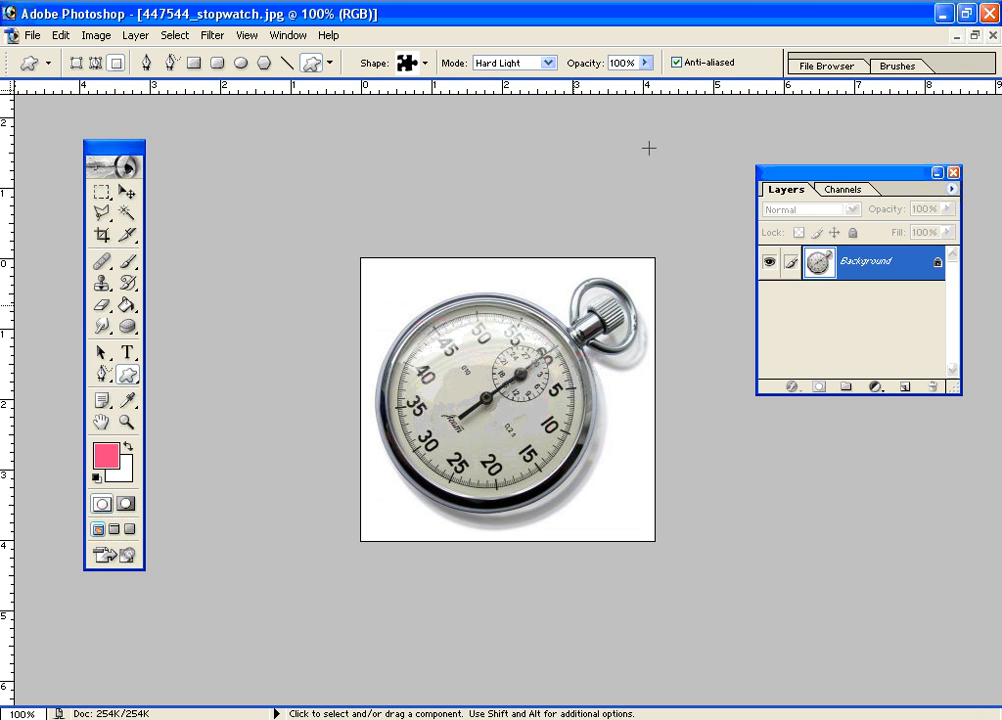
# Step: Set the shape mode to Normal and draw a puzzle piece on the Background layer, and undo the drawn shape
pyautogui.click(548, 62)
pyautogui.click(547, 79)
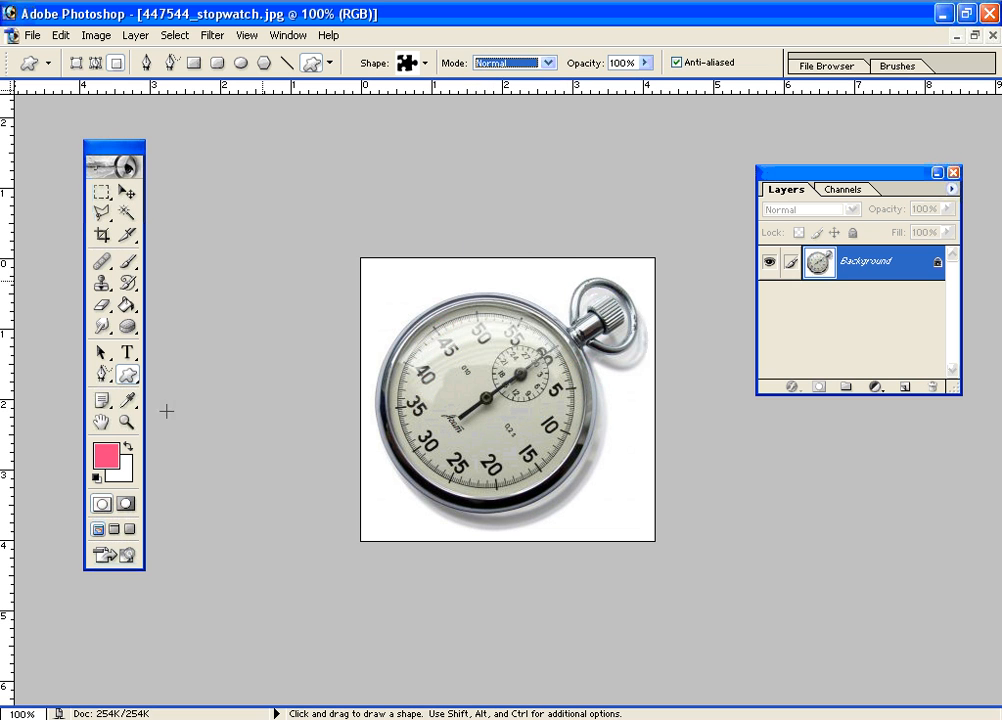
pyautogui.moveTo(519, 422); pyautogui.dragTo(588, 453)
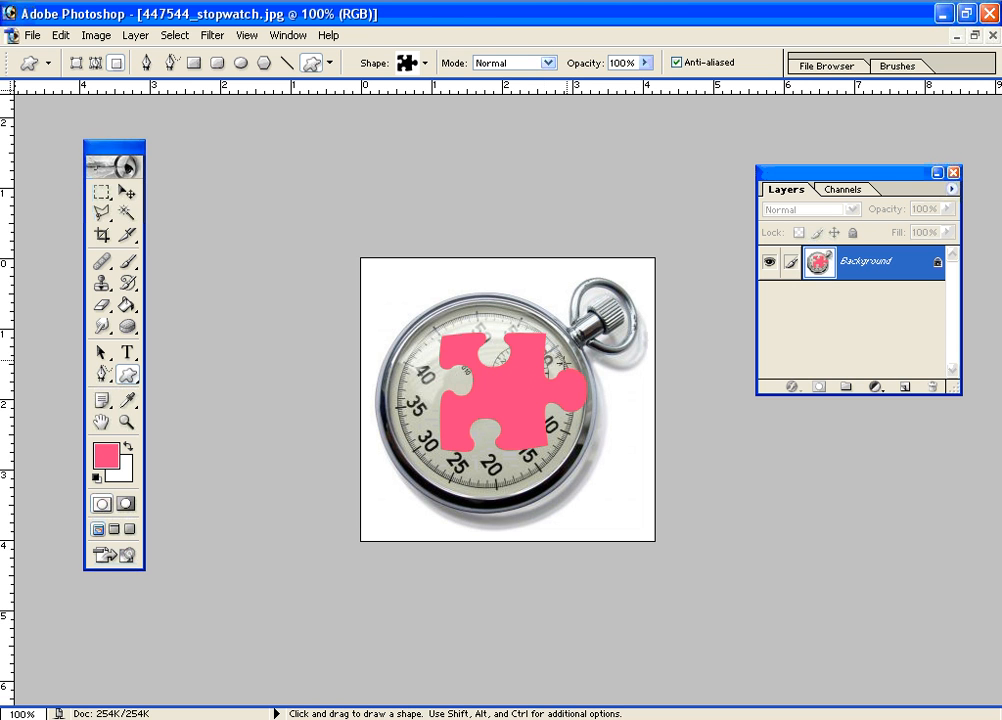
pyautogui.press('v')
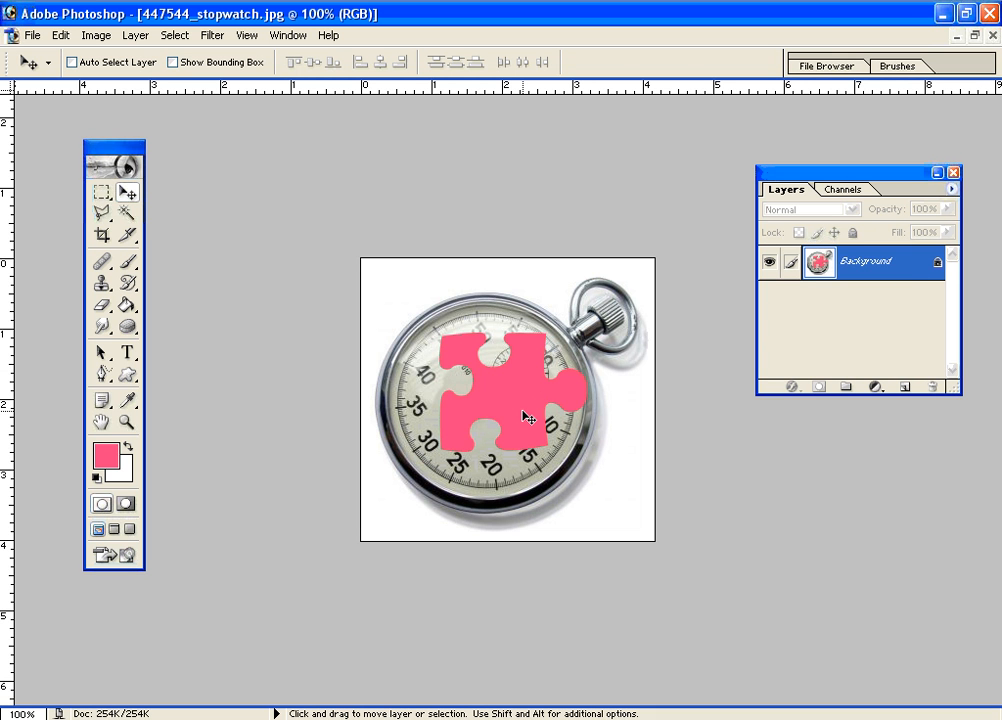
pyautogui.hotkey('ctrl', 'z')
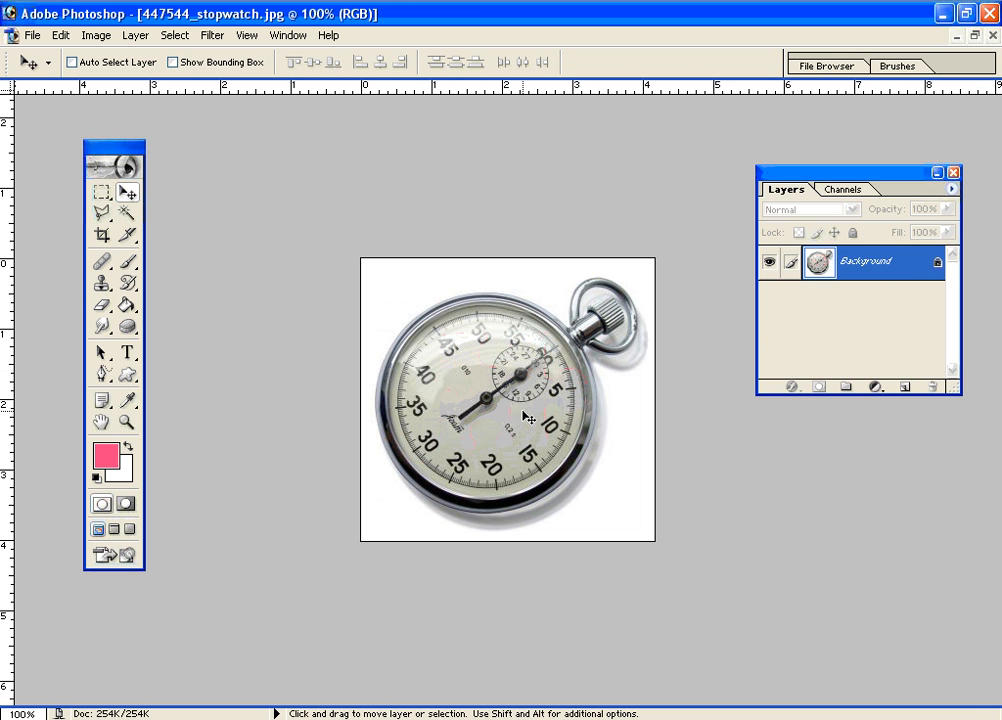
# Step: Add a new layer and draw two small pink puzzle pieces on it, at the stopwatch's upper-left rim and near the dial's 15 mark
pyautogui.click(902, 389)
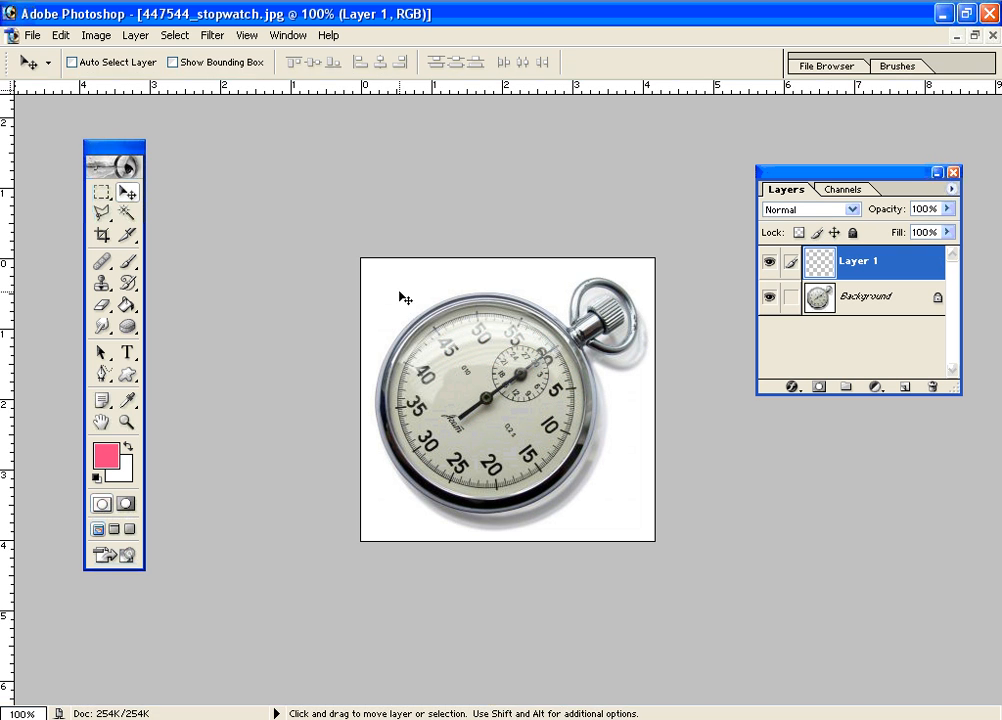
pyautogui.click(126, 374)
pyautogui.moveTo(385, 291); pyautogui.dragTo(450, 342)
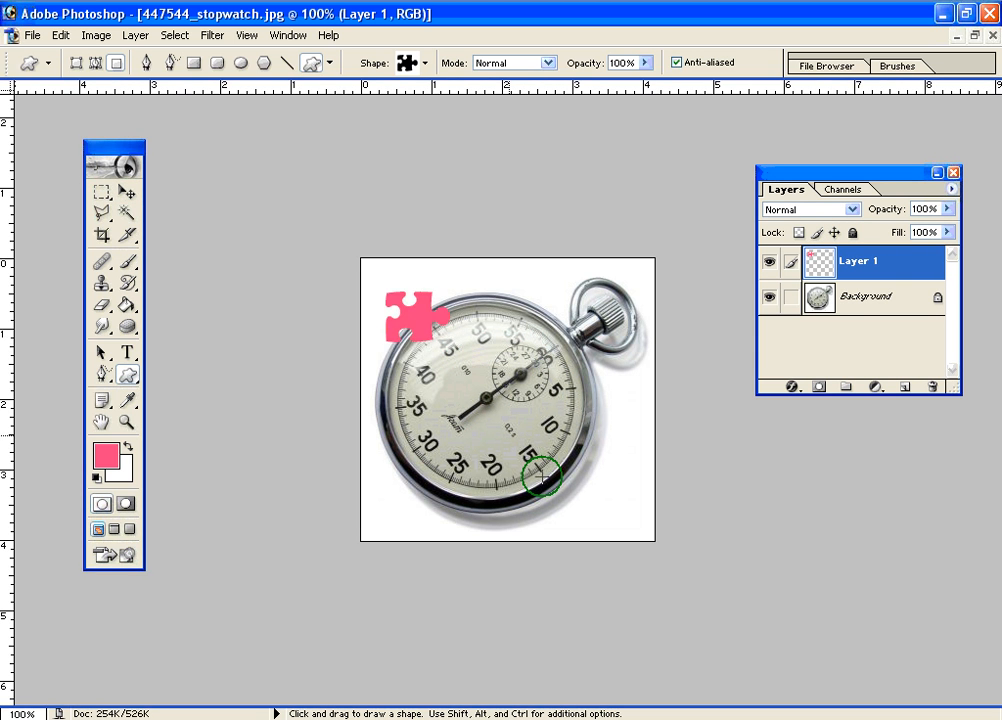
pyautogui.moveTo(508, 435); pyautogui.dragTo(590, 497)
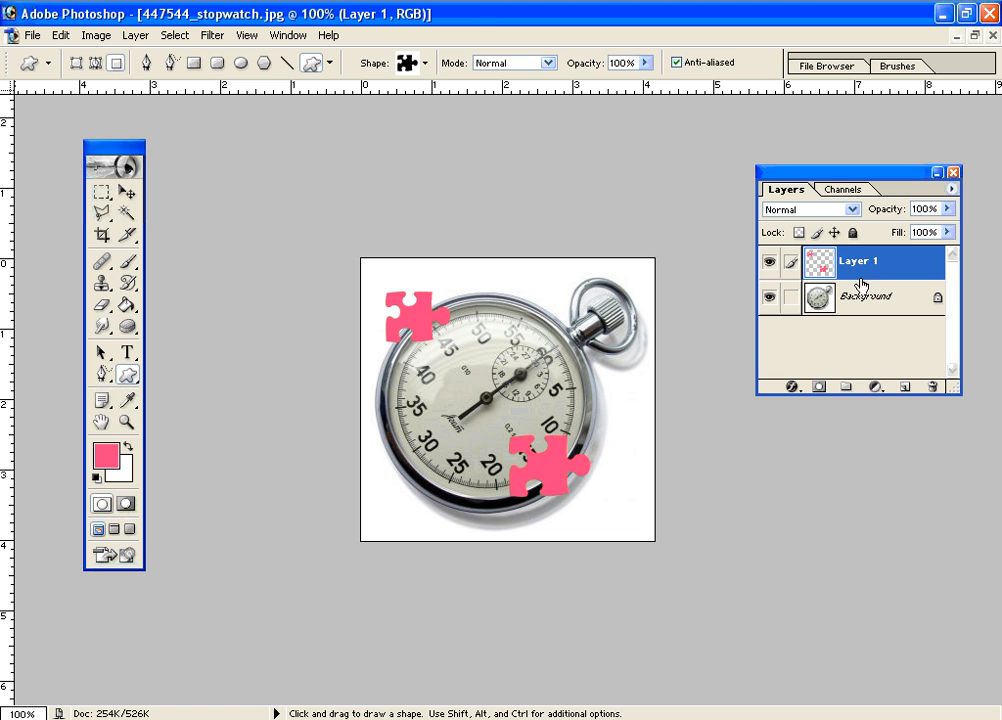
# Step: Shift both puzzle pieces together slightly to the right, and move only the lower one onto the dial using a rectangular selection
pyautogui.press('v')
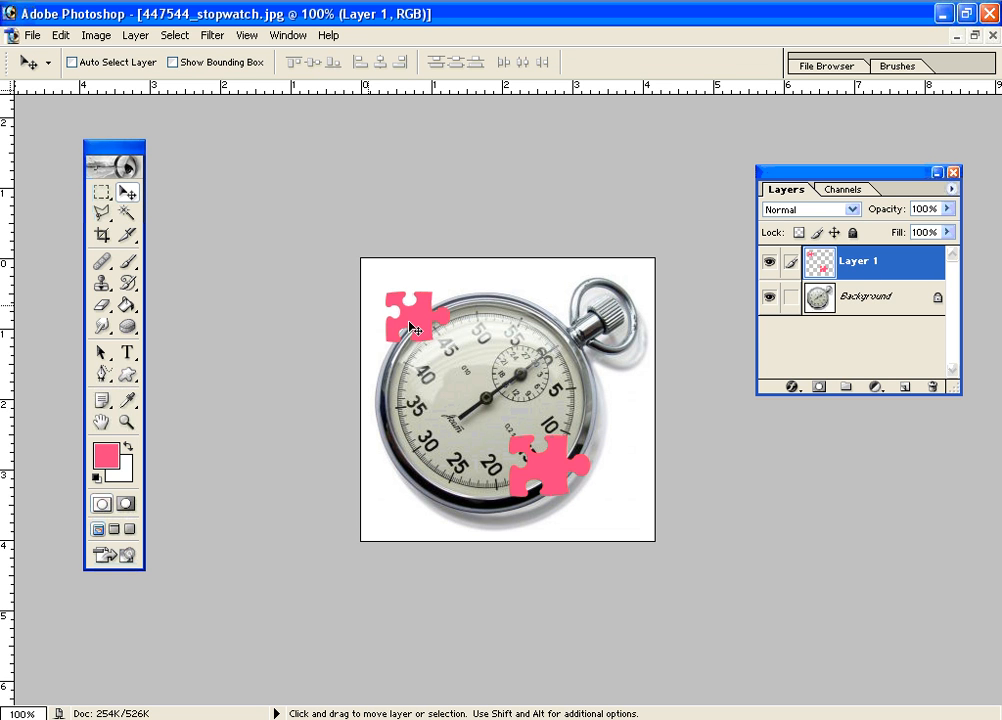
pyautogui.moveTo(422, 322); pyautogui.dragTo(395, 289)
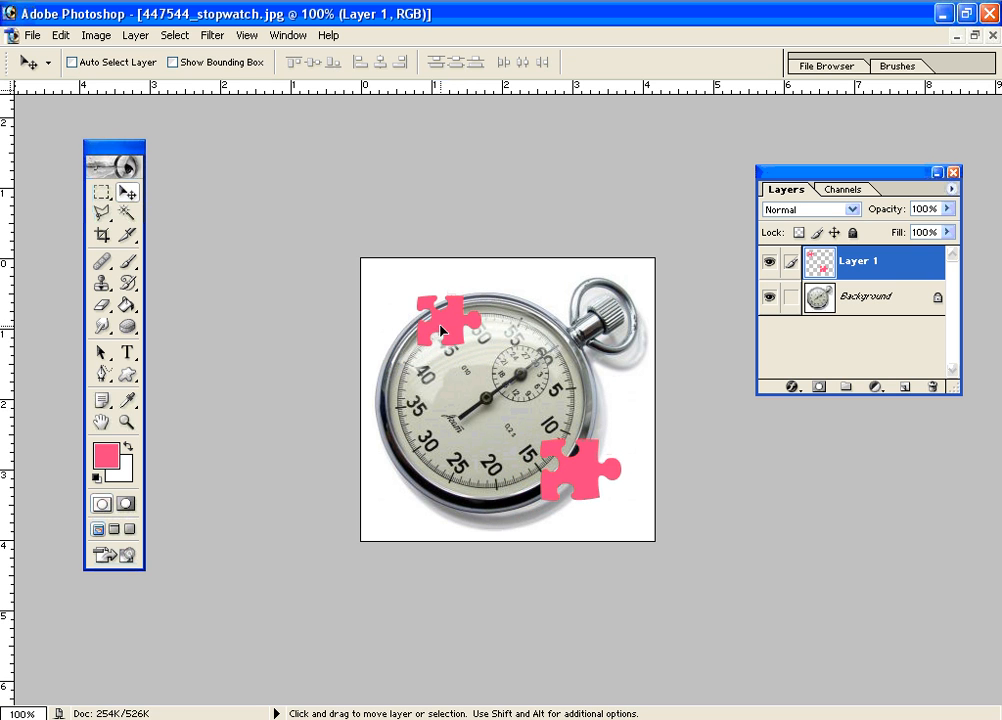
pyautogui.click(100, 192)
pyautogui.moveTo(512, 412); pyautogui.dragTo(669, 541)
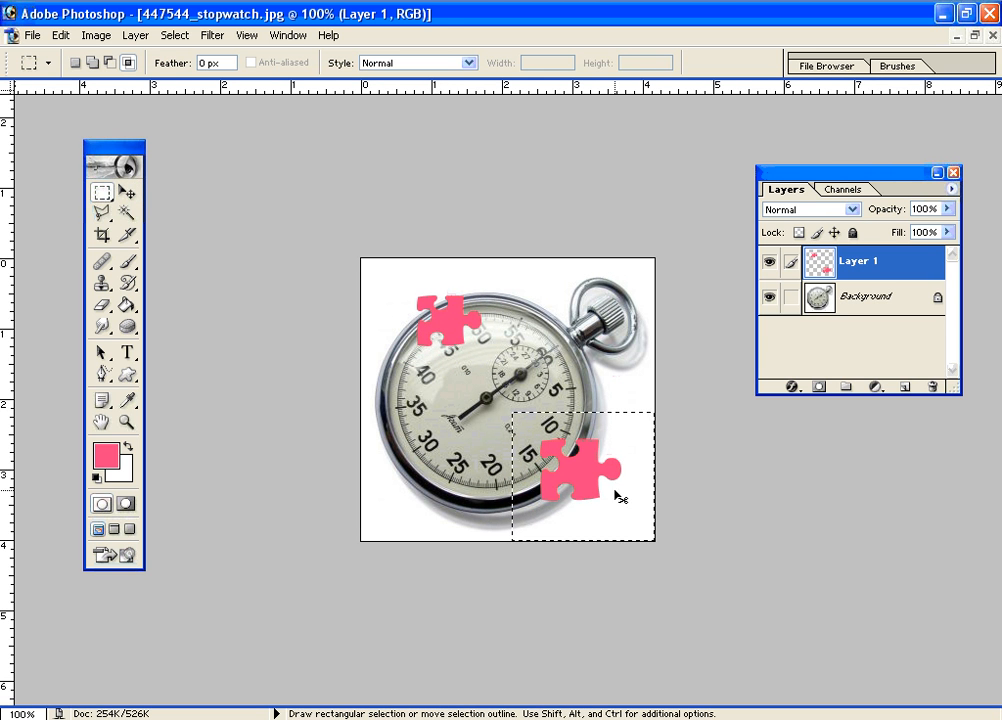
pyautogui.moveTo(592, 490); pyautogui.dragTo(521, 440)
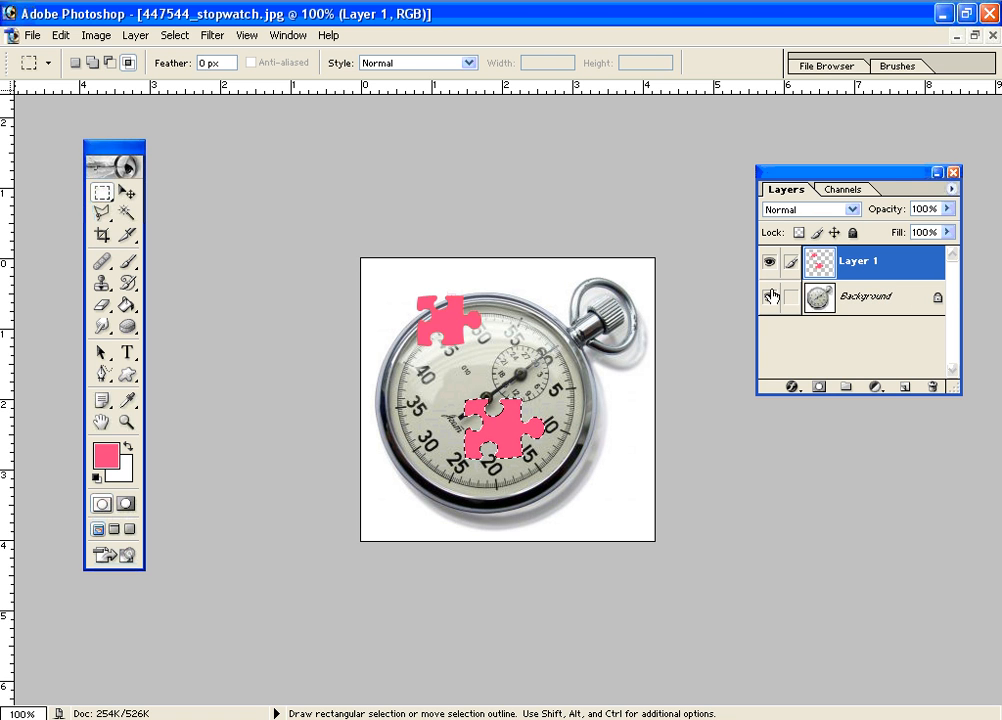
pyautogui.hotkey('ctrl', 'd')
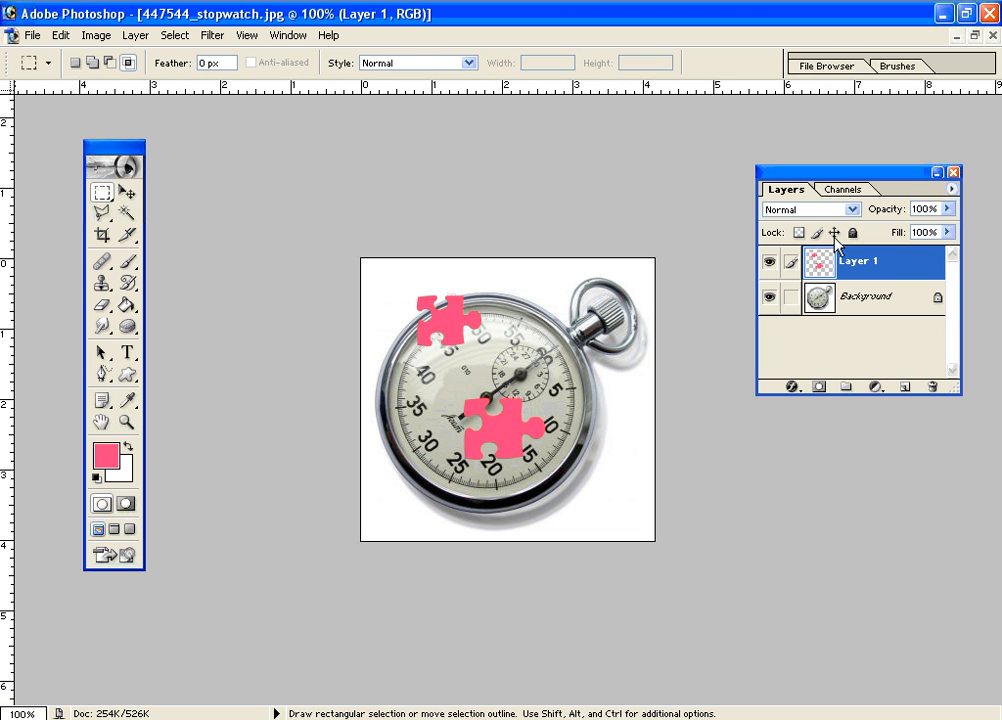
# Step: Add four empty layers above Layer 1, lengthening the Layers palette and moving it higher in the workspace
pyautogui.click(906, 387)
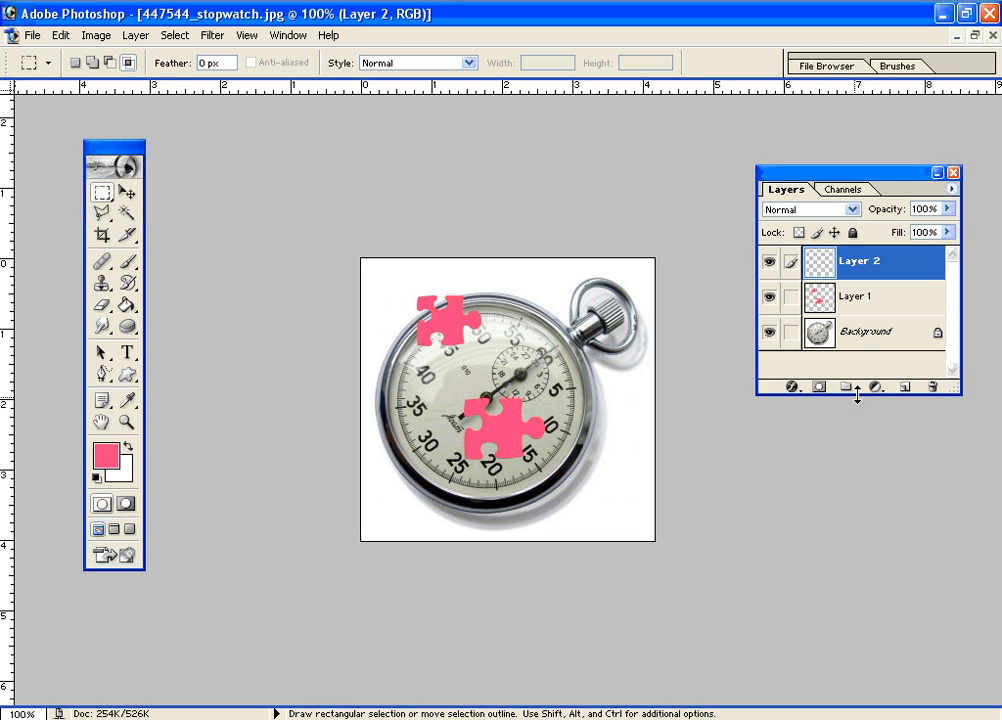
pyautogui.moveTo(857, 396); pyautogui.dragTo(872, 689)
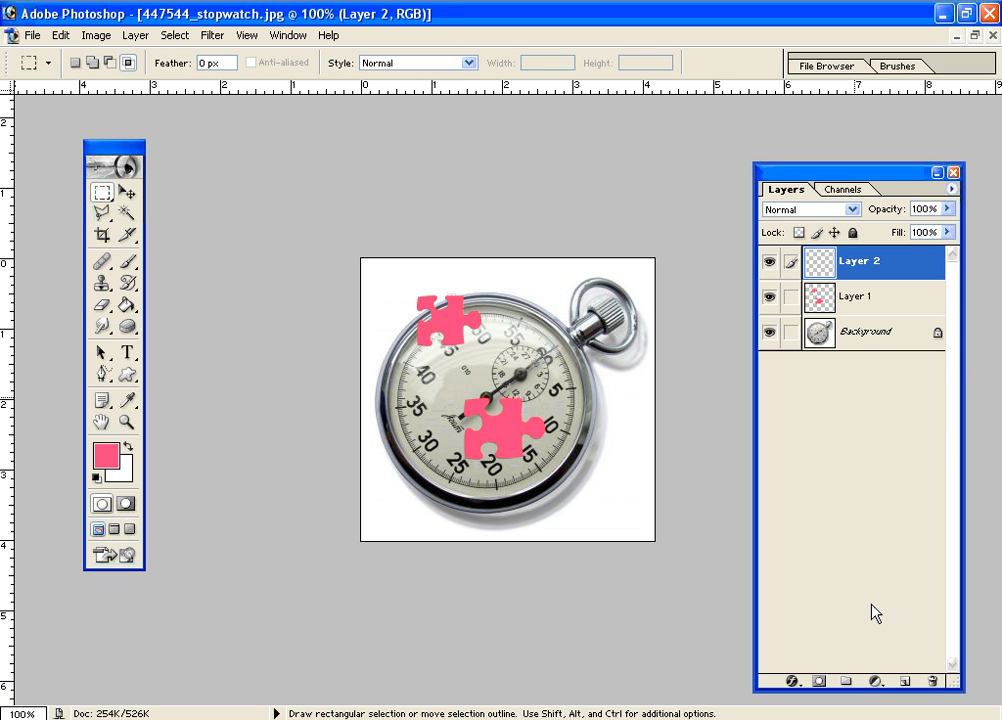
pyautogui.click(904, 681)
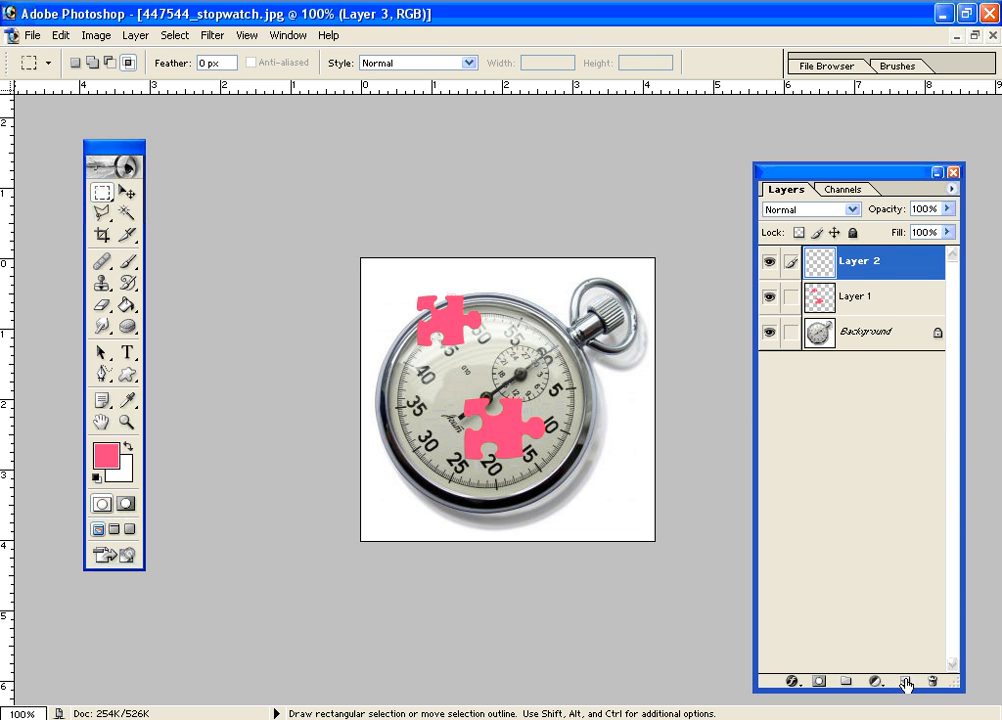
pyautogui.click(904, 681)
pyautogui.click(904, 681)
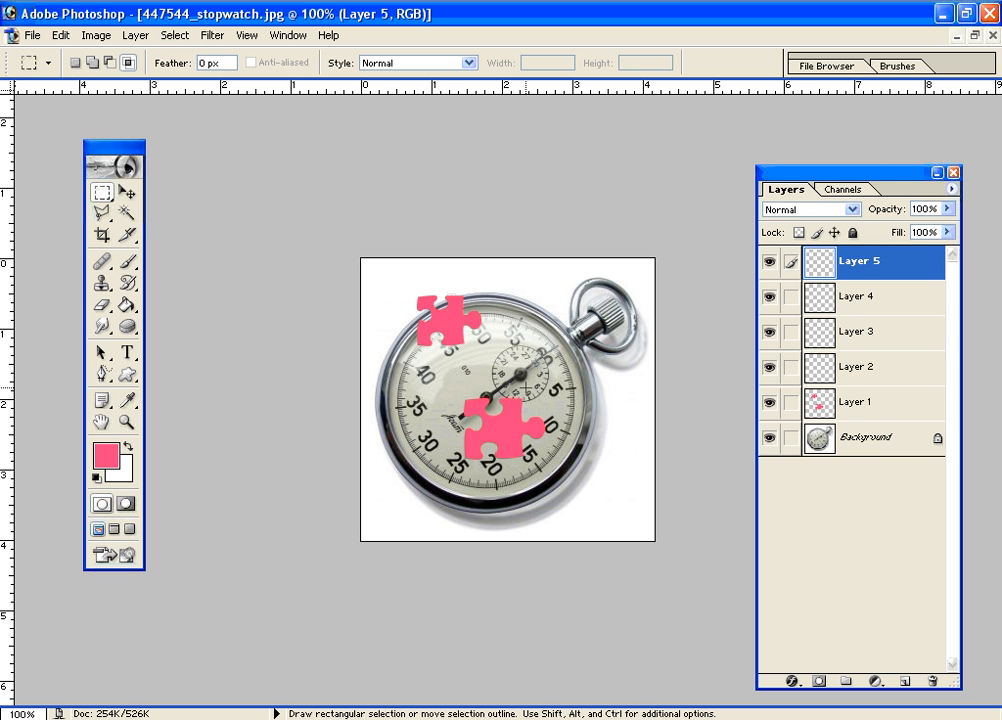
pyautogui.moveTo(845, 171); pyautogui.dragTo(840, 102)
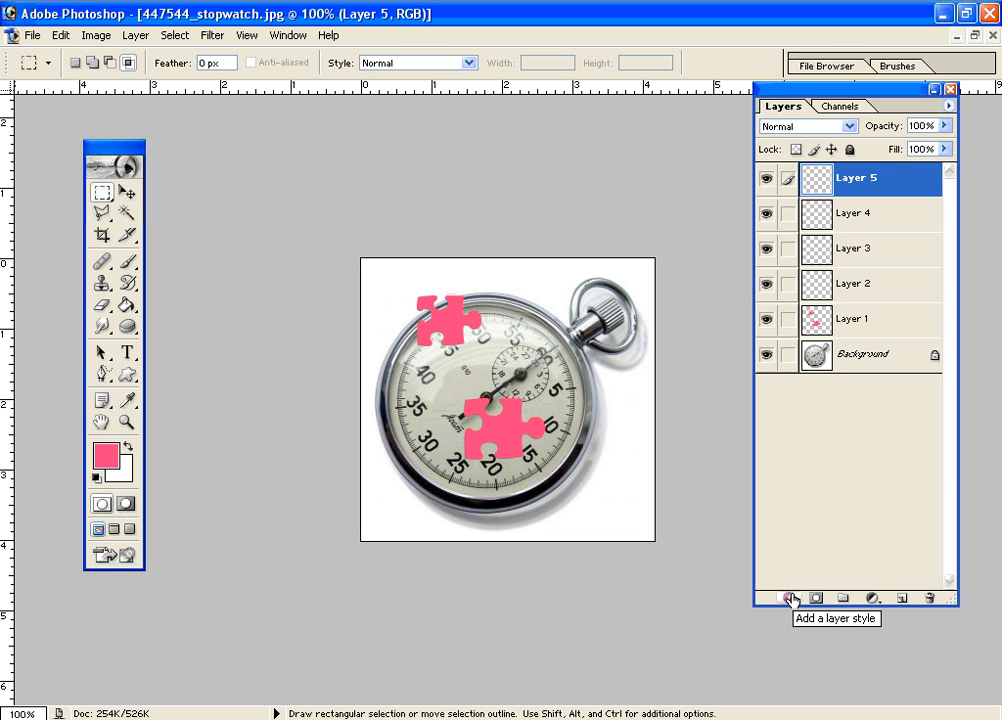
# Step: Look over the available layer effects and open the Layer Style dialog for Layer 5, placed clear of the puzzle pieces
pyautogui.click(790, 598)
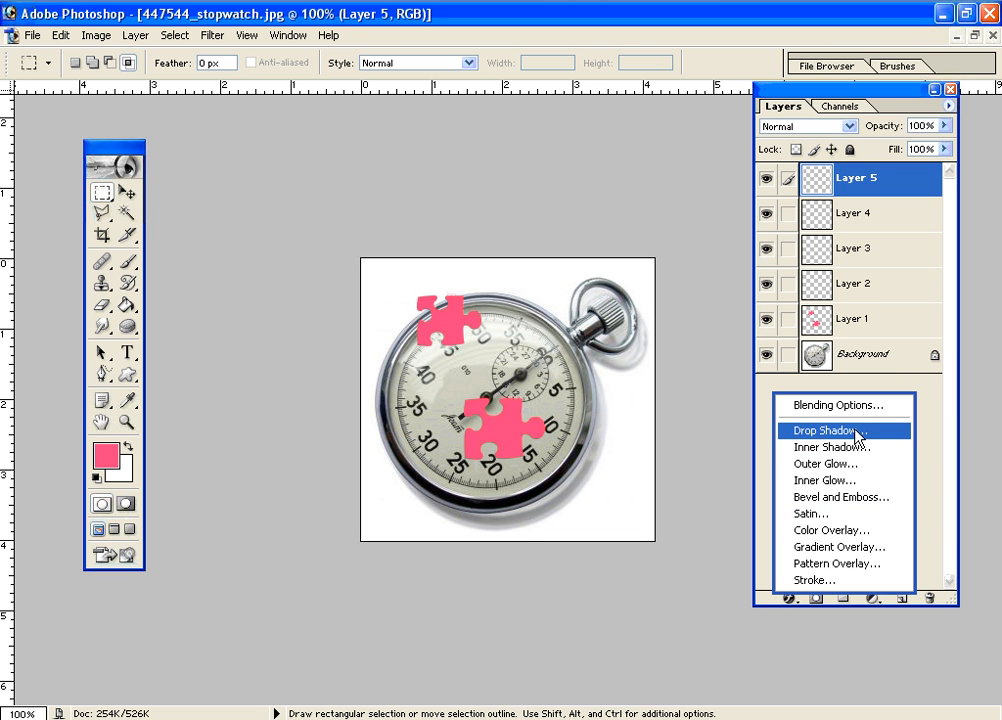
pyautogui.click(705, 500)
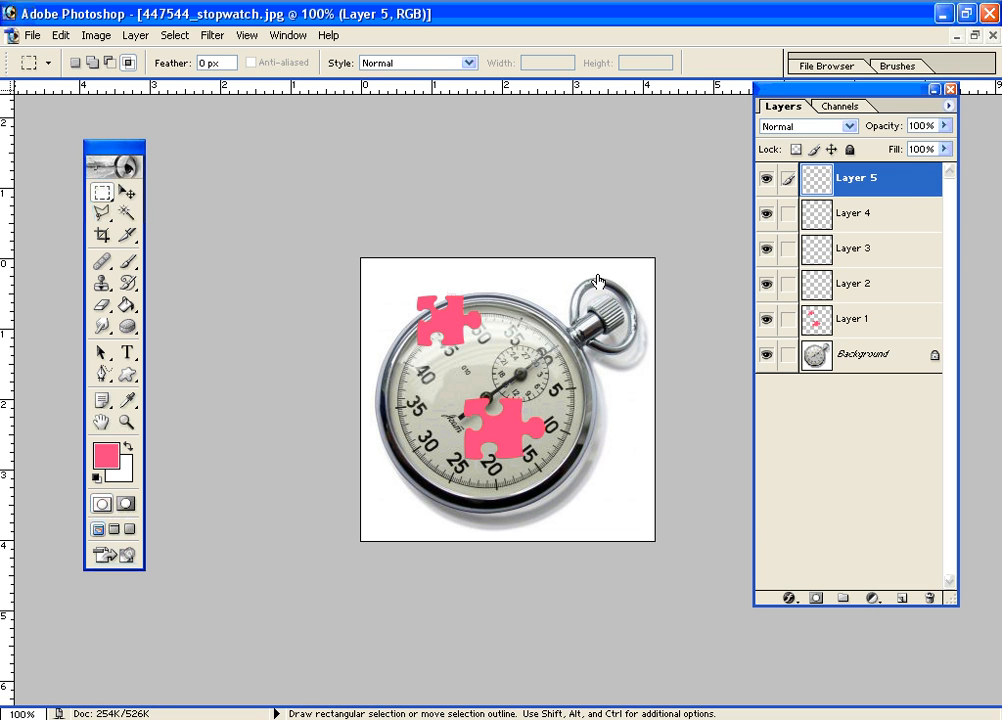
pyautogui.press('h')
pyautogui.doubleClick(921, 190)
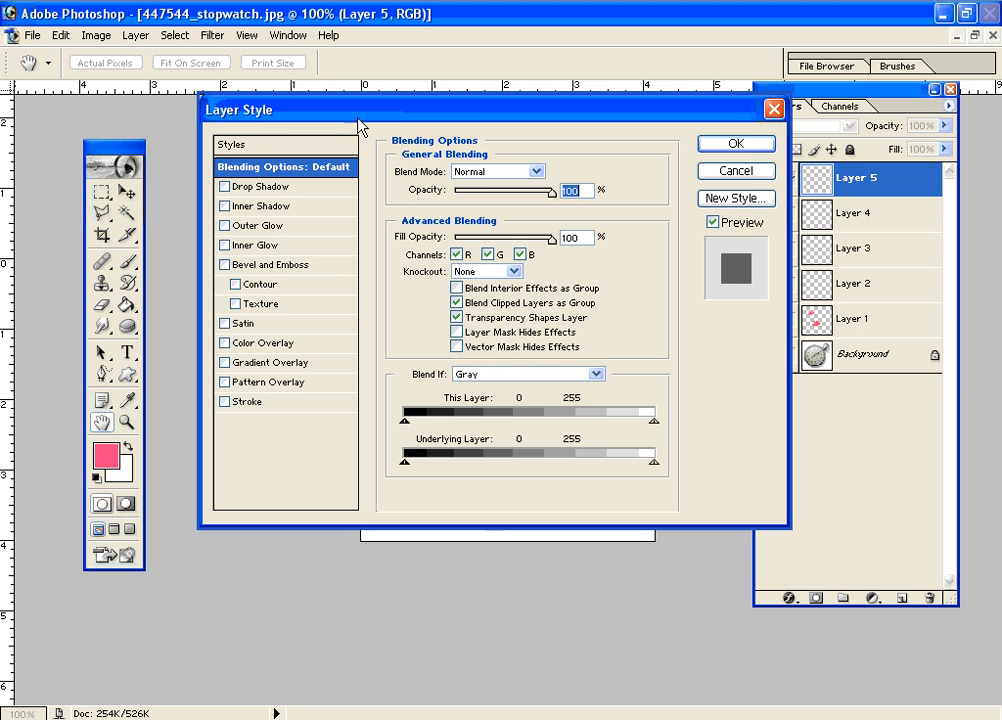
pyautogui.moveTo(455, 143); pyautogui.dragTo(758, 105)
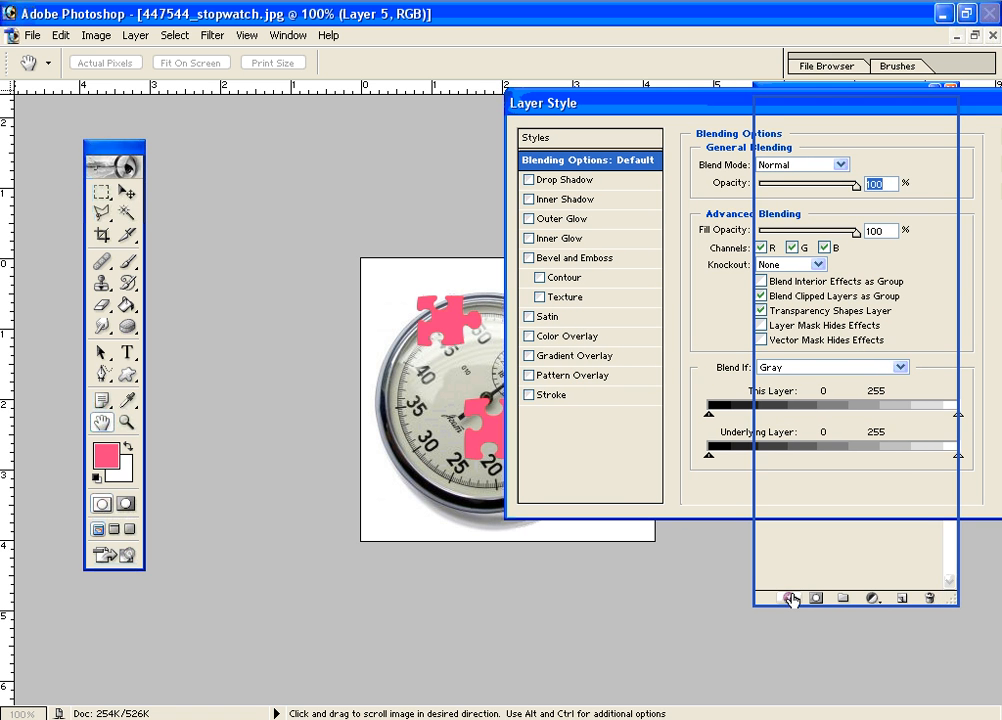
pyautogui.click(673, 344)
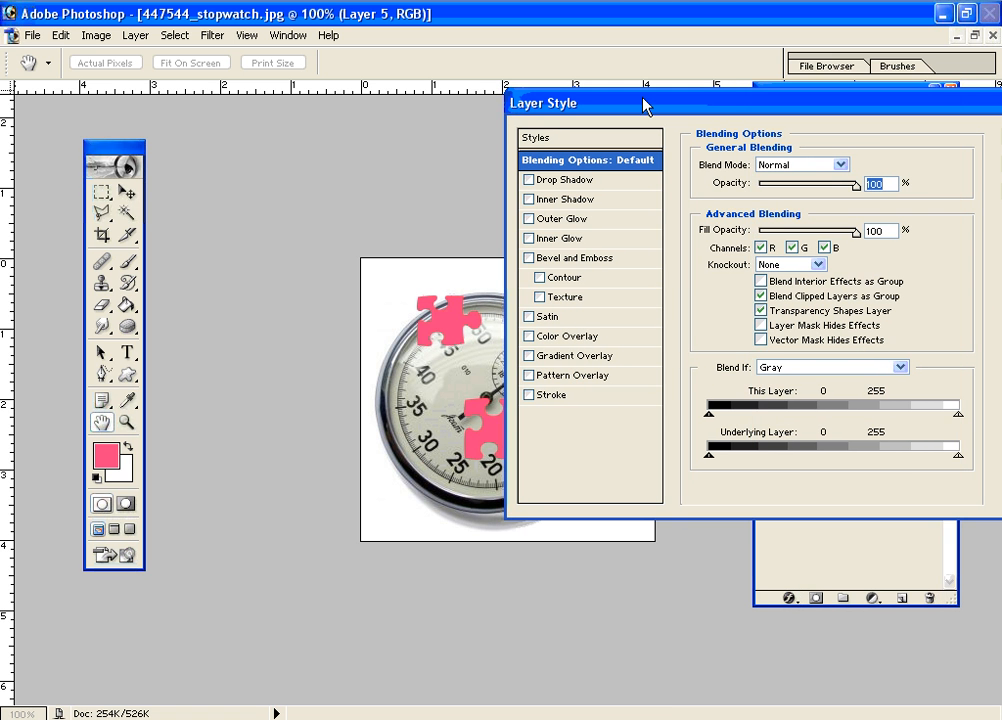
pyautogui.moveTo(643, 98); pyautogui.dragTo(805, 342)
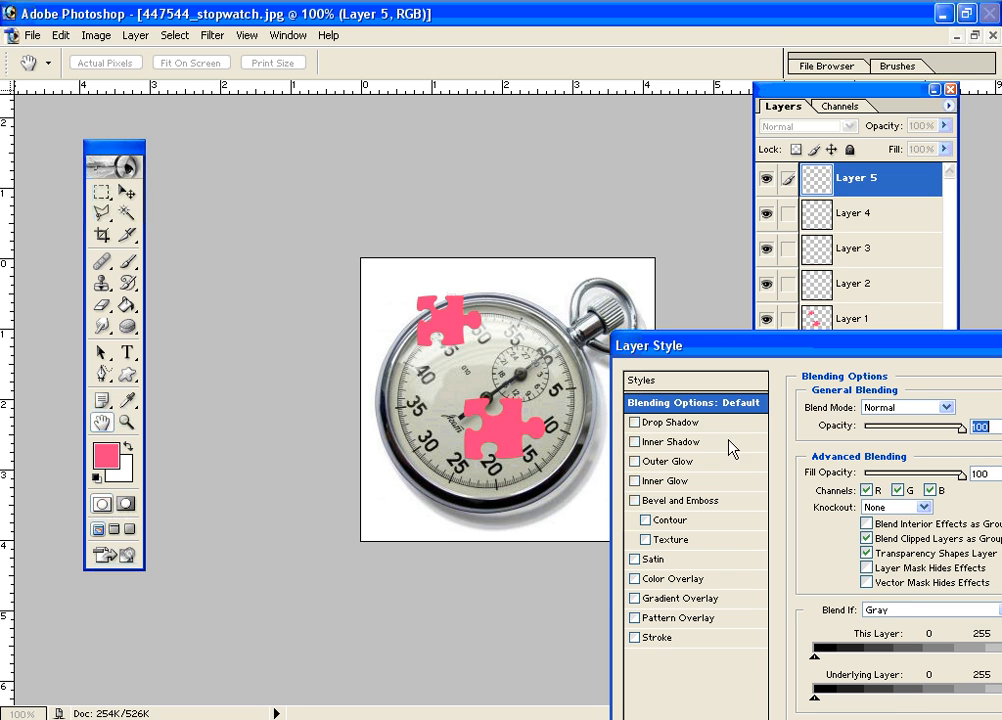
# Step: Try a Drop Shadow on the empty Layer 5, and leave its layer style without the effect
pyautogui.click(635, 423)
pyautogui.click(678, 424)
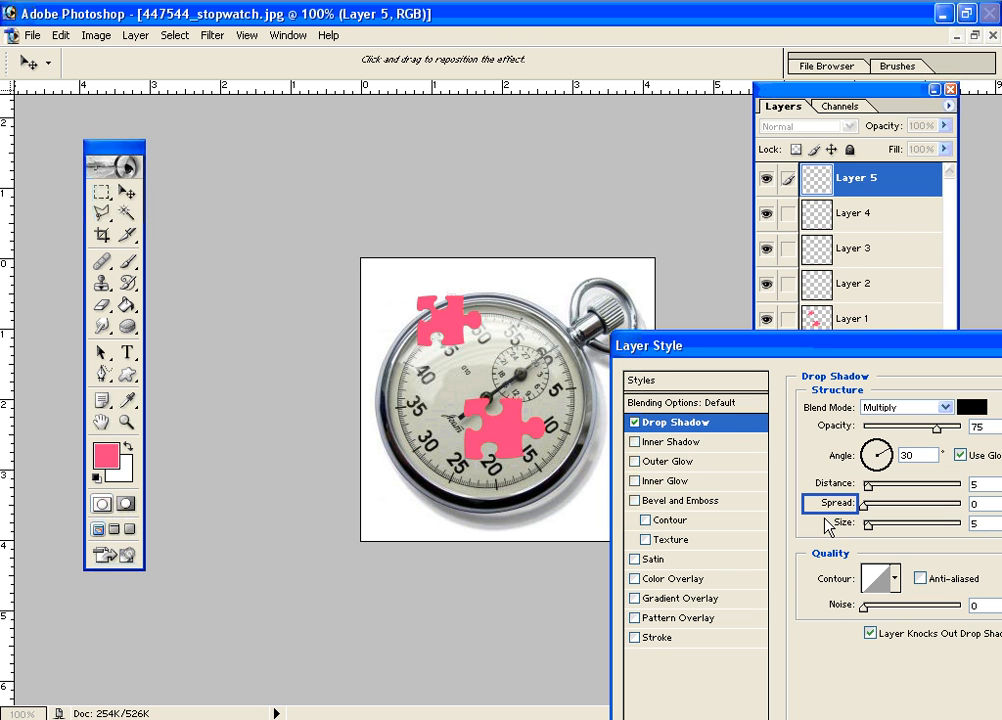
pyautogui.click(640, 421)
pyautogui.press('h')
pyautogui.click(634, 423)
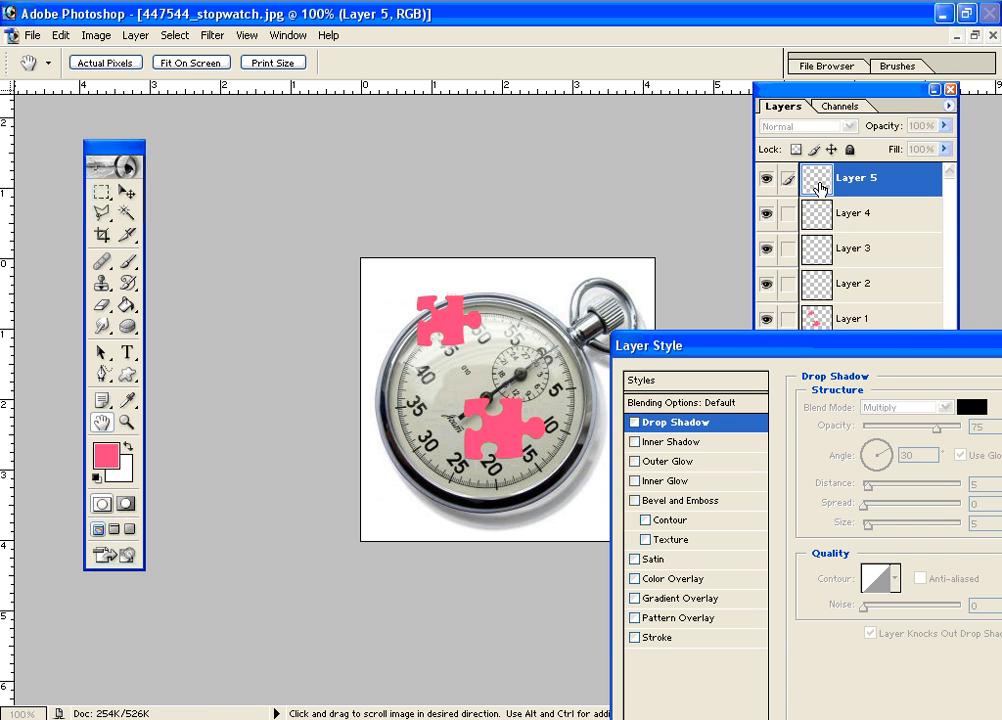
pyautogui.moveTo(897, 355); pyautogui.dragTo(425, 304)
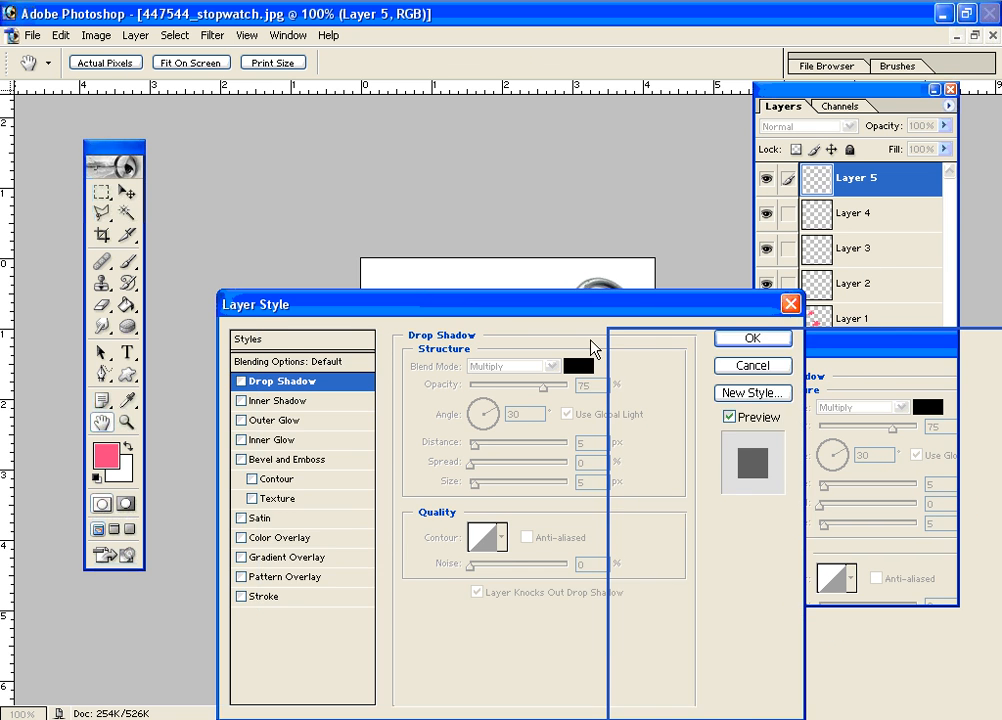
pyautogui.press('m')
pyautogui.click(680, 358)
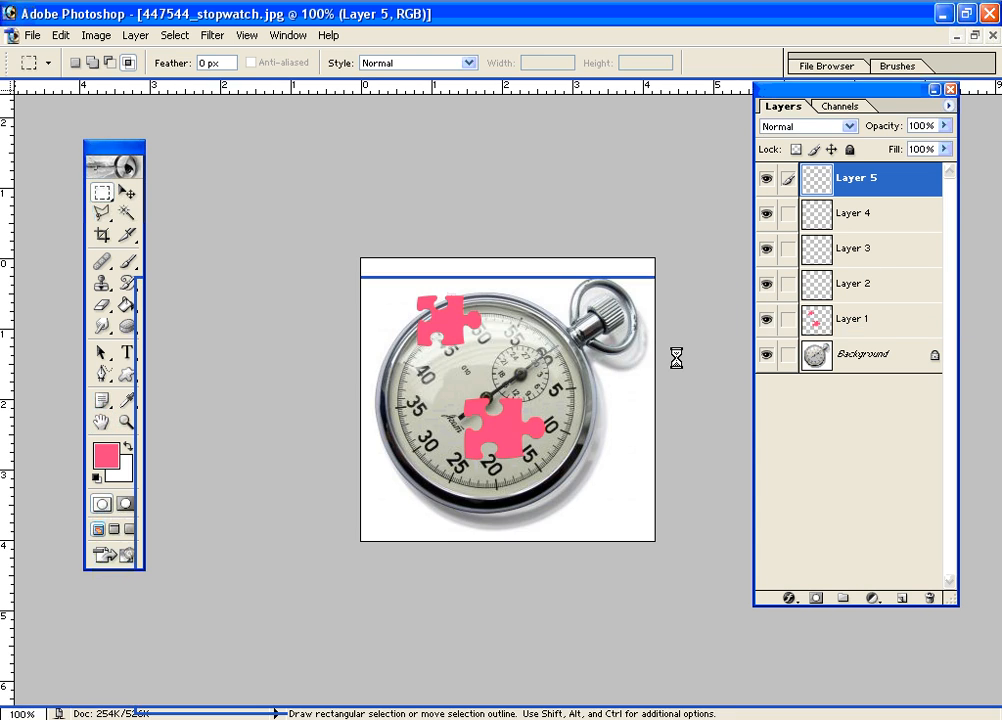
# Step: Open the Layer Style dialog for Layer 1, with the image at 200% and the upper puzzle piece in view
pyautogui.click(898, 325)
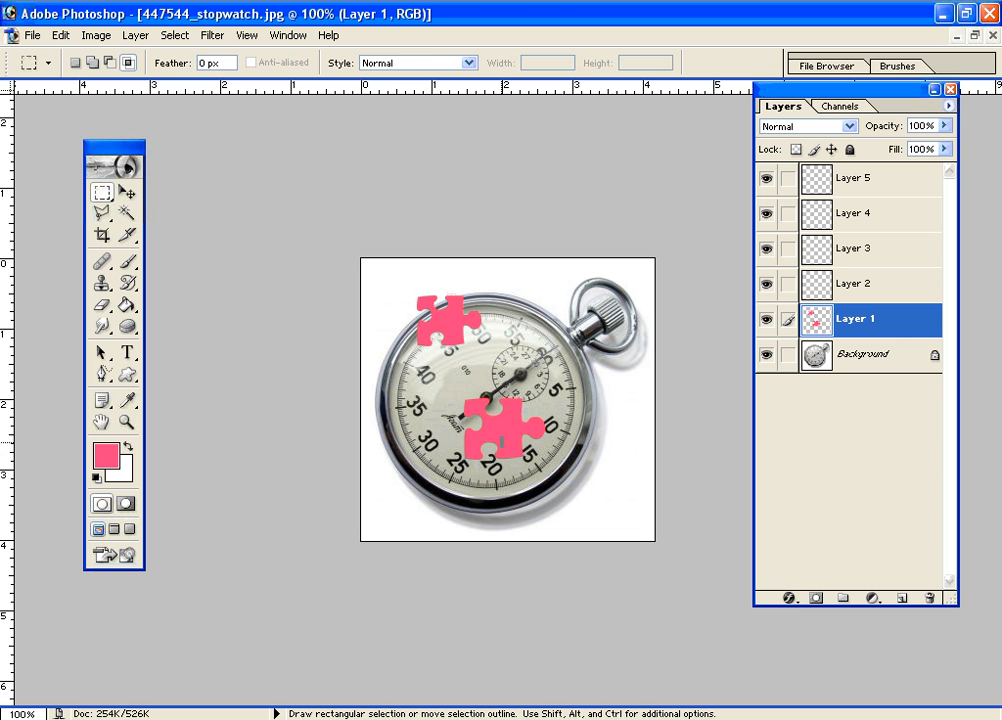
pyautogui.press('z')
pyautogui.click(503, 411)
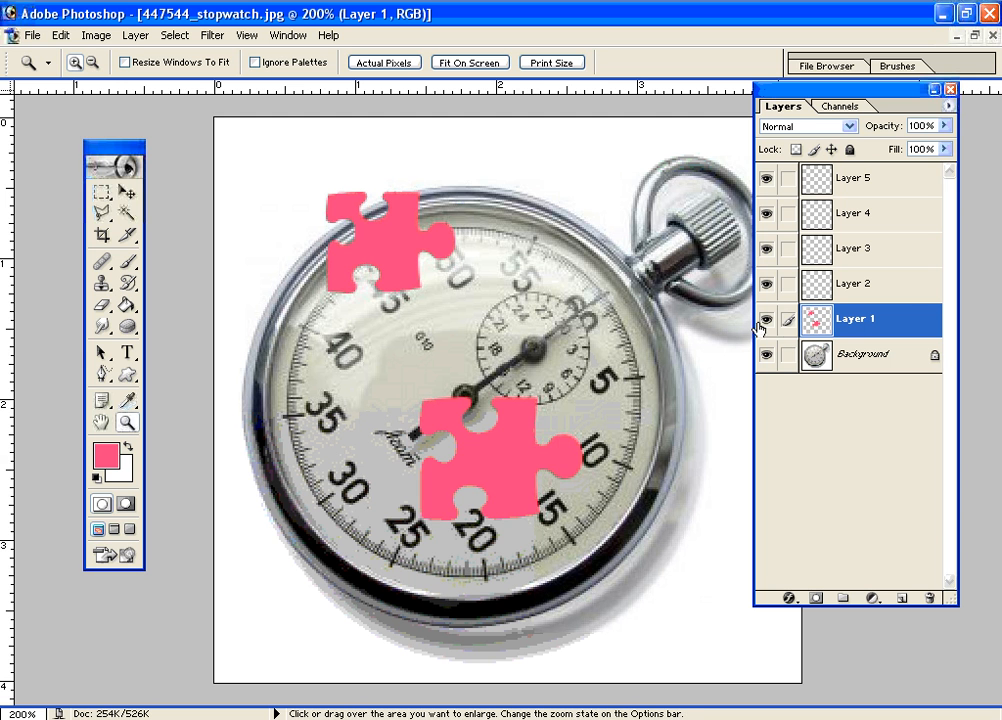
pyautogui.doubleClick(930, 319)
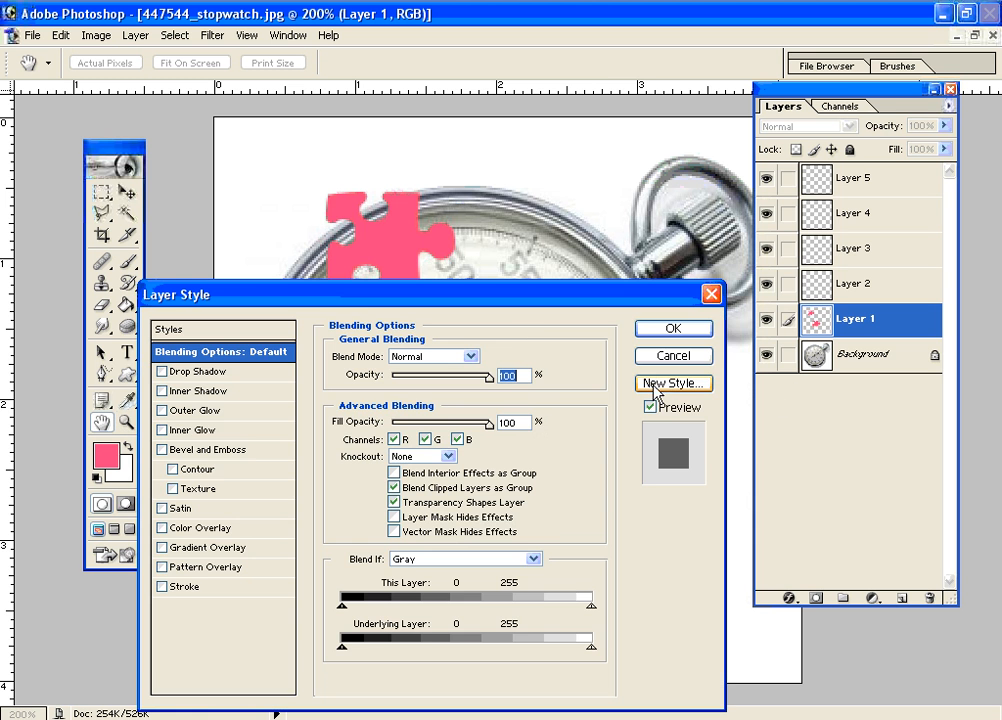
pyautogui.moveTo(425, 248); pyautogui.dragTo(751, 183)
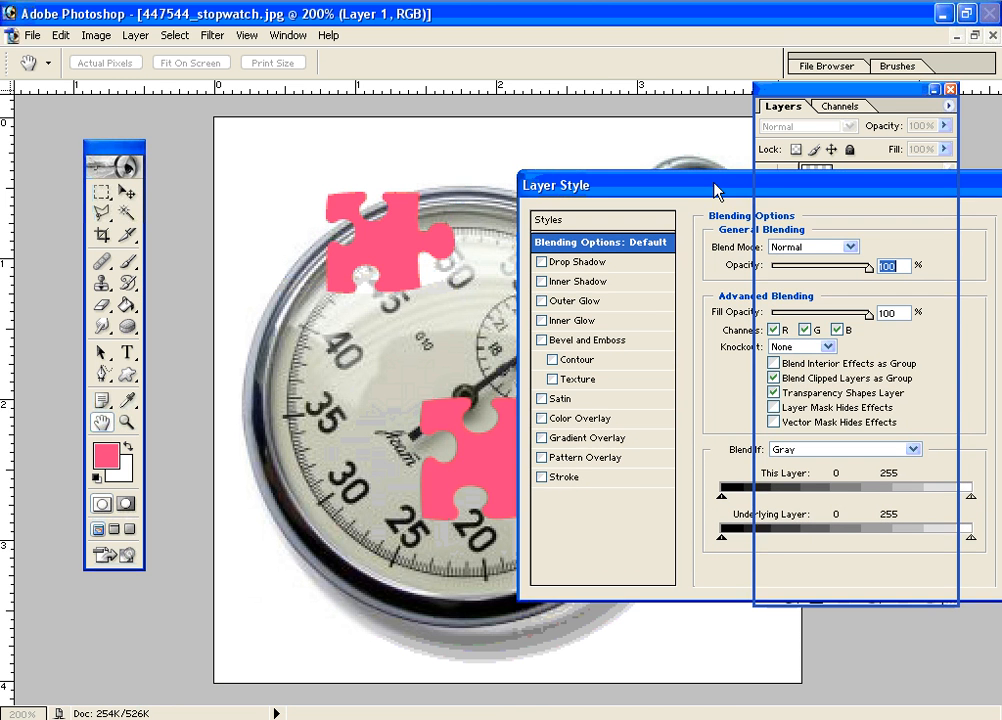
# Step: Preview a Drop Shadow on the puzzle pieces, and replace it with Bevel and Emboss, showing that effect's settings
pyautogui.click(543, 264)
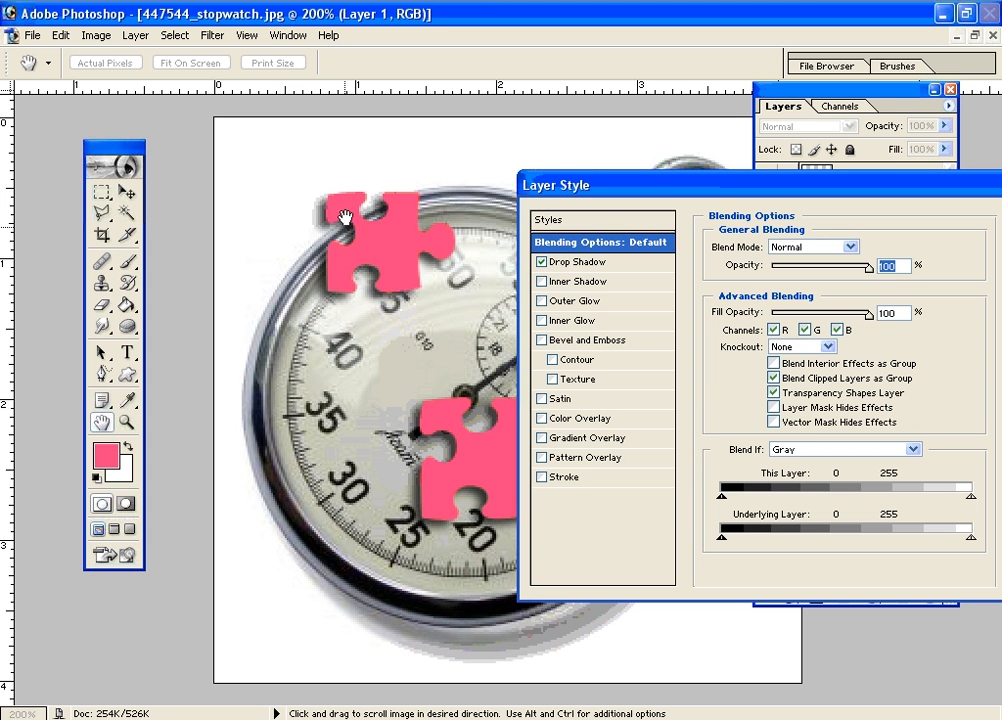
pyautogui.click(541, 263)
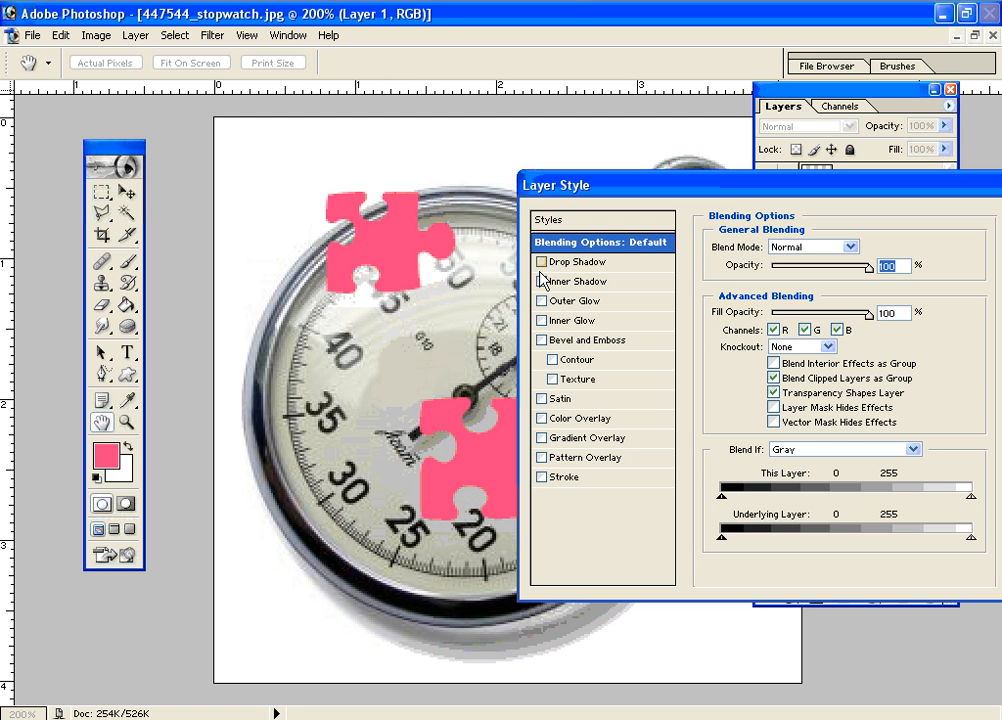
pyautogui.click(542, 341)
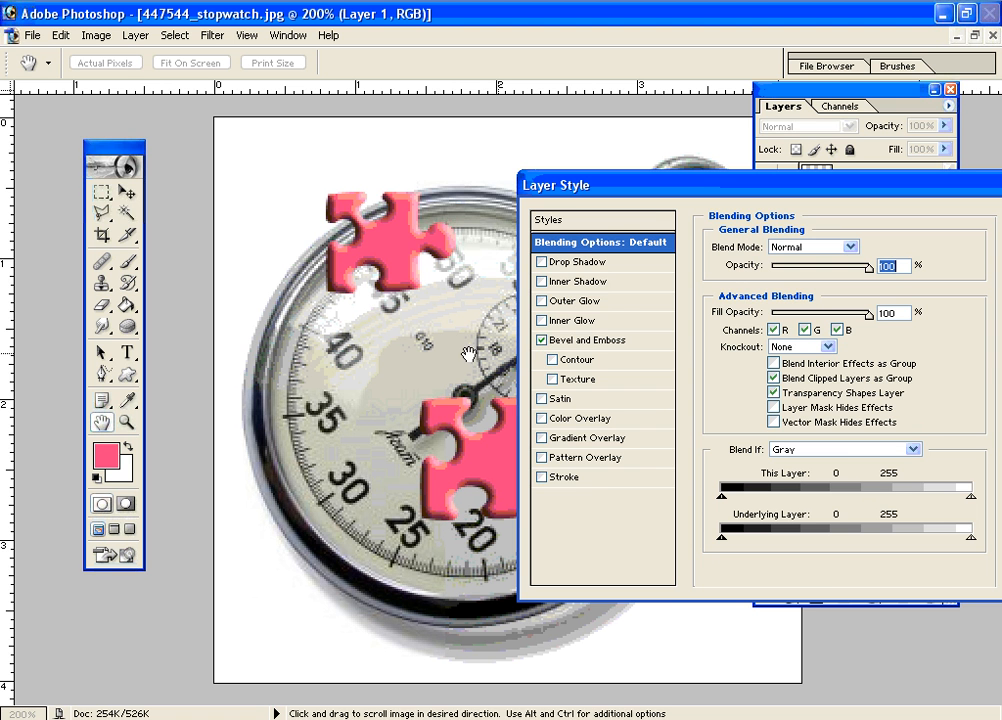
pyautogui.moveTo(652, 189); pyautogui.dragTo(770, 298)
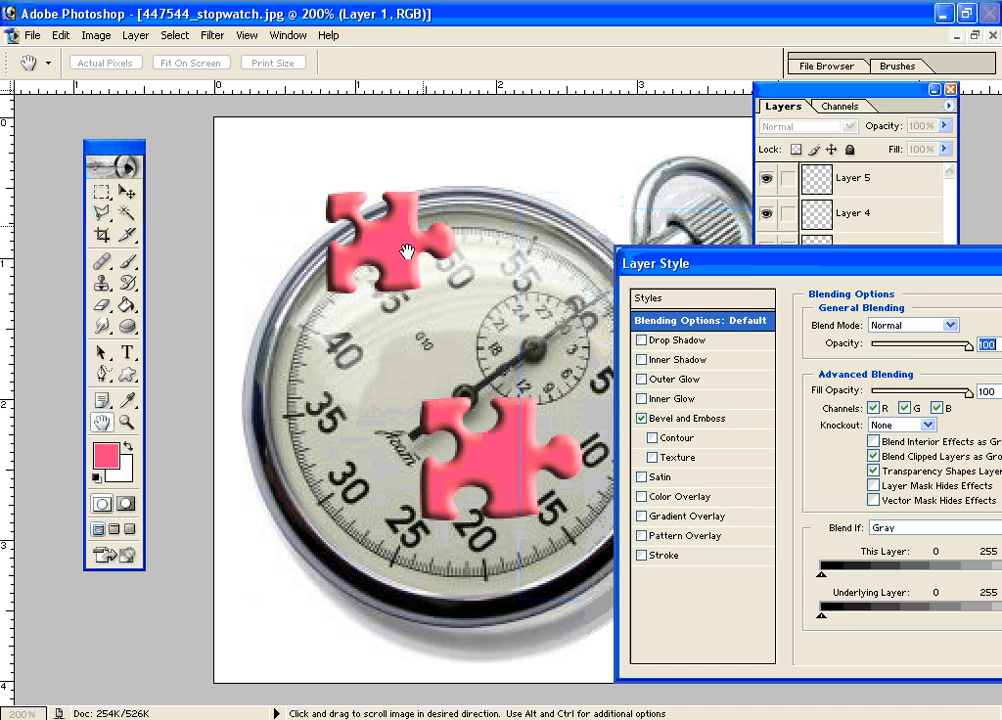
pyautogui.moveTo(674, 250); pyautogui.dragTo(633, 165)
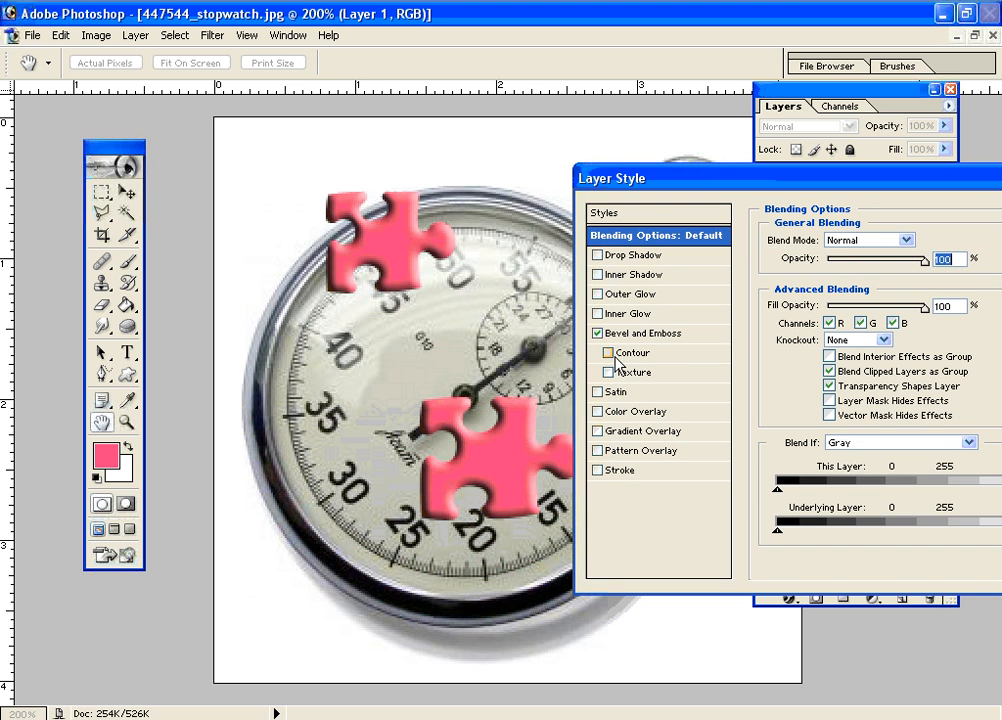
pyautogui.click(662, 335)
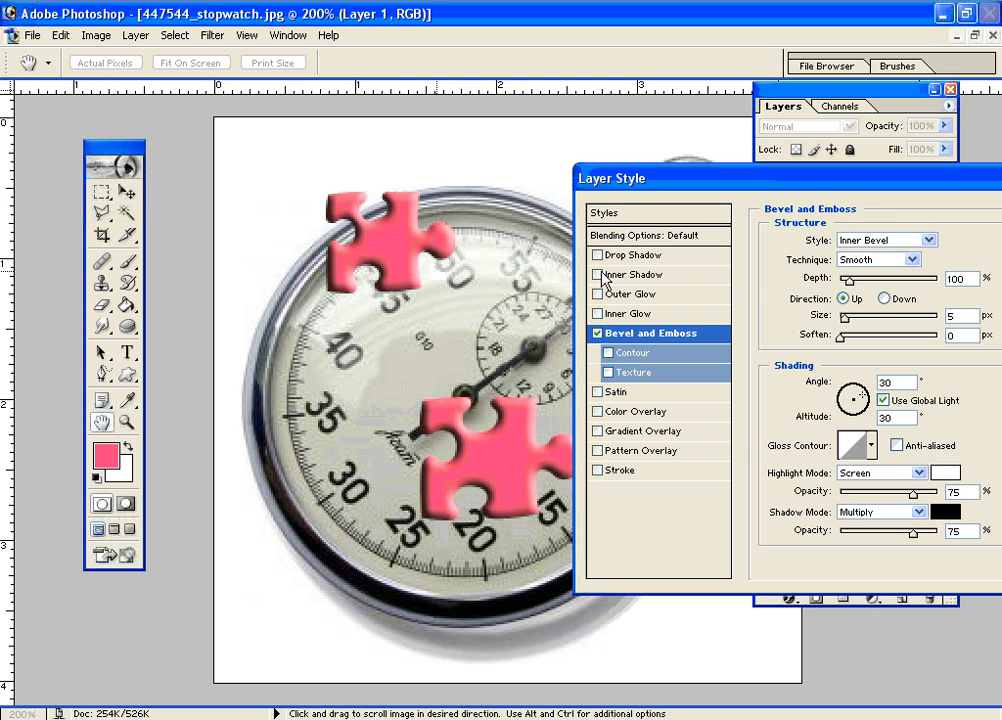
# Step: Try the Emboss and Pillow Emboss styles on the puzzle pieces, and switch Bevel and Emboss off
pyautogui.click(910, 240)
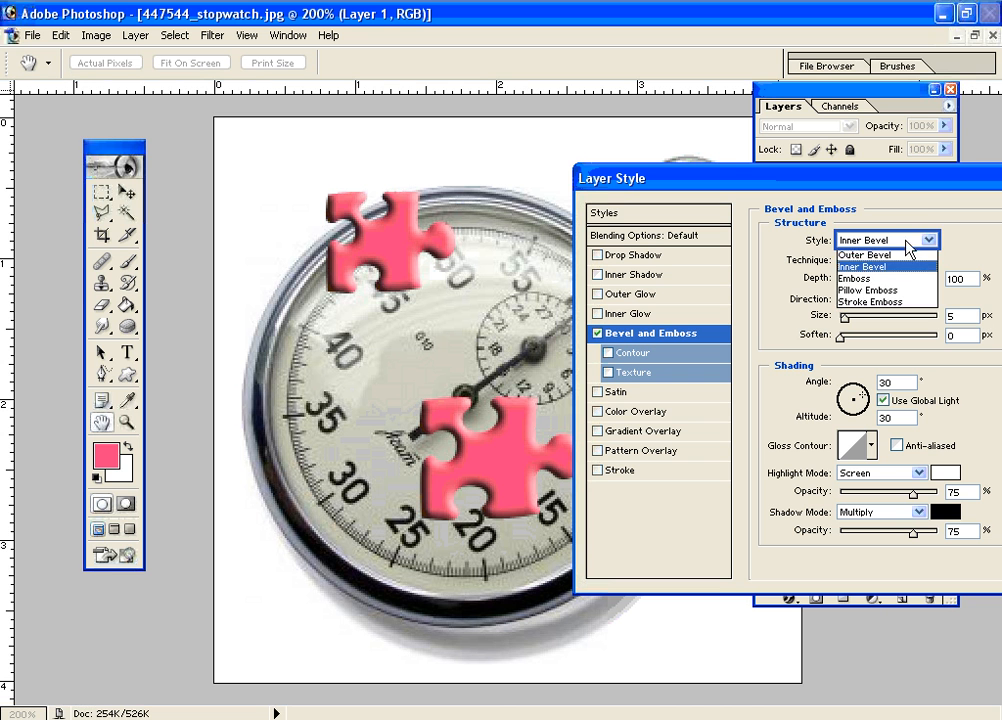
pyautogui.click(909, 279)
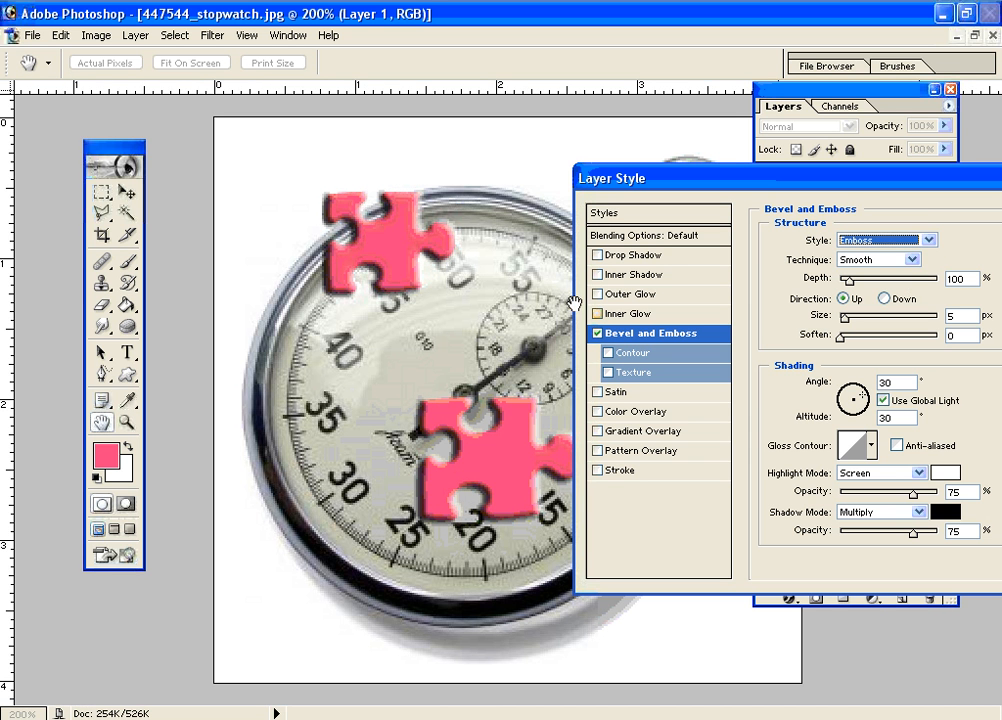
pyautogui.click(895, 240)
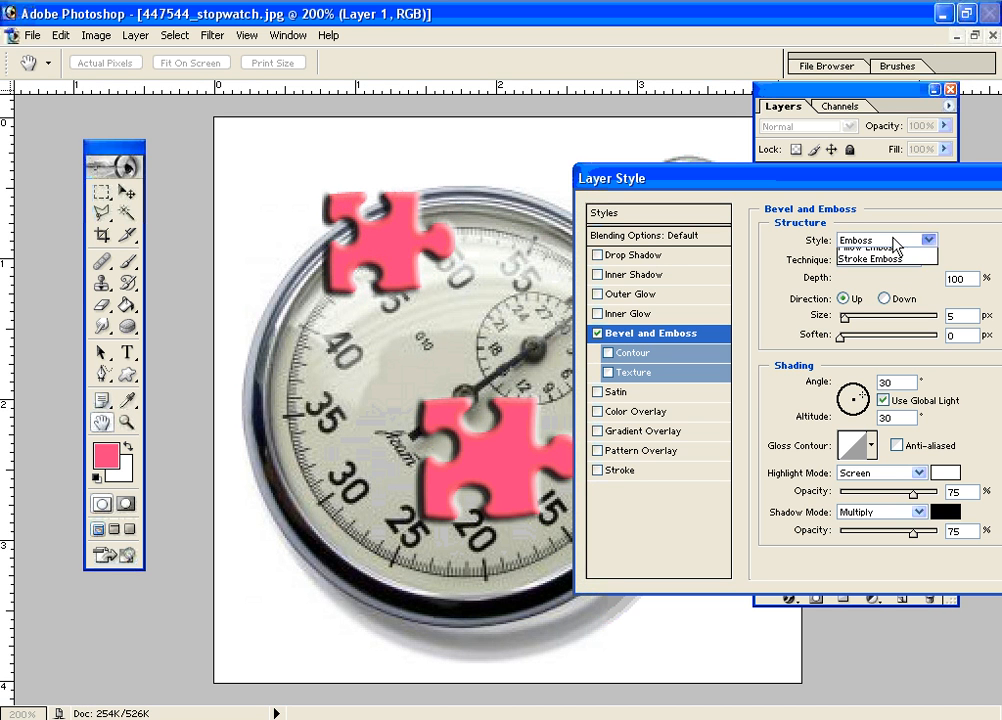
pyautogui.click(880, 290)
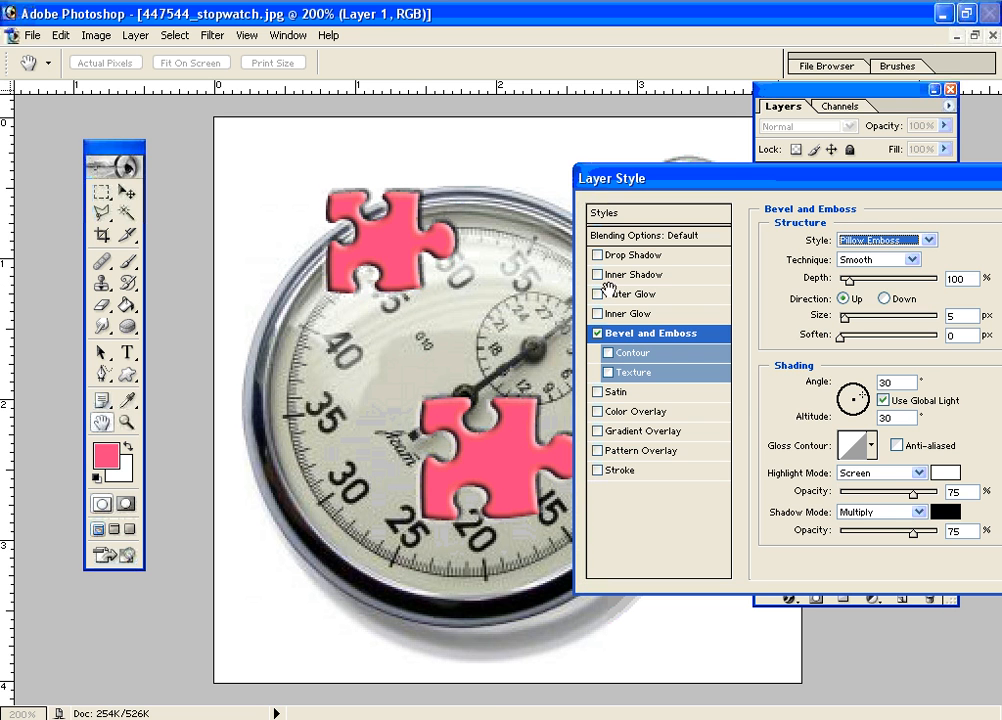
pyautogui.click(598, 333)
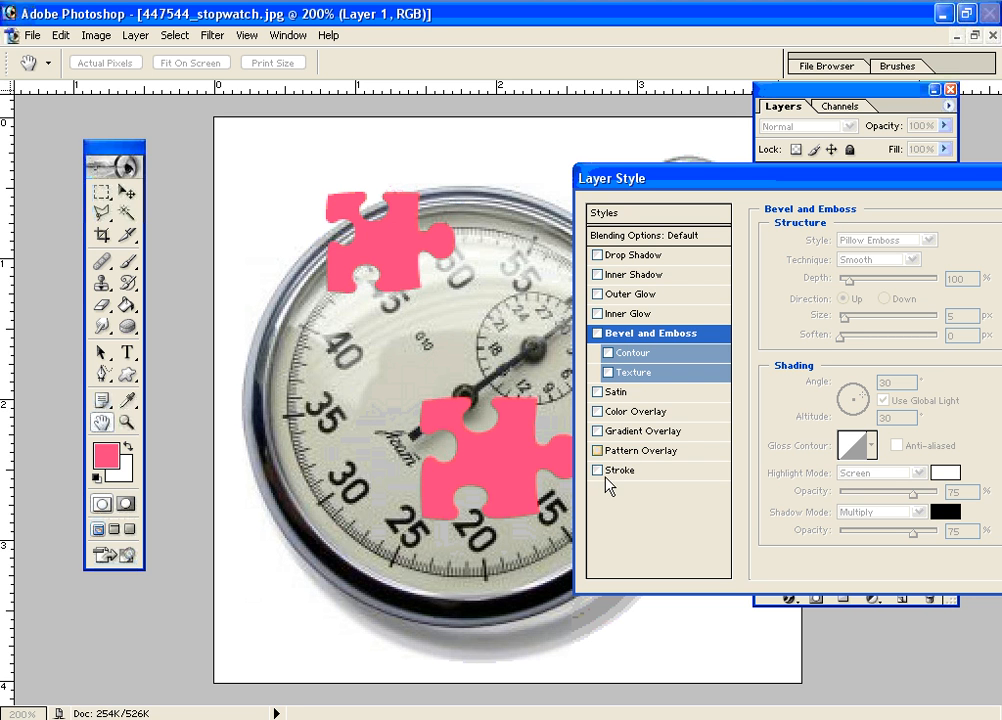
# Step: Add a Stroke effect to the puzzle pieces on Layer 1 and set its color to blue 272BCF
pyautogui.click(597, 470)
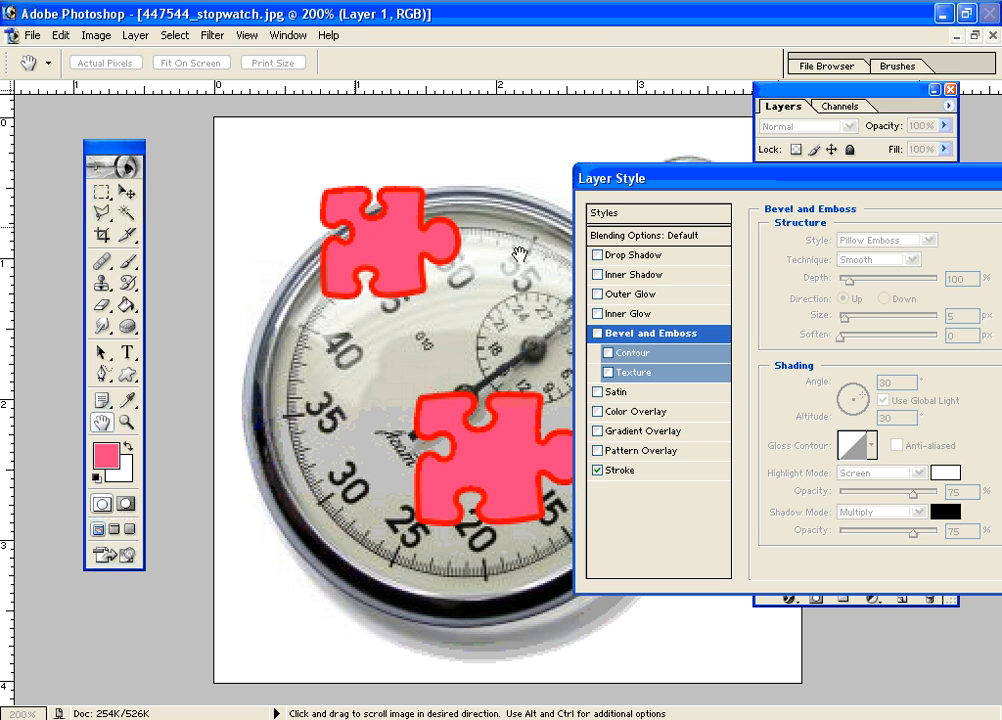
pyautogui.click(627, 474)
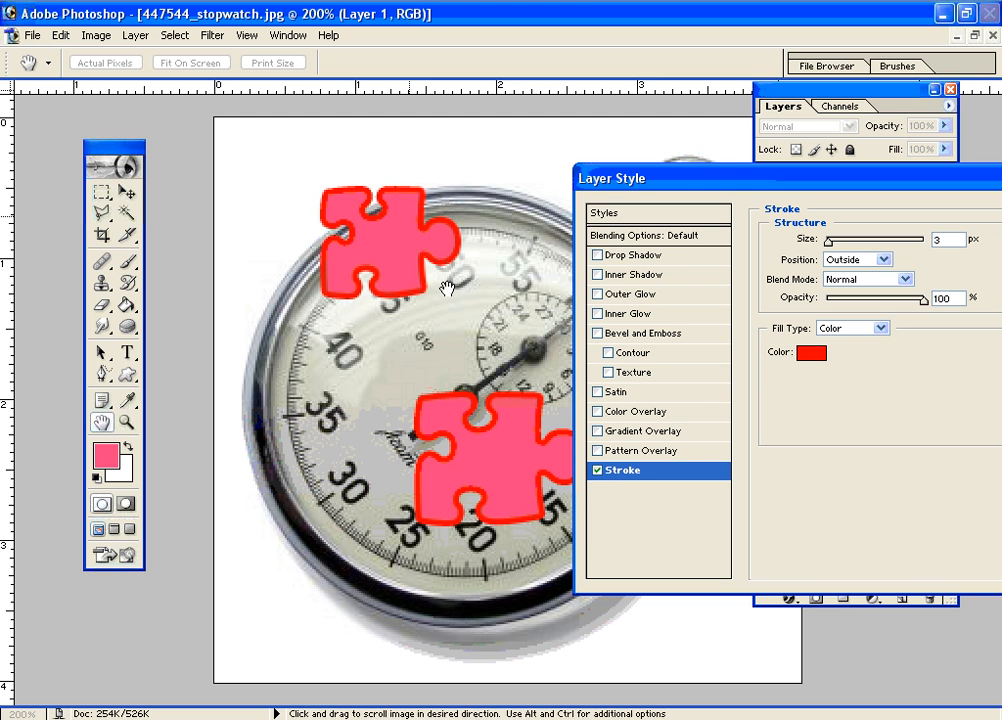
pyautogui.click(808, 351)
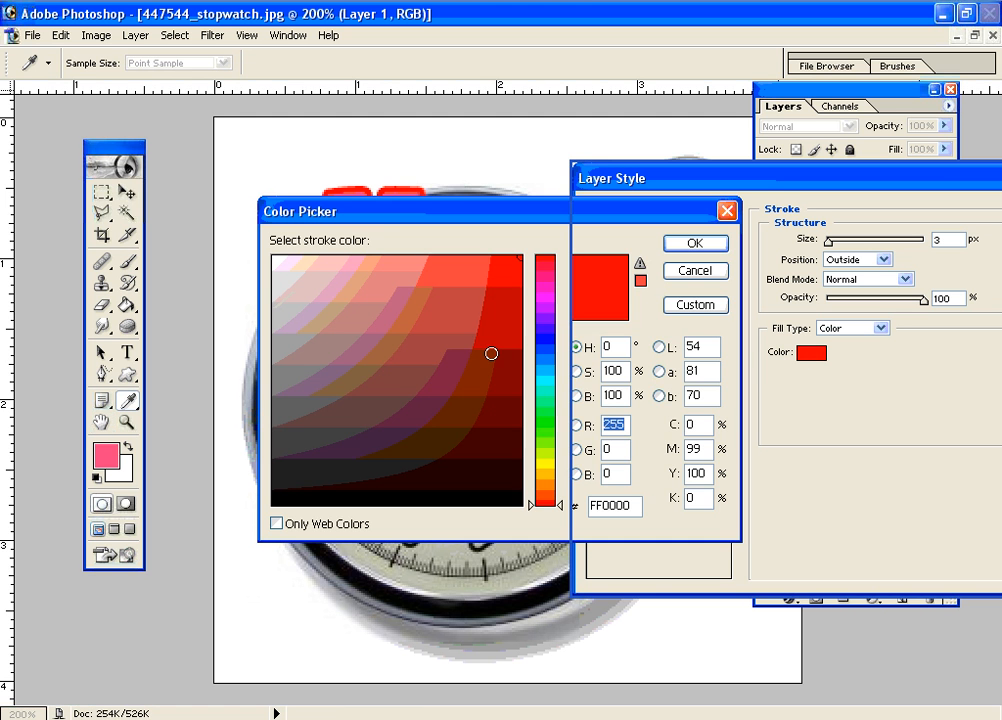
pyautogui.click(545, 340)
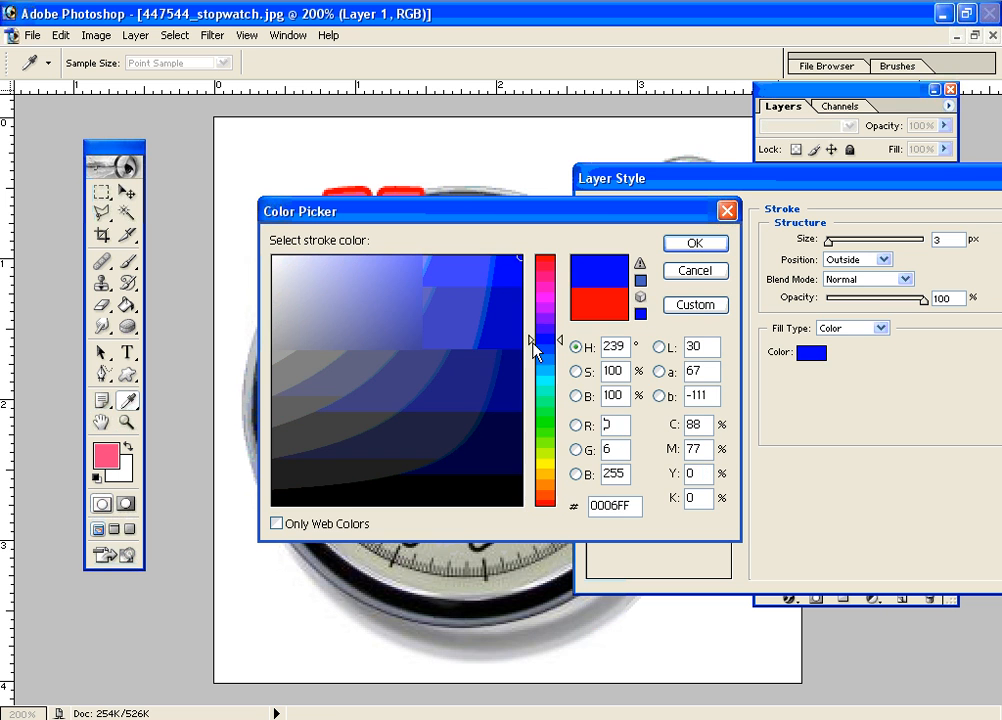
pyautogui.click(474, 301)
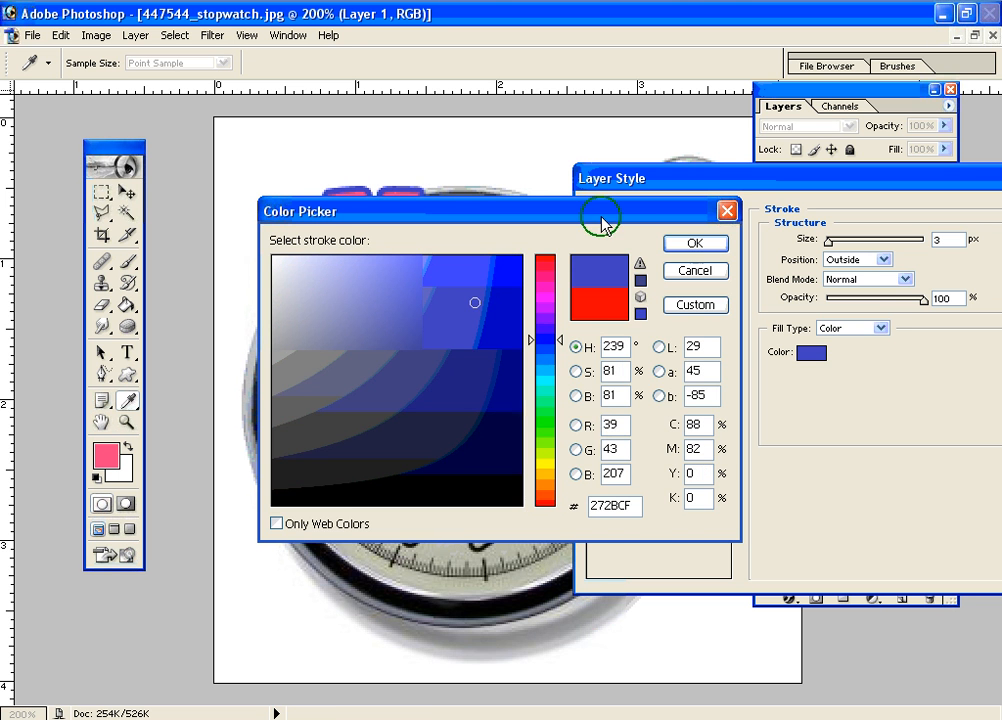
pyautogui.moveTo(600, 212); pyautogui.dragTo(619, 347)
pyautogui.click(708, 380)
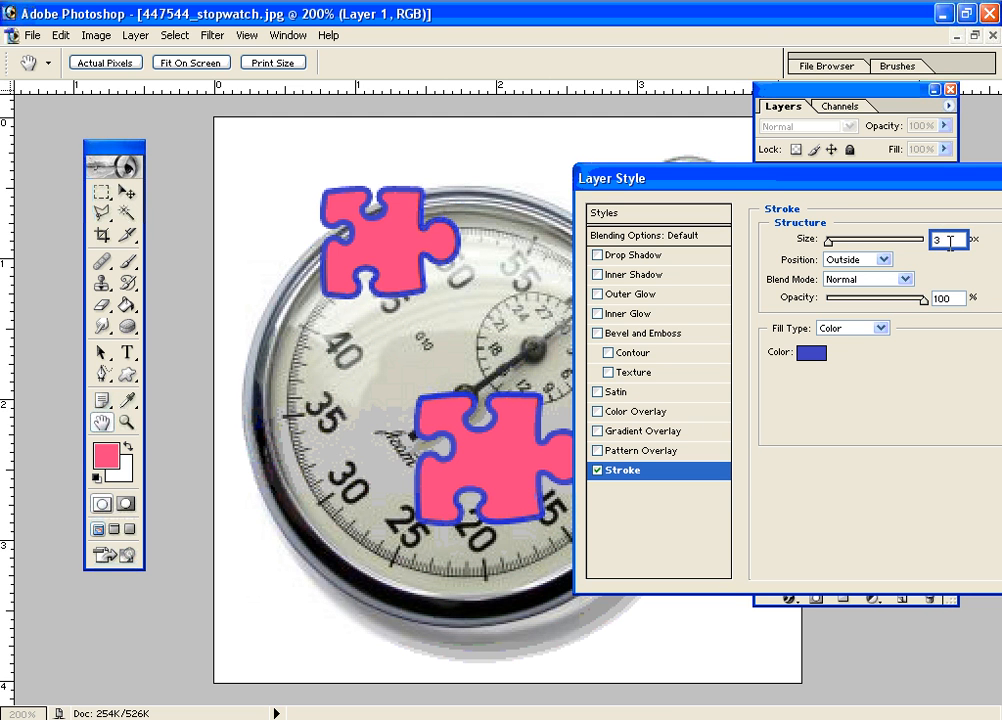
# Step: Set the puzzle pieces' stroke size to 2 px and try the Inside and Center positions
pyautogui.write('2')
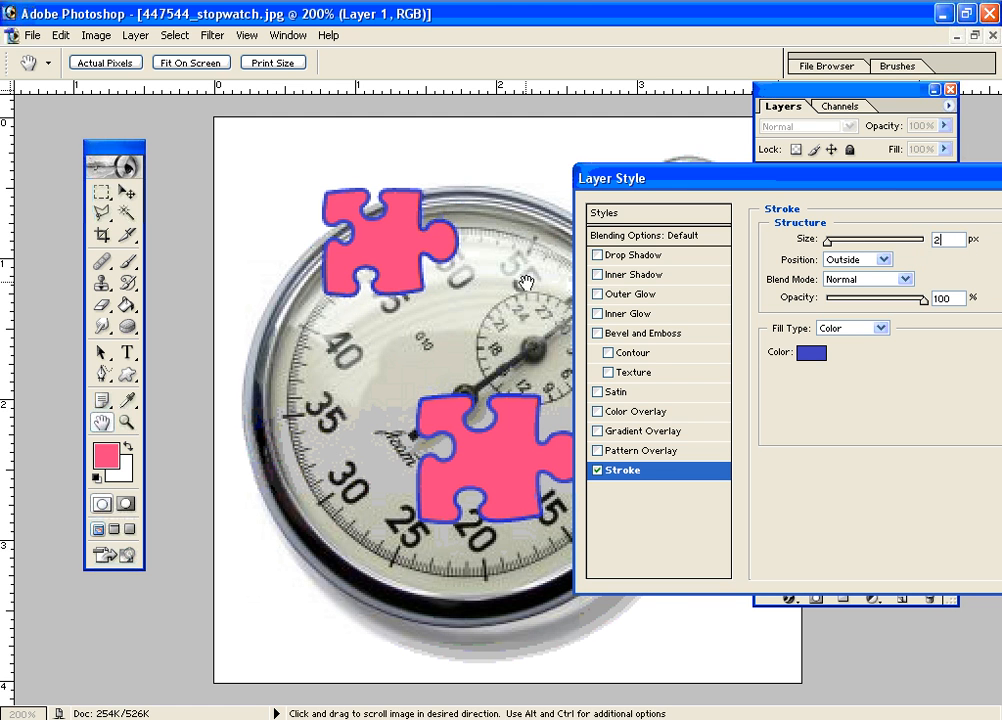
pyautogui.click(884, 260)
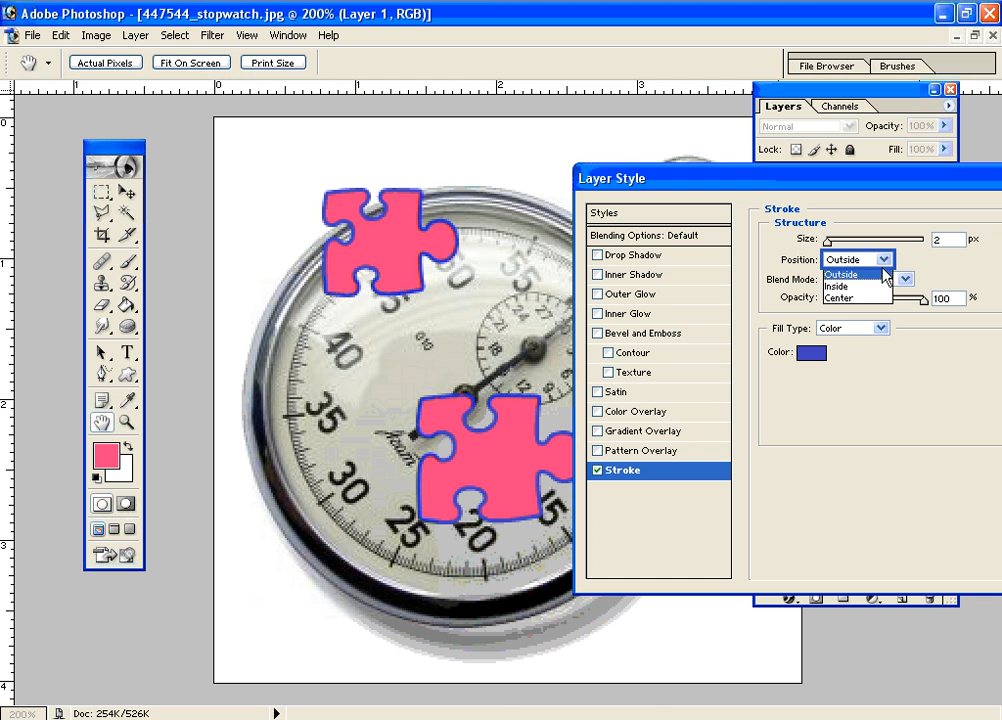
pyautogui.click(884, 287)
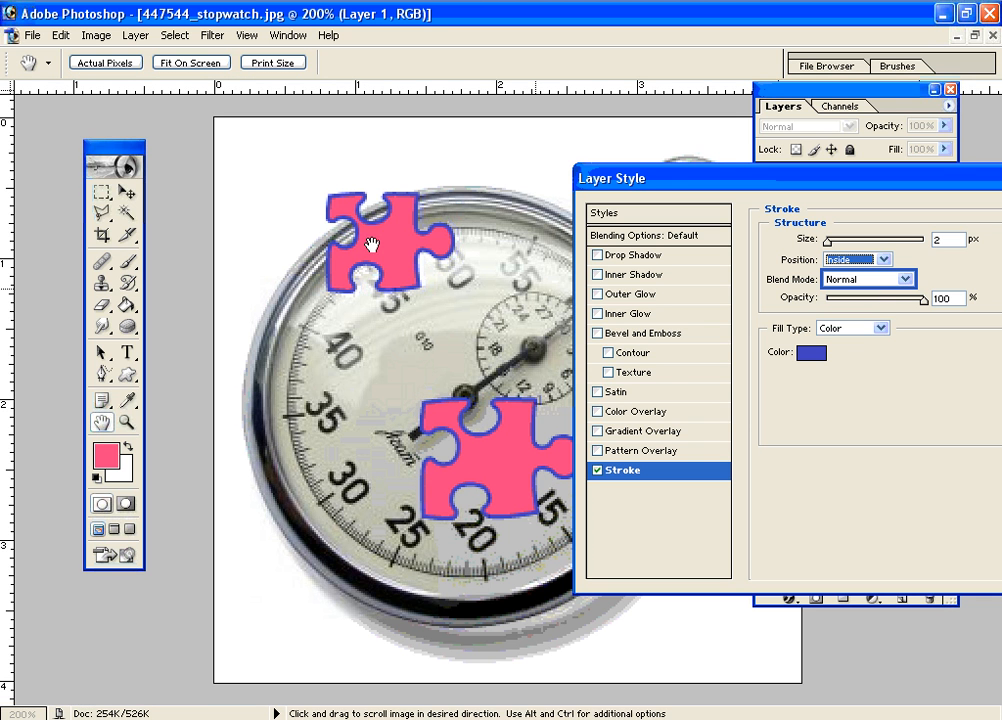
pyautogui.click(884, 260)
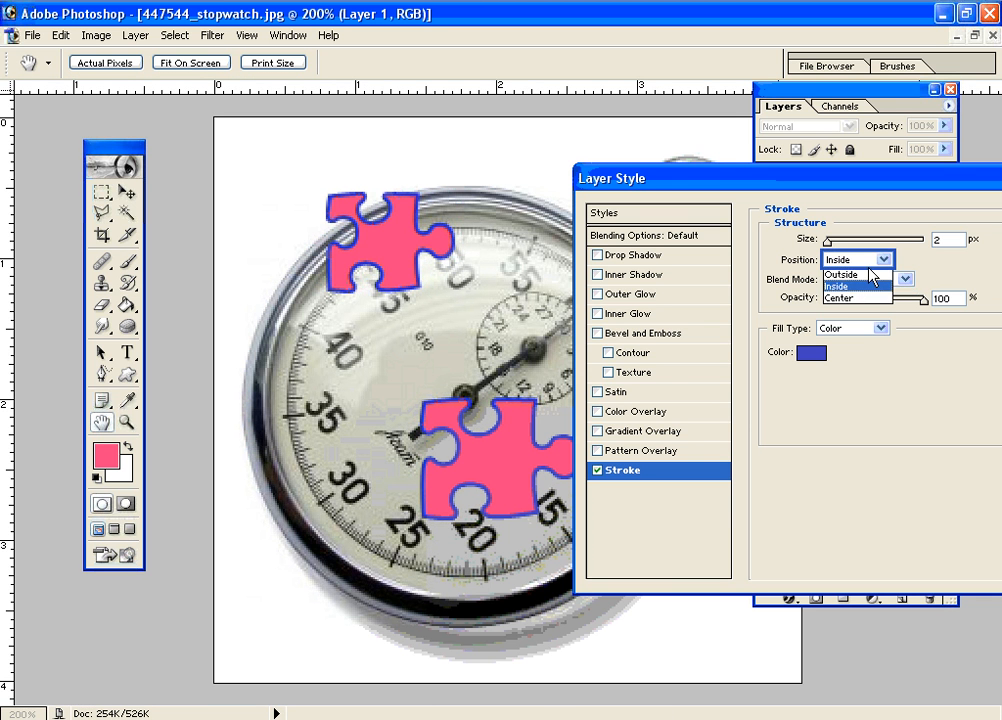
pyautogui.click(859, 298)
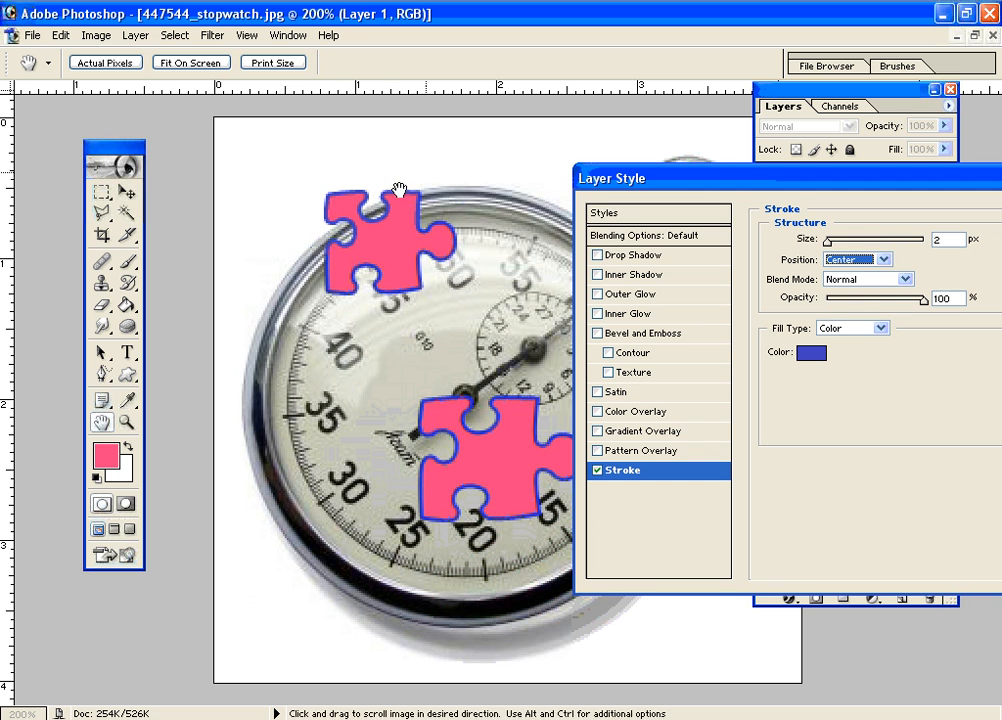
# Step: Switch the Stroke effect off and cancel the layer style changes for Layer 1
pyautogui.click(598, 471)
pyautogui.moveTo(784, 190)
pyautogui.mouseDown()
pyautogui.moveTo(726, 220)
pyautogui.moveTo(408, 318)
pyautogui.mouseUp()
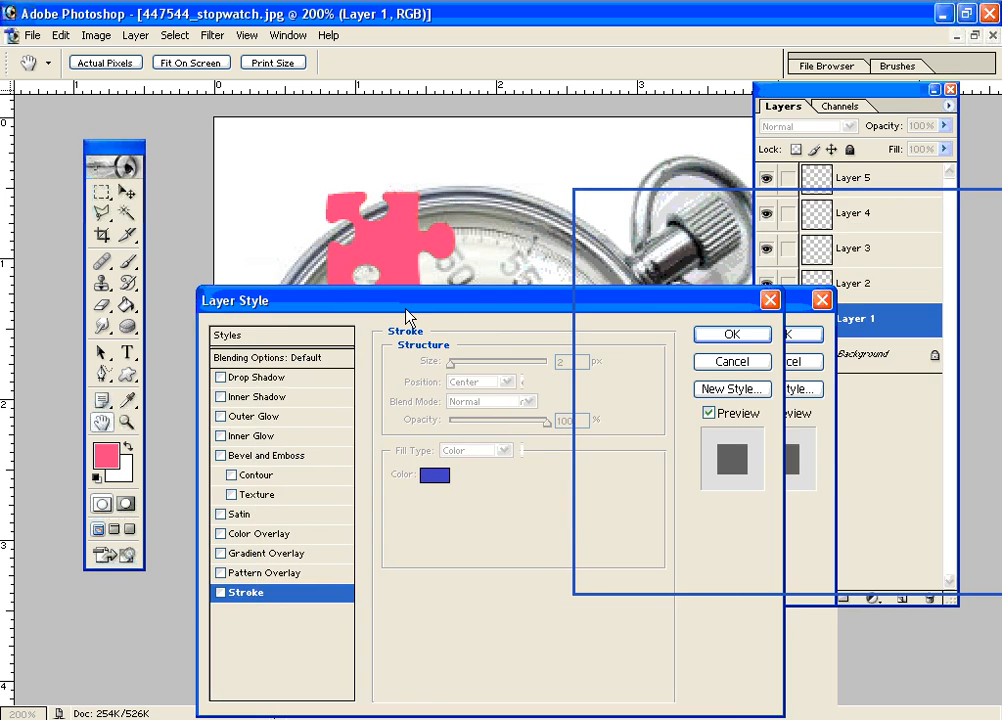
pyautogui.click(715, 366)
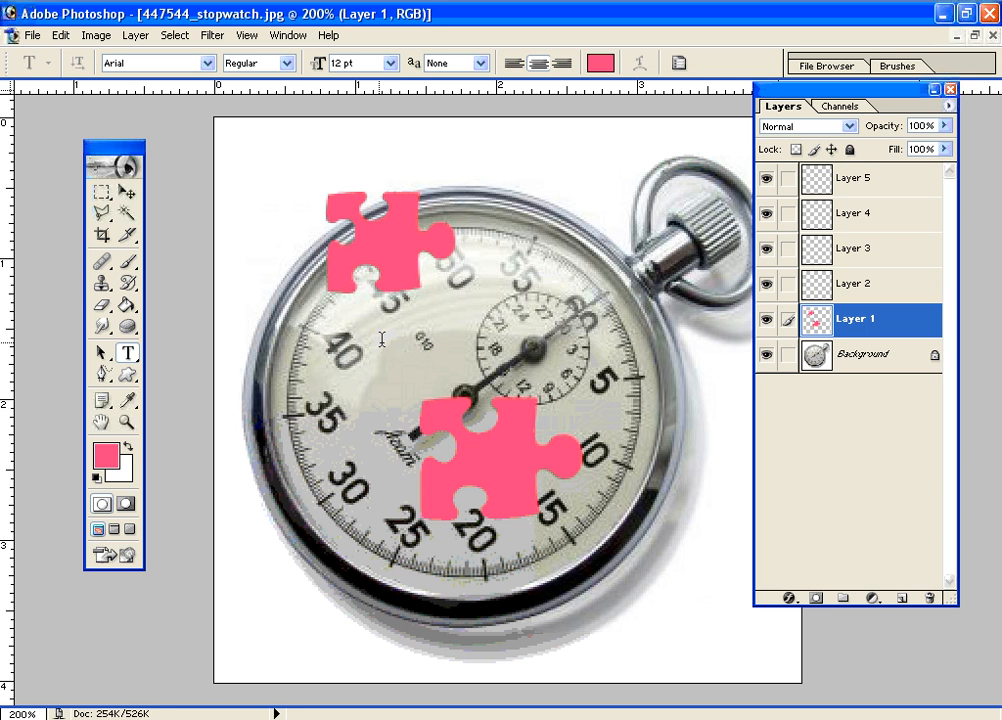
# Step: Add the text "Testing Layers" on the stopwatch face, between the two puzzle pieces
pyautogui.click(383, 339)
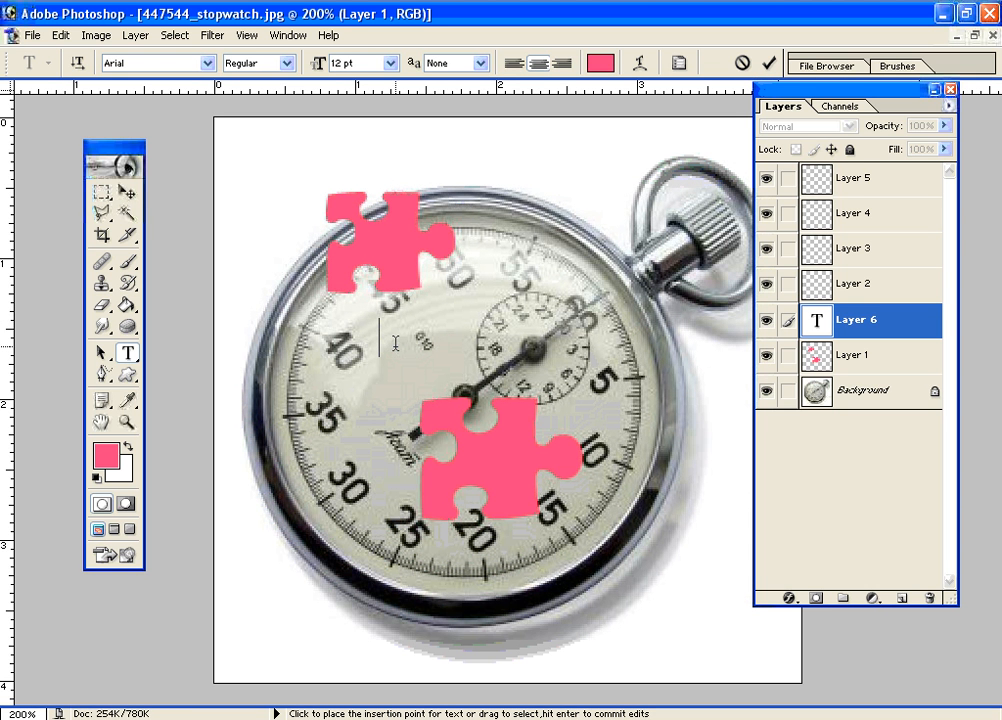
pyautogui.write('Testing')
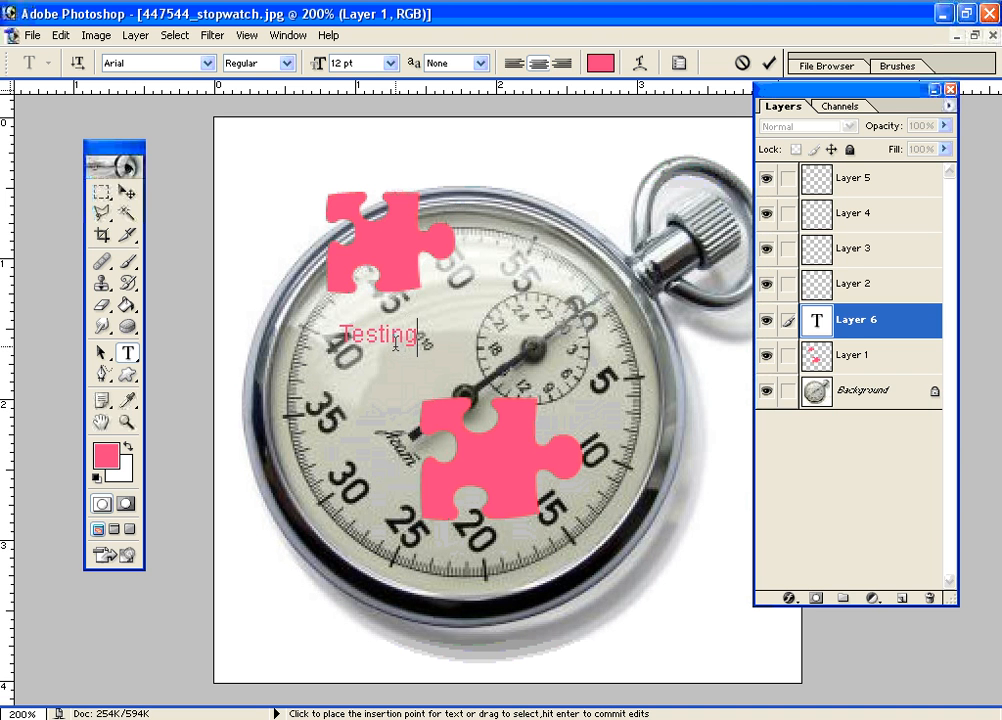
pyautogui.write(' Layers')
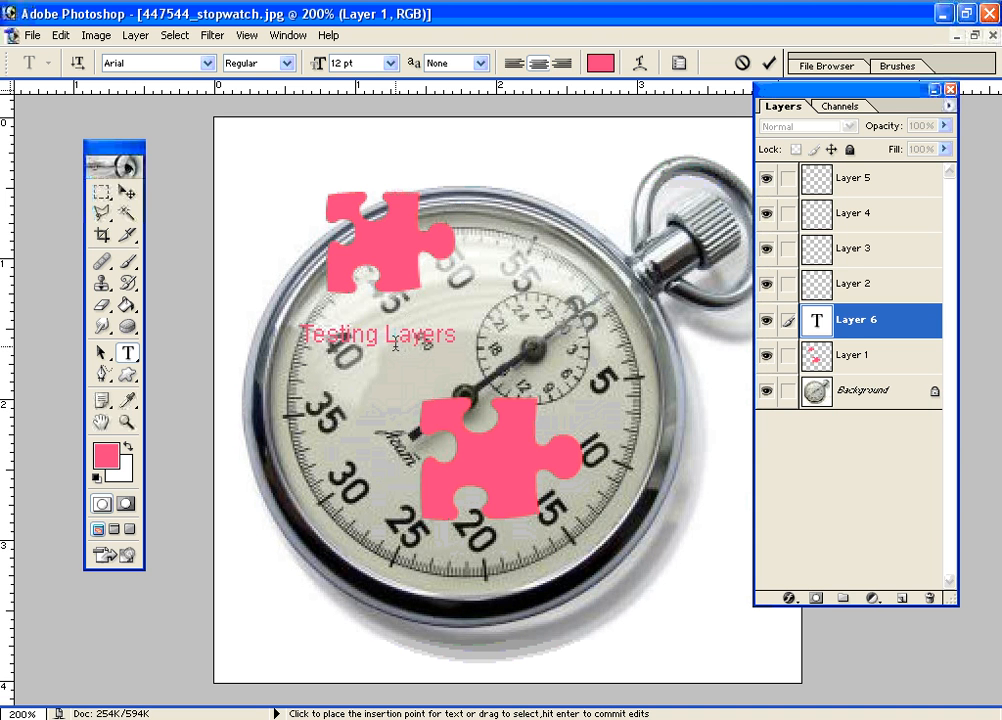
# Step: Set the whole "Testing Layers" text to Arial Black at 30 pt and commit it
pyautogui.hotkey('ctrl', 'a')
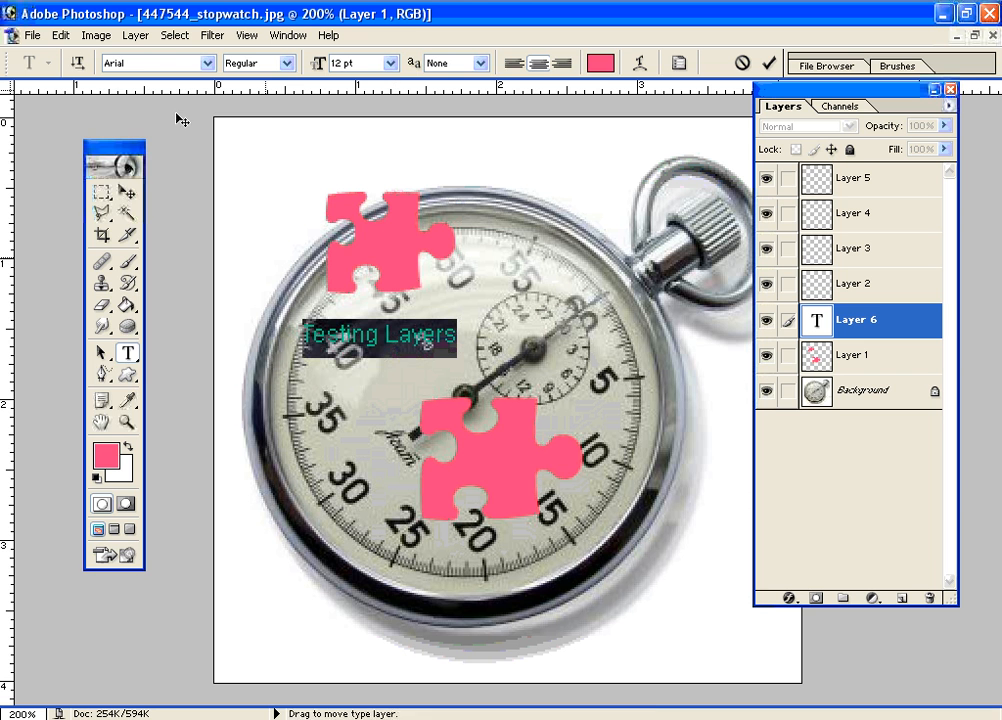
pyautogui.click(206, 63)
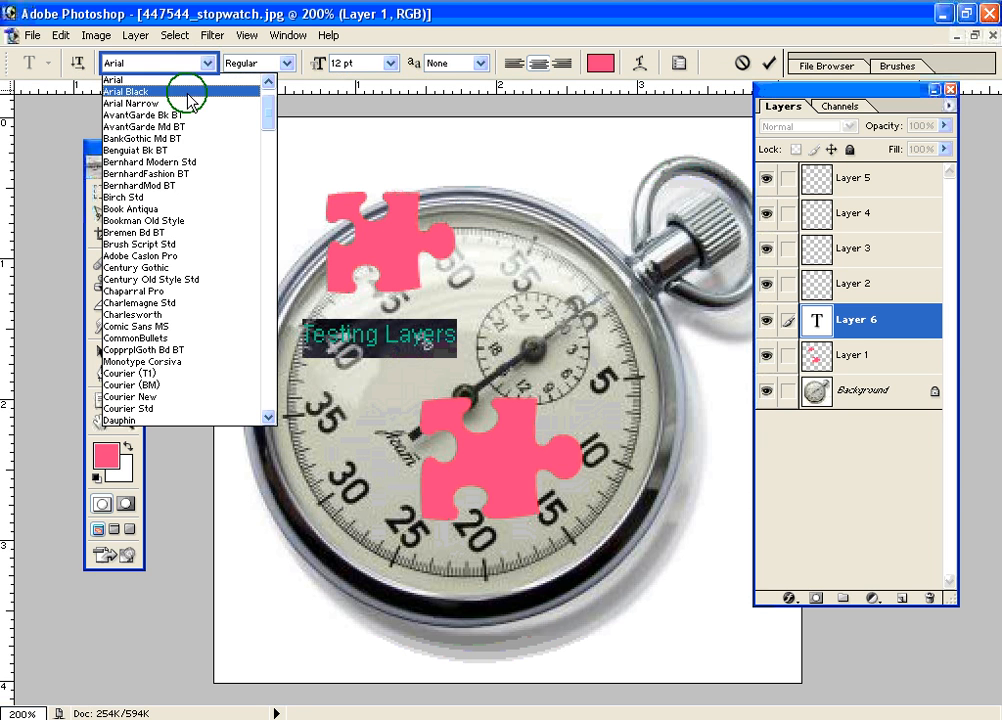
pyautogui.click(180, 91)
pyautogui.click(380, 64)
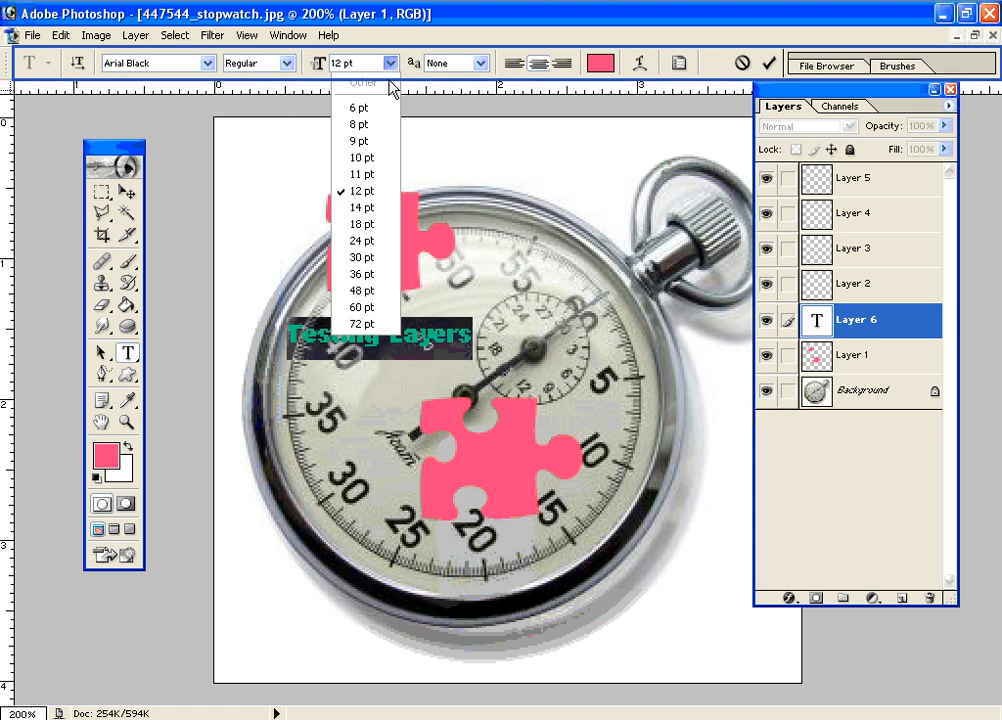
pyautogui.click(378, 258)
pyautogui.moveTo(380, 263); pyautogui.dragTo(541, 470)
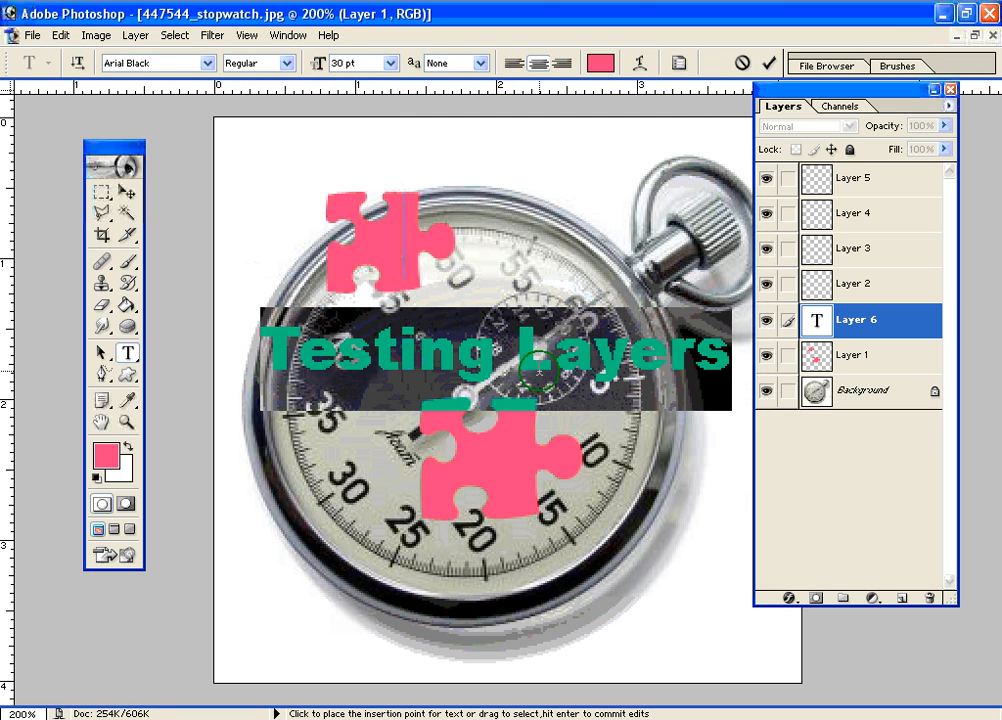
pyautogui.click(279, 330)
pyautogui.click(128, 195)
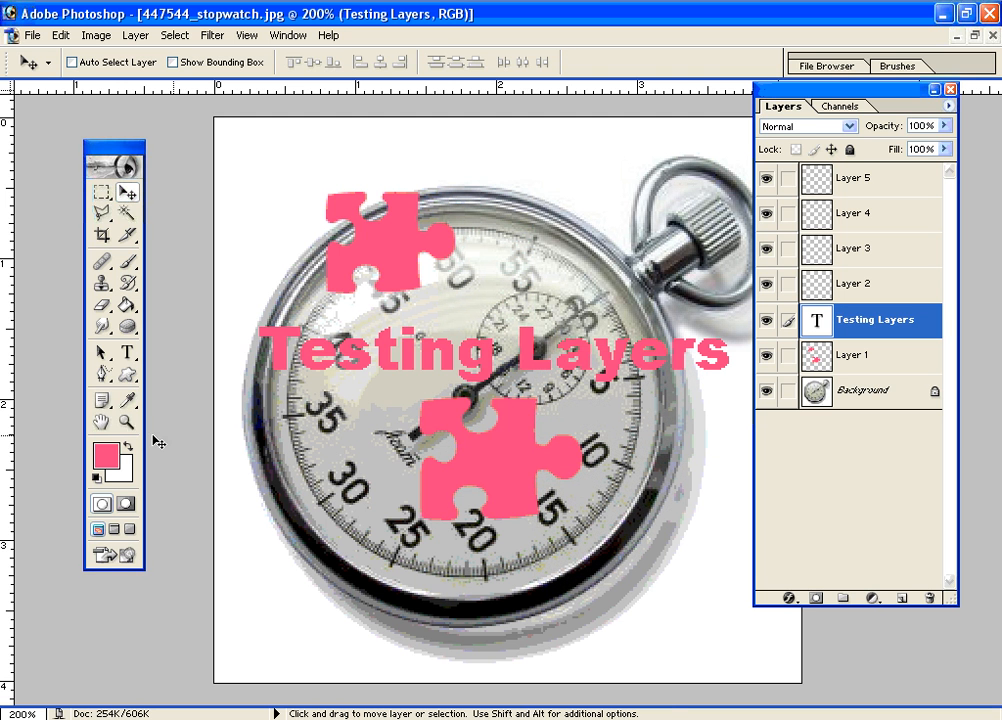
# Step: Move the "Testing Layers" text down to the lower edge of the stopwatch, with the image shown at actual pixels
pyautogui.click(127, 422)
pyautogui.rightClick(430, 418)
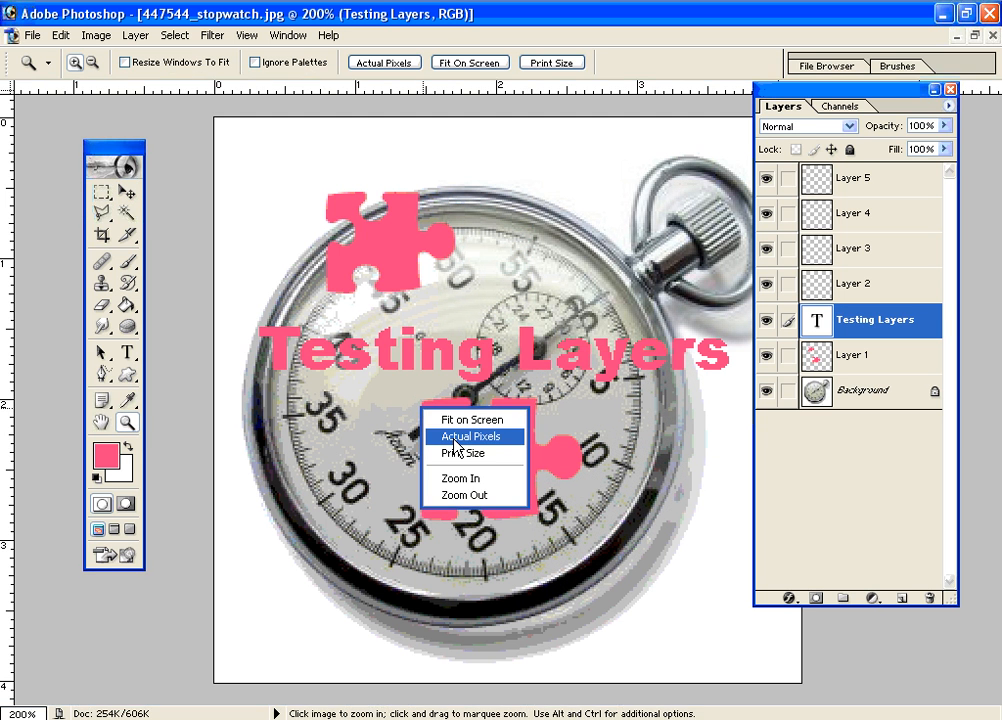
pyautogui.click(452, 437)
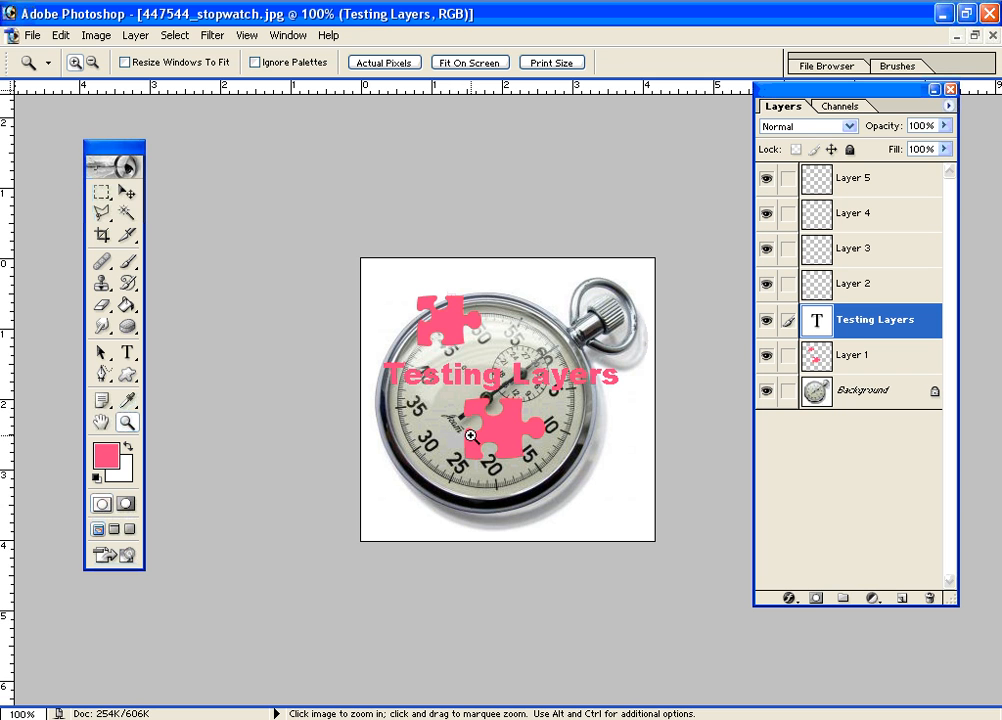
pyautogui.click(127, 191)
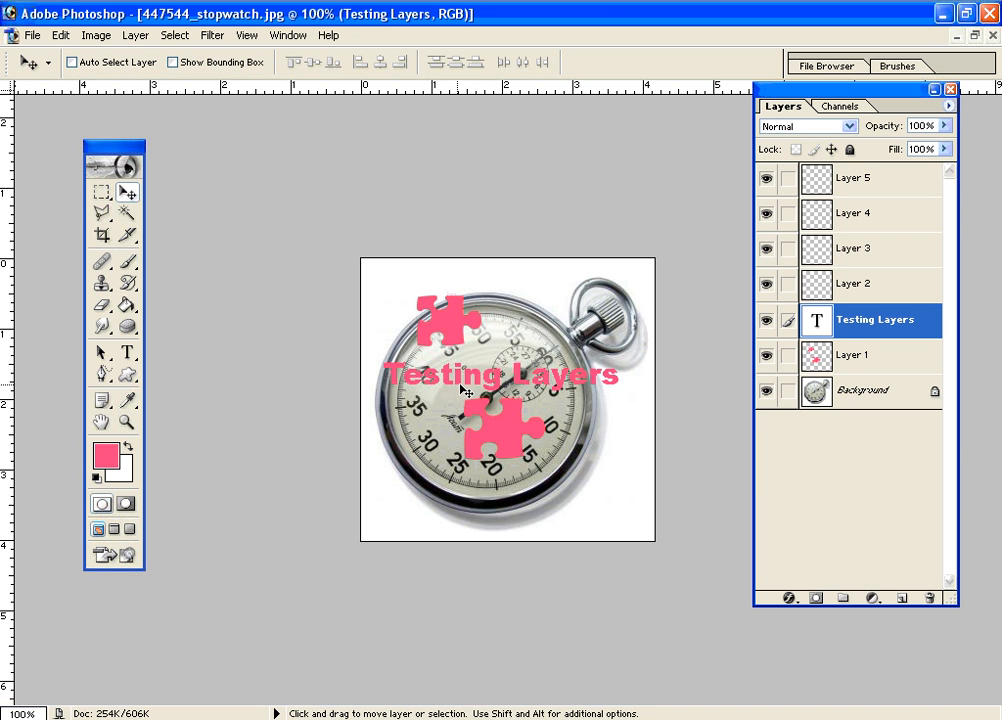
pyautogui.moveTo(465, 402); pyautogui.dragTo(472, 521)
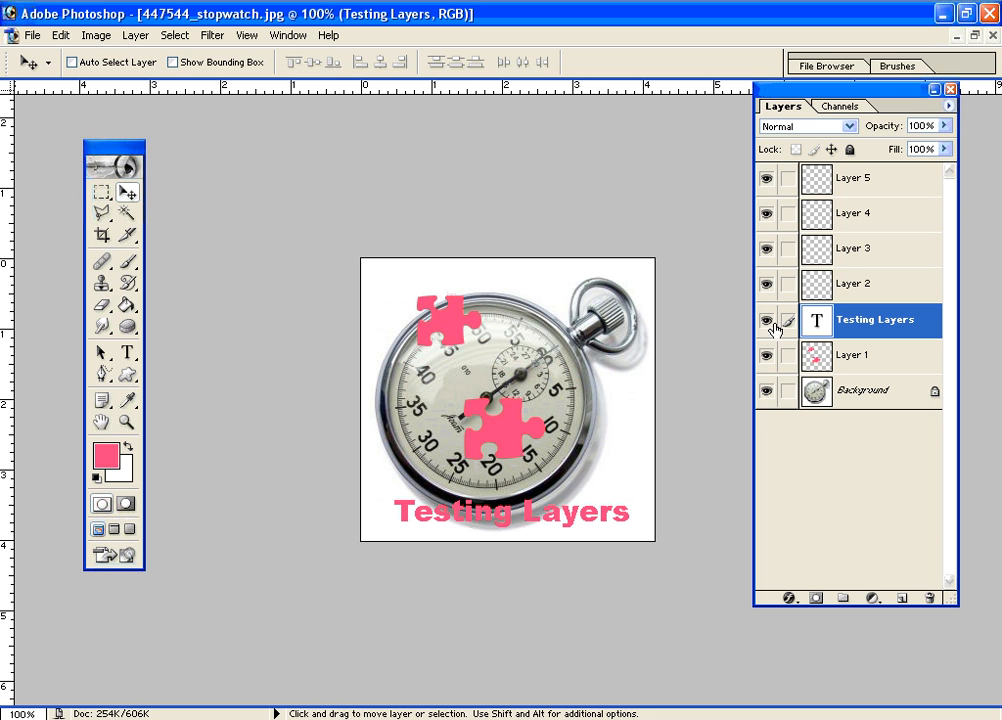
# Step: Open the Layer Style dialog for the Testing Layers text layer, with the image fitted on screen and the text in view
pyautogui.click(927, 322)
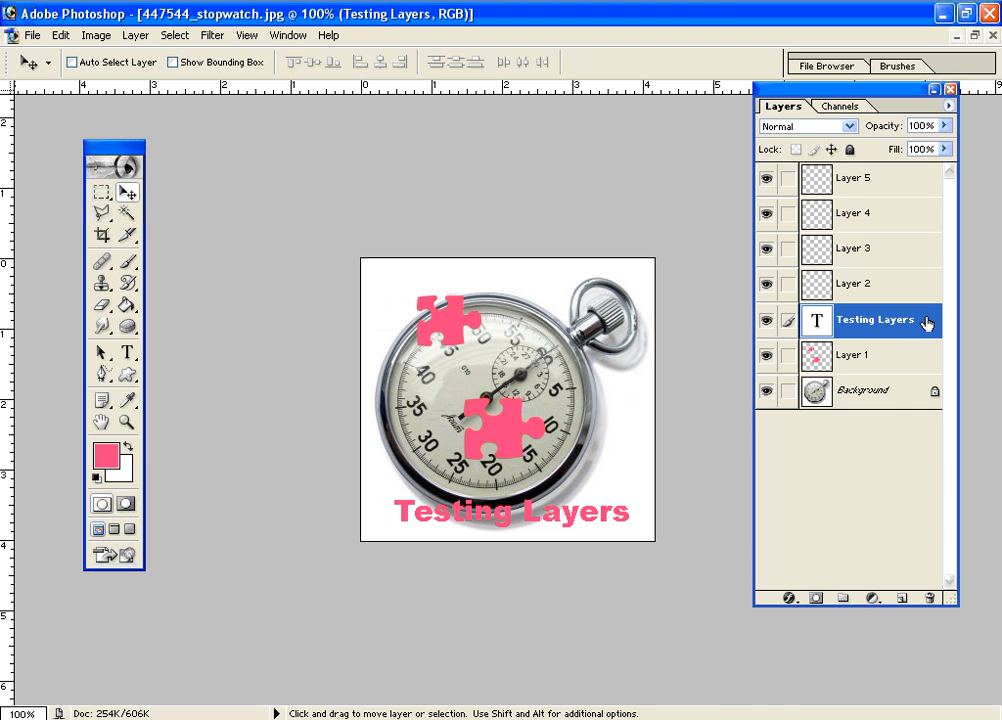
pyautogui.doubleClick(927, 322)
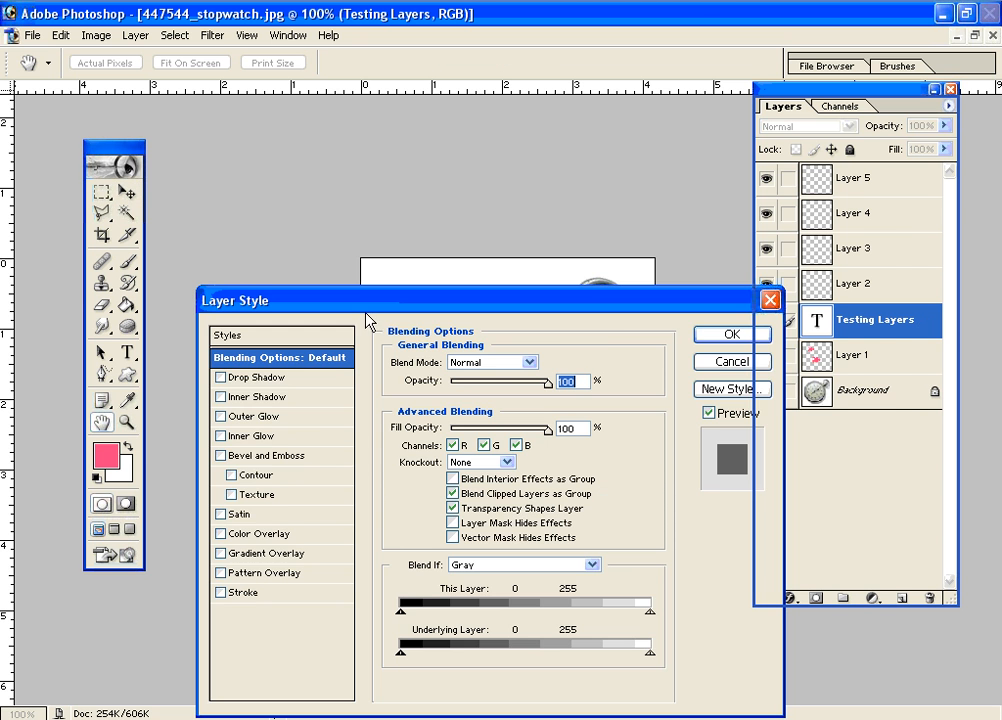
pyautogui.moveTo(367, 311); pyautogui.dragTo(722, 152)
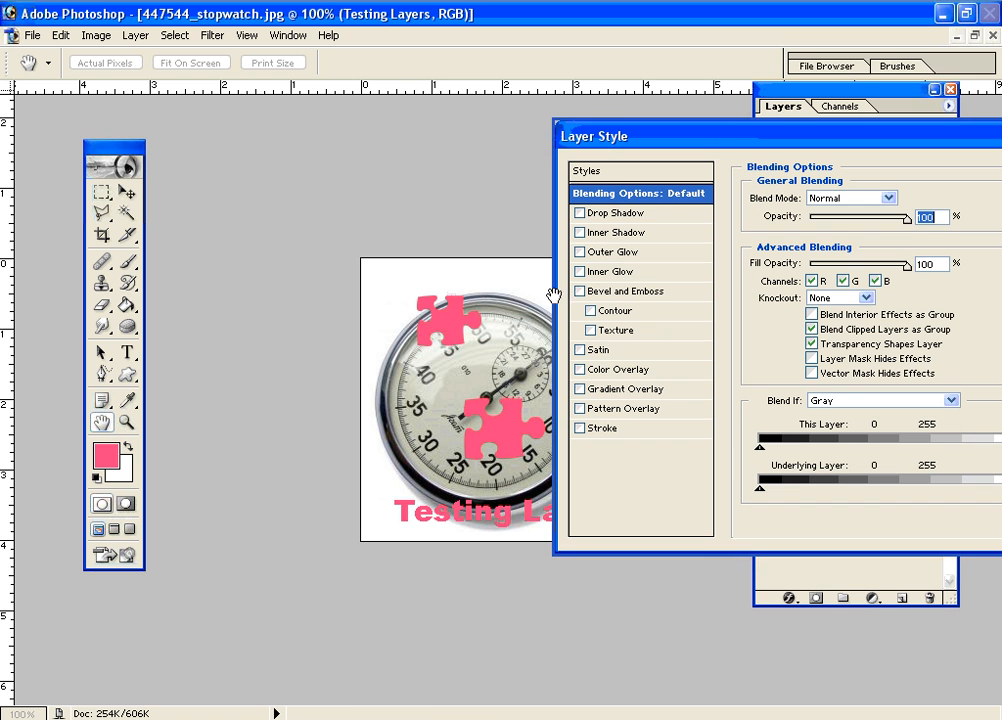
pyautogui.rightClick(407, 518)
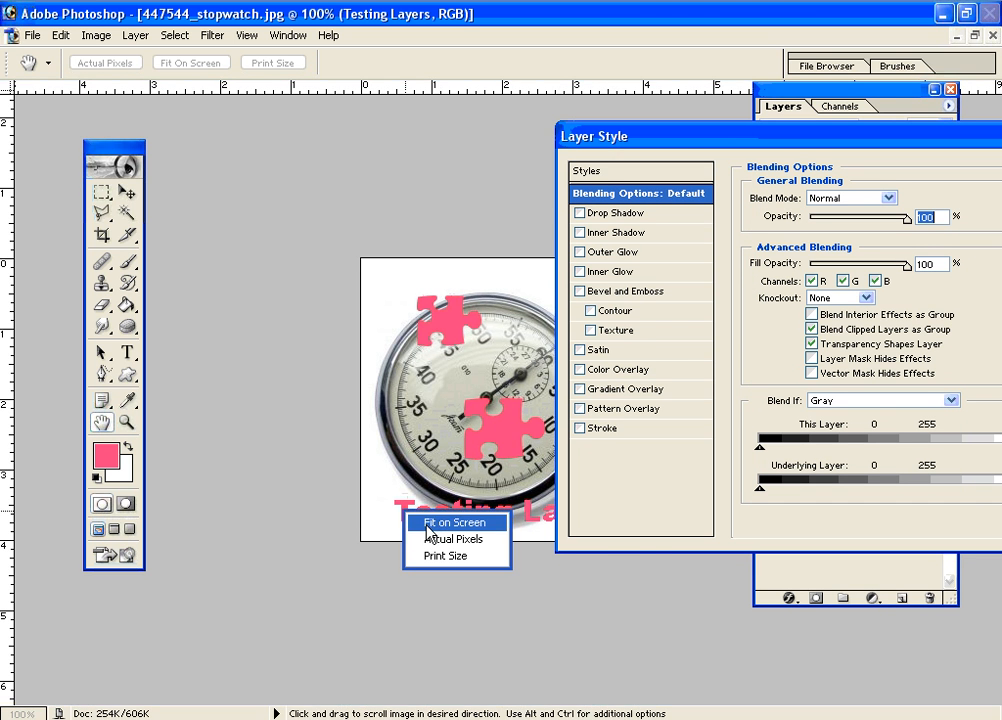
pyautogui.click(425, 521)
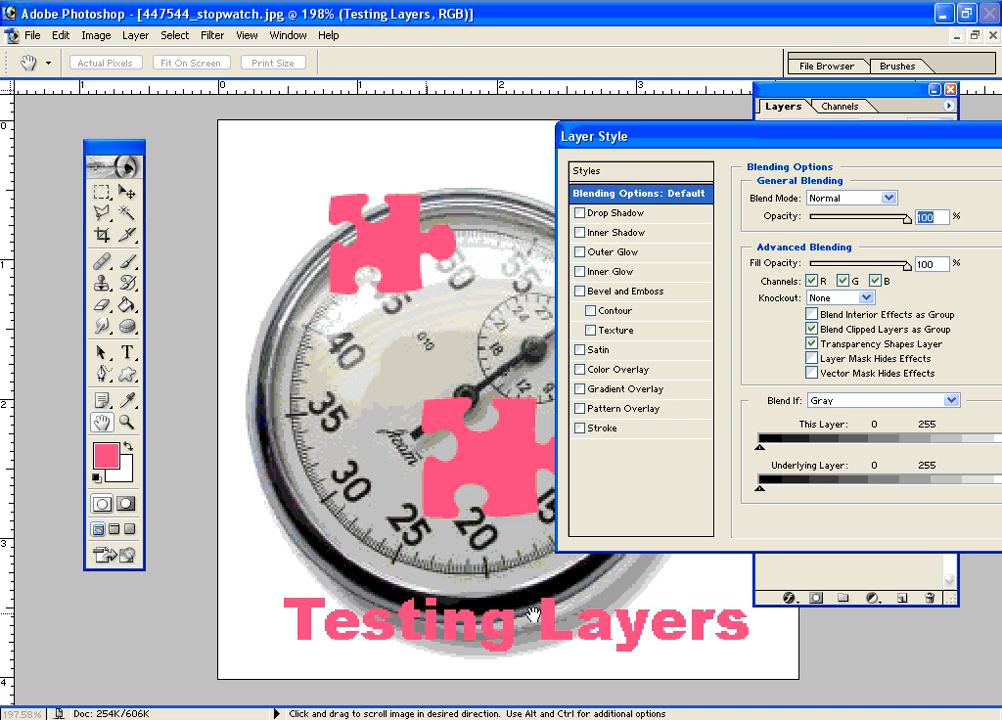
# Step: Add a Color Overlay to the "Testing Layers" text and set its color to dark blue 19378D
pyautogui.click(580, 370)
pyautogui.click(609, 373)
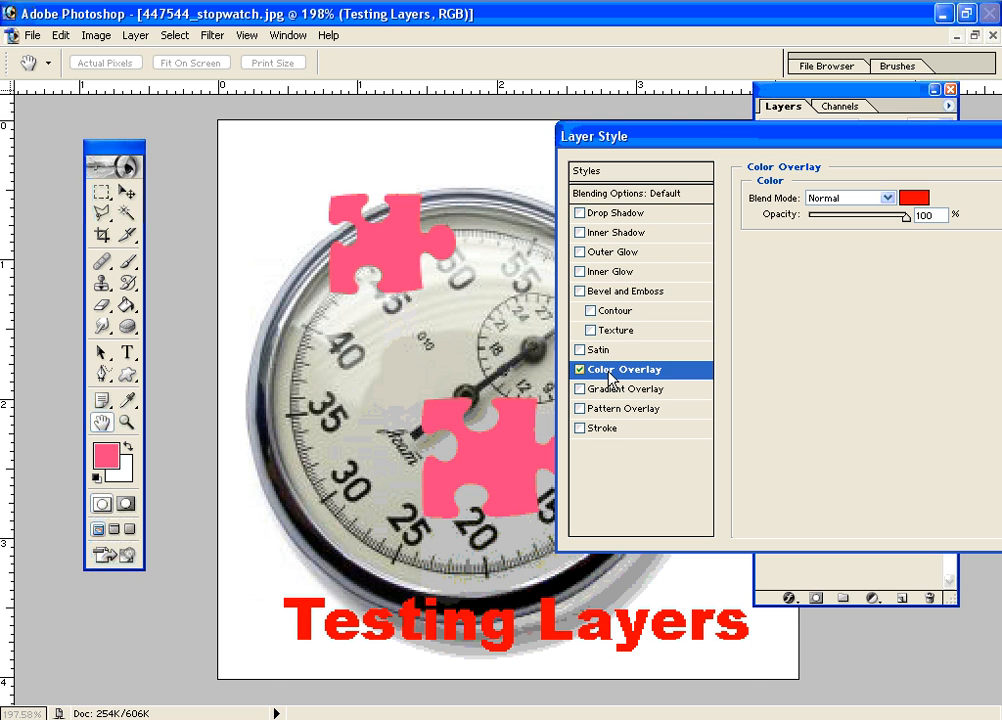
pyautogui.doubleClick(921, 214)
pyautogui.click(916, 200)
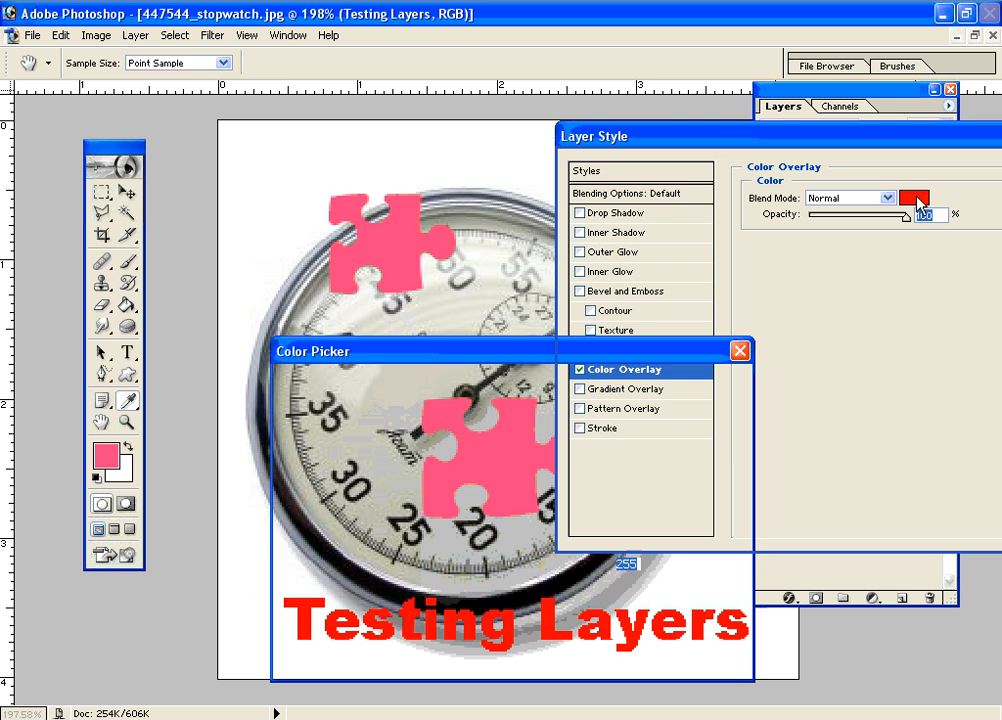
pyautogui.moveTo(537, 361); pyautogui.dragTo(775, 173)
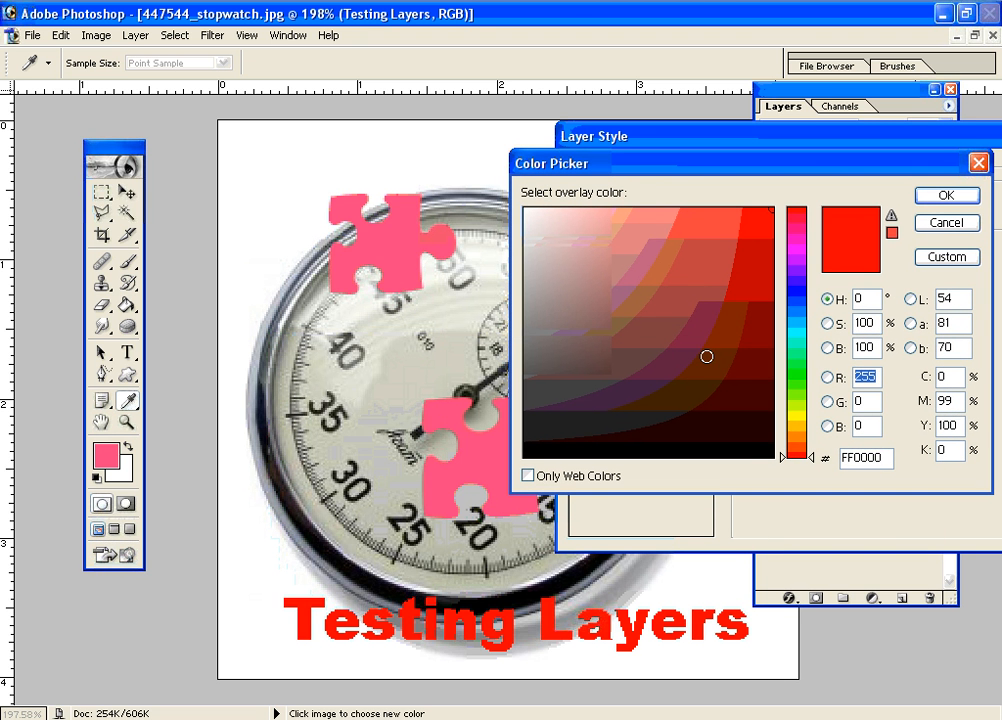
pyautogui.click(745, 261)
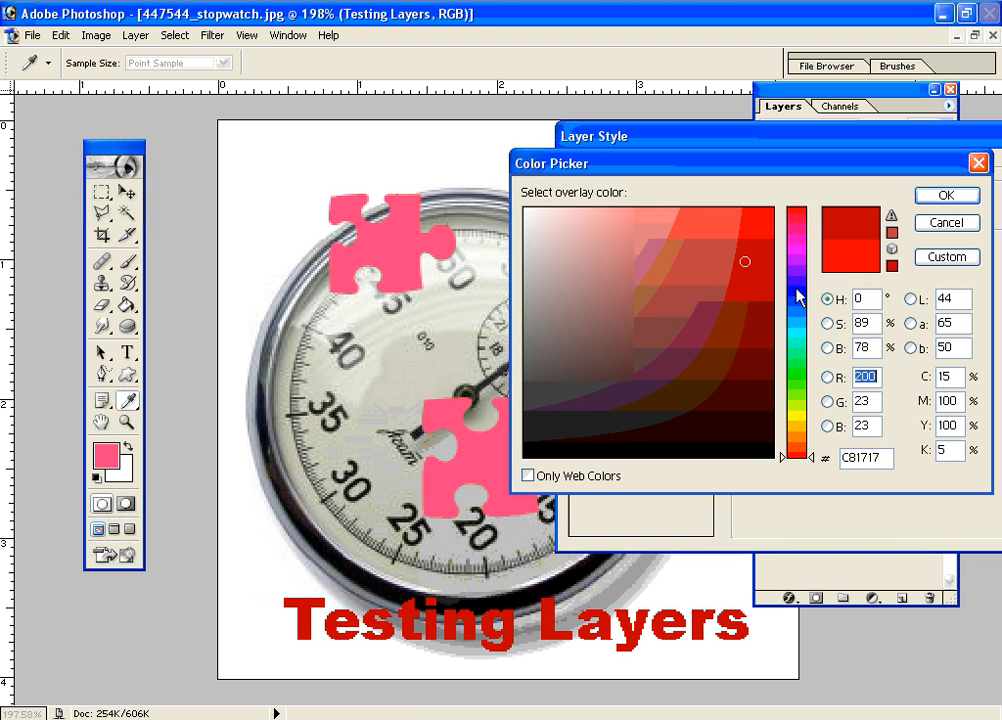
pyautogui.moveTo(762, 312)
pyautogui.mouseDown()
pyautogui.moveTo(769, 293)
pyautogui.moveTo(765, 312)
pyautogui.mouseUp()
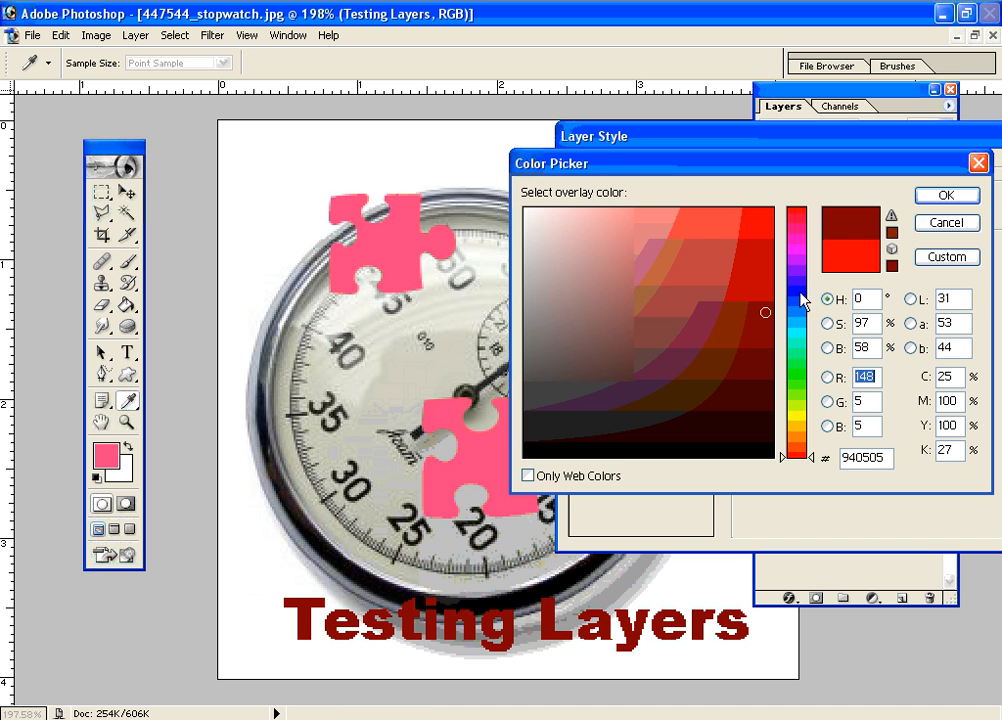
pyautogui.click(796, 302)
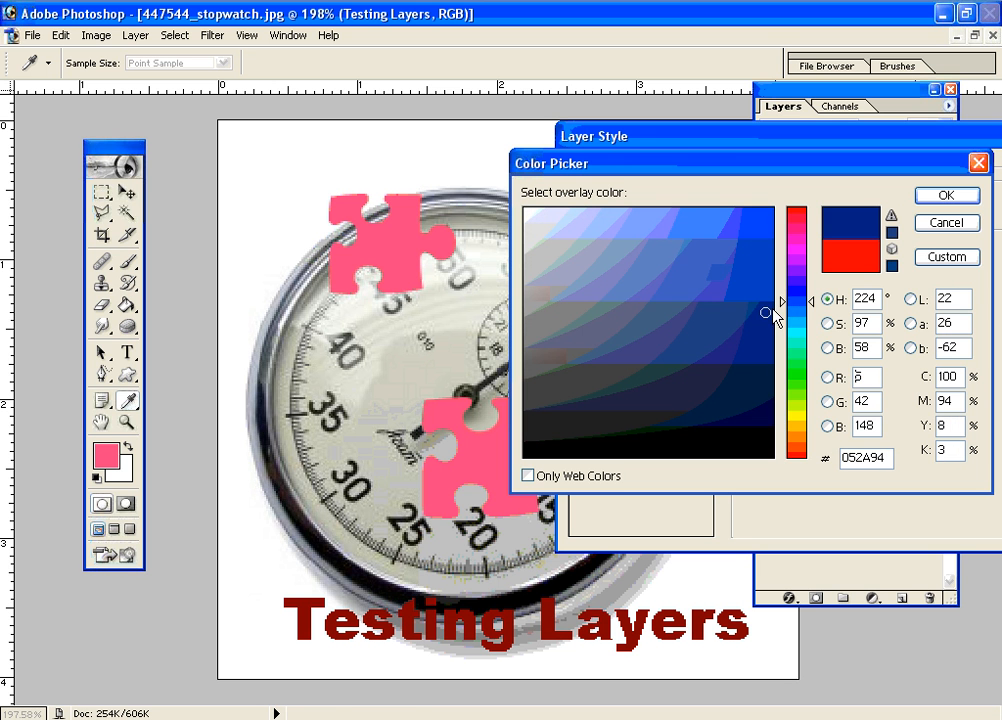
pyautogui.click(728, 319)
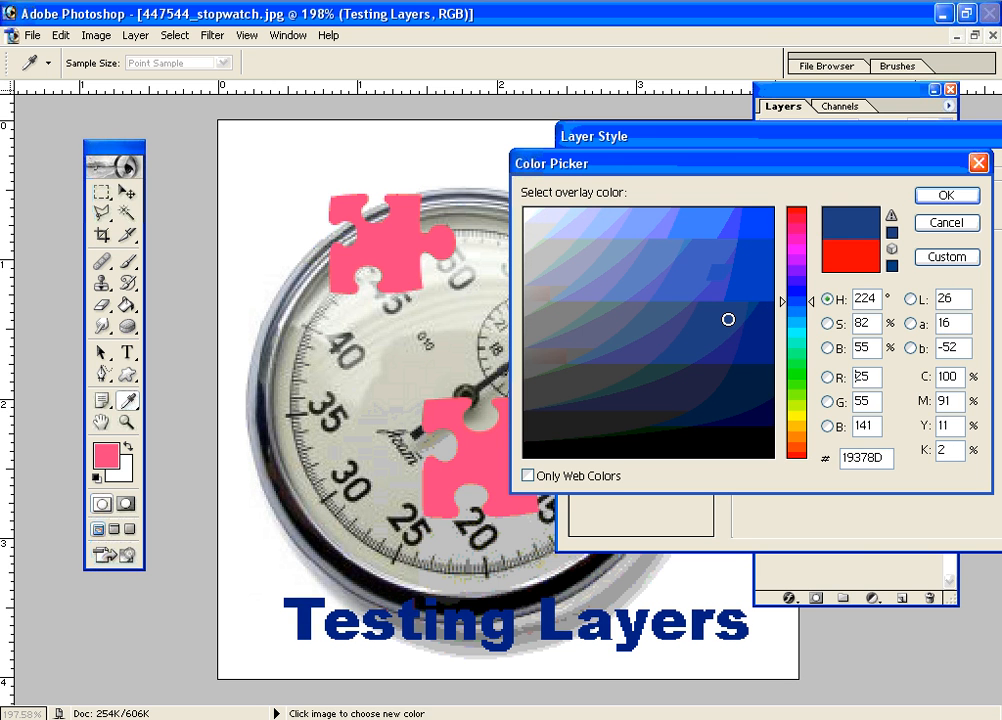
pyautogui.click(946, 196)
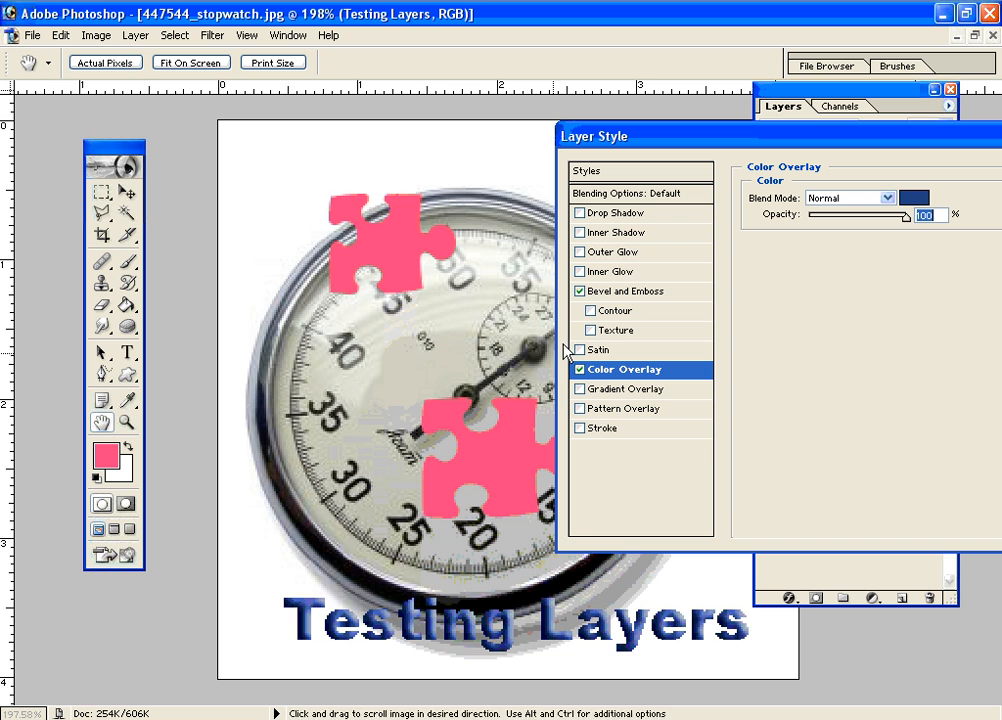
# Step: Switch off Bevel and Emboss on the text, preview a Stroke, and use a Drop Shadow instead
pyautogui.click(579, 291)
pyautogui.click(580, 428)
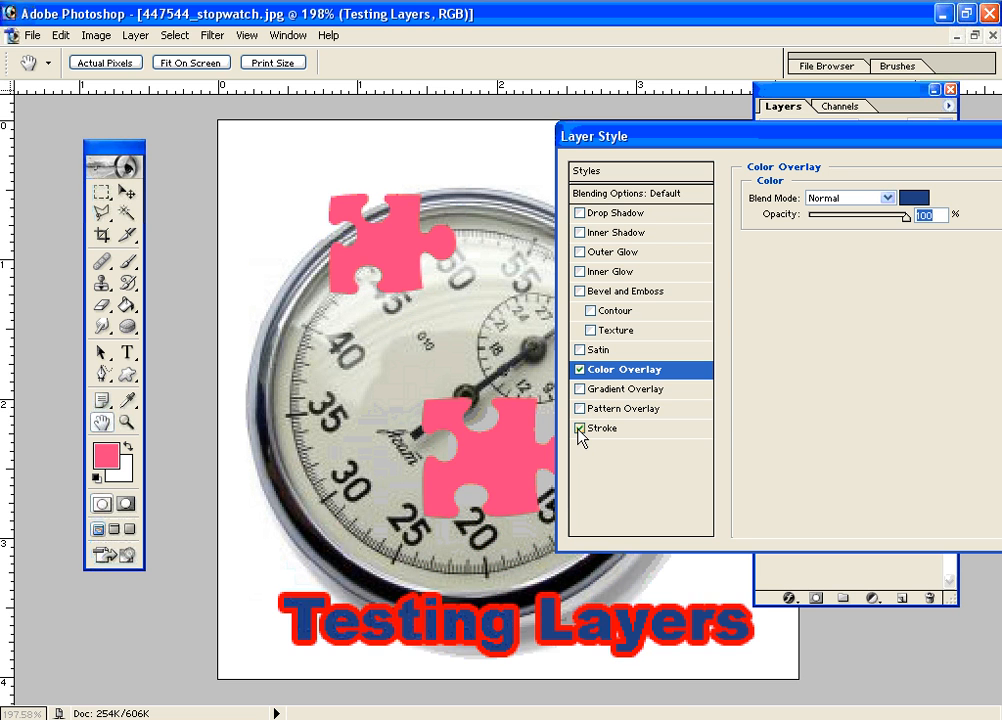
pyautogui.click(580, 429)
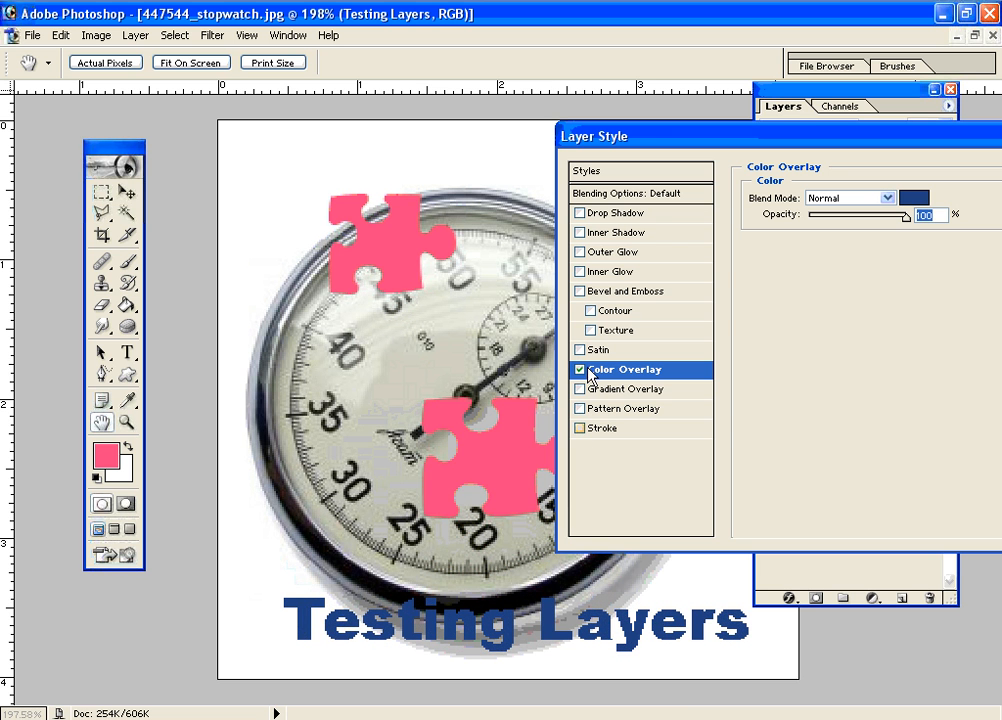
pyautogui.click(579, 214)
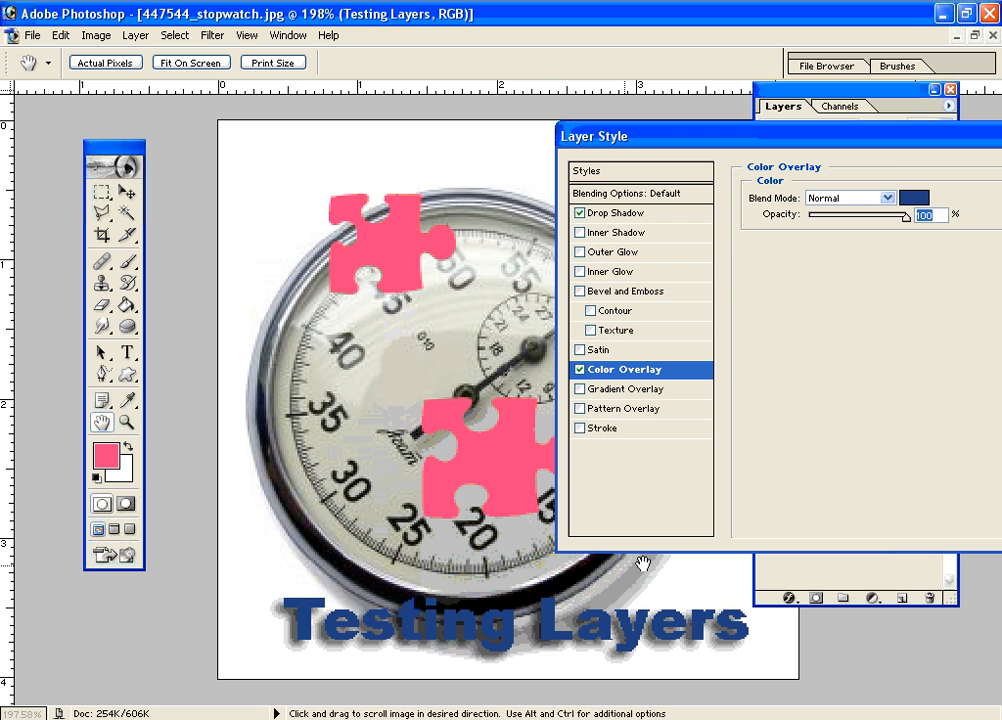
# Step: Apply the Color Overlay and Drop Shadow to the "Testing Layers" text and undo the applied layer style
pyautogui.moveTo(740, 138); pyautogui.dragTo(485, 271)
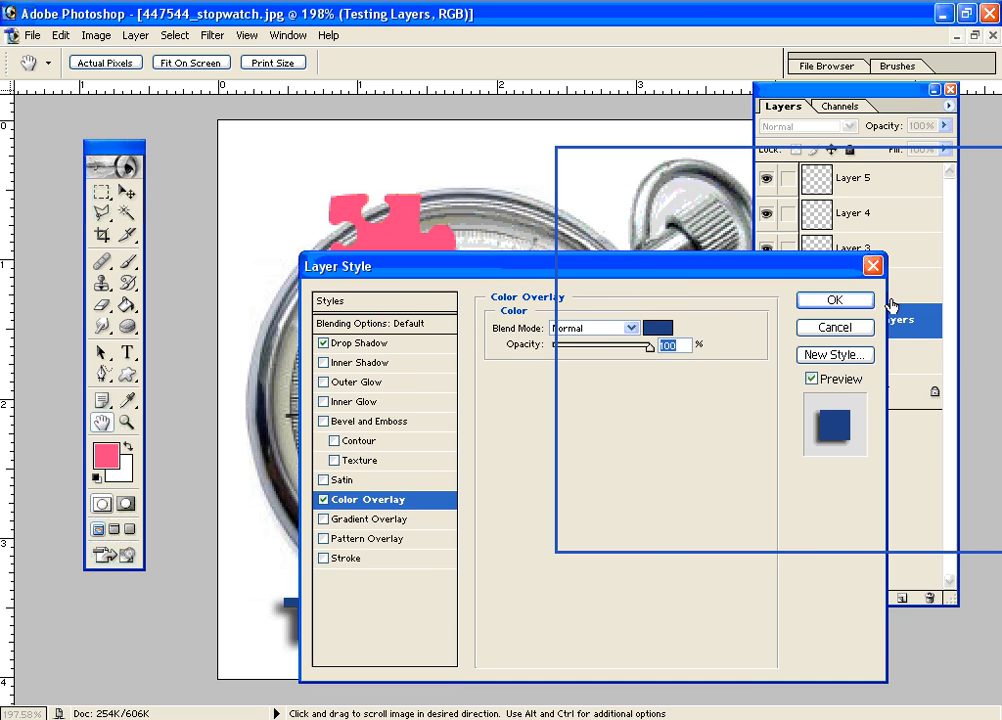
pyautogui.click(834, 300)
pyautogui.hotkey('ctrl', 'z')
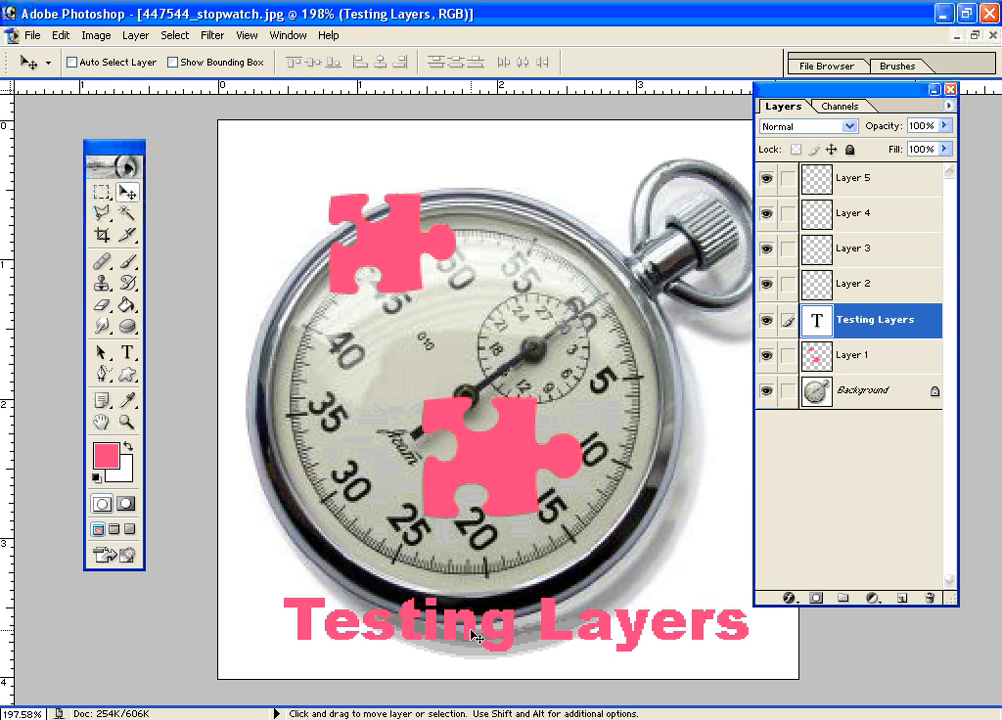
# Step: Move the "Testing Layers" text slightly down and left, and shift the pink puzzle shapes right toward the stopwatch's rim
pyautogui.moveTo(476, 636); pyautogui.dragTo(453, 647)
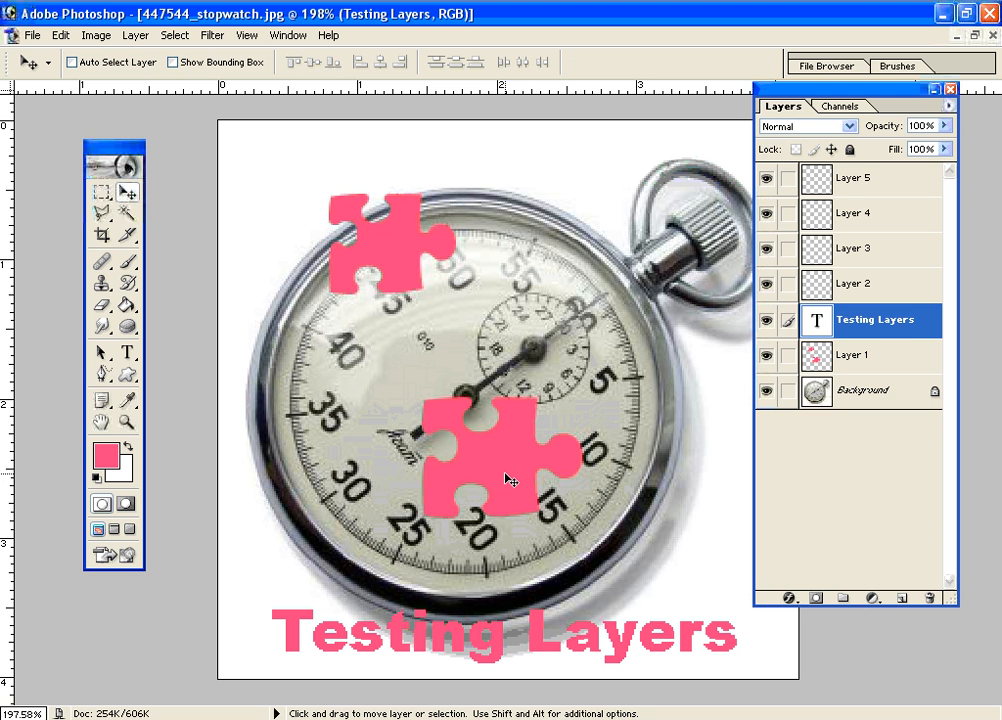
pyautogui.moveTo(519, 476); pyautogui.dragTo(662, 454)
# Step: Delete Layer 1 with the puzzle shapes and nudge the "Testing Layers" text slightly down
pyautogui.moveTo(908, 368); pyautogui.dragTo(937, 602)
pyautogui.click(886, 333)
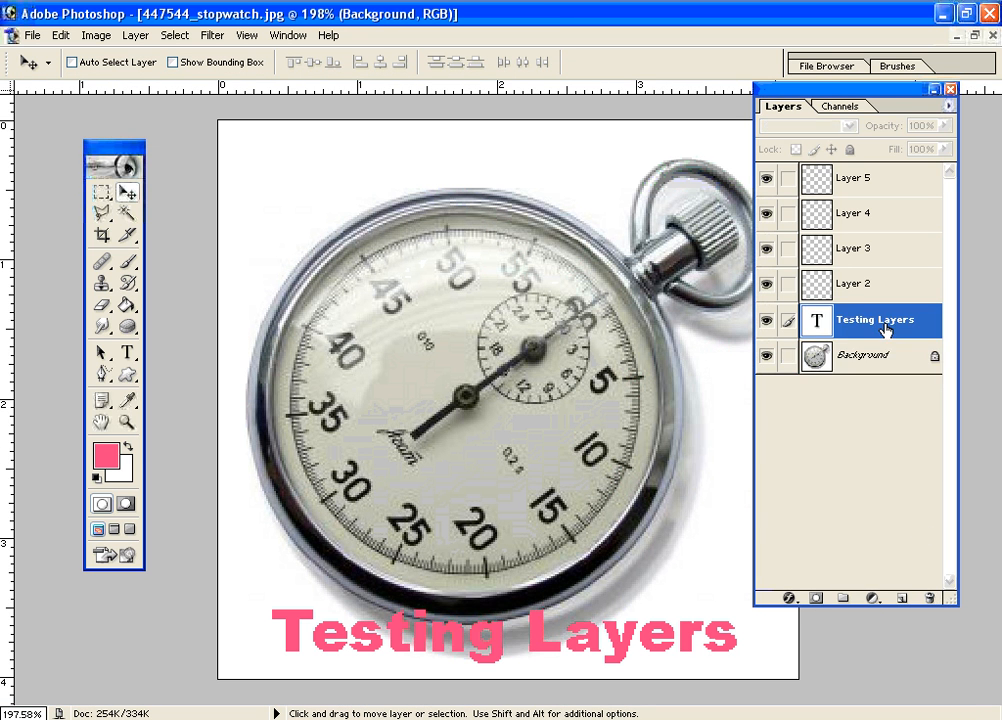
pyautogui.click(479, 648)
pyautogui.moveTo(479, 648); pyautogui.dragTo(479, 655)
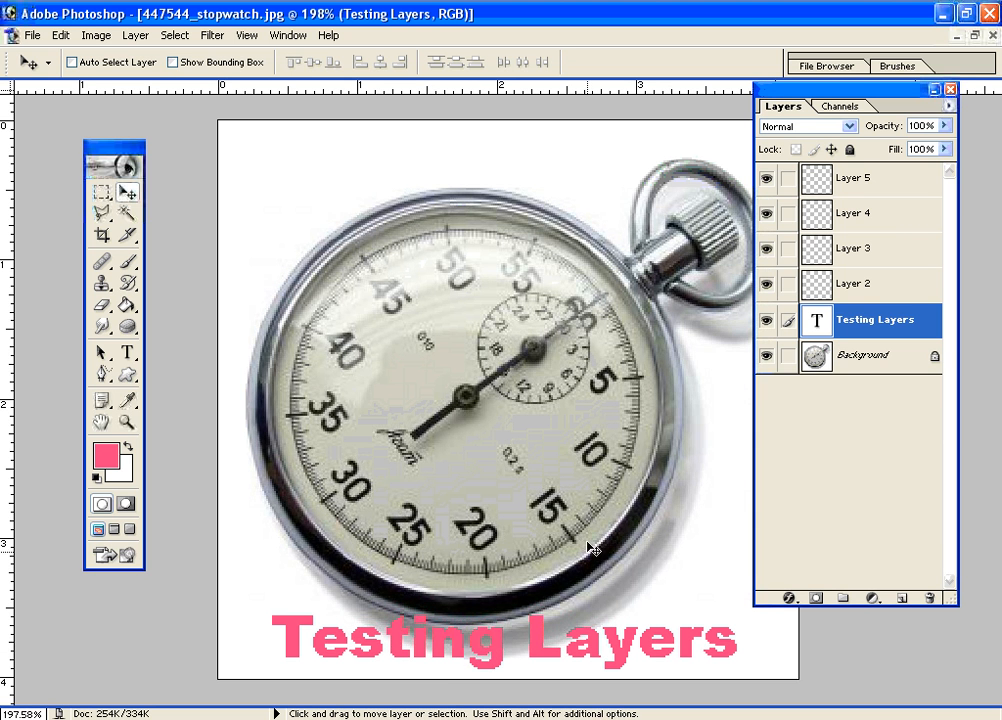
# Step: Move the Layers palette clear of the image, and toggle the Testing Layers layer's visibility off and on
pyautogui.moveTo(770, 89); pyautogui.dragTo(812, 89)
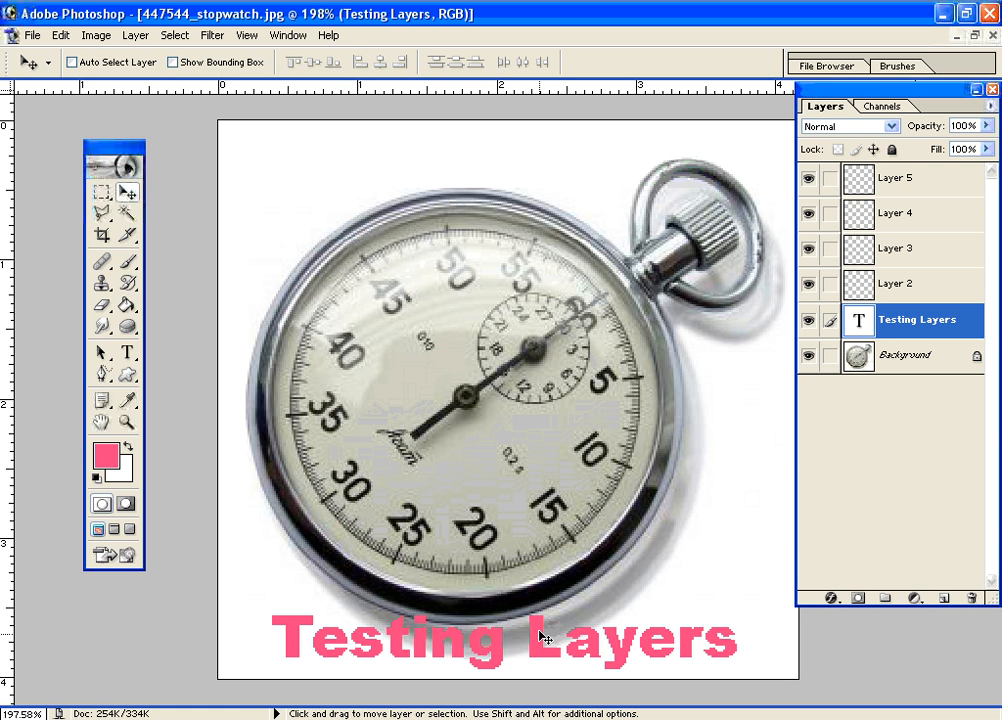
pyautogui.click(136, 37)
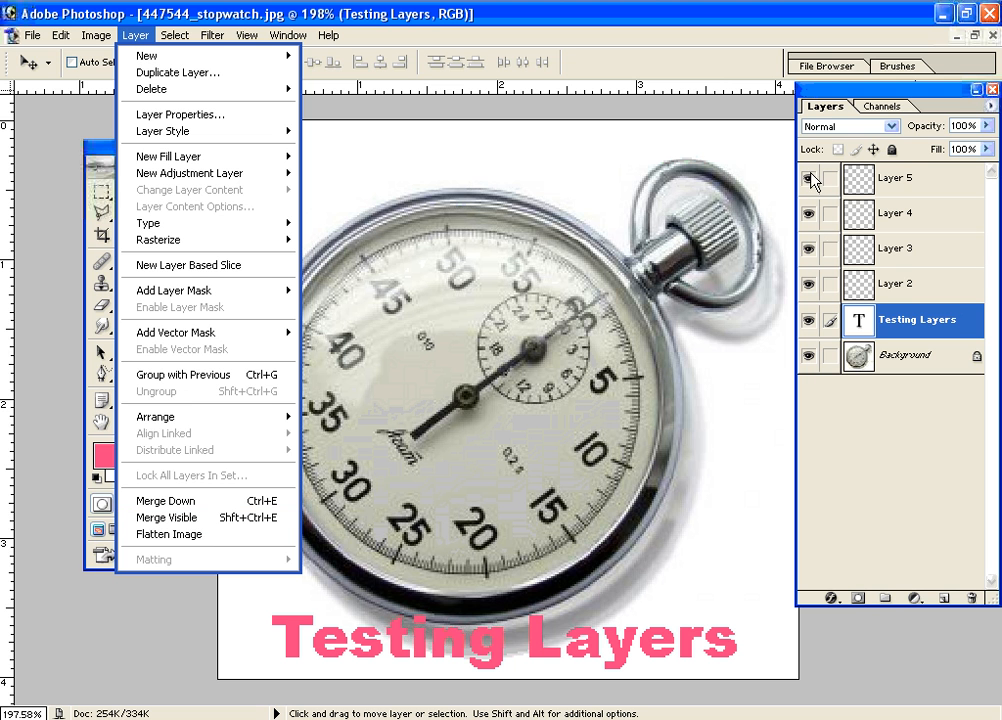
pyautogui.click(808, 320)
pyautogui.click(808, 320)
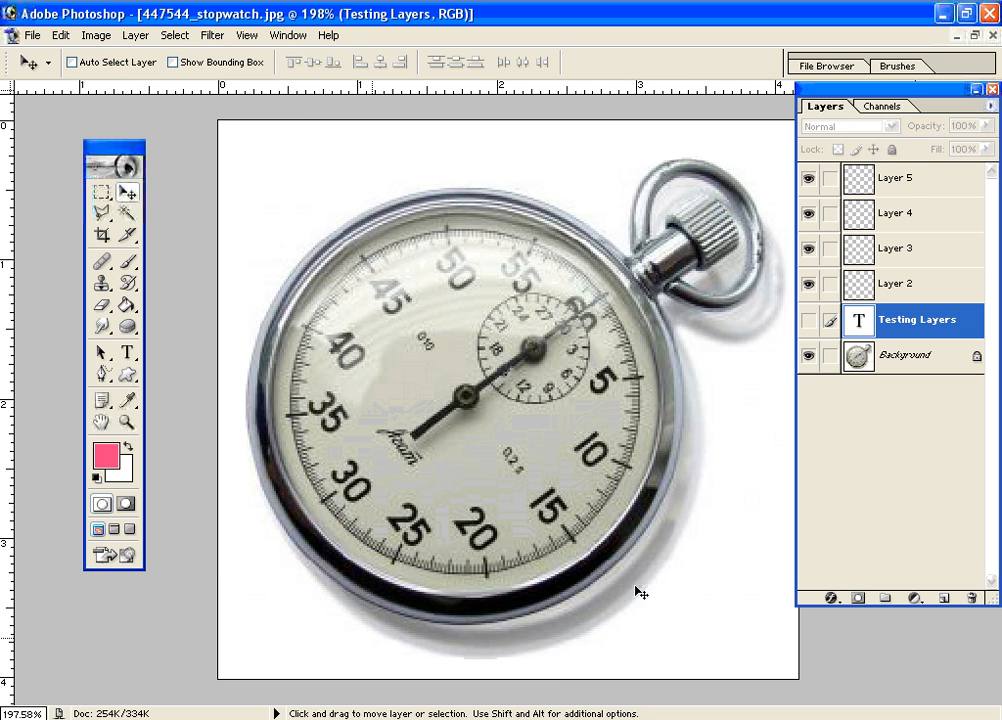
pyautogui.click(808, 320)
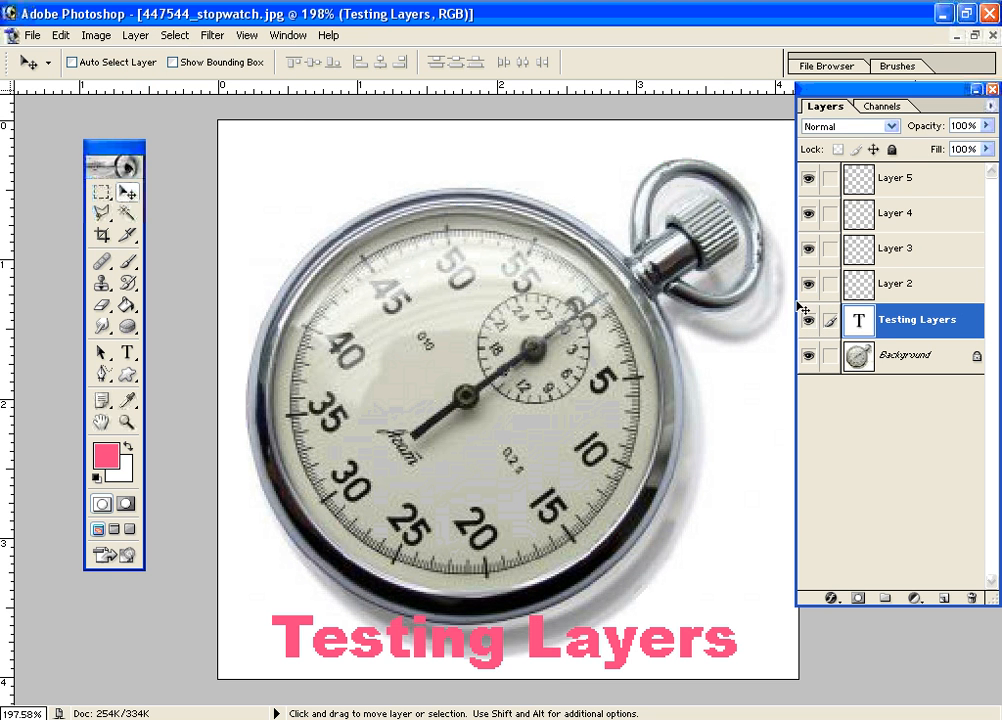
# Step: Merge the Testing Layers text down into the Background, and undo back to before the deletion of Layer 1
pyautogui.click(135, 35)
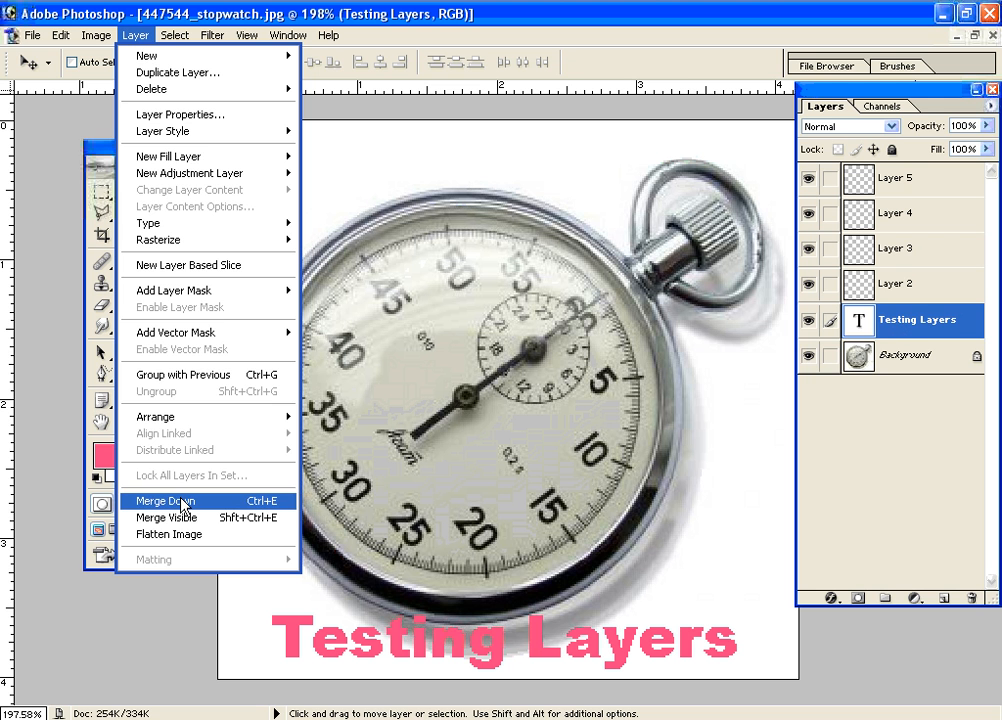
pyautogui.click(263, 501)
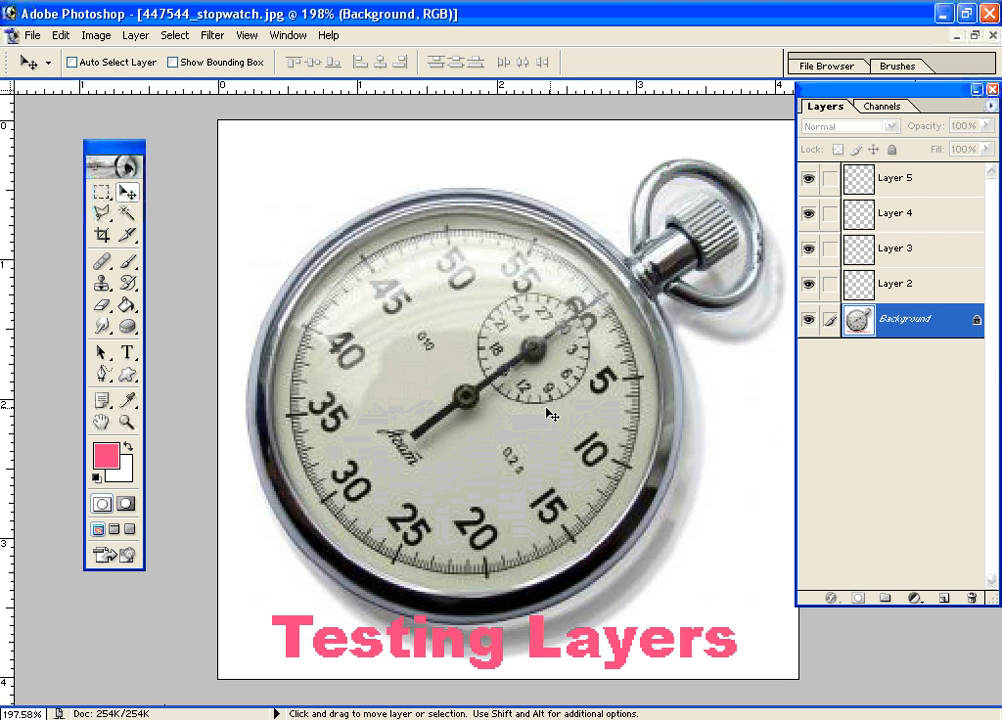
pyautogui.hotkey('ctrl', 'alt', 'z')
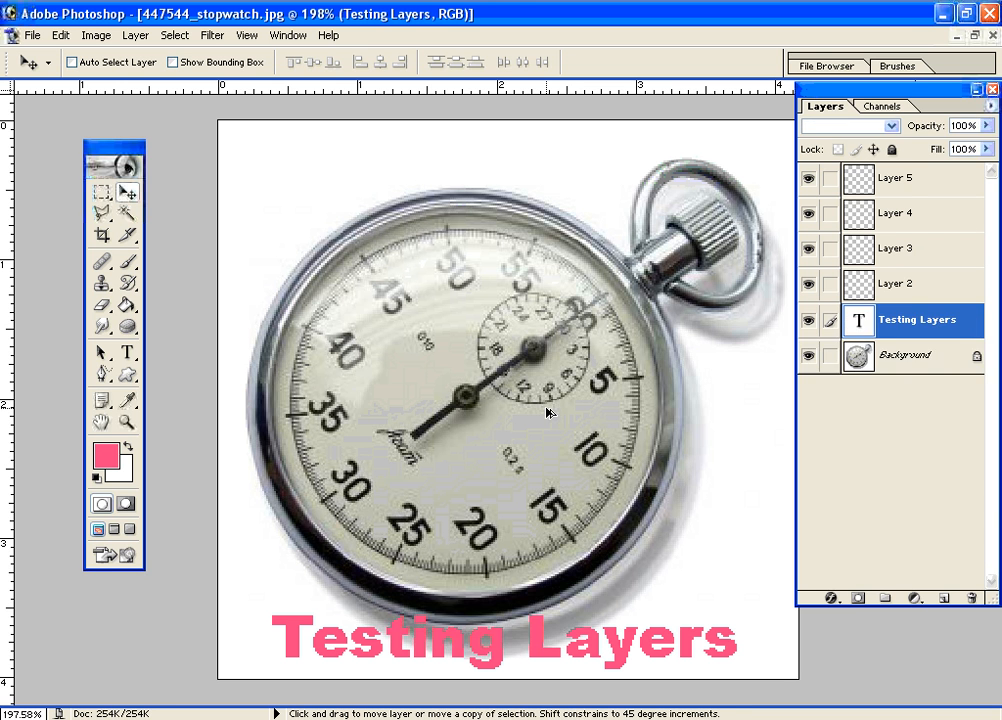
pyautogui.hotkey('ctrl', 'alt', 'z')
pyautogui.hotkey('ctrl', 'alt', 'z')
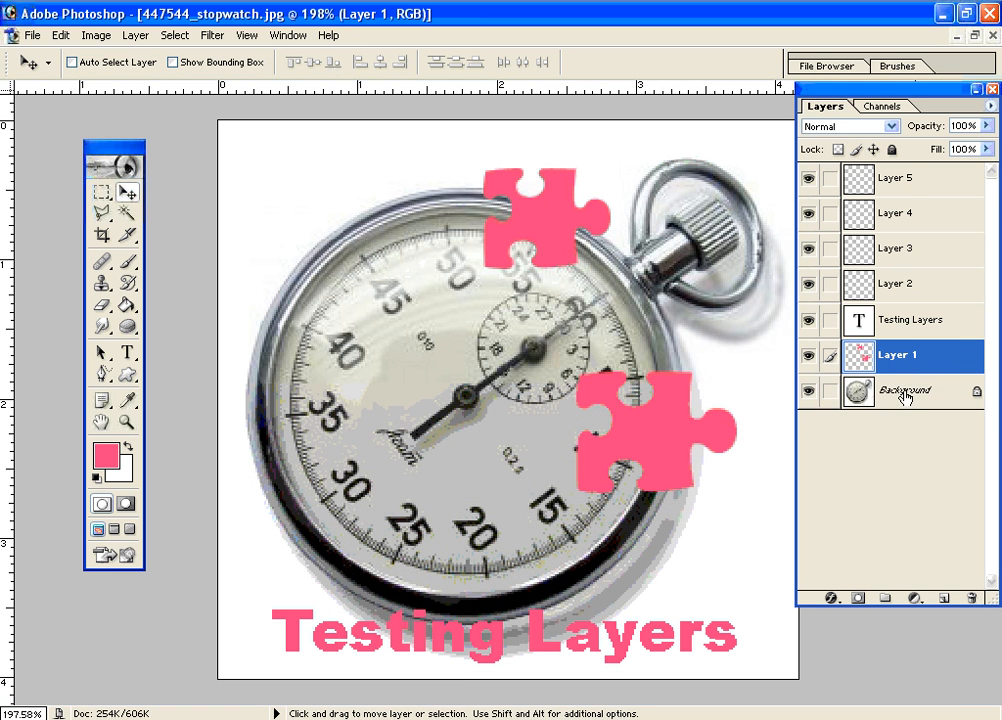
# Step: Duplicate the Background layer as "Background copy" and hide the original Background
pyautogui.click(903, 396)
pyautogui.rightClick(905, 395)
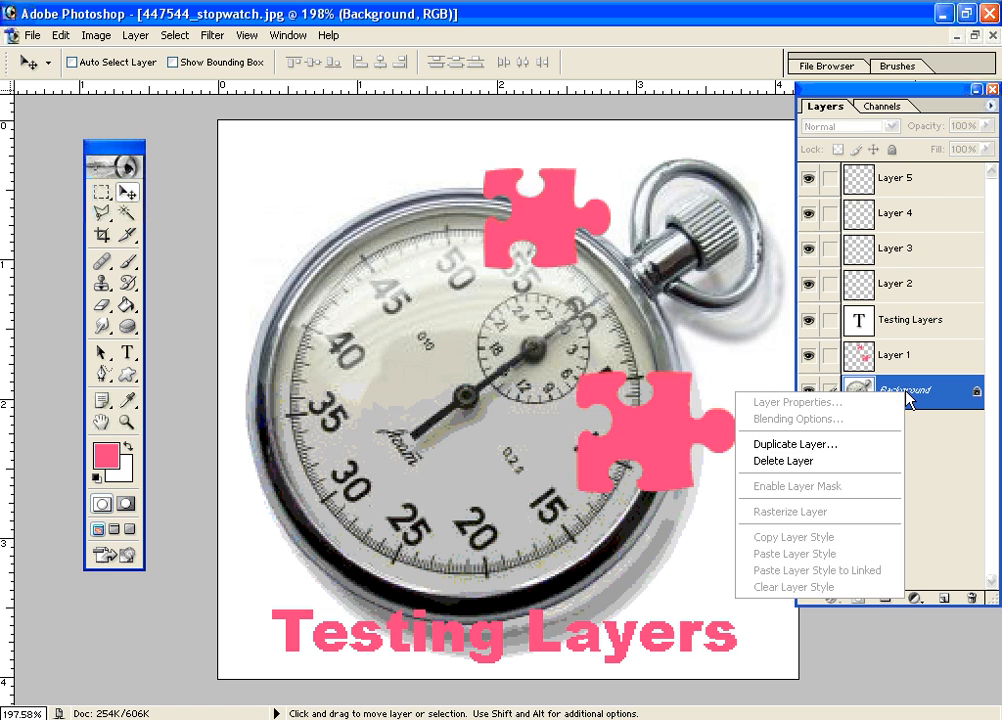
pyautogui.click(832, 444)
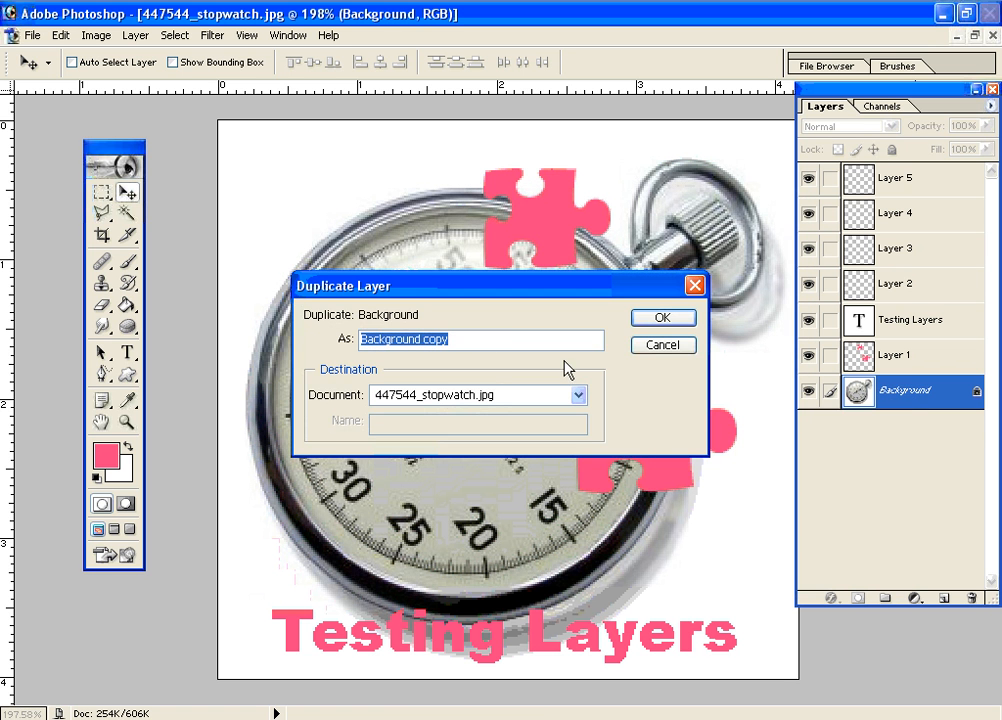
pyautogui.click(657, 319)
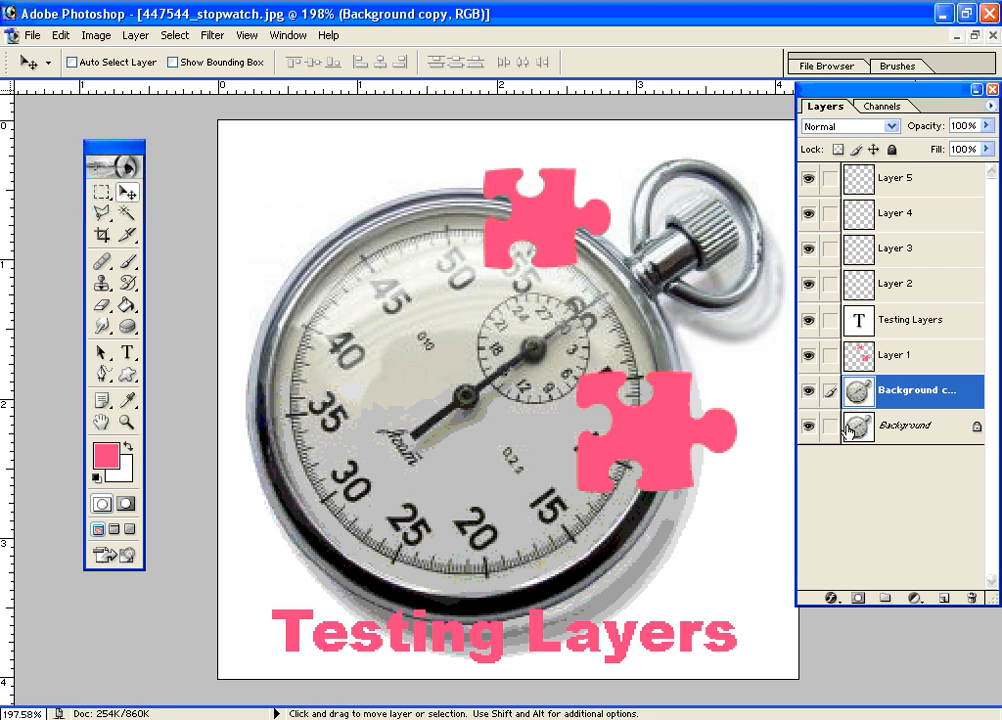
pyautogui.click(809, 428)
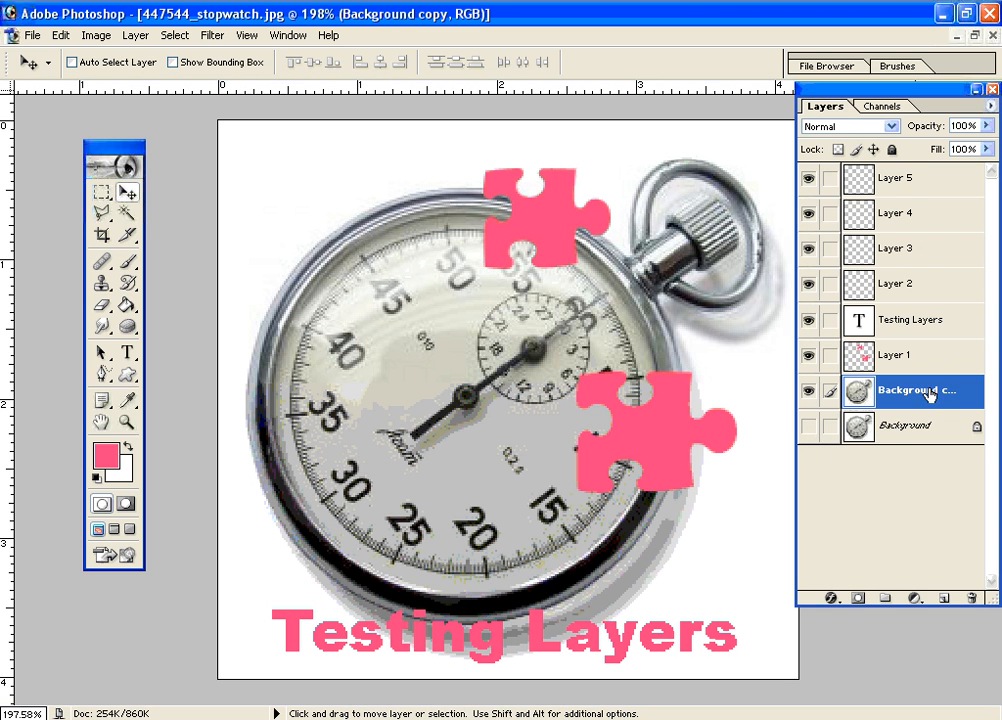
# Step: Place the Background copy layer directly above Layer 1 and clip it to the puzzle shapes on Layer 1
pyautogui.moveTo(940, 394); pyautogui.dragTo(944, 353)
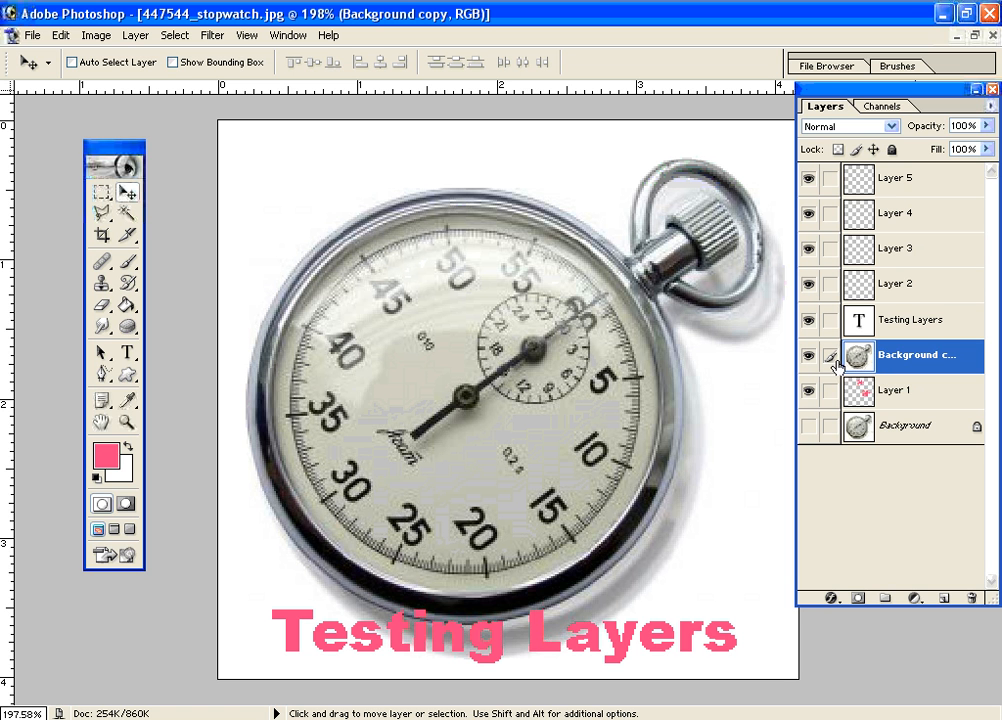
pyautogui.keyDown('alt'); pyautogui.click(937, 373); pyautogui.keyUp('alt')
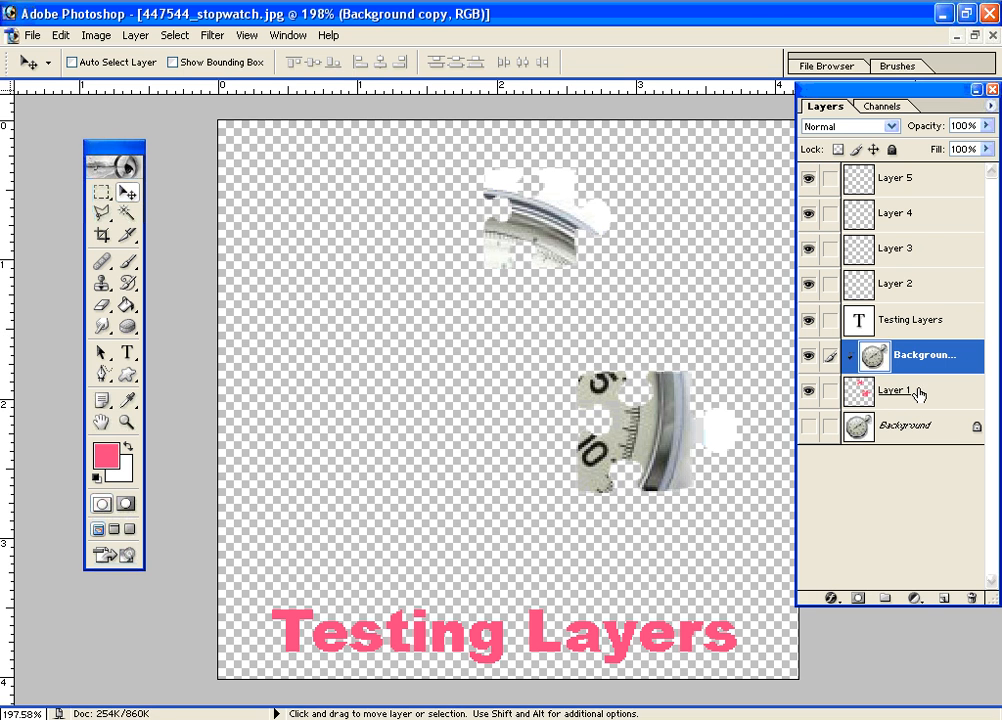
# Step: Fill the Background layer with white and move the puzzle shapes on Layer 1 down and left beneath the clipped stopwatch
pyautogui.click(926, 431)
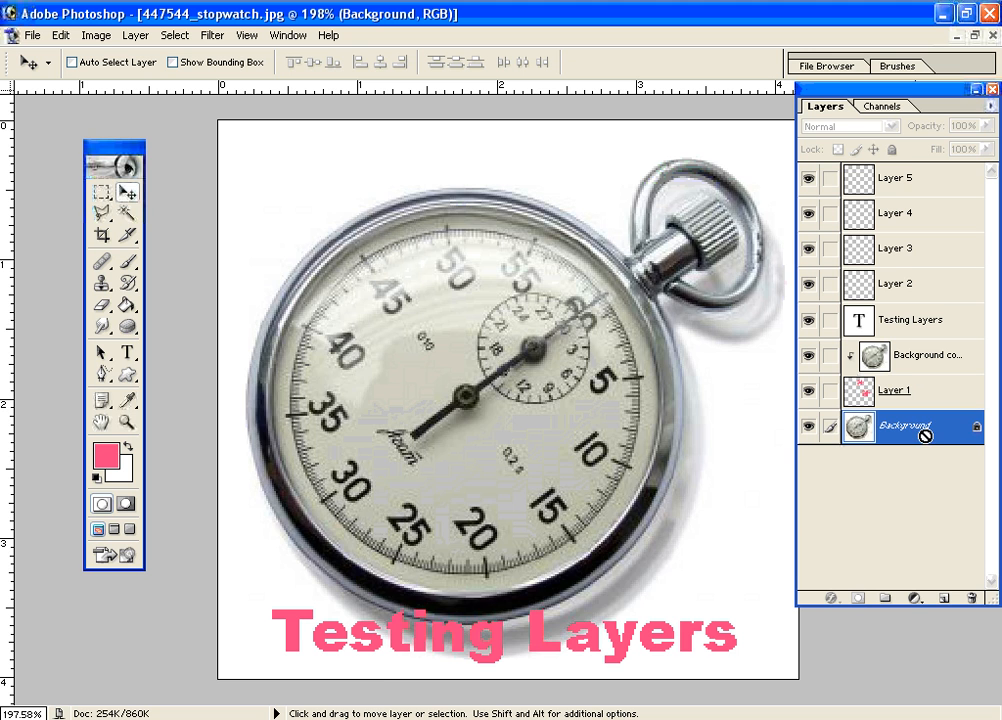
pyautogui.hotkey('ctrl', 'BackSpace')
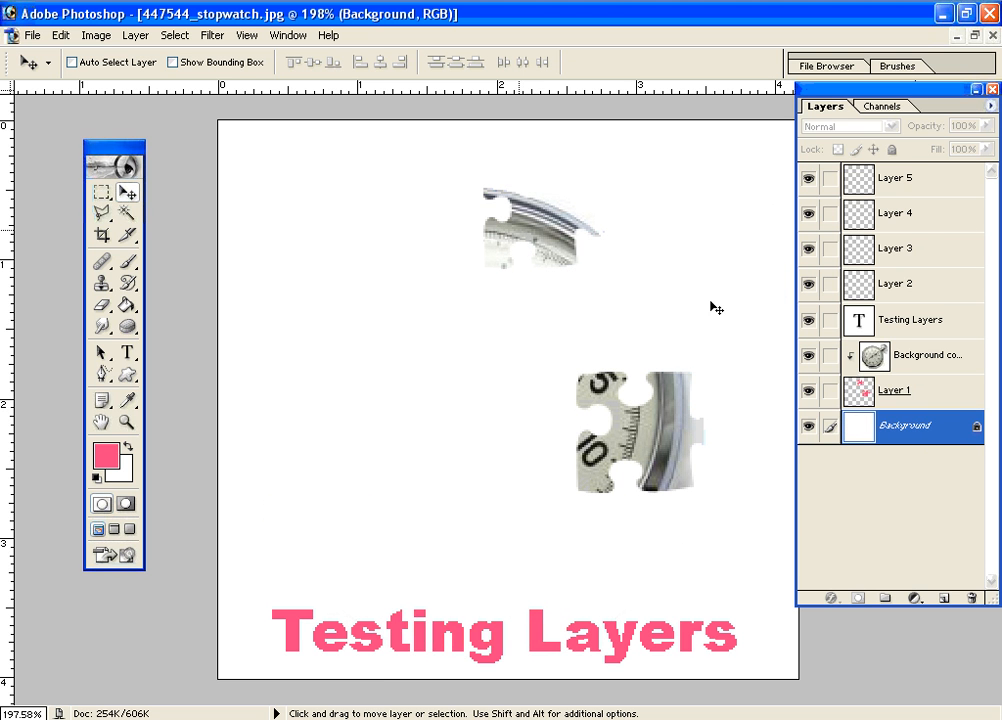
pyautogui.click(940, 392)
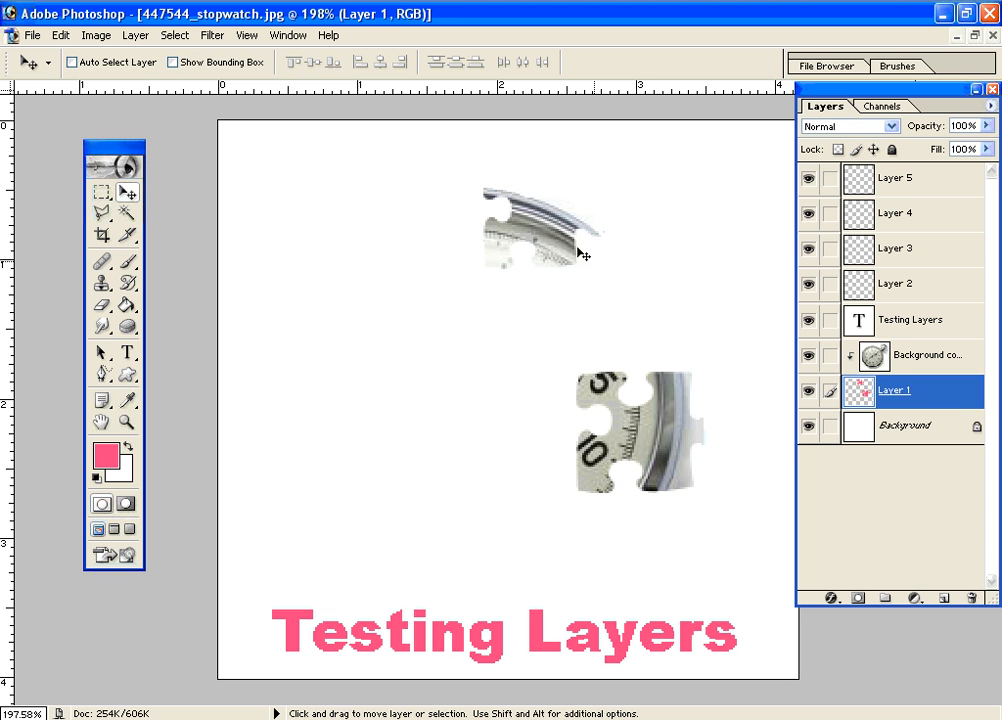
pyautogui.moveTo(577, 251); pyautogui.dragTo(502, 300)
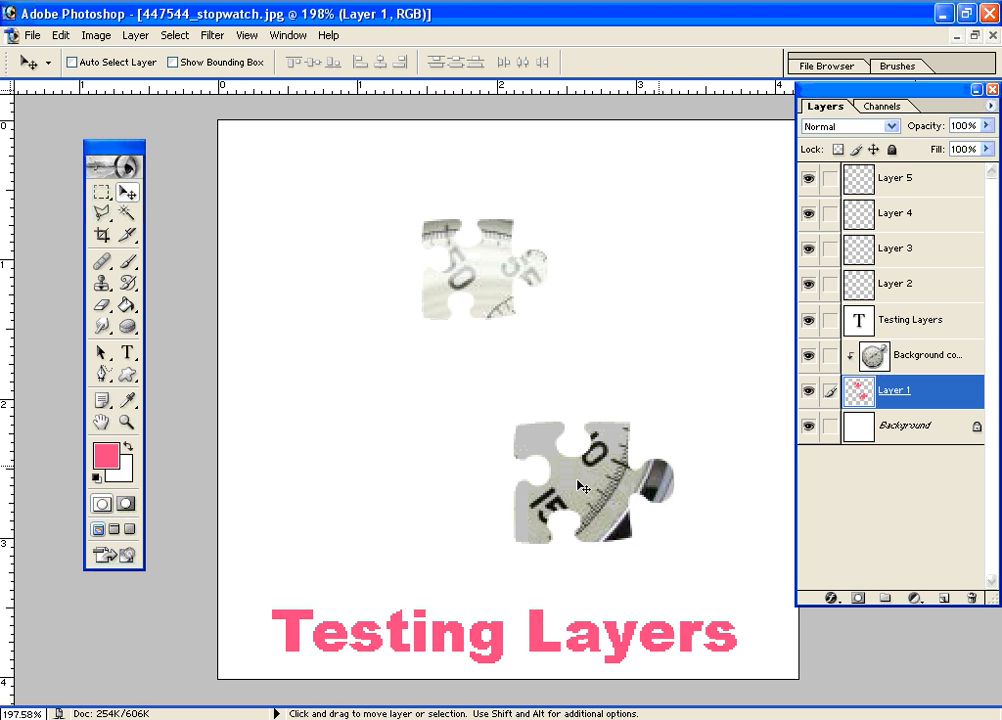
# Step: Show the stopwatch Background layer and move the puzzle shapes on Layer 1 down and left over the dial
pyautogui.click(807, 427)
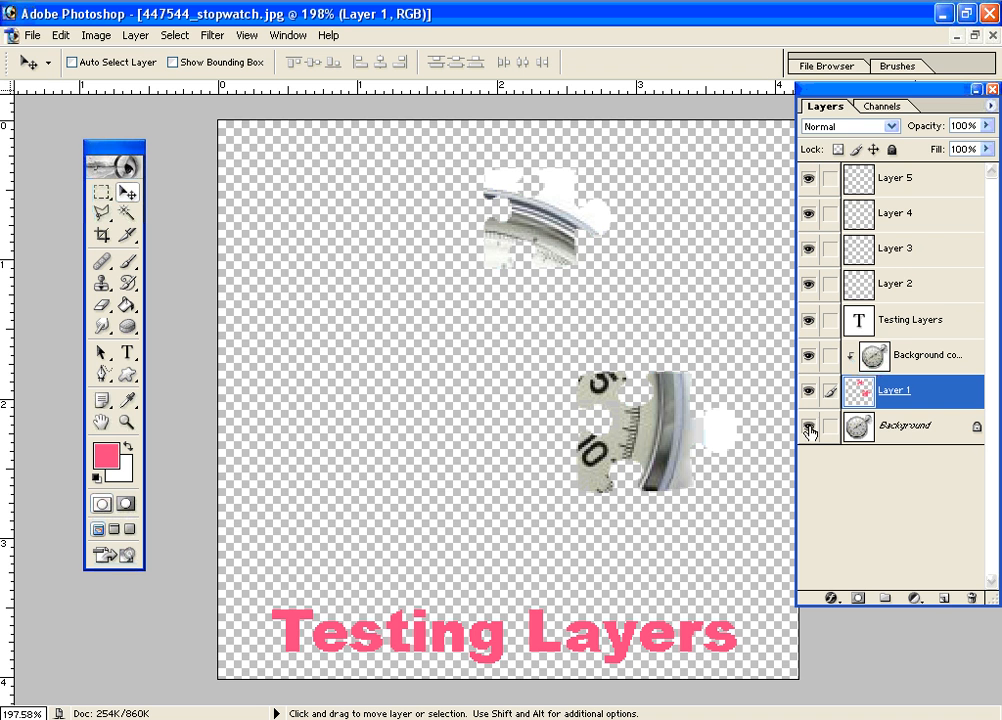
pyautogui.click(812, 428)
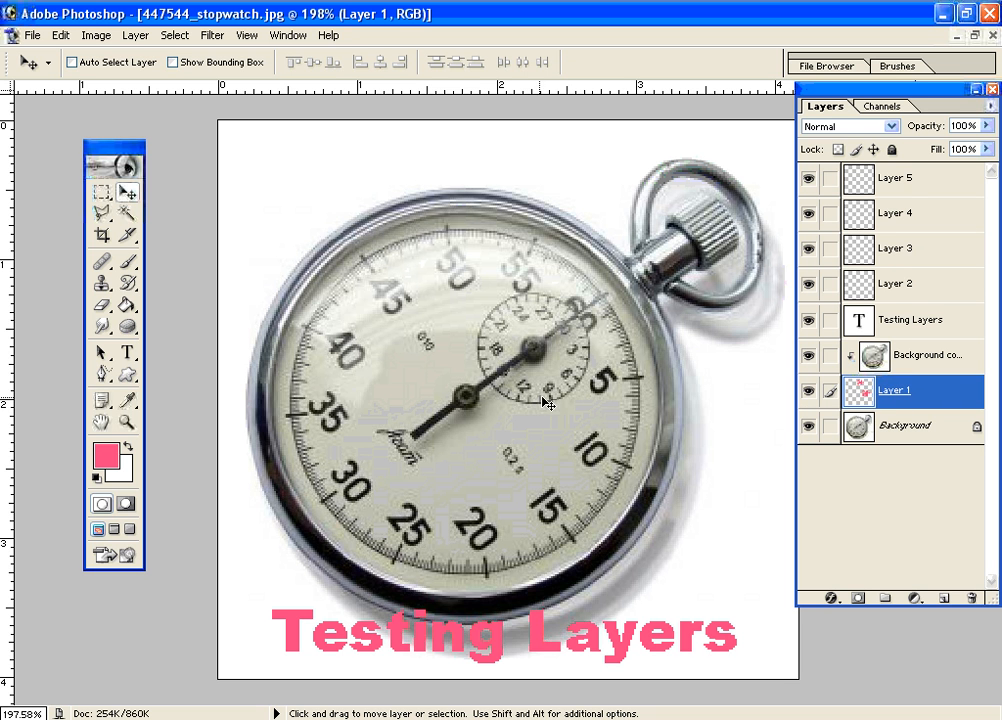
pyautogui.moveTo(592, 392); pyautogui.dragTo(509, 407)
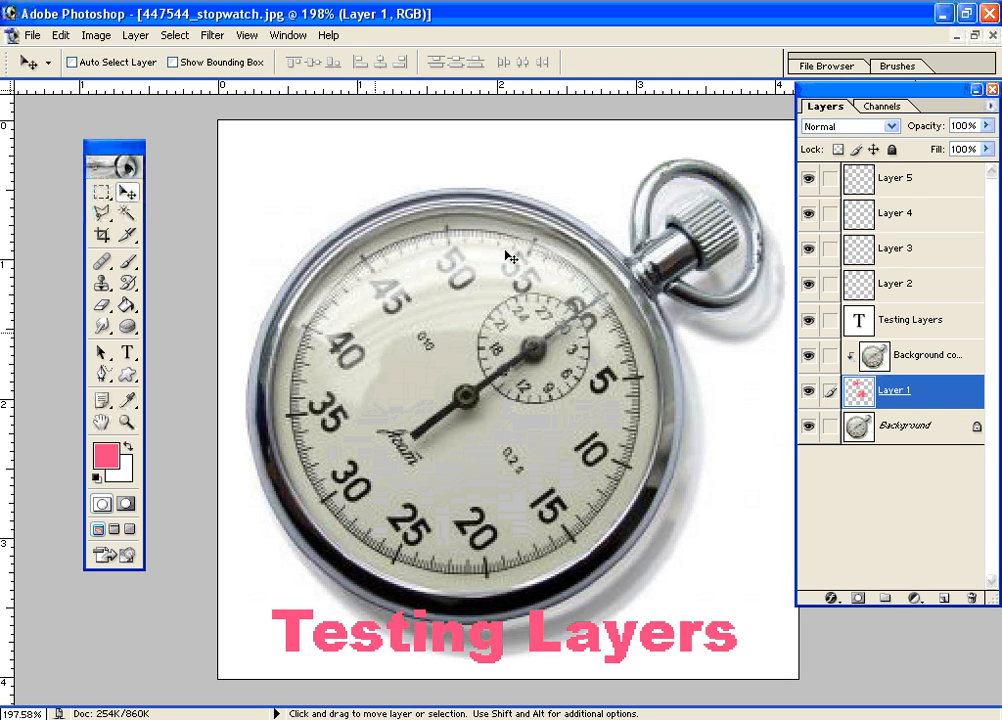
pyautogui.moveTo(577, 366); pyautogui.dragTo(574, 411)
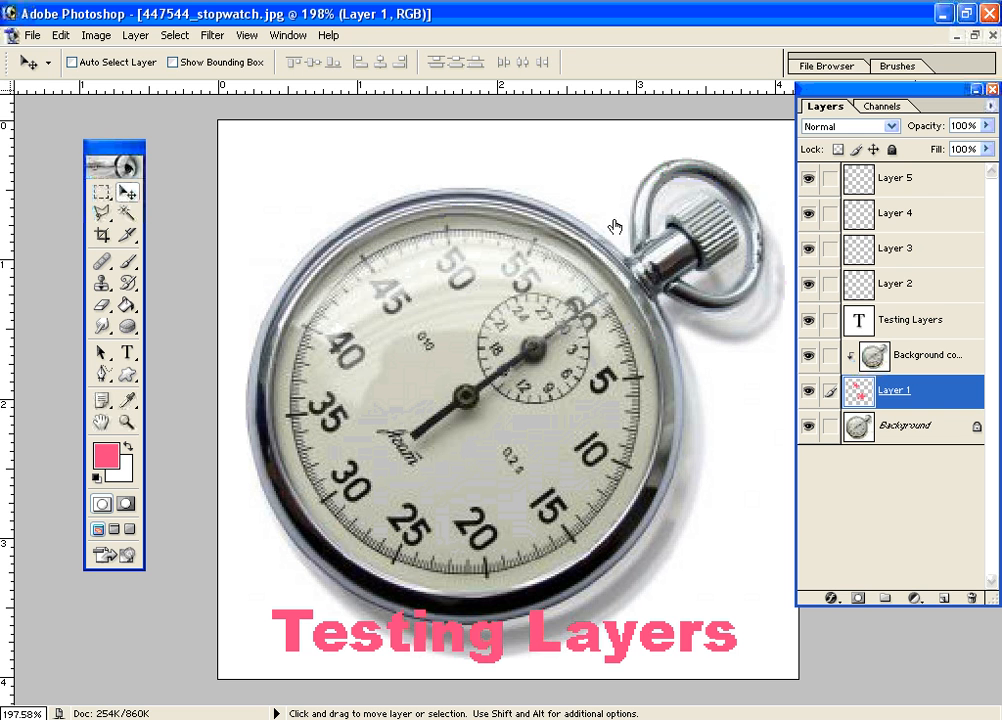
# Step: Preview a red Stroke on Layer 1's puzzle shapes in the Layer Style dialog and switch it off
pyautogui.press('h')
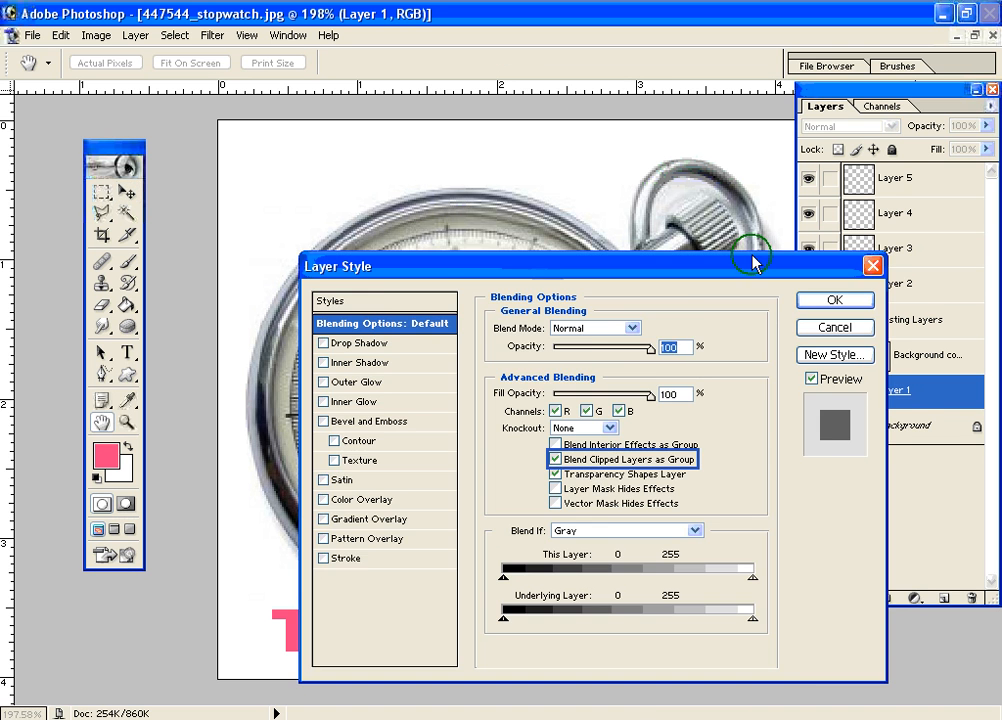
pyautogui.moveTo(752, 262); pyautogui.dragTo(879, 242)
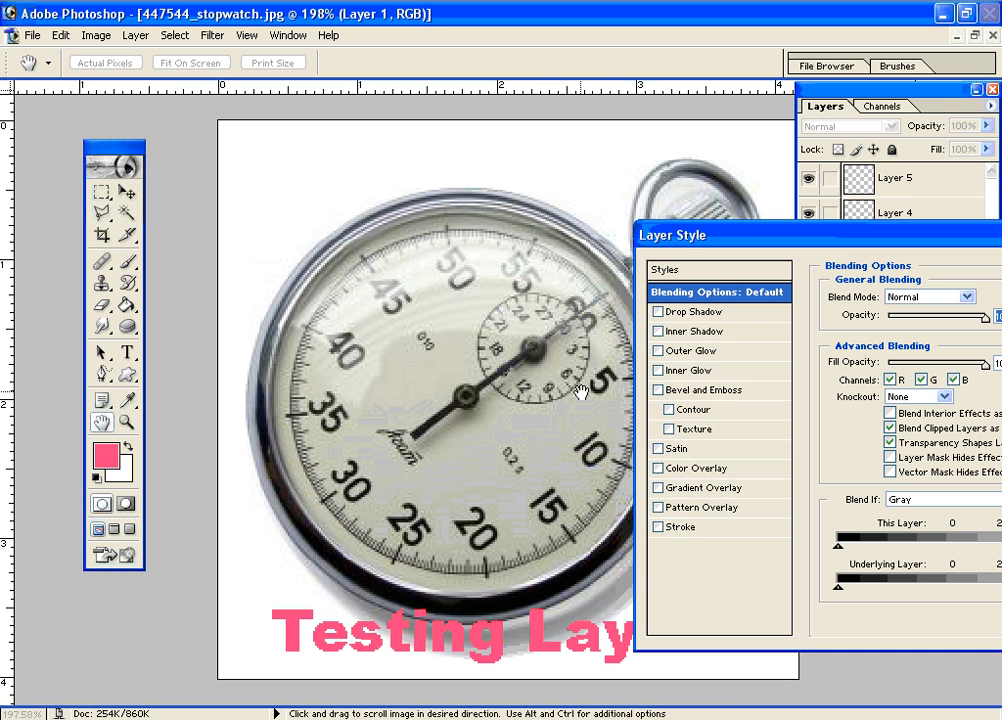
pyautogui.click(658, 527)
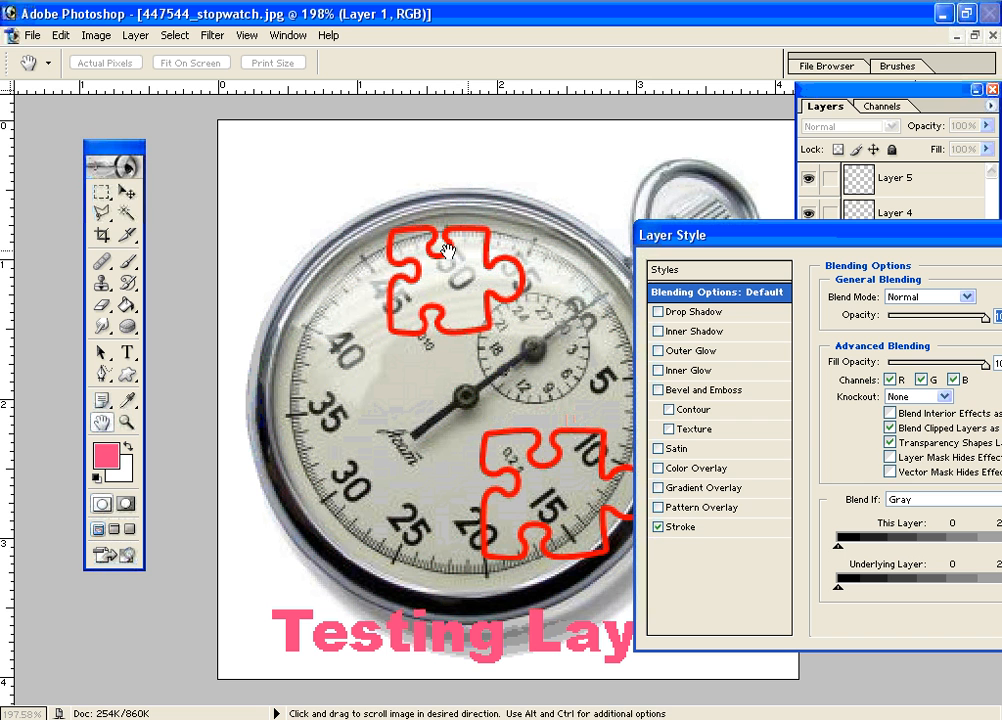
pyautogui.click(659, 527)
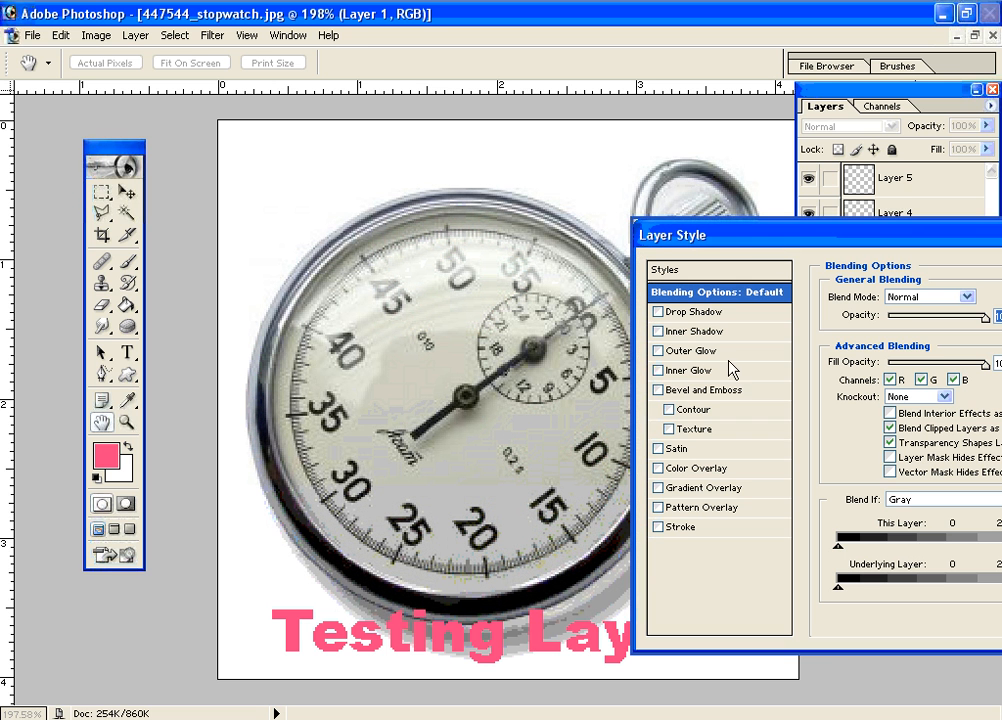
# Step: Preview Bevel and Emboss and Drop Shadow in turn on the puzzle shapes, and cancel the Layer Style changes
pyautogui.click(658, 390)
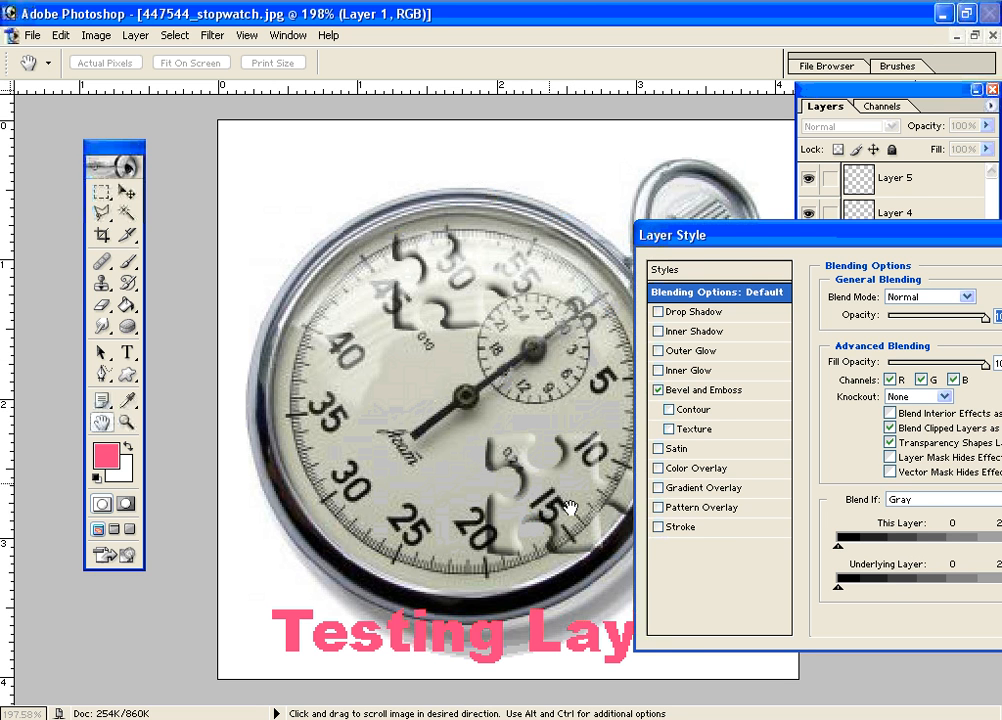
pyautogui.moveTo(722, 240); pyautogui.dragTo(801, 245)
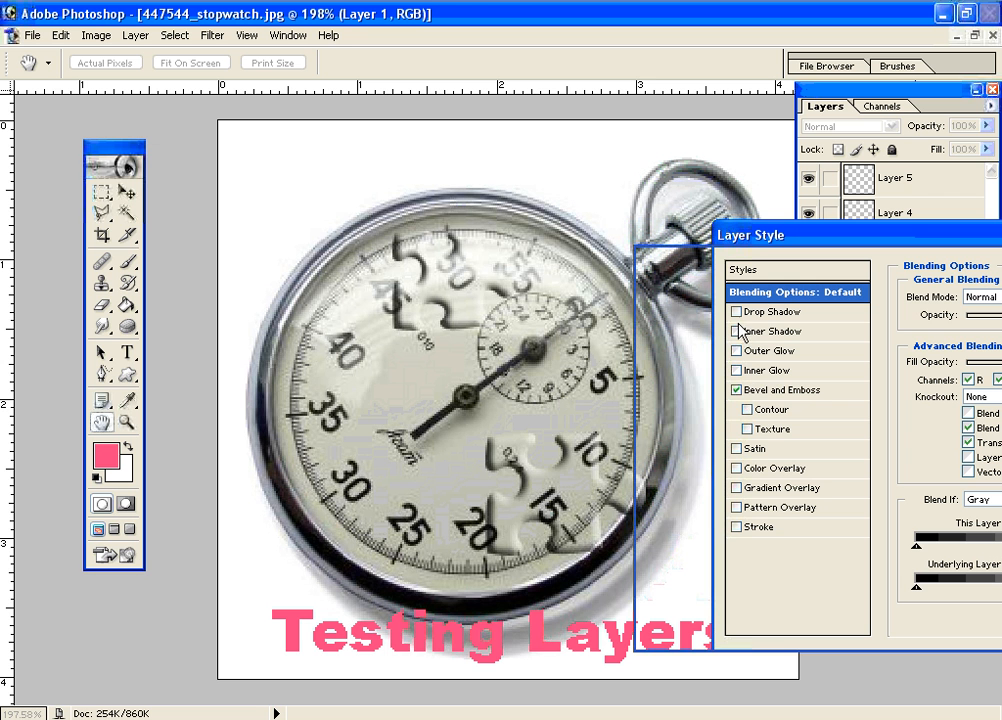
pyautogui.click(737, 390)
pyautogui.click(737, 312)
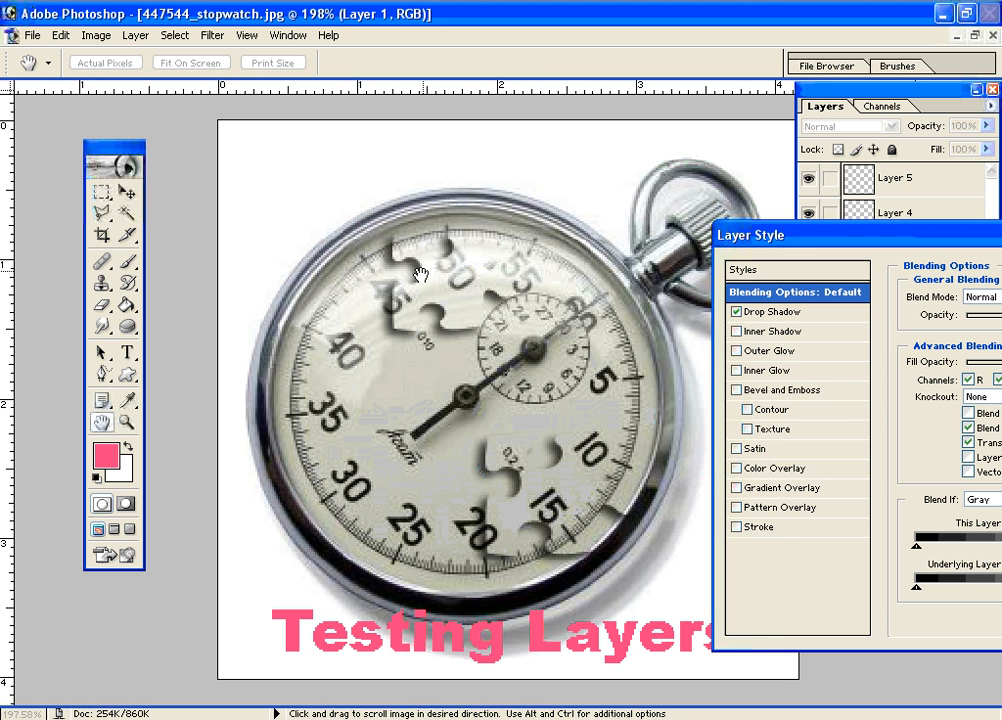
pyautogui.moveTo(790, 236); pyautogui.dragTo(347, 335)
pyautogui.click(809, 397)
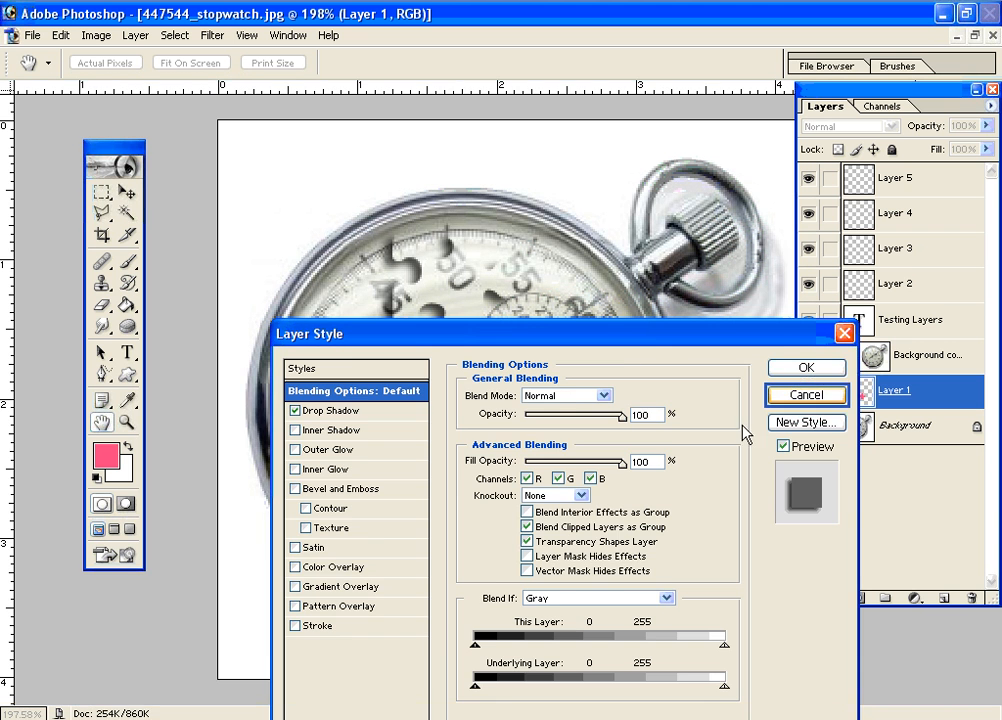
# Step: Cancel the Layer Style changes on Layer 1 and clear the Background layer to white so only the clipped puzzle shapes show
pyautogui.moveTo(738, 342); pyautogui.dragTo(593, 410)
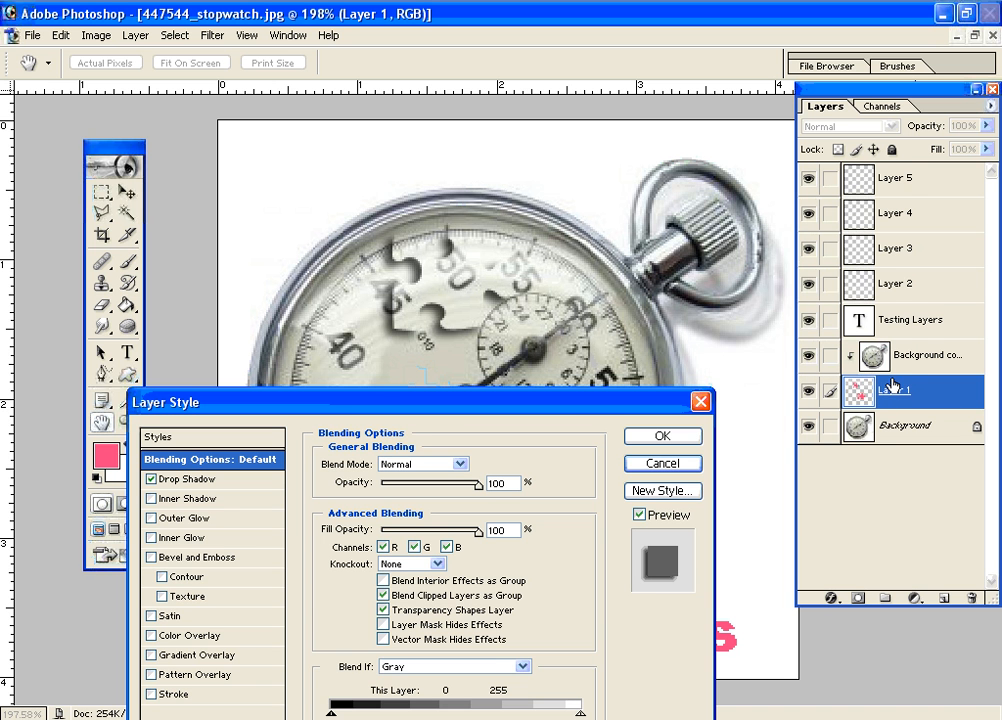
pyautogui.click(664, 464)
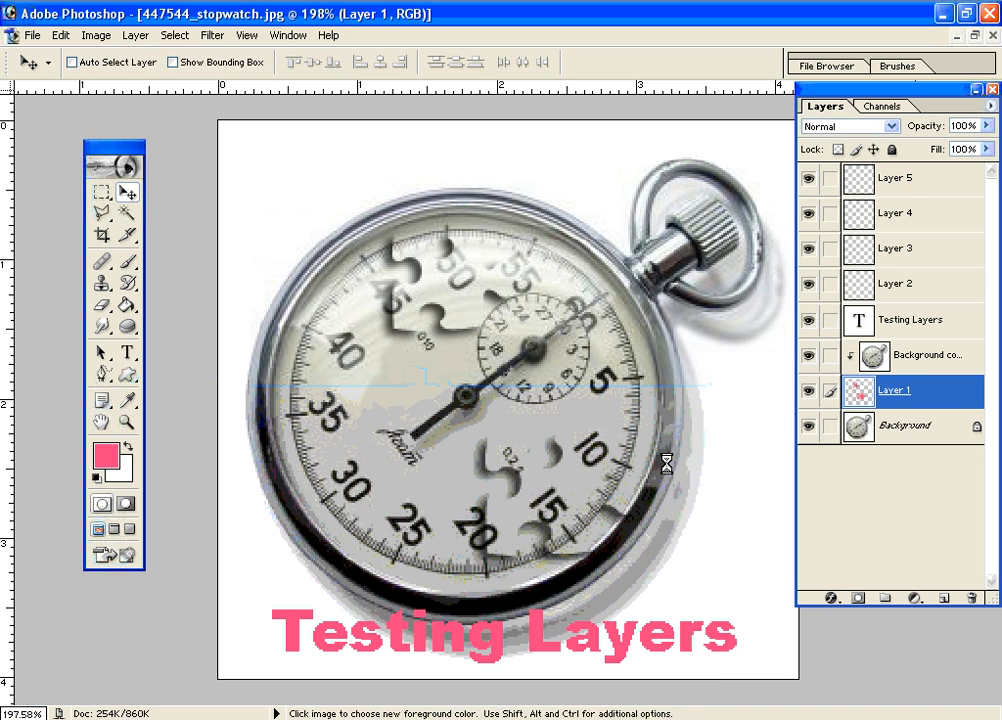
pyautogui.click(809, 429)
pyautogui.click(897, 428)
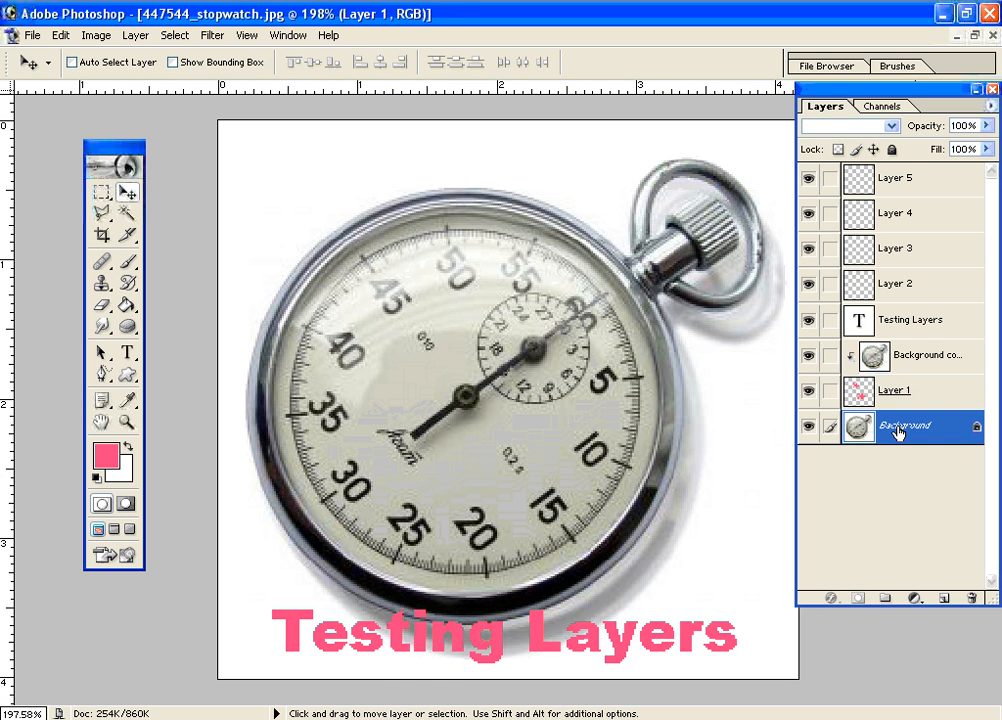
pyautogui.press('Delete')
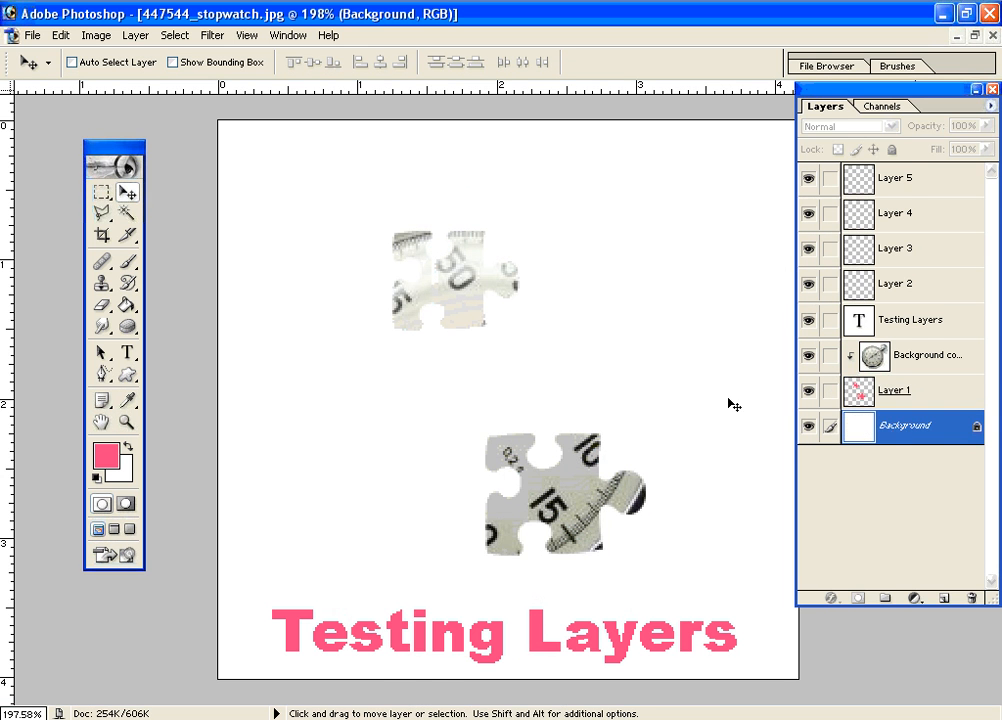
# Step: Preview Drop Shadow and Bevel and Emboss in turn on Layer 1's puzzle shapes against the white background, and cancel the Layer Style dialog
pyautogui.click(960, 391)
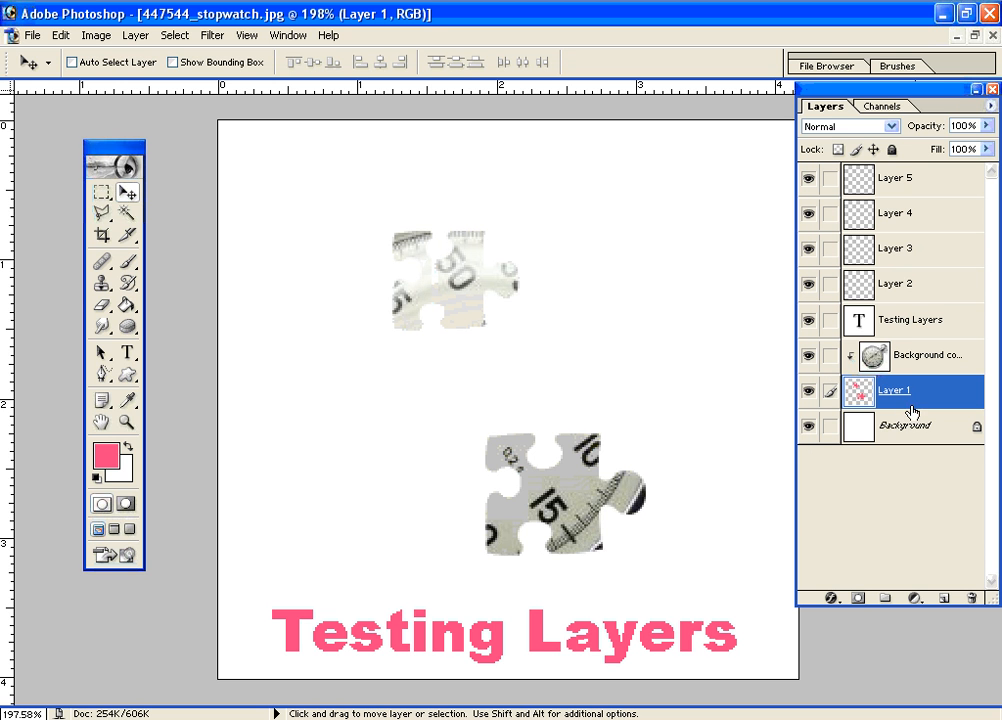
pyautogui.press('h')
pyautogui.doubleClick(963, 395)
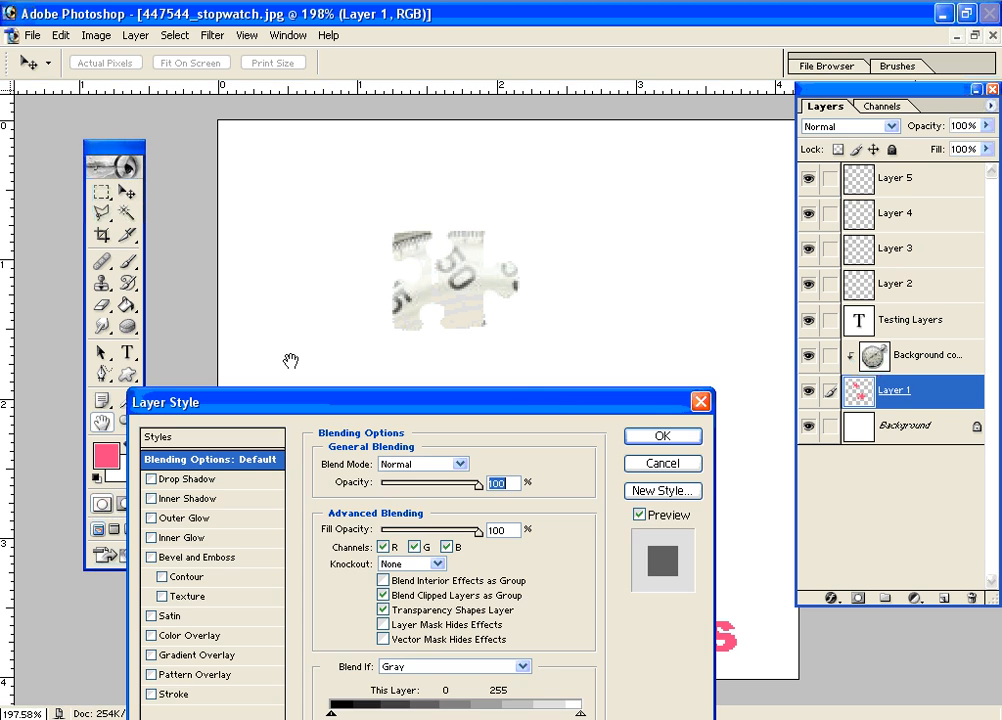
pyautogui.moveTo(286, 405); pyautogui.dragTo(781, 233)
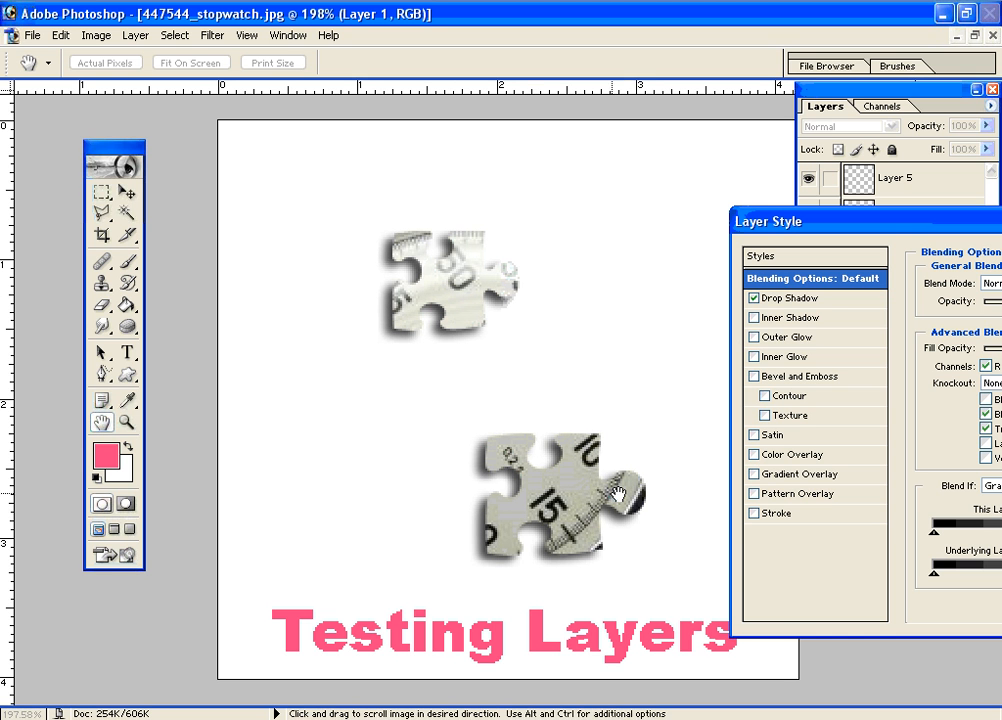
pyautogui.click(754, 298)
pyautogui.click(755, 377)
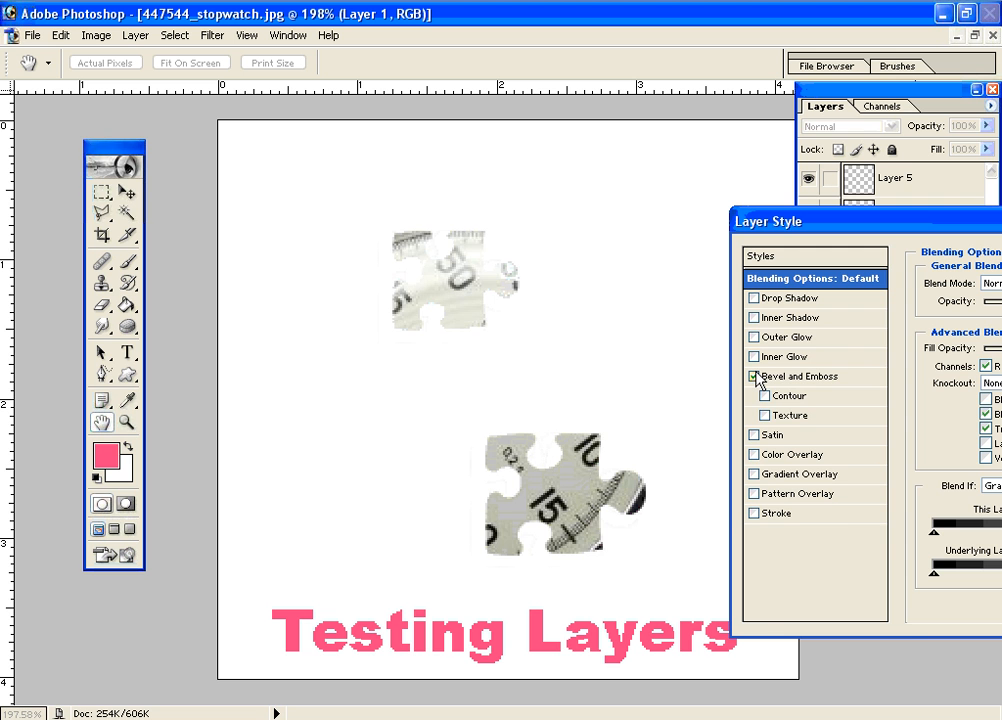
pyautogui.click(755, 377)
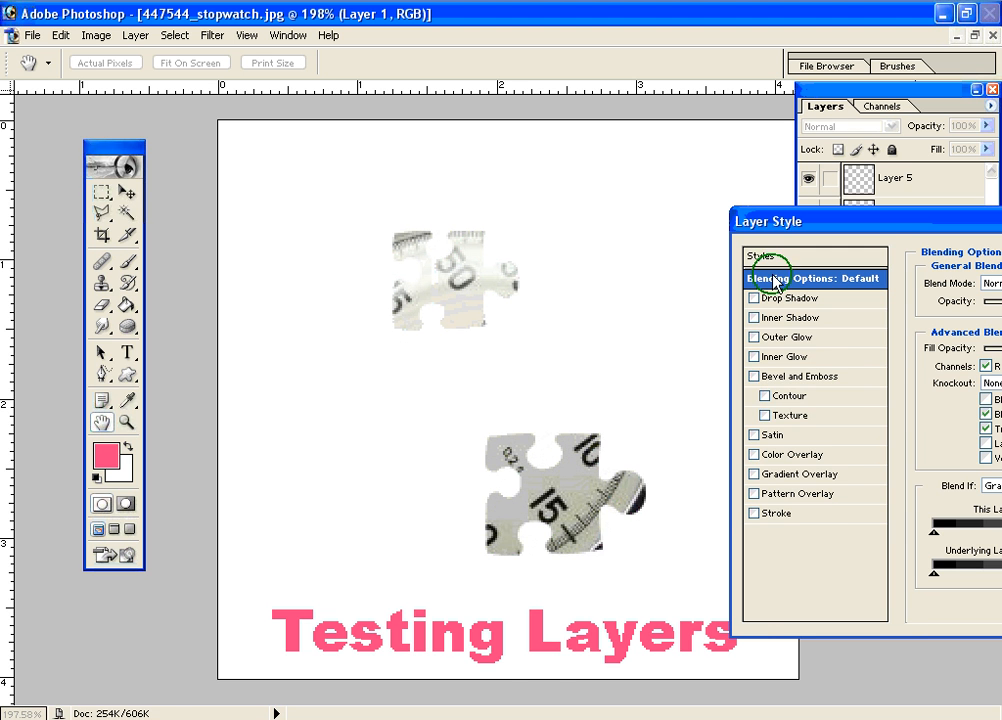
pyautogui.moveTo(887, 229); pyautogui.dragTo(307, 362)
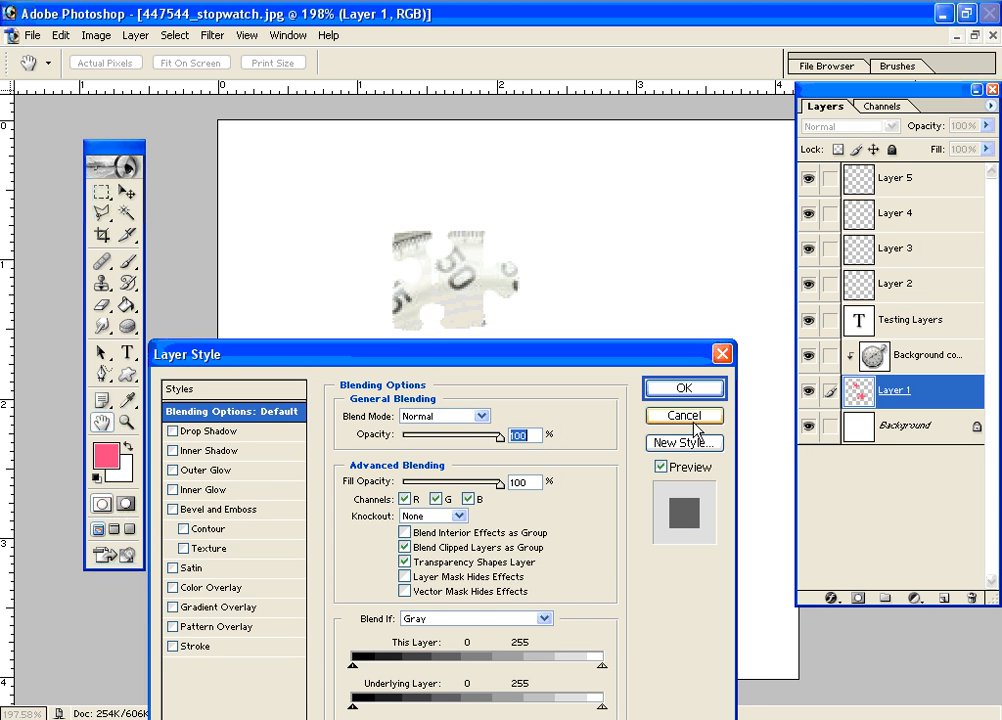
pyautogui.click(684, 416)
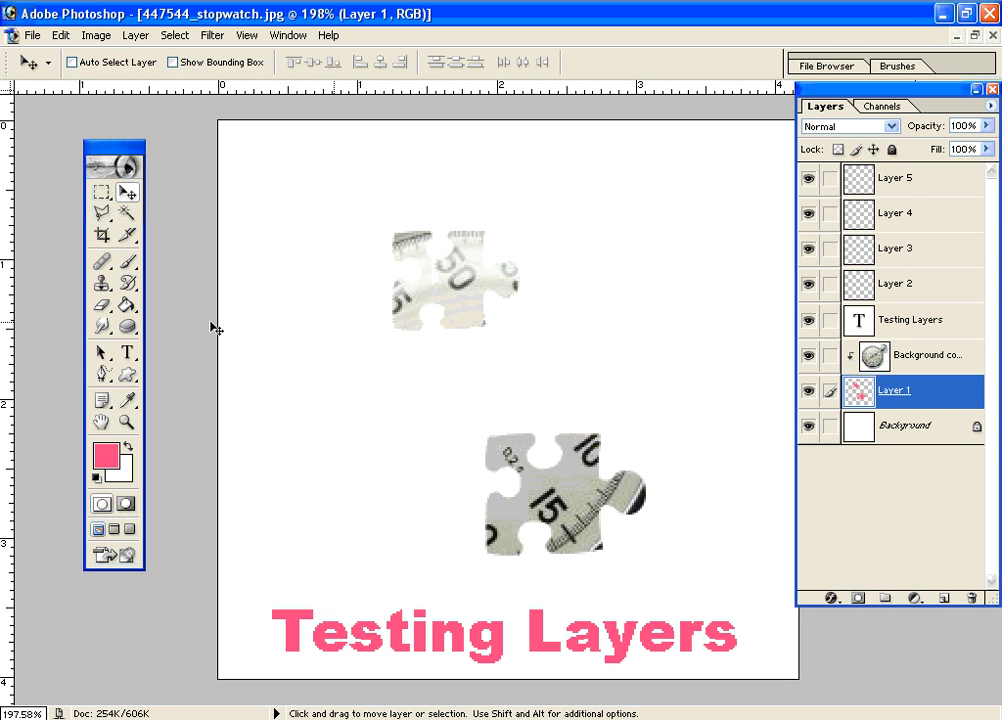
# Step: Change the font of the word "Testing" in the Testing Layers text to Bookman Old Style and commit the edit
pyautogui.click(128, 354)
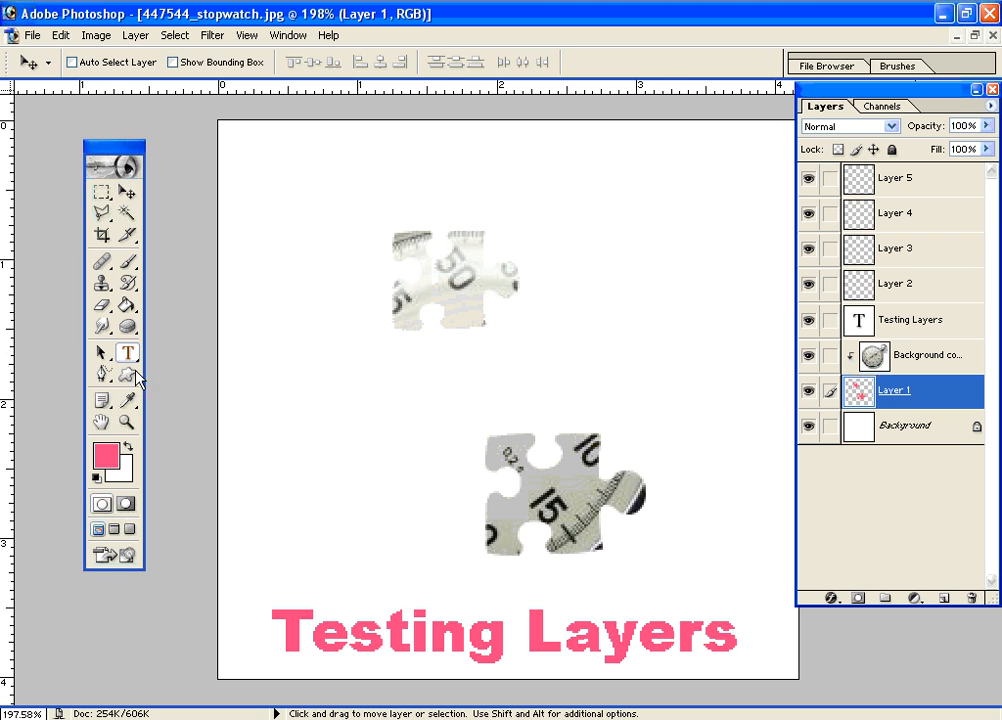
pyautogui.click(386, 632)
pyautogui.moveTo(273, 635); pyautogui.dragTo(515, 664)
pyautogui.click(211, 66)
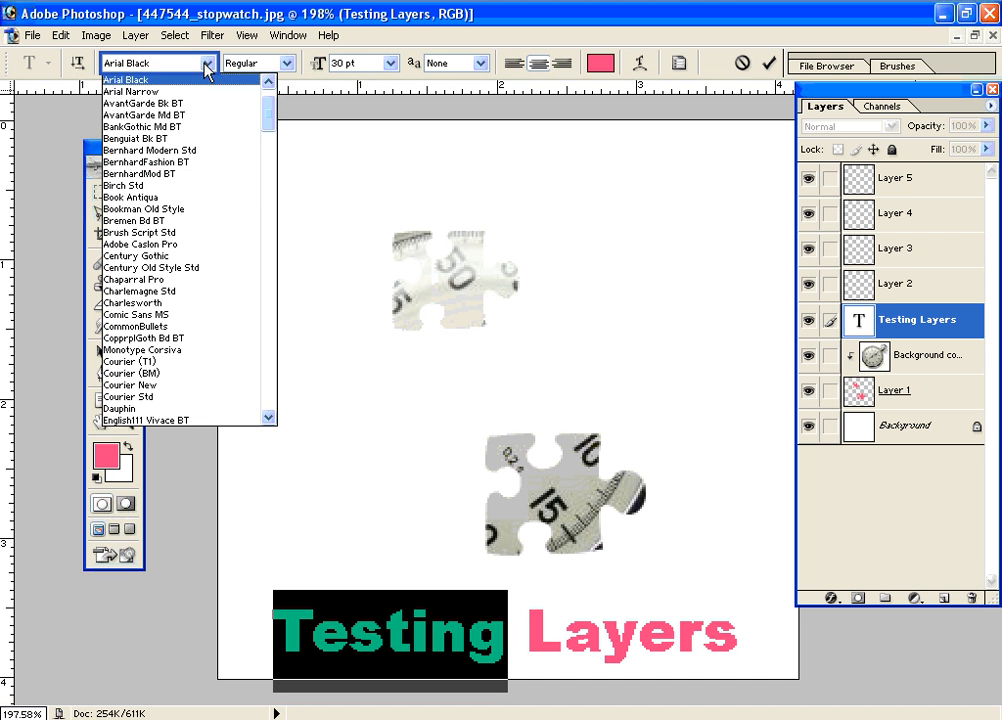
pyautogui.click(217, 206)
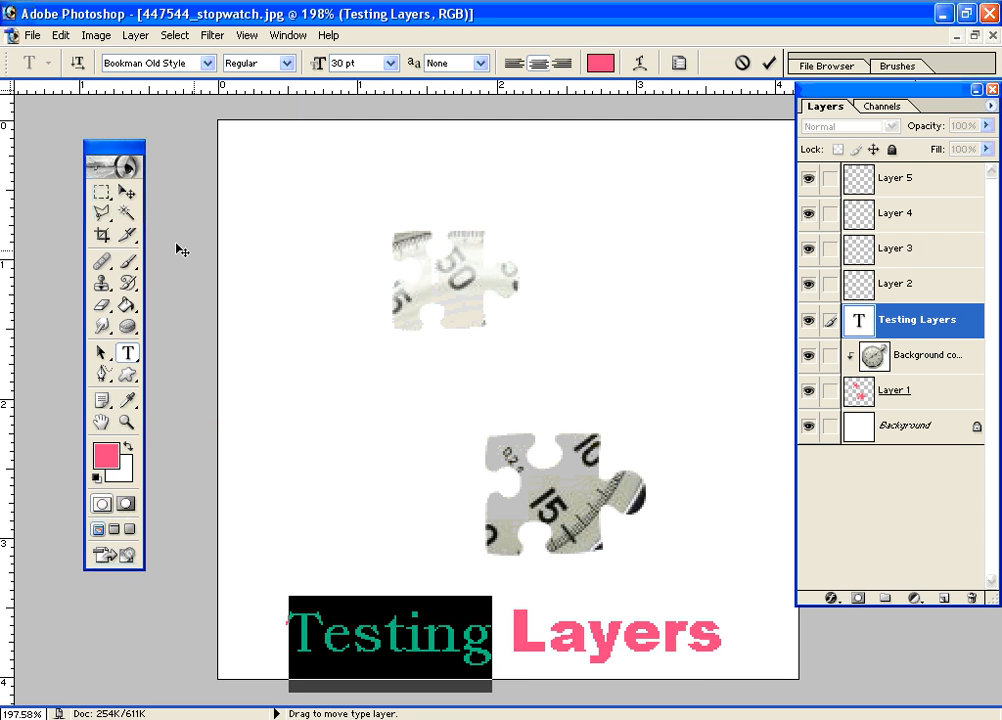
pyautogui.click(127, 192)
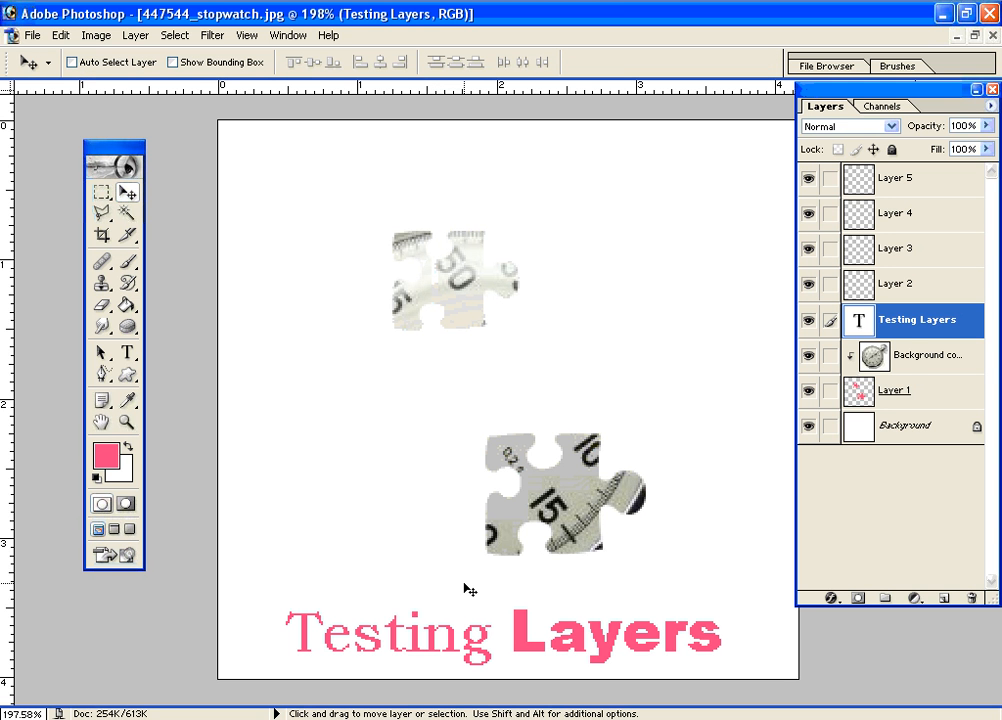